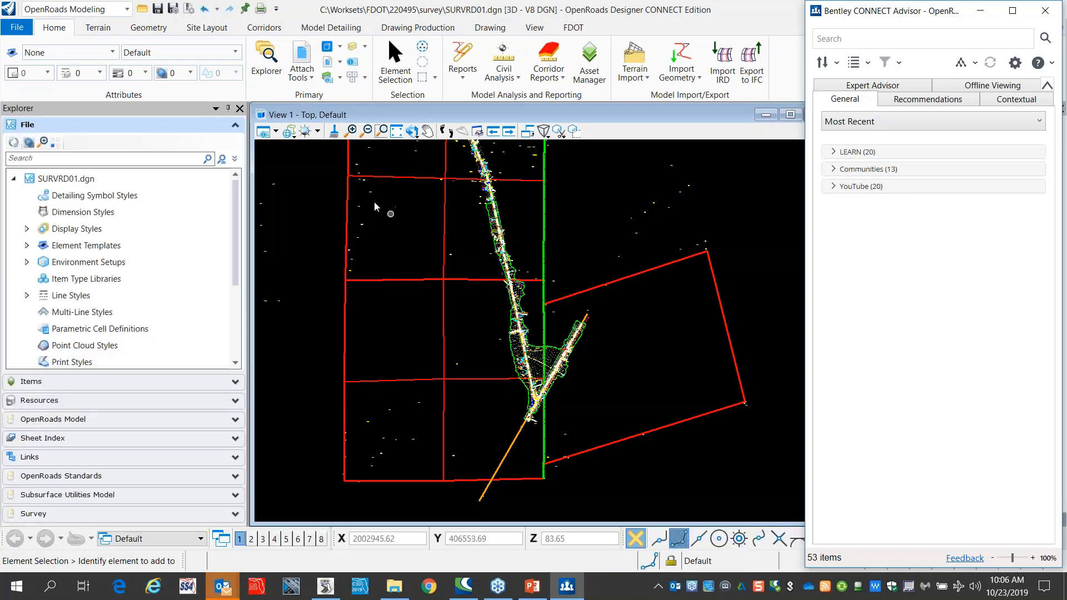
Step: Switch the workflow to Survey and bring up its analysis tools
{"action": "left_click", "coordinate": [128, 9]}
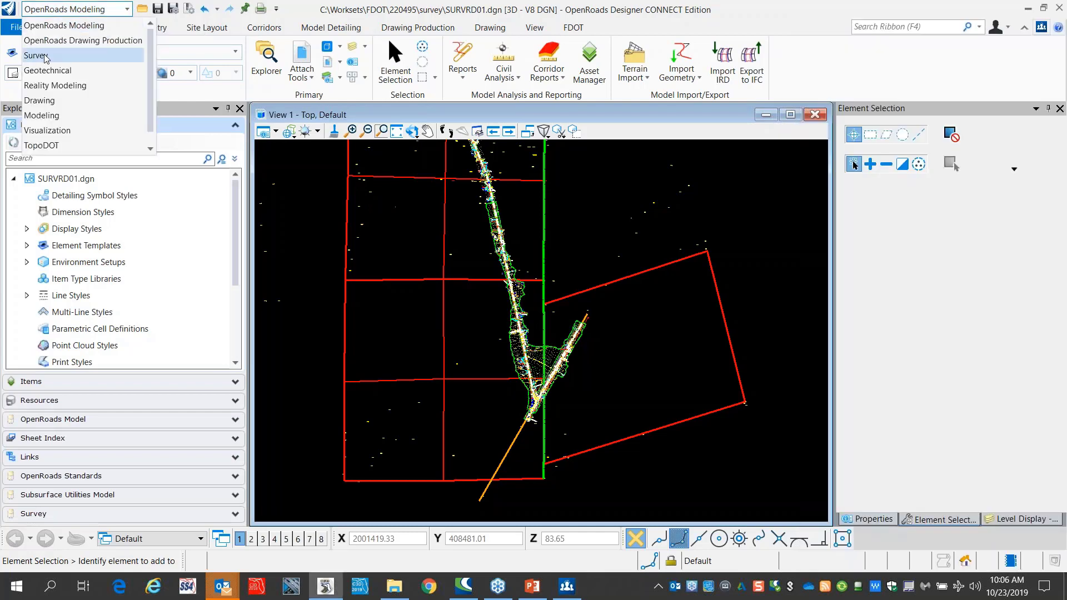
{"action": "left_click", "coordinate": [44, 55]}
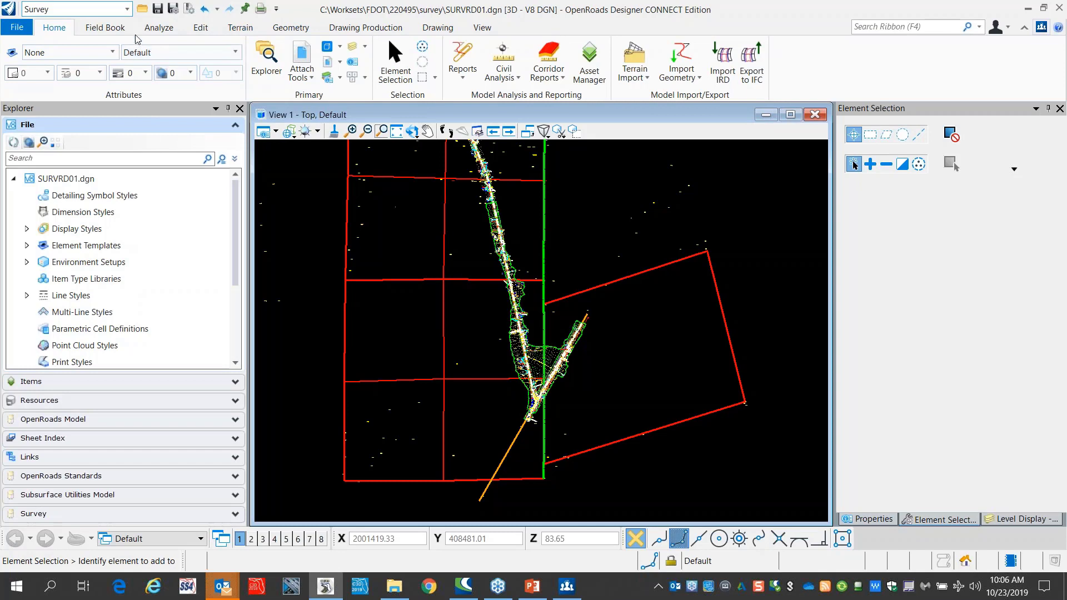
{"action": "left_click", "coordinate": [158, 27]}
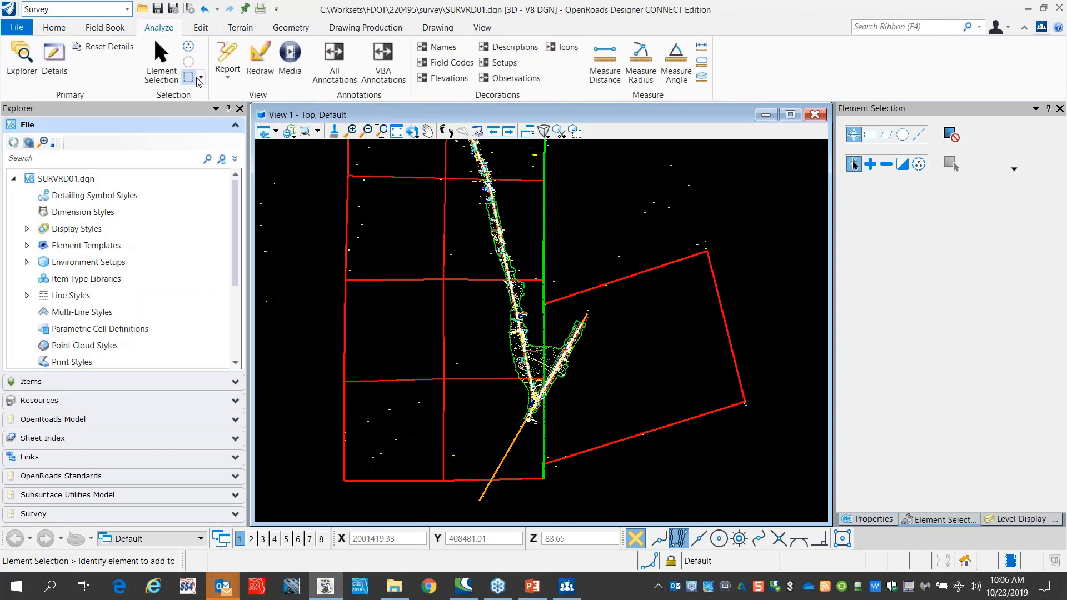
{"action": "left_click", "coordinate": [54, 71]}
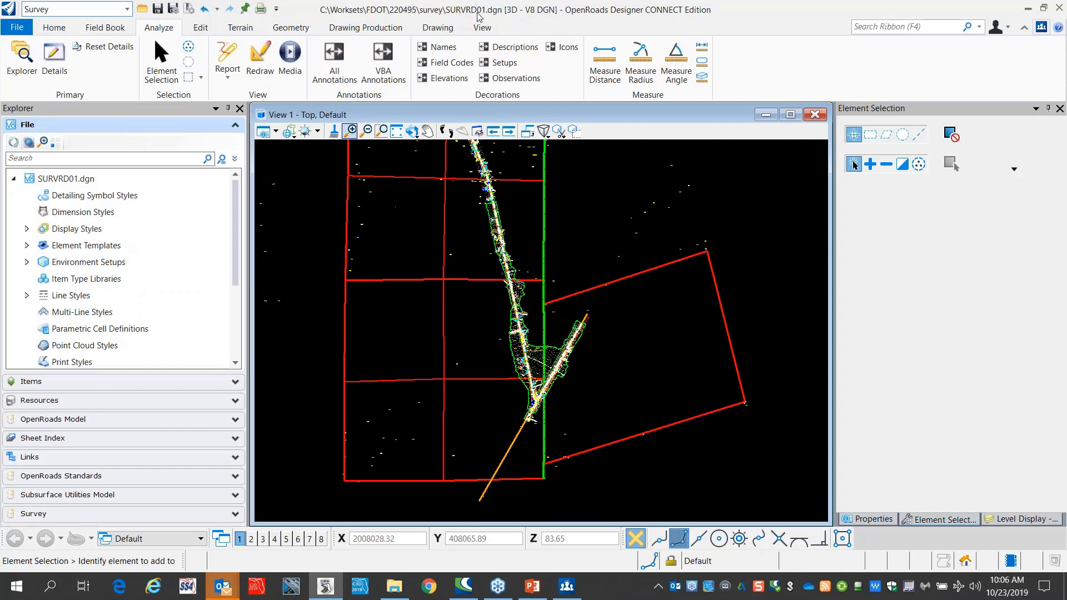
{"action": "right_click", "coordinate": [592, 190]}
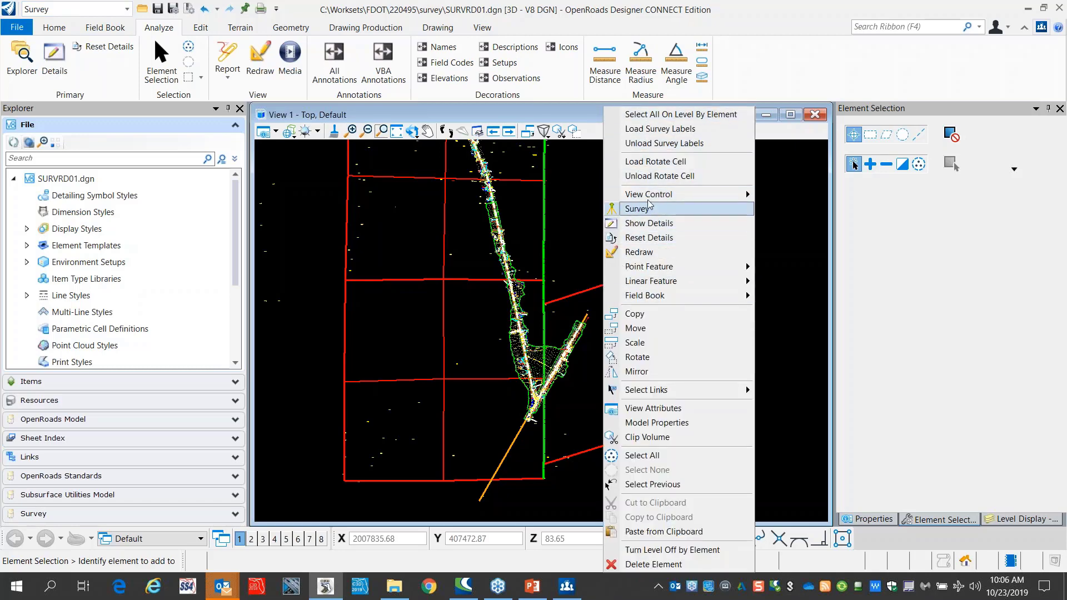
{"action": "mouse_move", "coordinate": [652, 200]}
{"action": "left_click", "coordinate": [653, 223]}
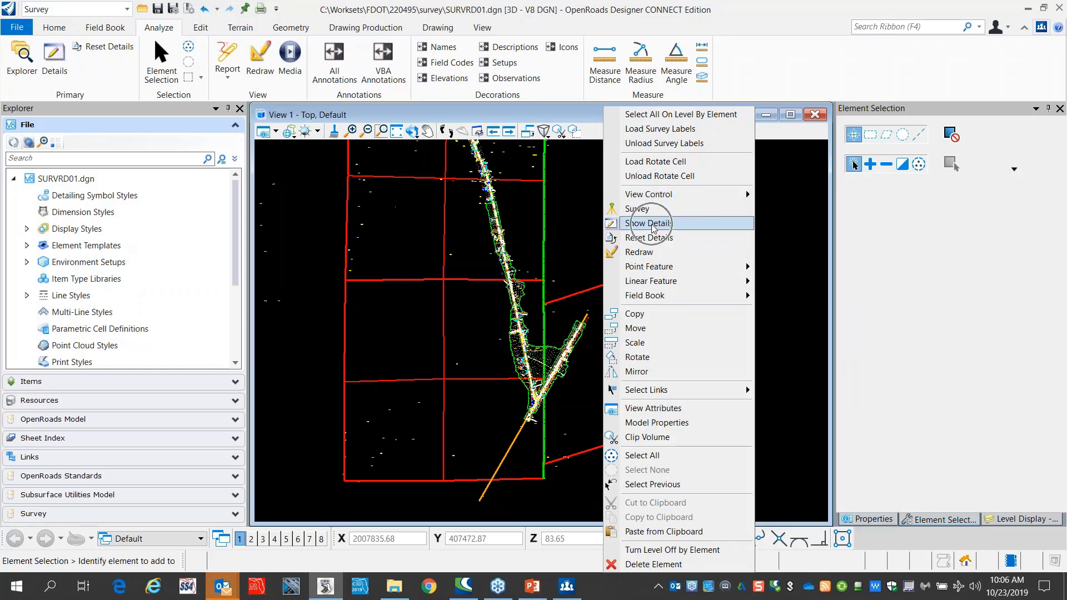
{"action": "left_click", "coordinate": [574, 198]}
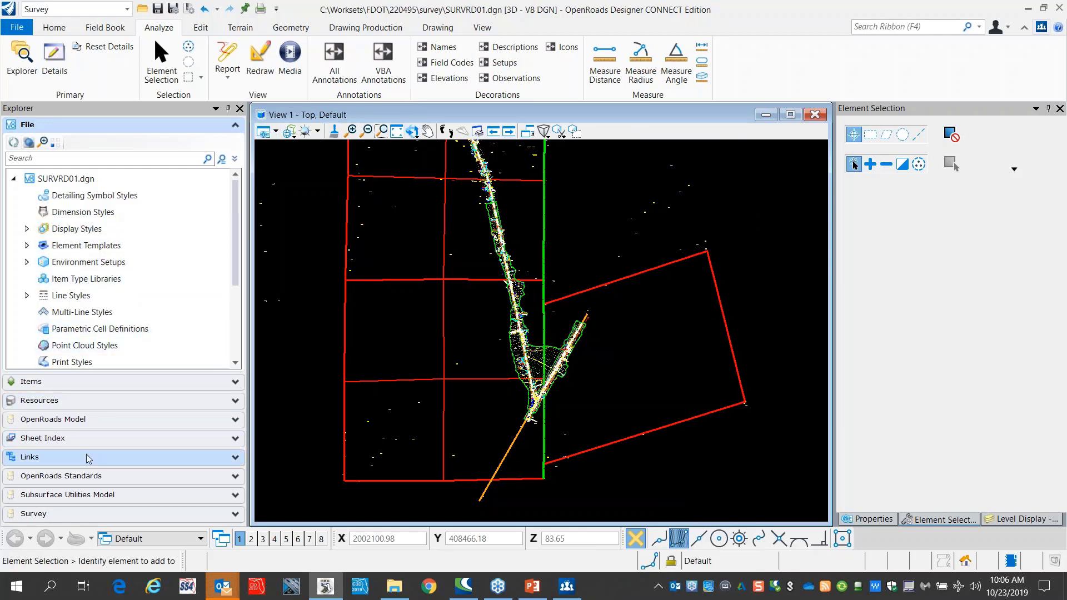
Step: Show the survey data and expand the Default model down to the contents of field book 220495
{"action": "left_click", "coordinate": [103, 516]}
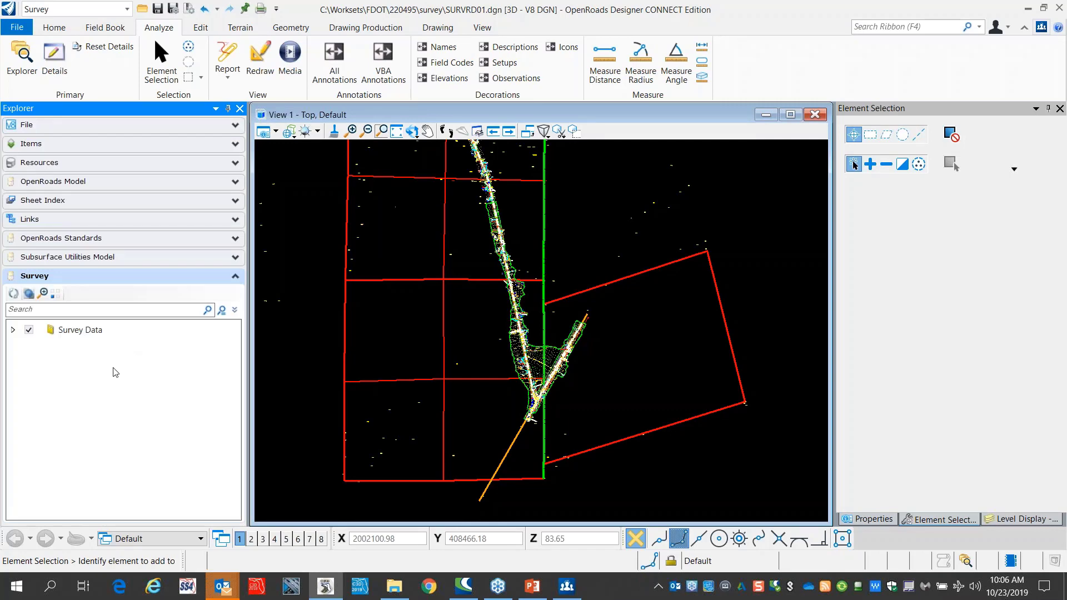
{"action": "scroll", "coordinate": [434, 333], "scroll_direction": "down", "scroll_amount": 5}
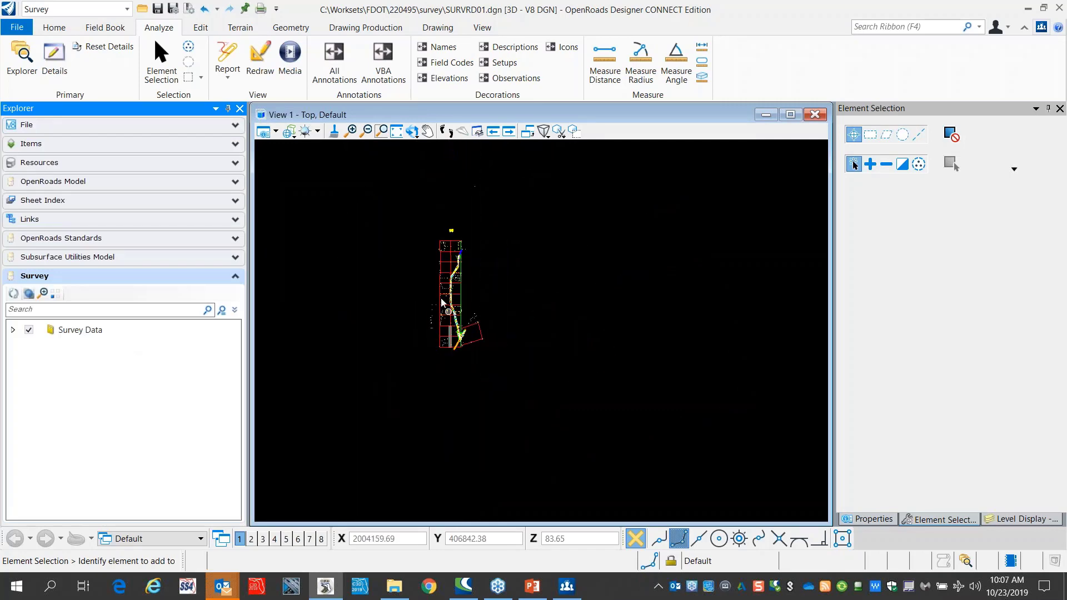
{"action": "scroll", "coordinate": [445, 305], "scroll_direction": "down", "scroll_amount": 1}
{"action": "scroll", "coordinate": [459, 185], "scroll_direction": "up", "scroll_amount": 1}
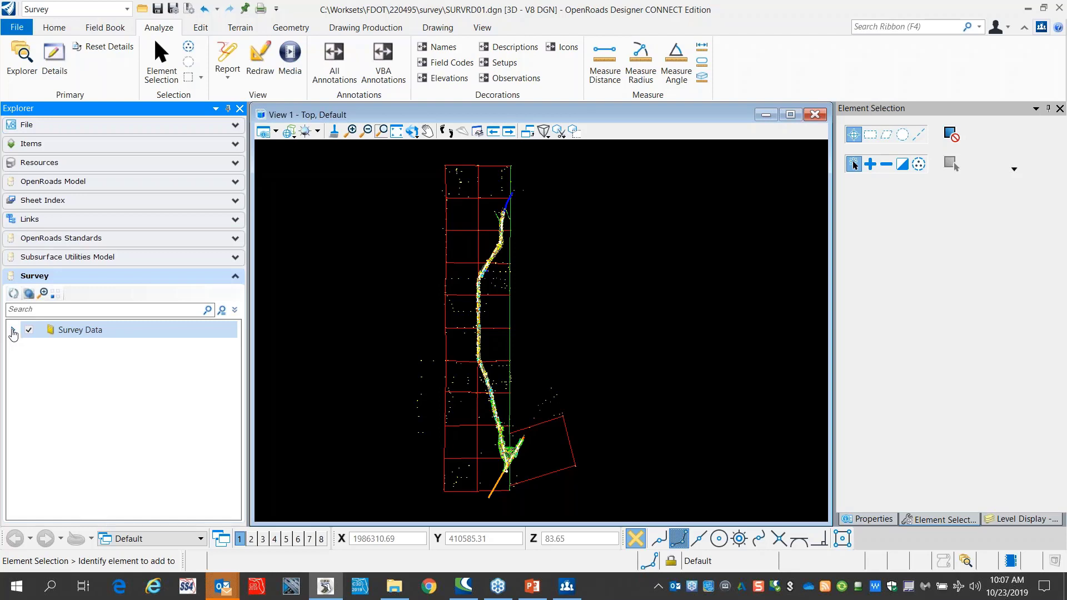
{"action": "left_click", "coordinate": [13, 331]}
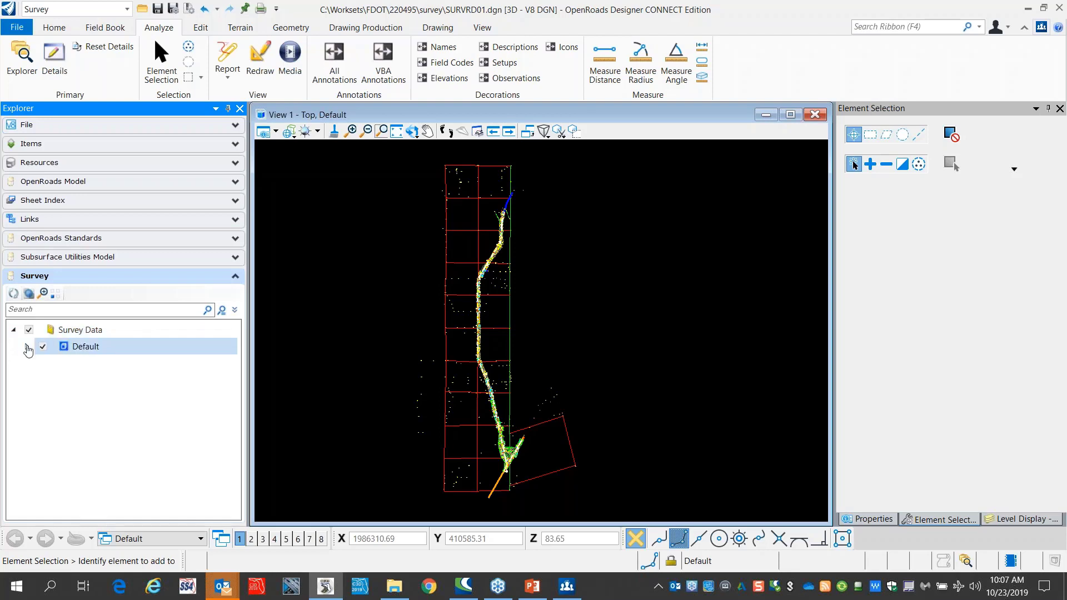
{"action": "left_click", "coordinate": [27, 348]}
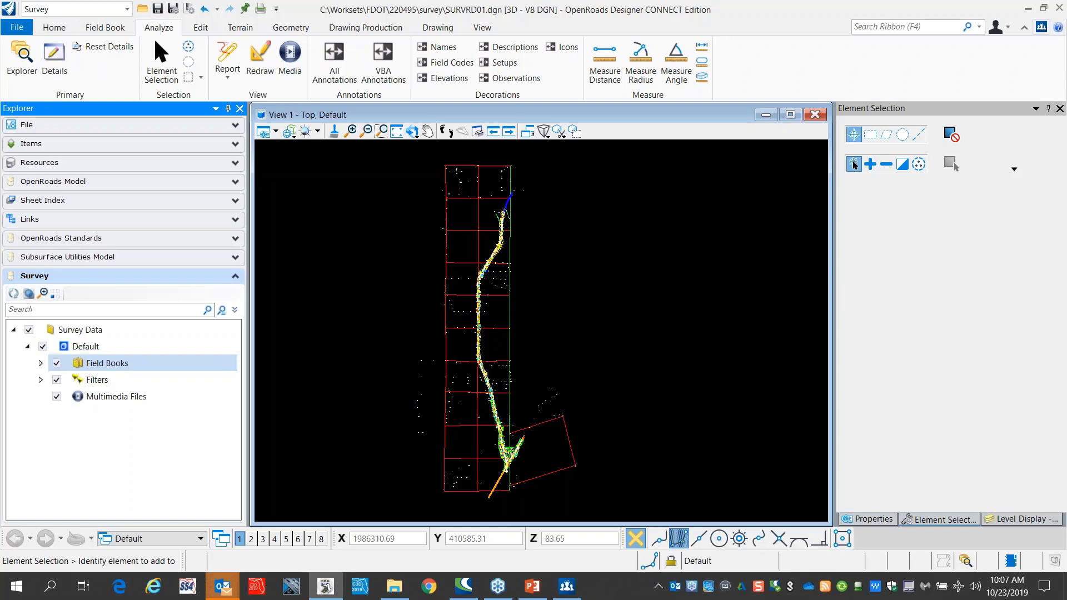
{"action": "left_click", "coordinate": [42, 364]}
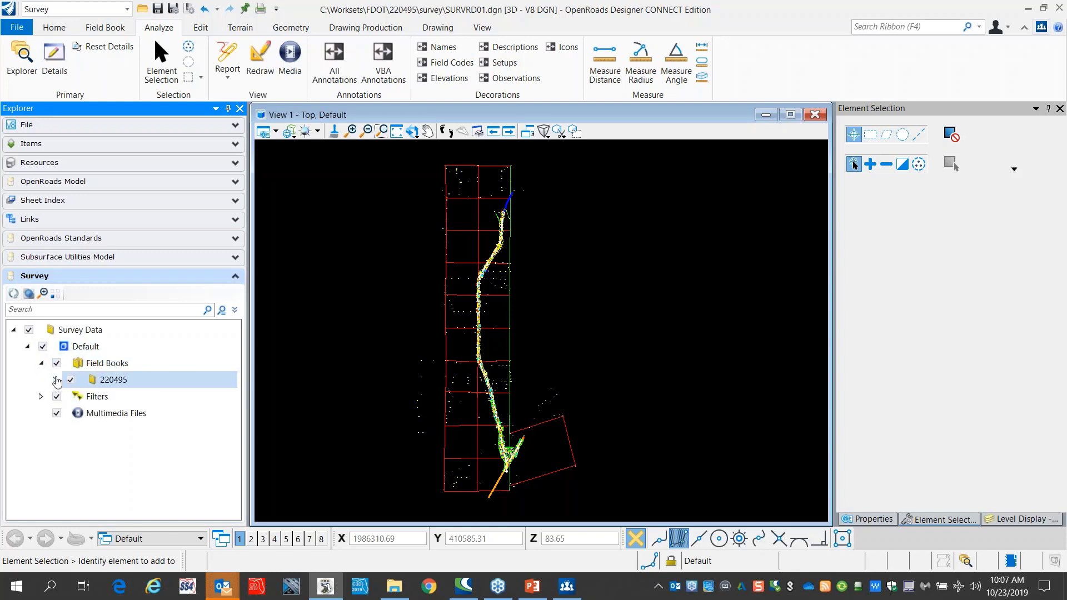
{"action": "left_click", "coordinate": [55, 380]}
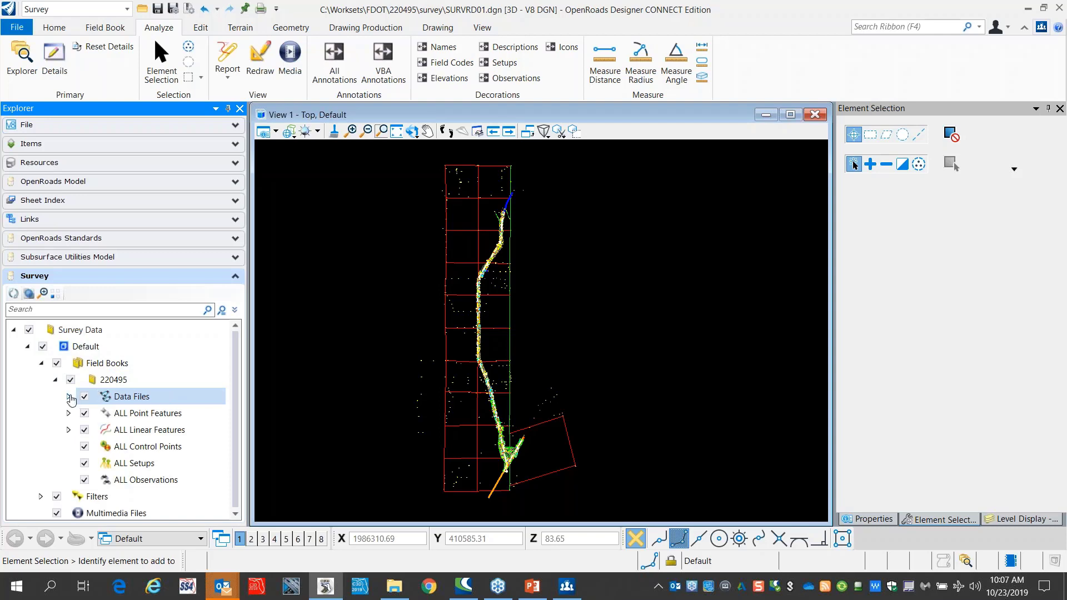
Step: Examine the segments listed under the data files of field book 220495, and collapse the list again
{"action": "left_click", "coordinate": [69, 397]}
{"action": "scroll", "coordinate": [143, 401], "scroll_direction": "down", "scroll_amount": 20}
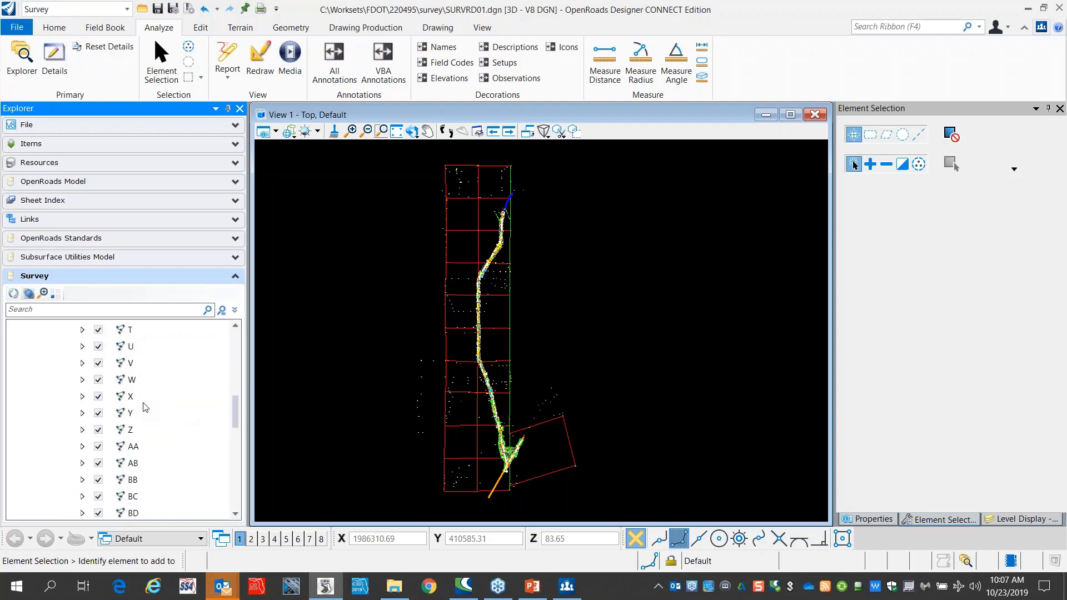
{"action": "scroll", "coordinate": [143, 407], "scroll_direction": "up", "scroll_amount": 20}
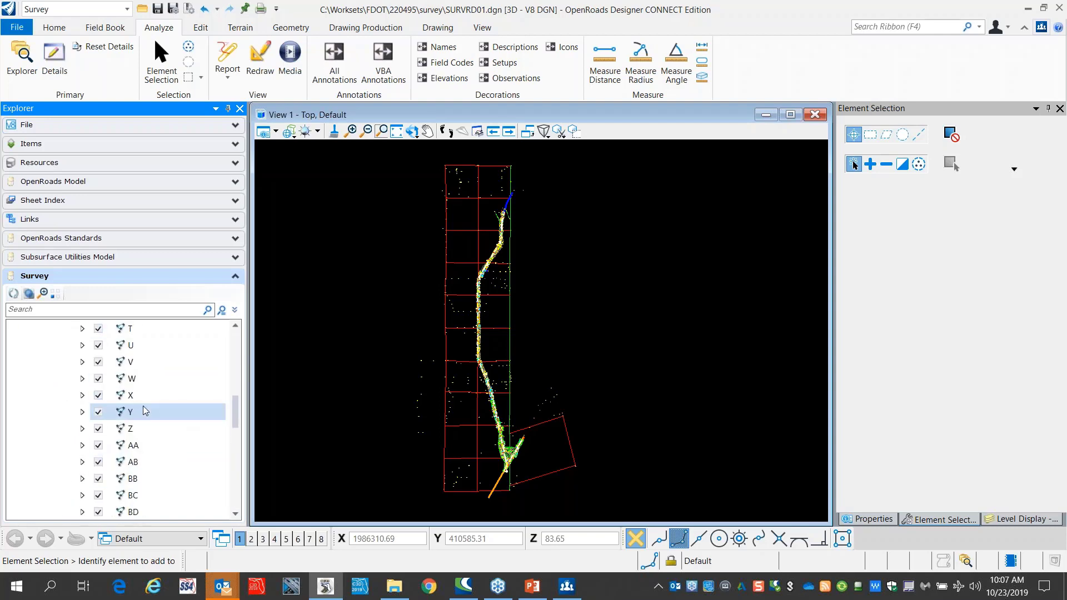
{"action": "scroll", "coordinate": [146, 411], "scroll_direction": "up", "scroll_amount": 2}
{"action": "scroll", "coordinate": [146, 411], "scroll_direction": "down", "scroll_amount": 2}
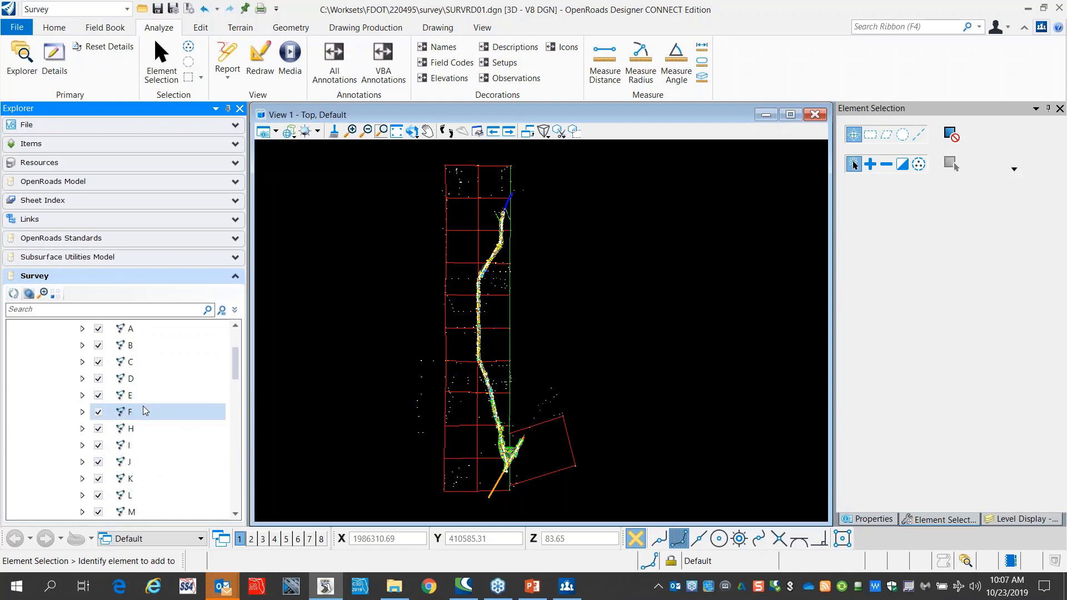
{"action": "scroll", "coordinate": [145, 411], "scroll_direction": "up", "scroll_amount": 1}
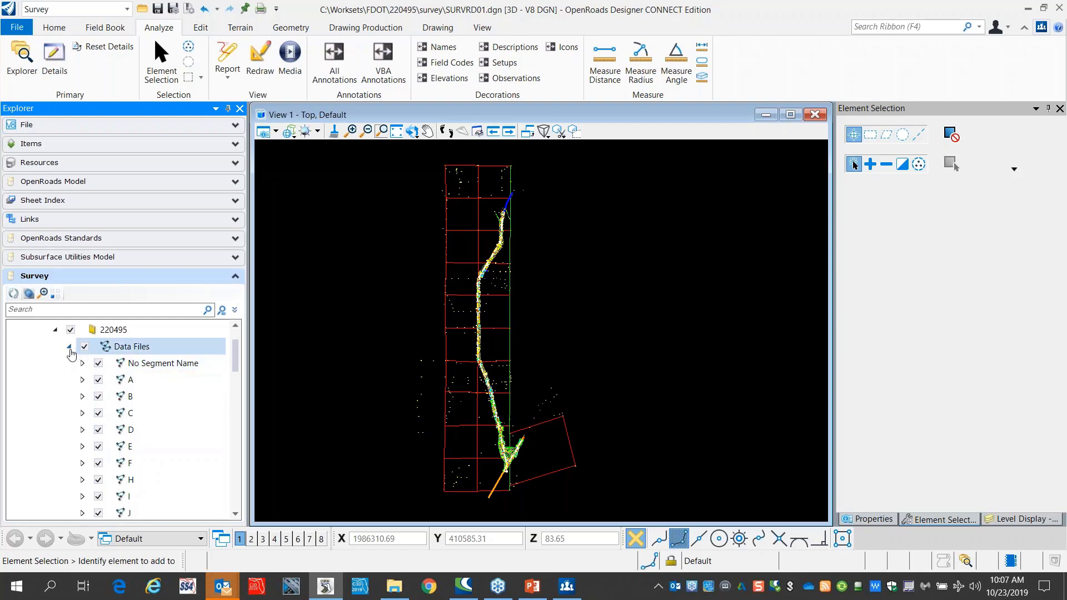
{"action": "scroll", "coordinate": [117, 378], "scroll_direction": "up", "scroll_amount": 1}
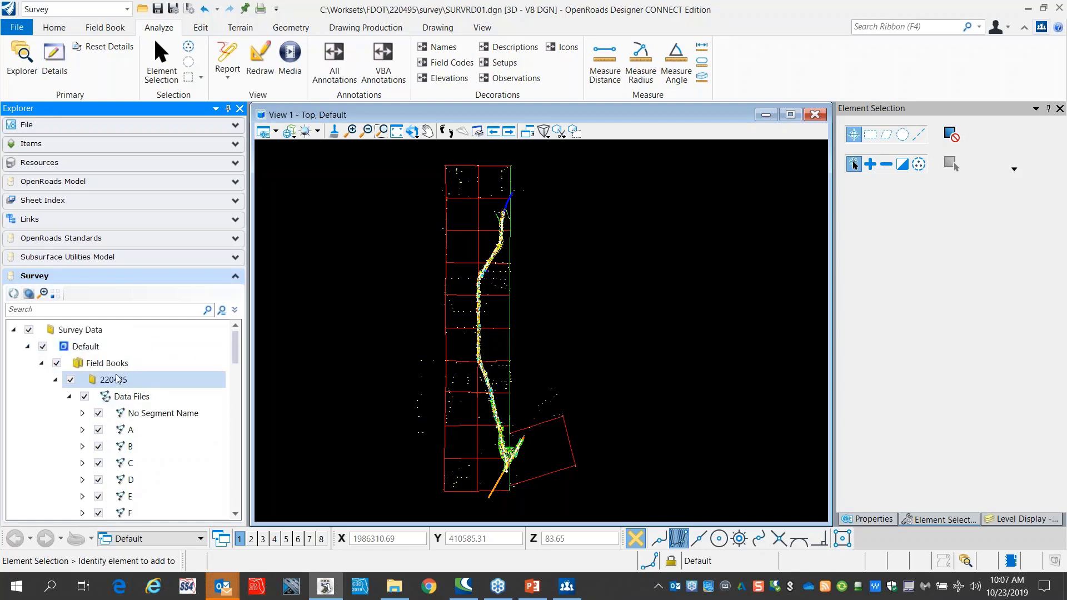
{"action": "left_click", "coordinate": [68, 398]}
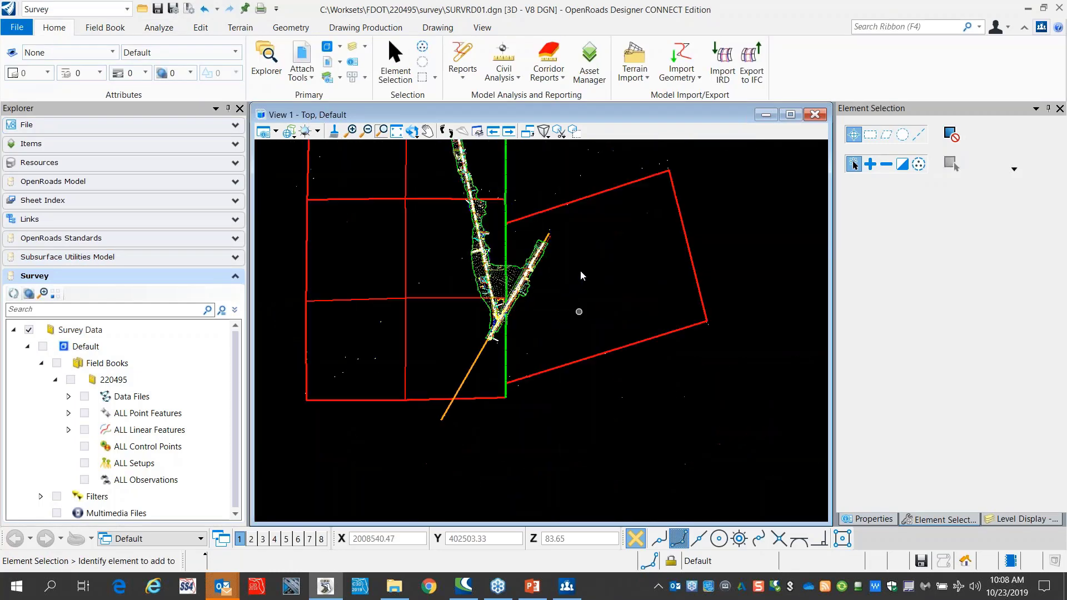
Step: Turn the display of the Default model's survey data back on and check the linework at the road junction
{"action": "scroll", "coordinate": [581, 276], "scroll_direction": "up", "scroll_amount": 6}
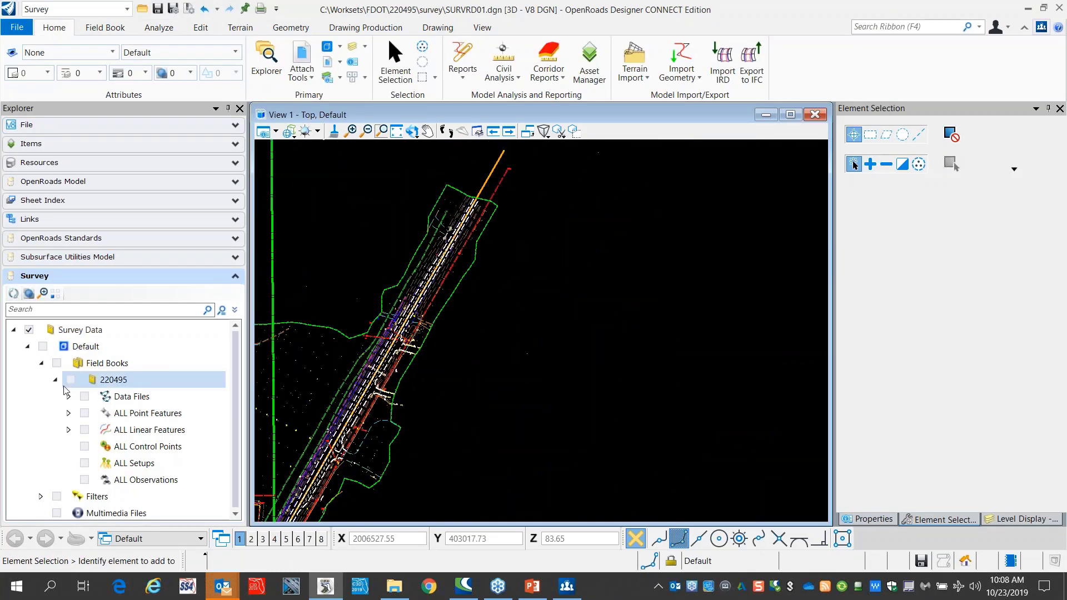
{"action": "left_click", "coordinate": [47, 346]}
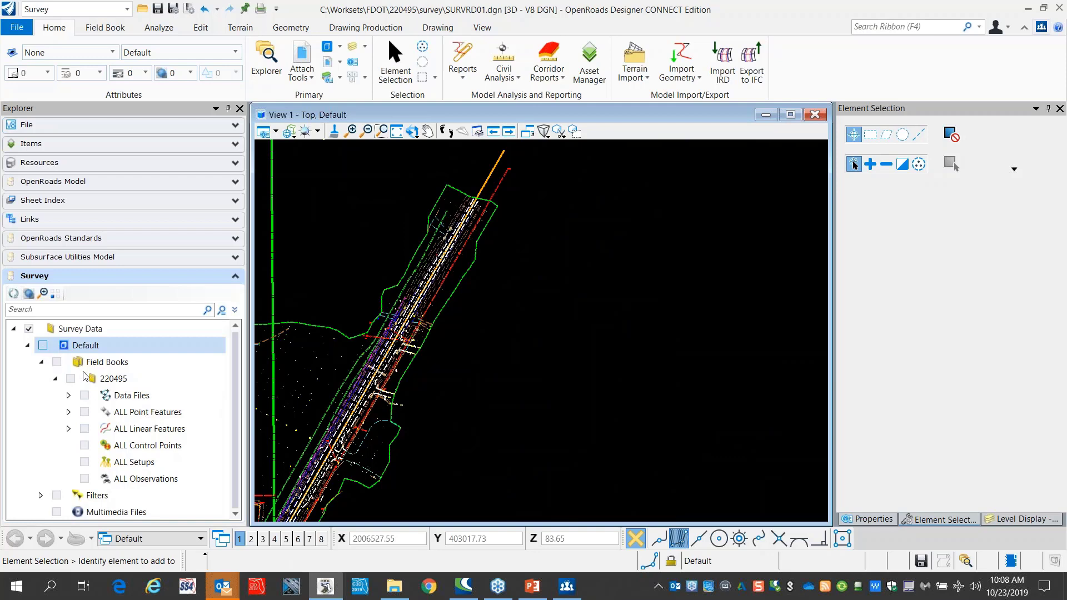
{"action": "left_click", "coordinate": [43, 345]}
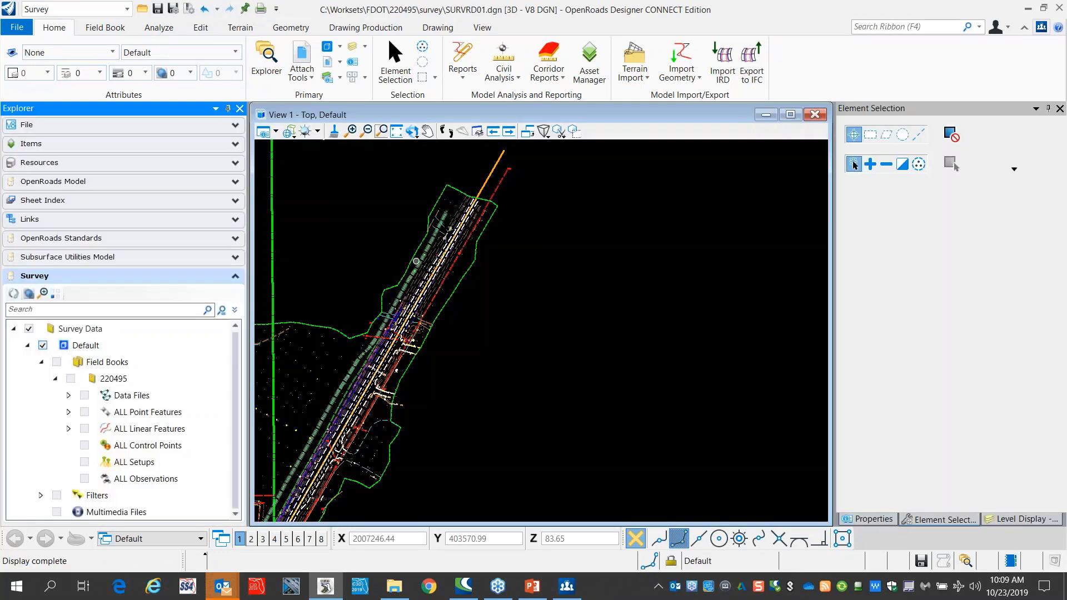
{"action": "scroll", "coordinate": [452, 314], "scroll_direction": "down", "scroll_amount": 4}
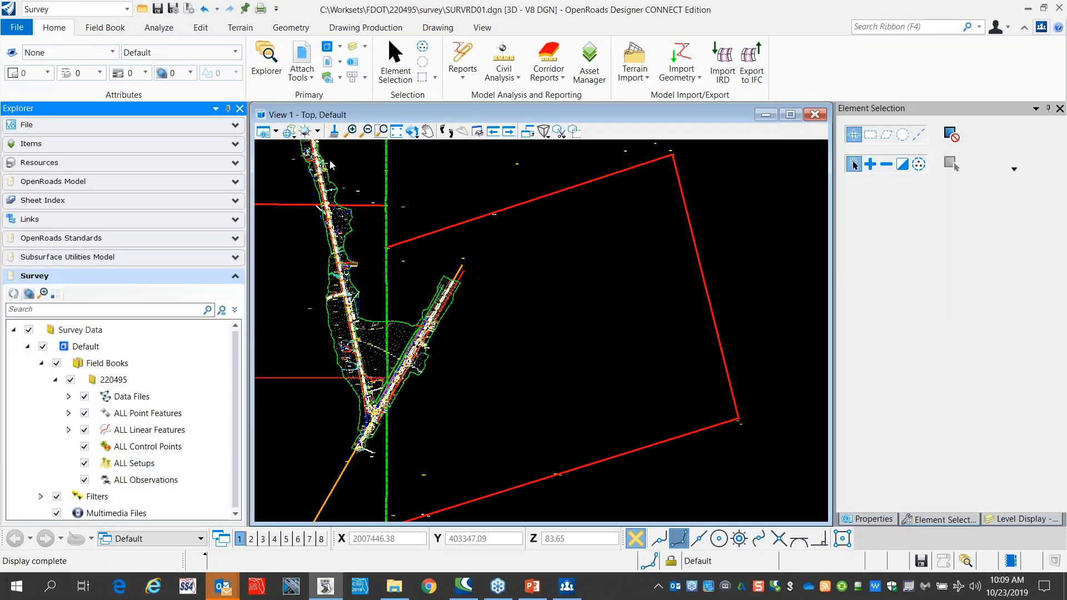
Step: Close the current design file and switch the WorkSet to Existing_Features
{"action": "left_click", "coordinate": [16, 28]}
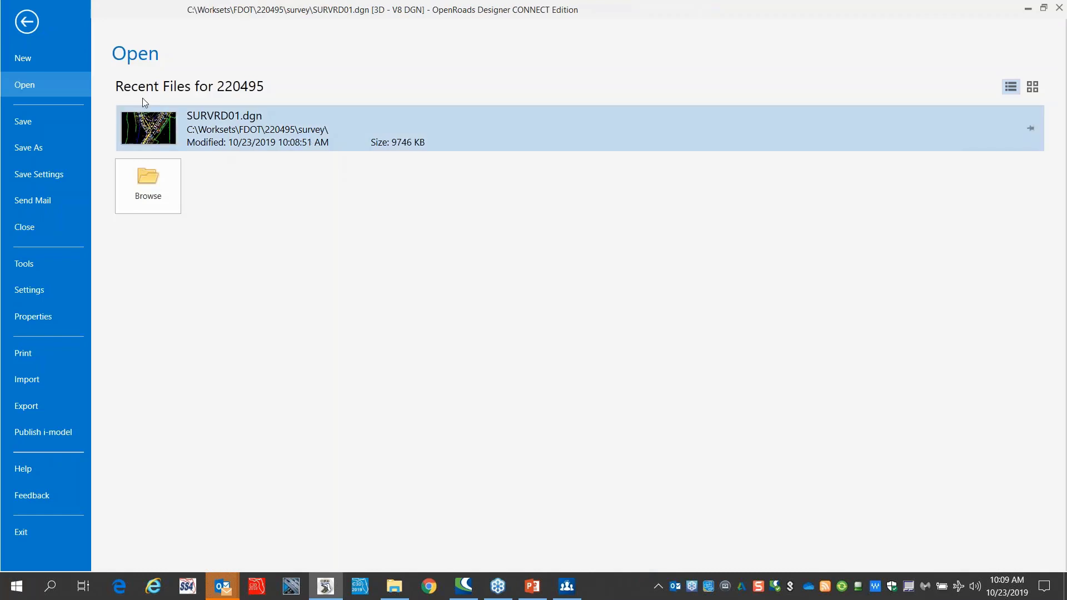
{"action": "left_click", "coordinate": [488, 148]}
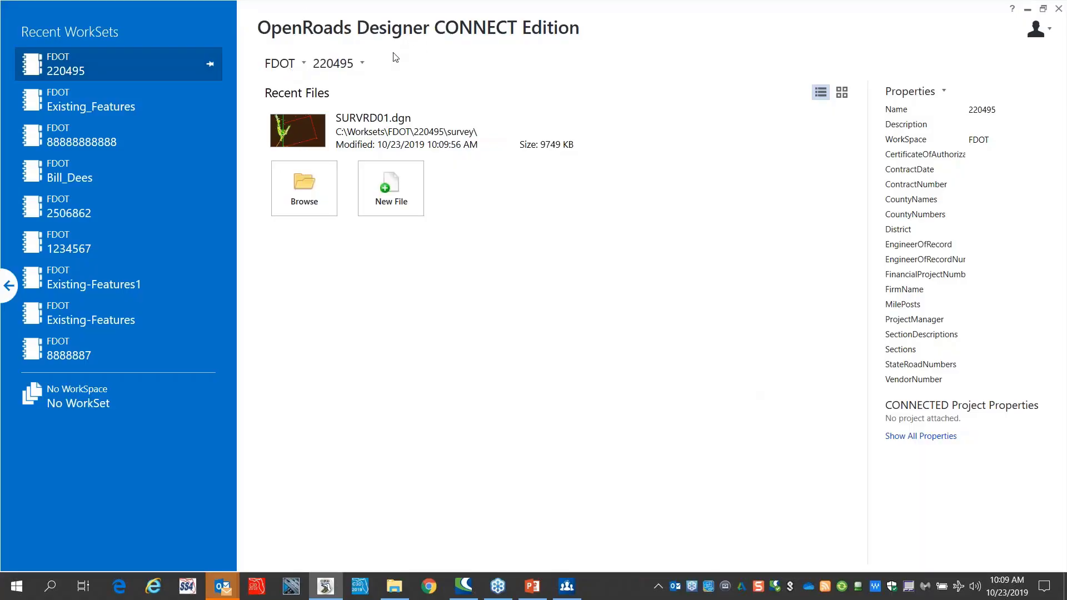
{"action": "left_click", "coordinate": [354, 62]}
{"action": "scroll", "coordinate": [392, 217], "scroll_direction": "down", "scroll_amount": 2}
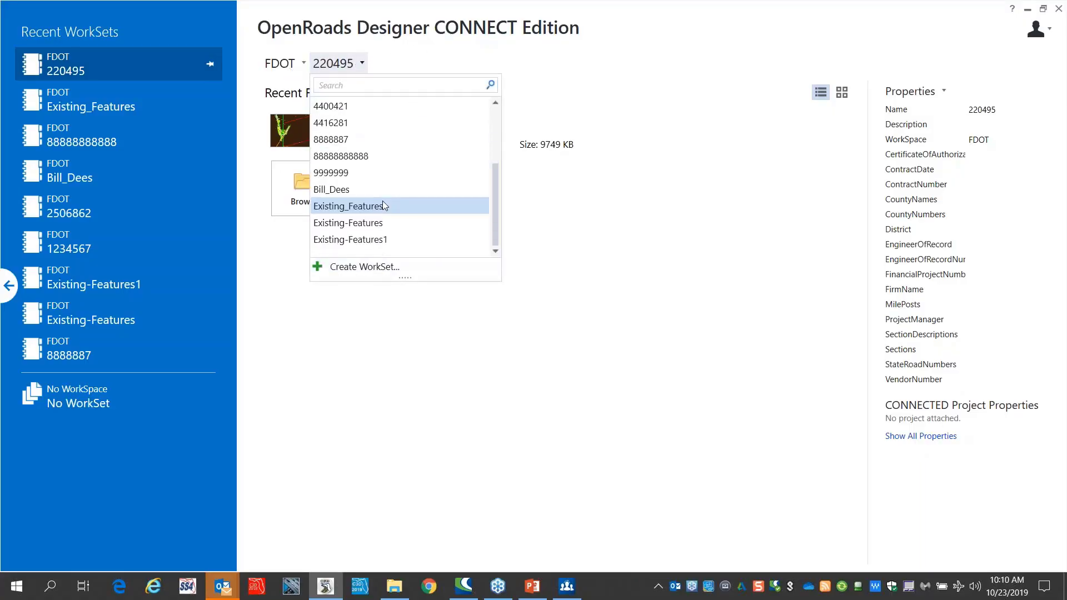
{"action": "left_click", "coordinate": [381, 208]}
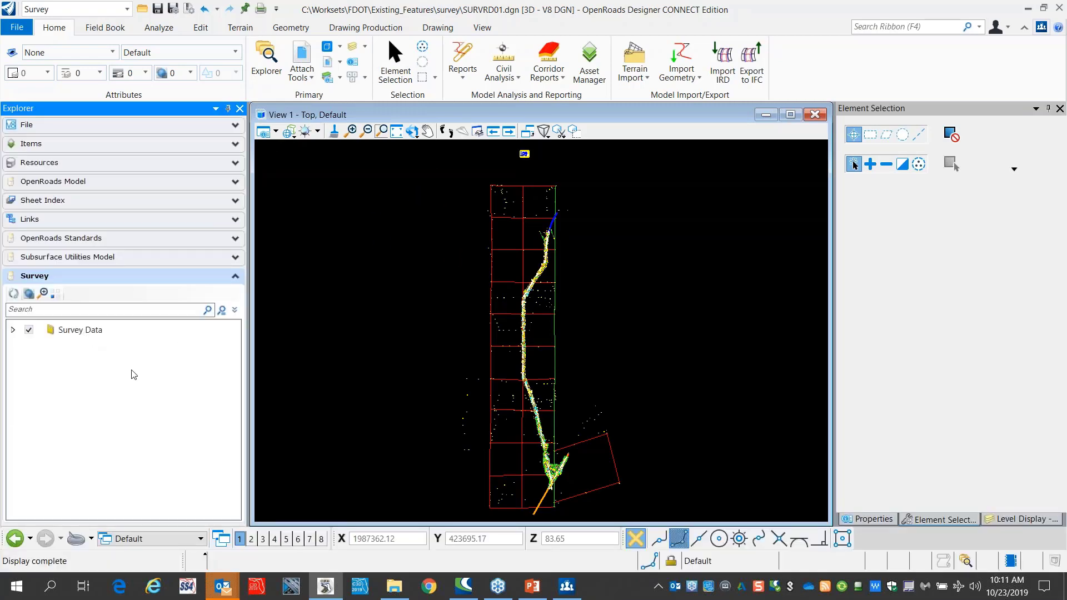
Step: Expand the survey data, hide the Default model's survey display, and inspect the remaining existing features near the road junction
{"action": "left_click", "coordinate": [26, 347]}
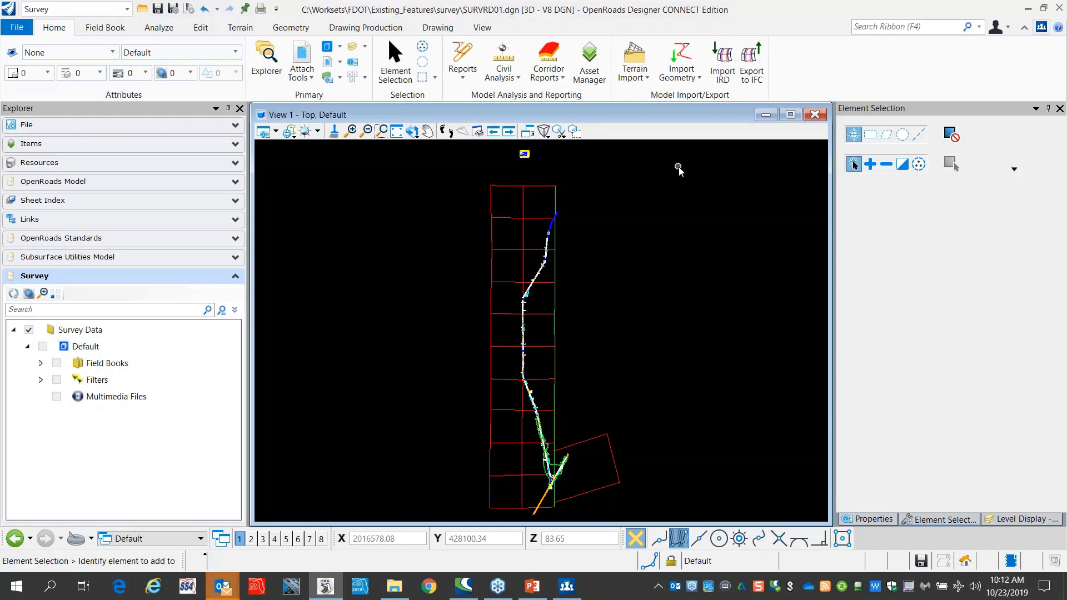
{"action": "scroll", "coordinate": [500, 177], "scroll_direction": "up", "scroll_amount": 3}
{"action": "scroll", "coordinate": [528, 322], "scroll_direction": "down", "scroll_amount": 5}
{"action": "scroll", "coordinate": [528, 324], "scroll_direction": "up", "scroll_amount": 6}
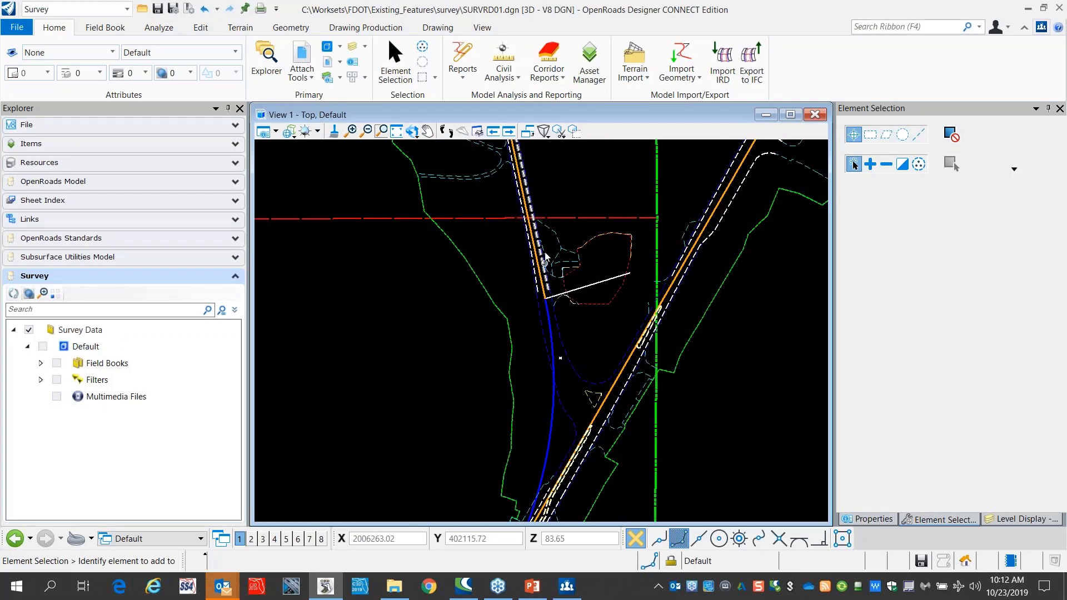
{"action": "scroll", "coordinate": [544, 252], "scroll_direction": "up", "scroll_amount": 2}
{"action": "scroll", "coordinate": [522, 271], "scroll_direction": "down", "scroll_amount": 3}
{"action": "scroll", "coordinate": [583, 316], "scroll_direction": "up", "scroll_amount": 4}
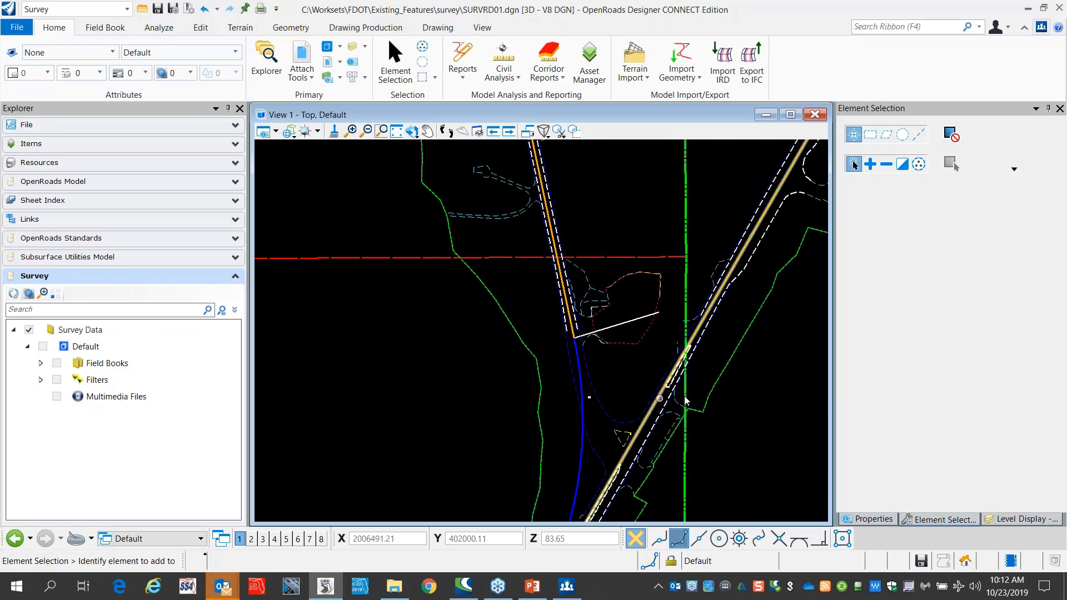
Step: Use Off By Element to turn off the PavtAsphalt_ep and Driveway_ep levels, picking the road edges and driveways above the junction
{"action": "left_click", "coordinate": [1016, 520]}
{"action": "right_click", "coordinate": [958, 336]}
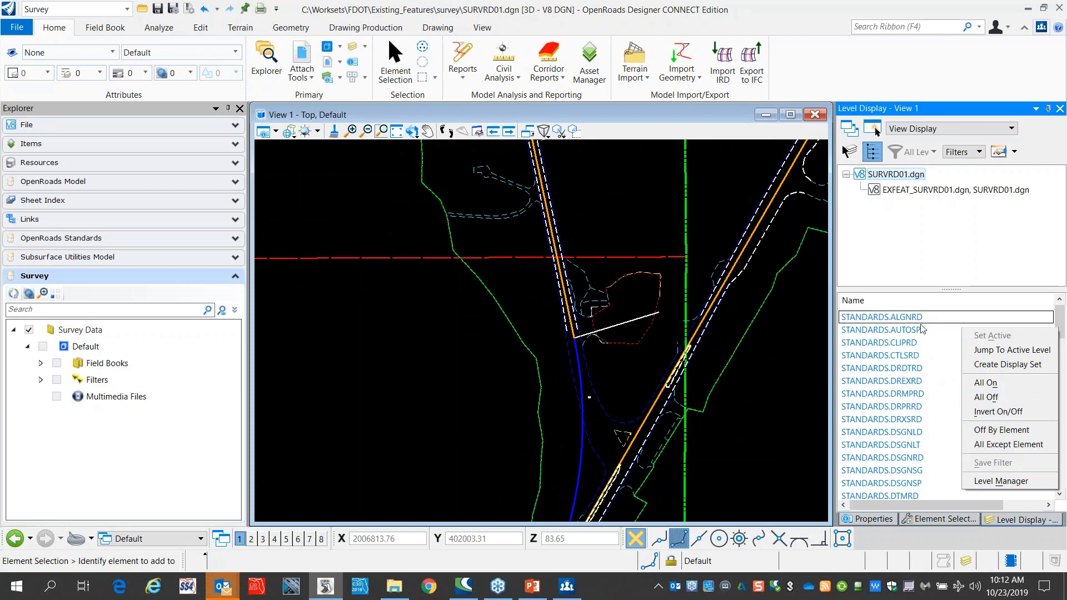
{"action": "left_click", "coordinate": [663, 280]}
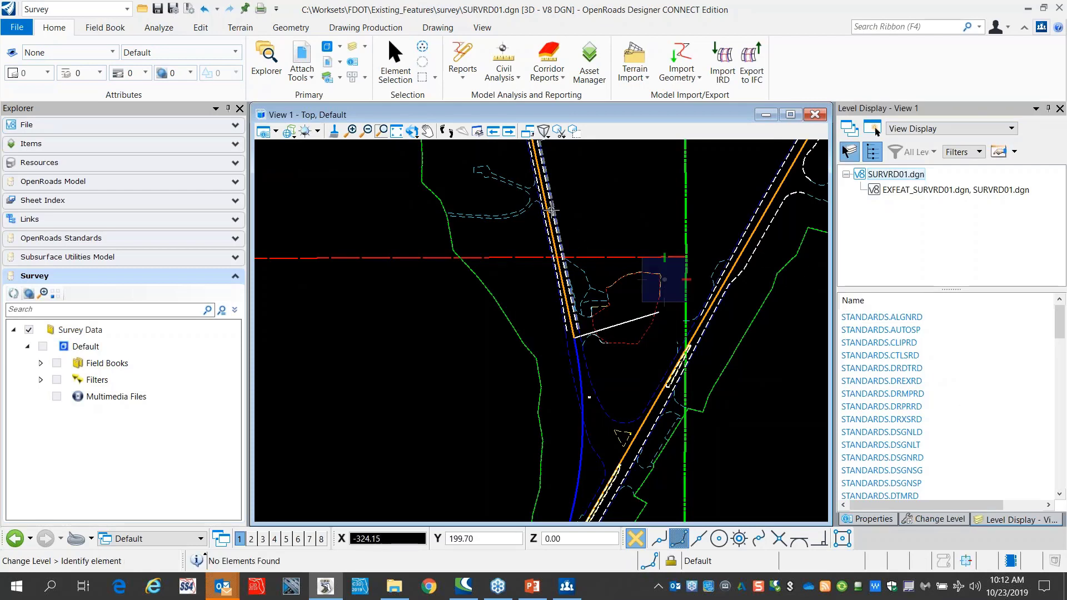
{"action": "left_click", "coordinate": [553, 210]}
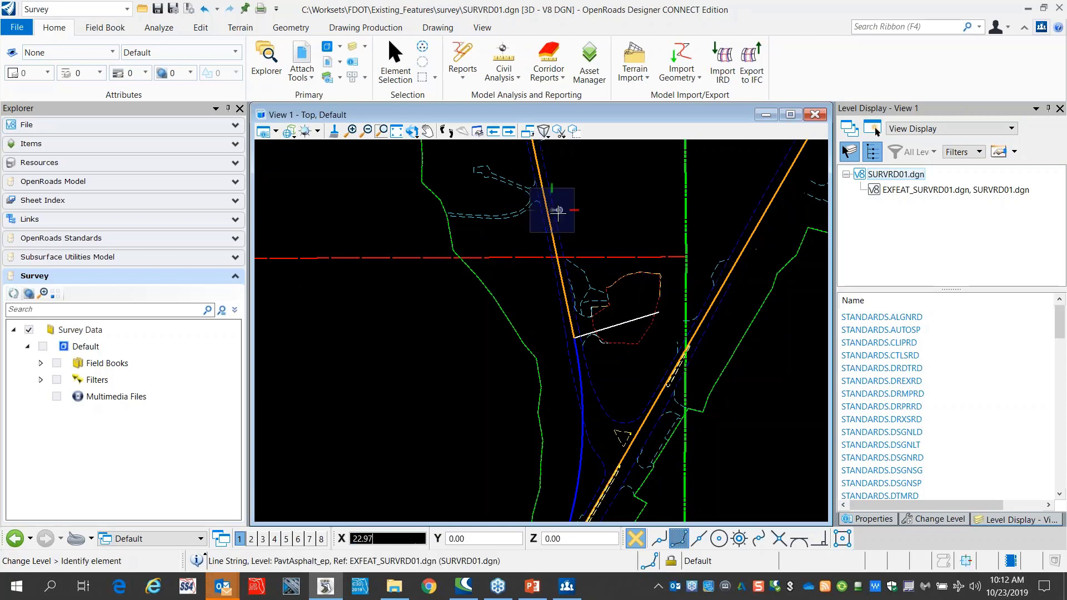
{"action": "left_click", "coordinate": [517, 209]}
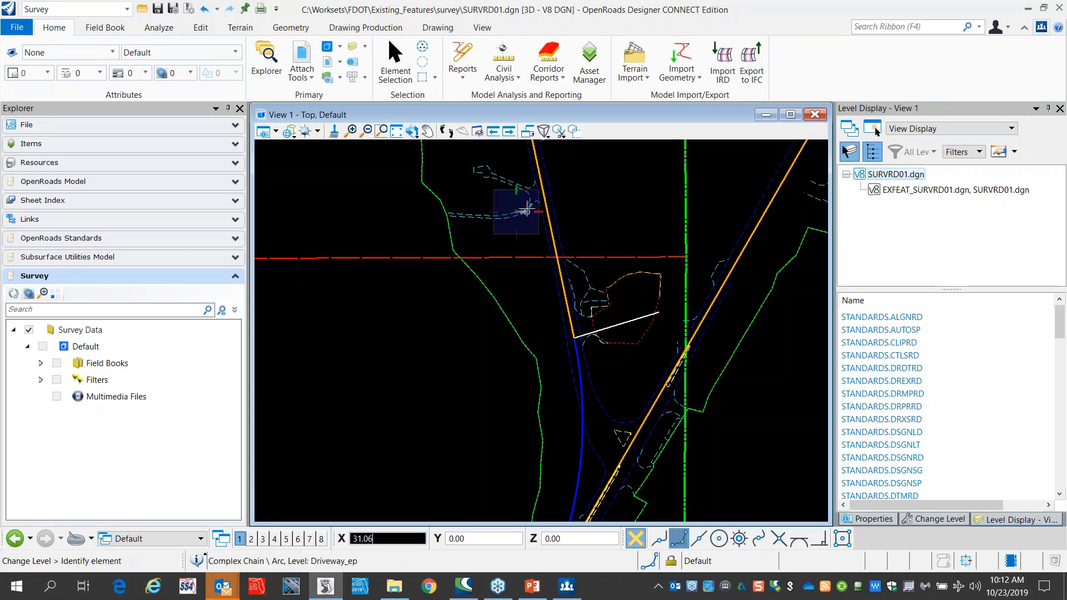
{"action": "left_click", "coordinate": [525, 209]}
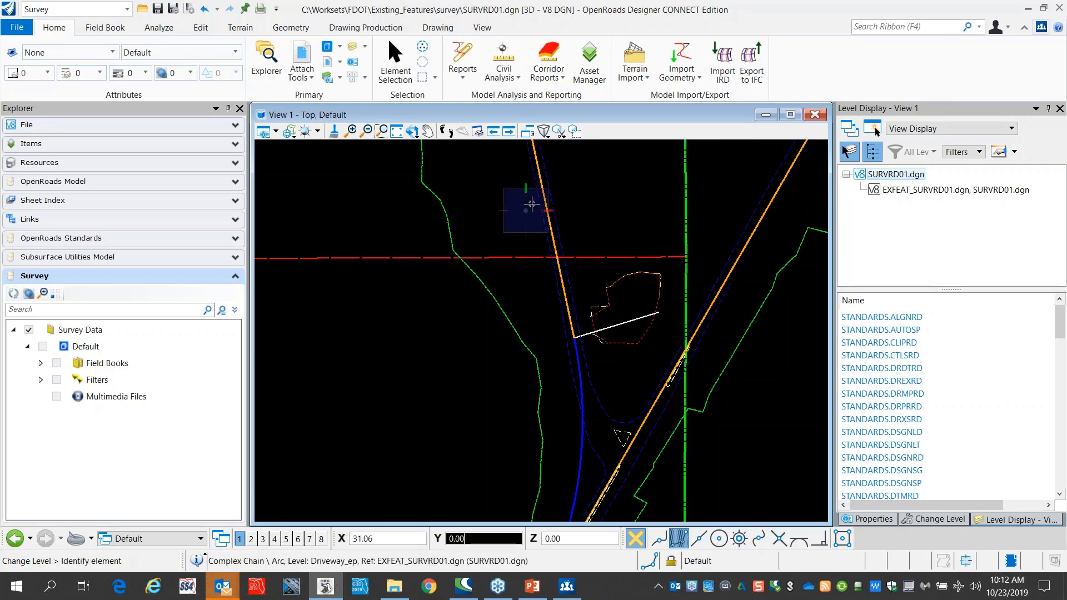
Step: Turn off the CGBack_ep and CGep_ep levels and the other feature levels by picking their lines inside the road junction
{"action": "left_click", "coordinate": [619, 279]}
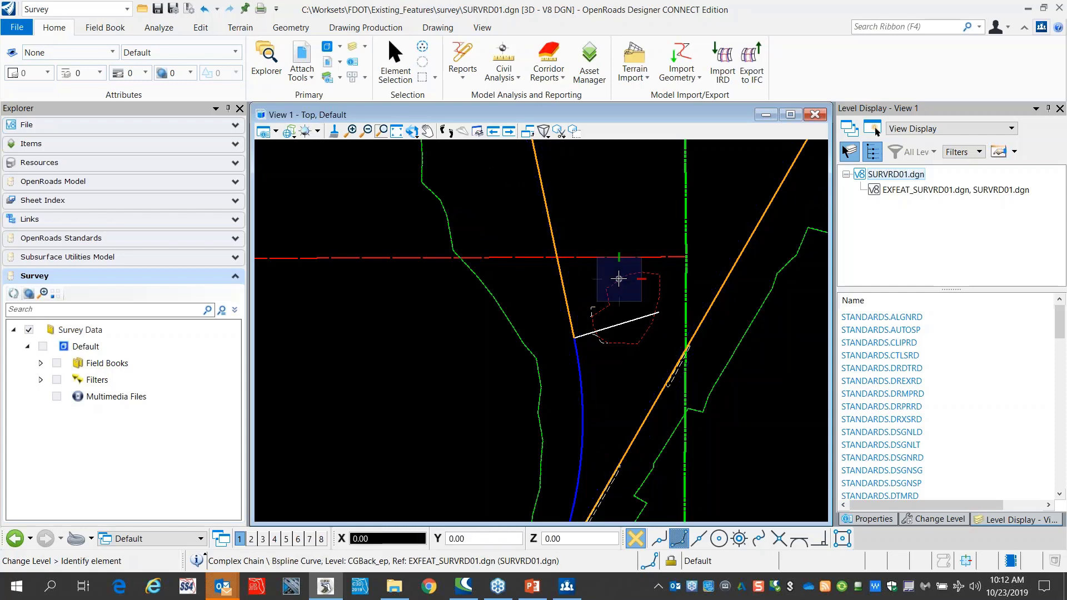
{"action": "left_click", "coordinate": [592, 307]}
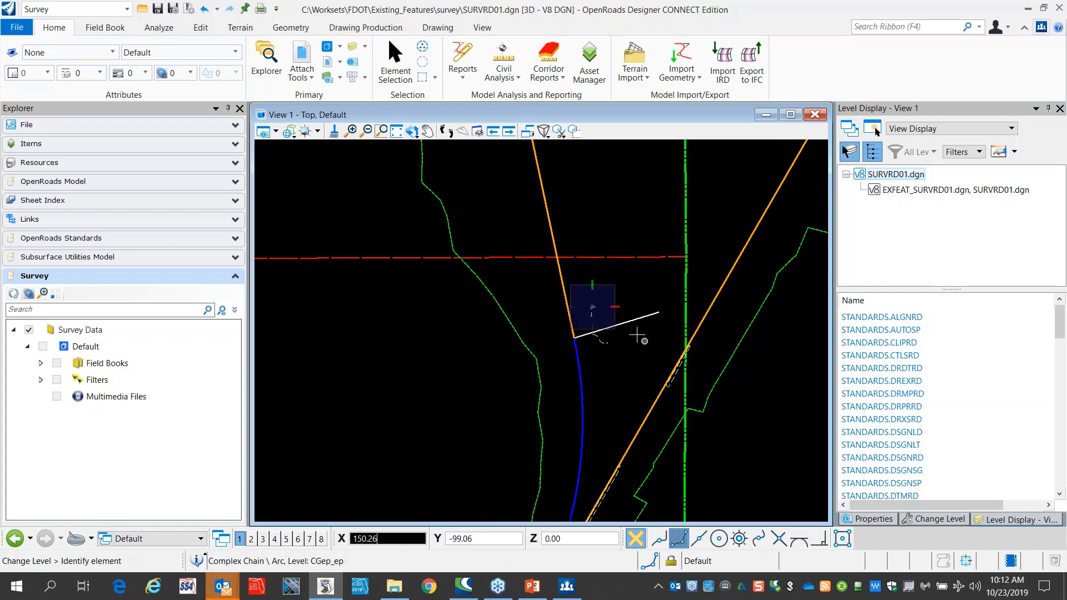
{"action": "scroll", "coordinate": [636, 332], "scroll_direction": "down", "scroll_amount": 3}
{"action": "scroll", "coordinate": [653, 326], "scroll_direction": "up", "scroll_amount": 7}
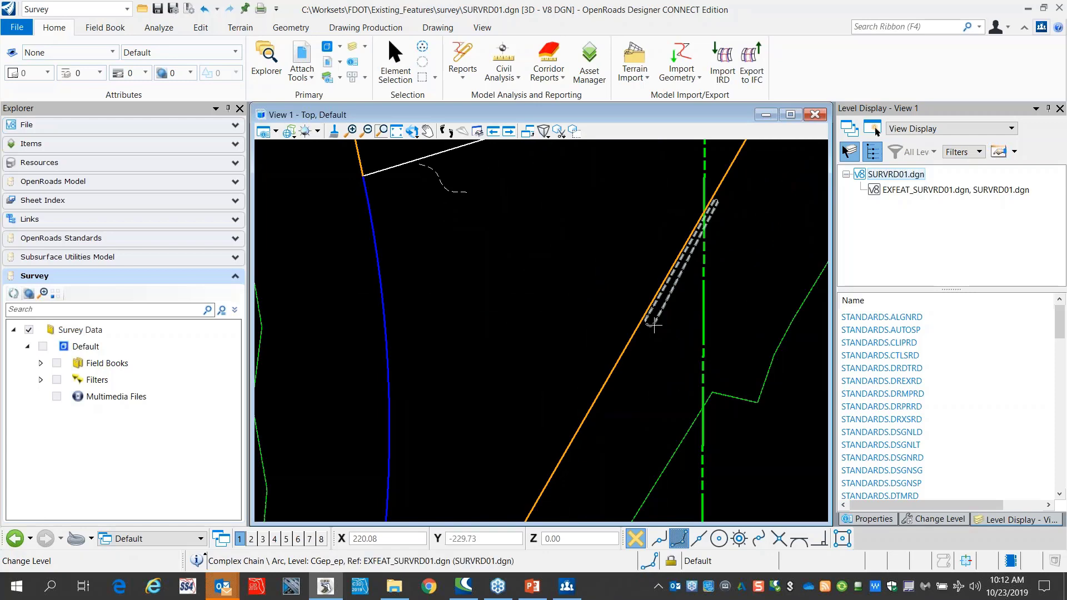
{"action": "left_click", "coordinate": [654, 325]}
Step: Turn off the PavtMisc_ep level and the level of the short dashed lines beside the road north of the junction, using Off By Element
{"action": "scroll", "coordinate": [639, 392], "scroll_direction": "down", "scroll_amount": 3}
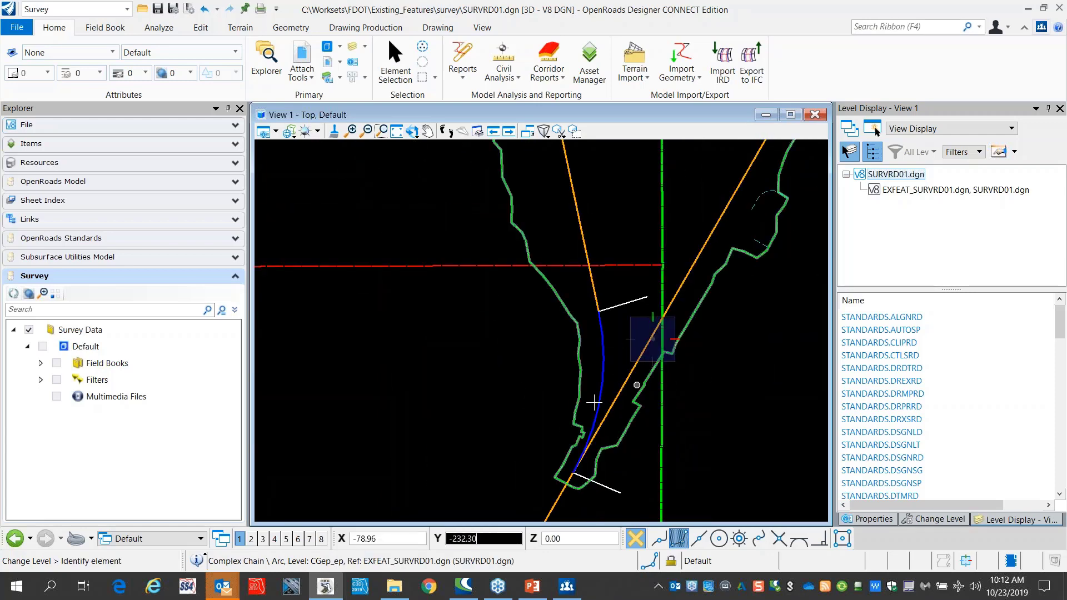
{"action": "scroll", "coordinate": [568, 389], "scroll_direction": "down", "scroll_amount": 3}
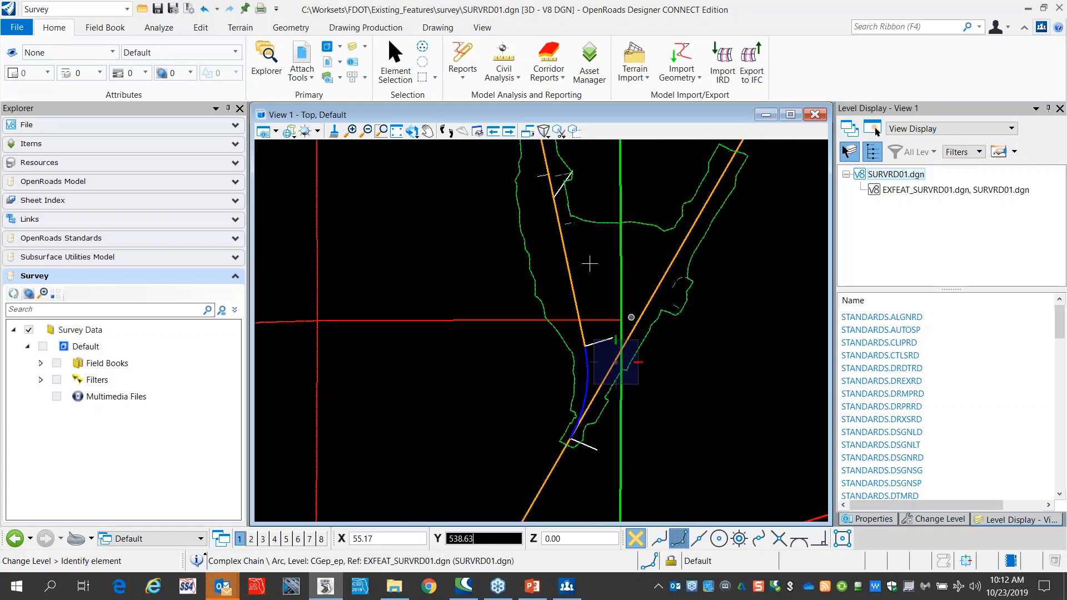
{"action": "scroll", "coordinate": [480, 341], "scroll_direction": "down", "scroll_amount": 3}
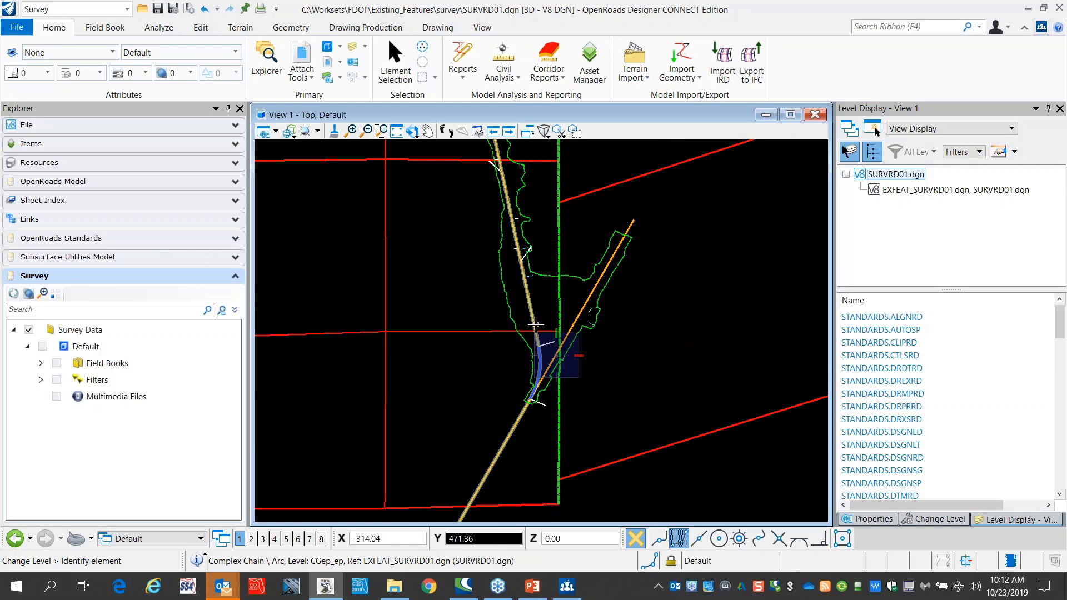
{"action": "scroll", "coordinate": [530, 253], "scroll_direction": "up", "scroll_amount": 6}
{"action": "left_click", "coordinate": [506, 227]}
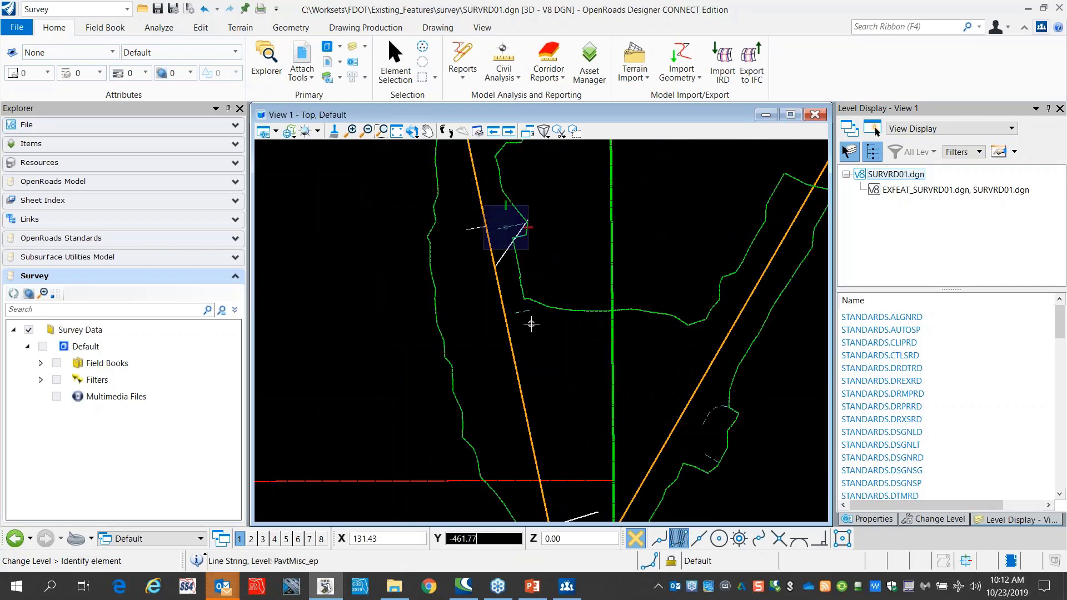
{"action": "left_click", "coordinate": [540, 337]}
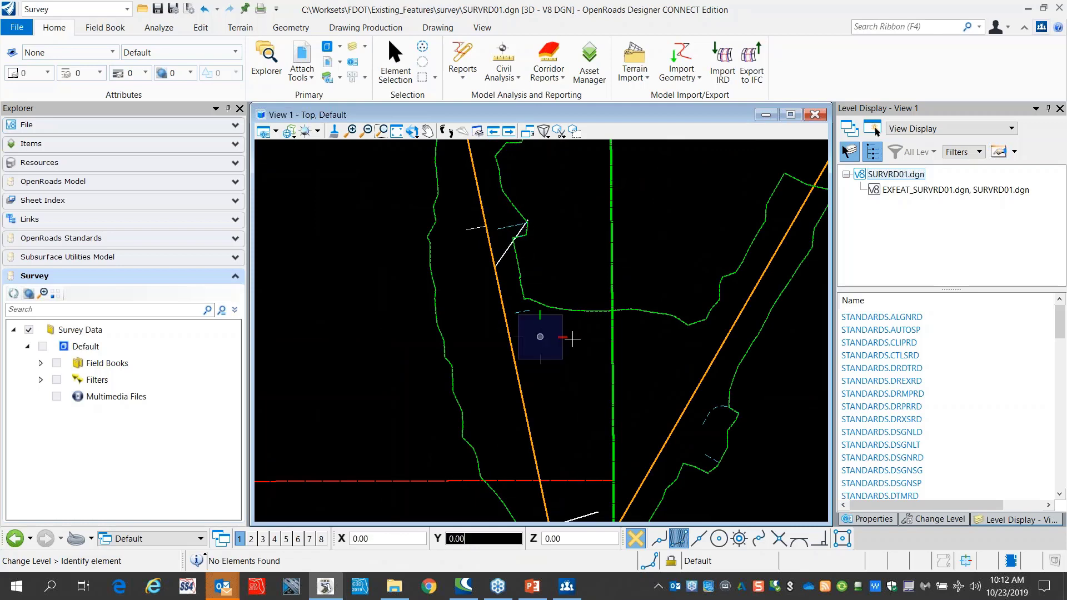
{"action": "right_click", "coordinate": [942, 399]}
{"action": "left_click", "coordinate": [991, 486]}
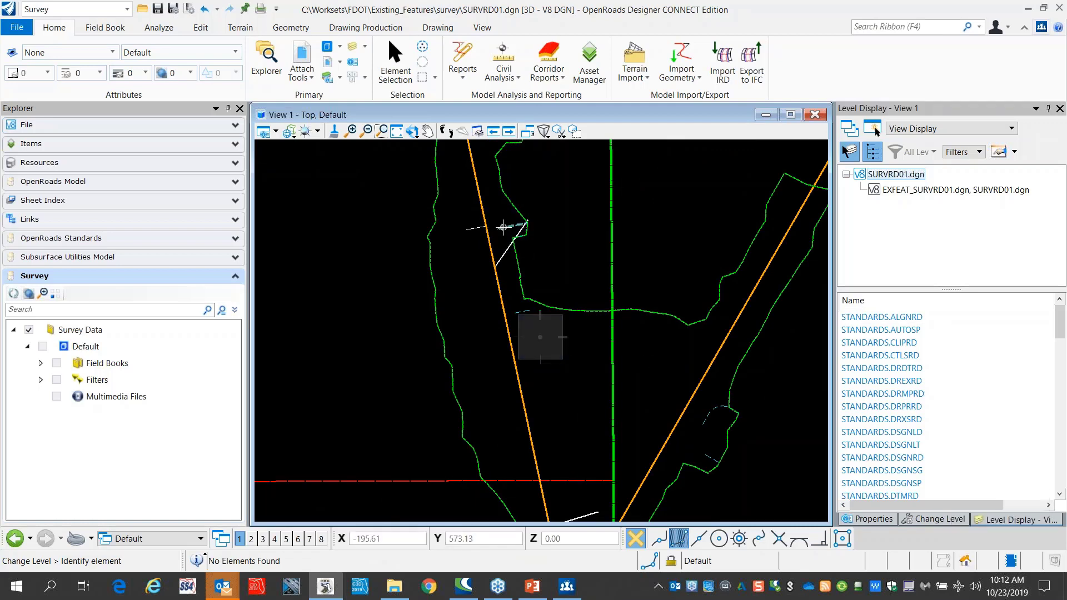
{"action": "left_click", "coordinate": [504, 228]}
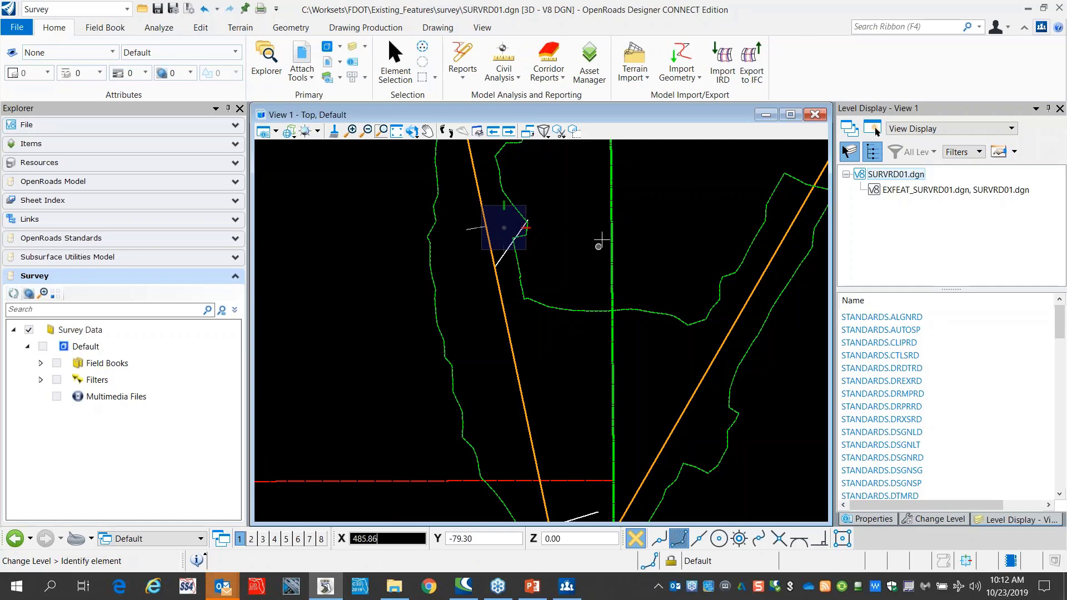
Step: Toggle AccuDraw off and return to the Element Selection tool
{"action": "scroll", "coordinate": [429, 281], "scroll_direction": "down", "scroll_amount": 2}
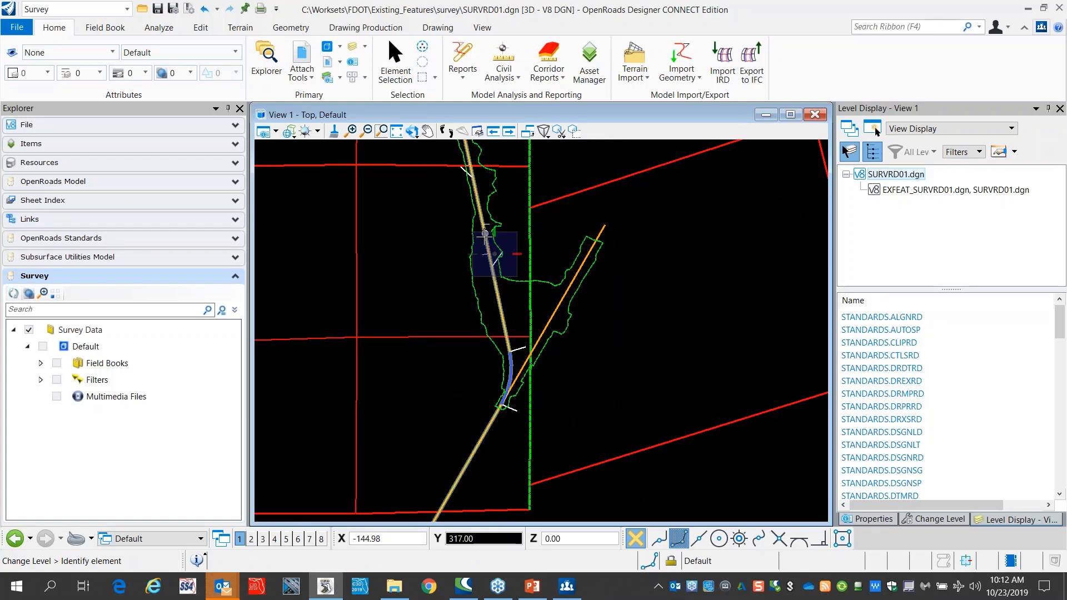
{"action": "left_click", "coordinate": [365, 79]}
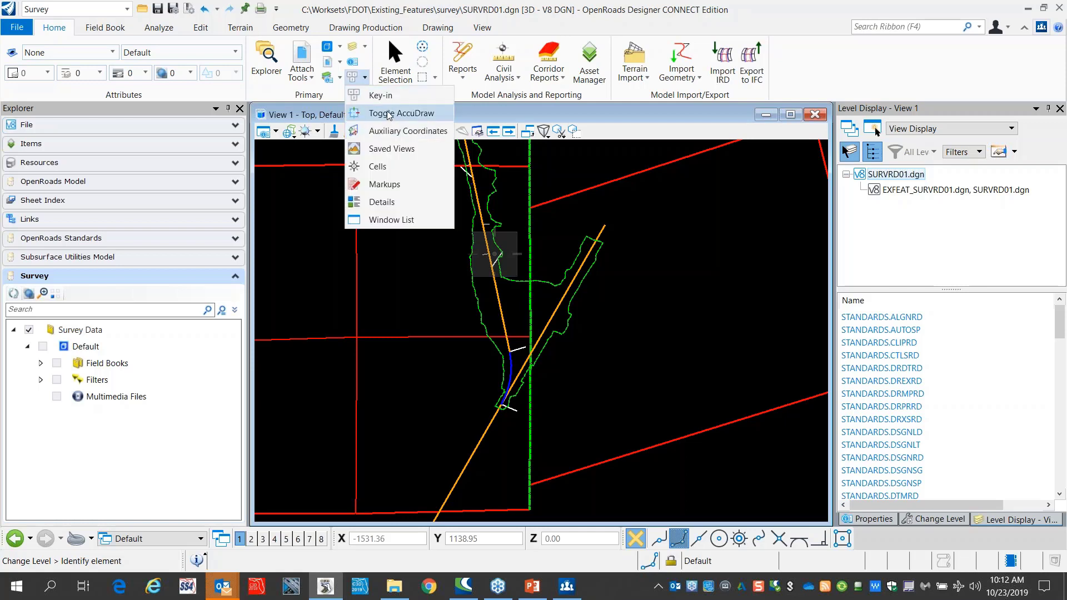
{"action": "left_click", "coordinate": [388, 114]}
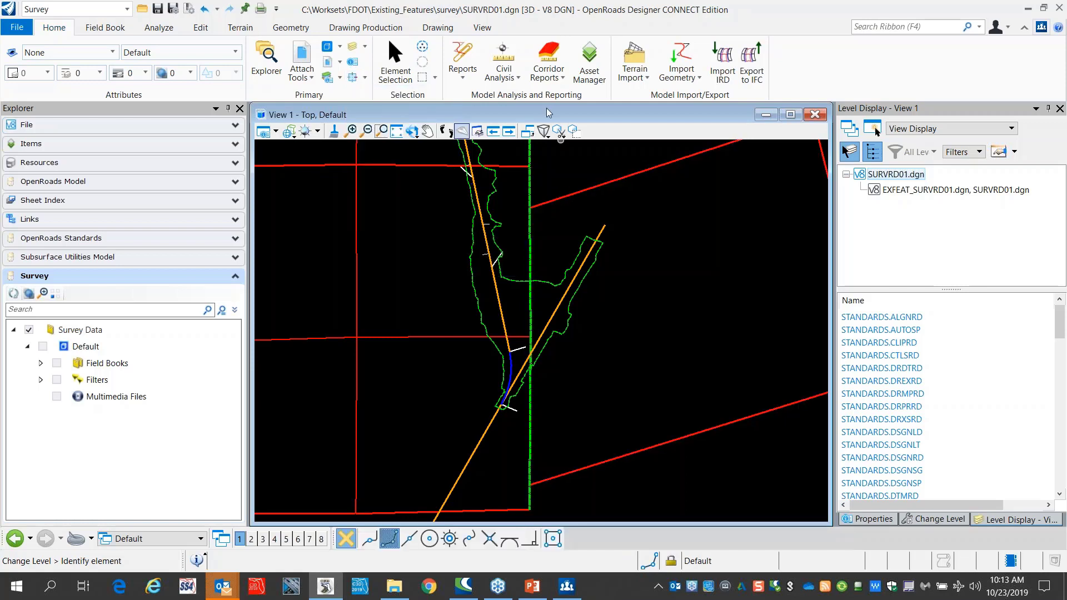
{"action": "left_click", "coordinate": [398, 70]}
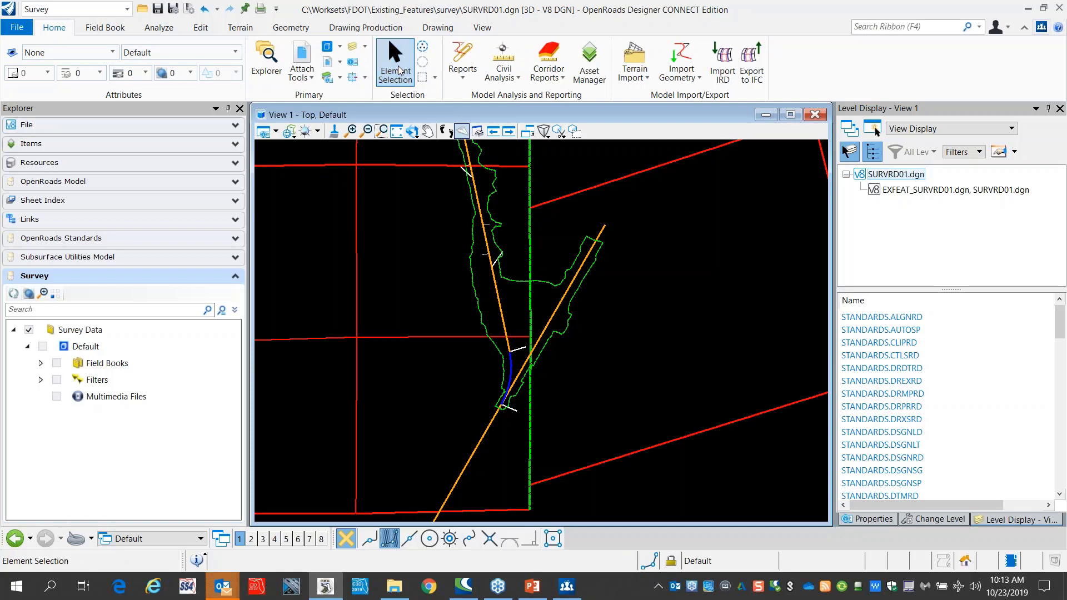
Step: Examine the linework still displayed along the alignment, from the road junction up to the curve north of the green boundary
{"action": "scroll", "coordinate": [517, 281], "scroll_direction": "up", "scroll_amount": 3}
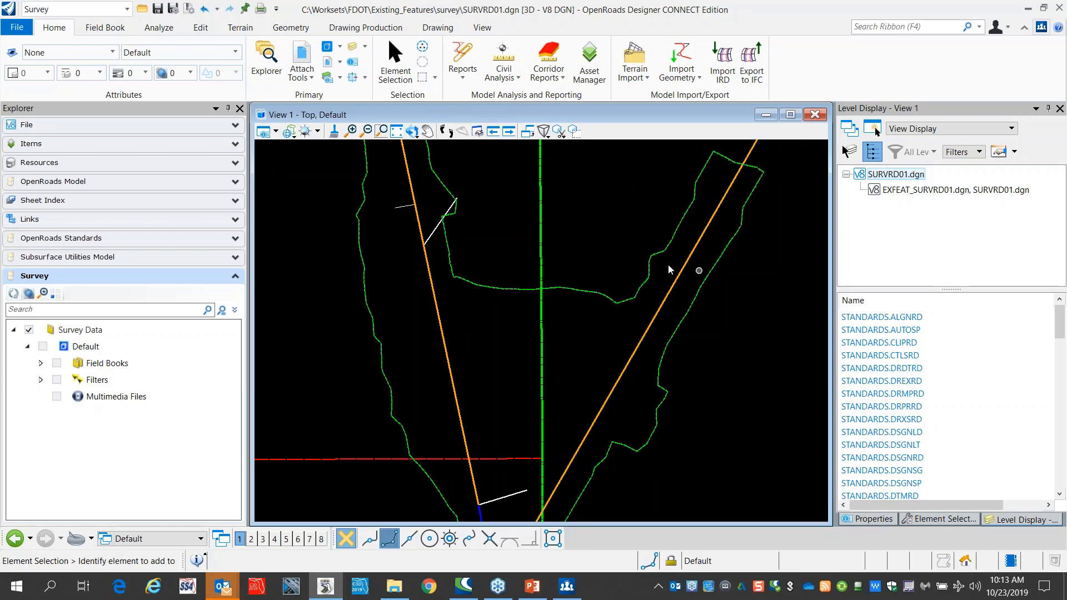
{"action": "scroll", "coordinate": [574, 248], "scroll_direction": "down", "scroll_amount": 3}
{"action": "scroll", "coordinate": [621, 453], "scroll_direction": "down", "scroll_amount": 1}
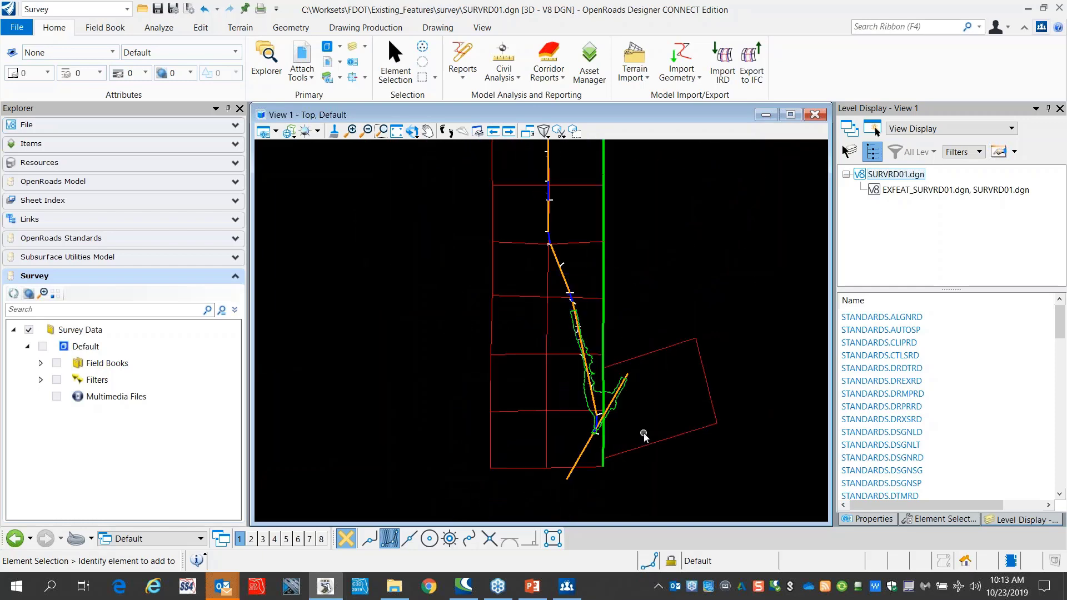
{"action": "scroll", "coordinate": [533, 191], "scroll_direction": "up", "scroll_amount": 5}
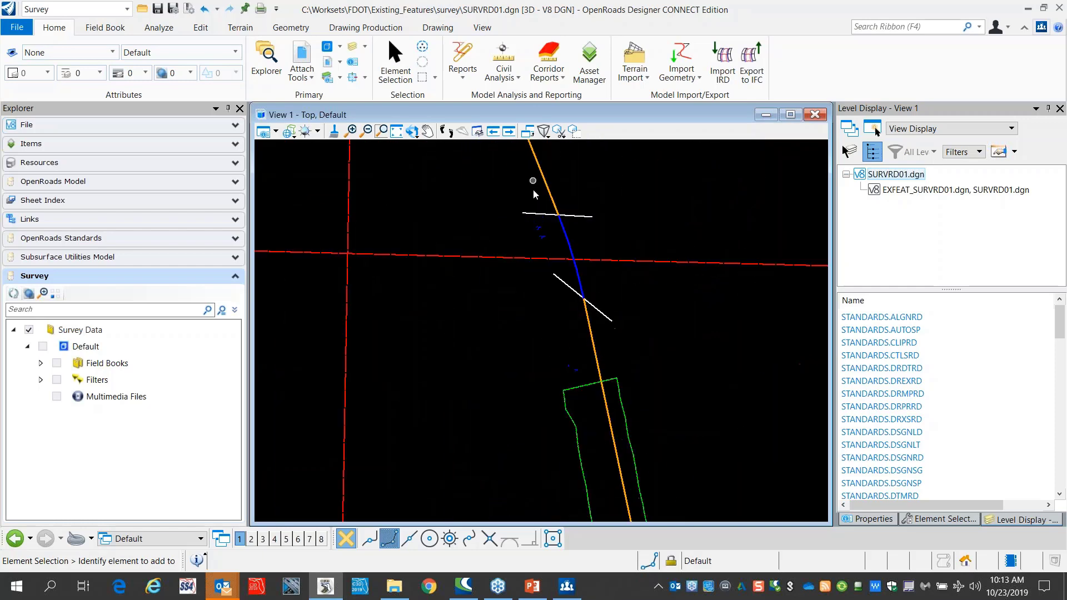
{"action": "scroll", "coordinate": [532, 189], "scroll_direction": "up", "scroll_amount": 3}
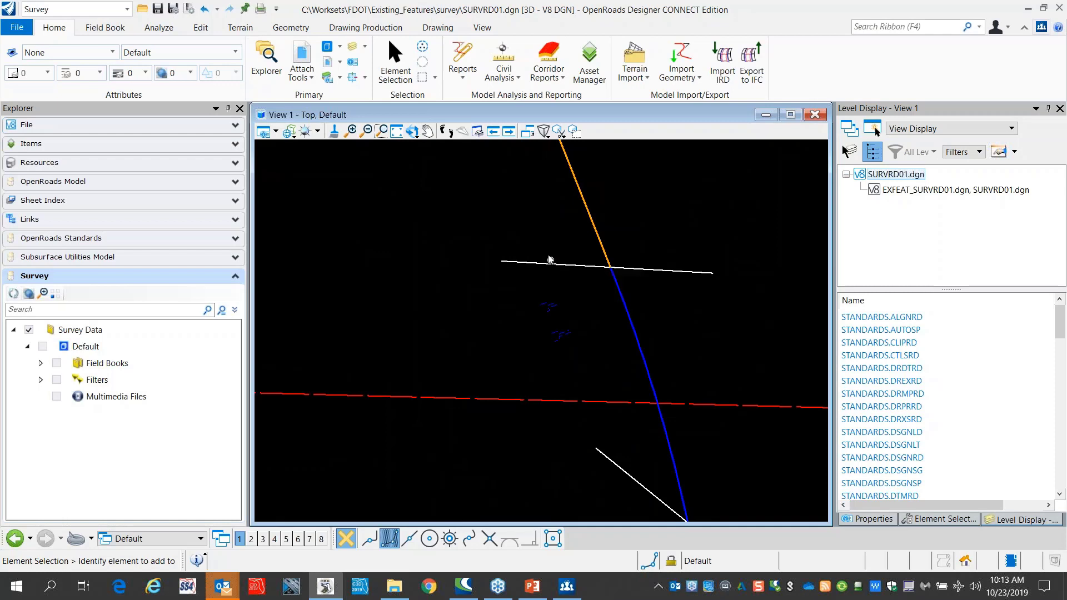
{"action": "scroll", "coordinate": [497, 233], "scroll_direction": "down", "scroll_amount": 3}
{"action": "scroll", "coordinate": [497, 232], "scroll_direction": "down", "scroll_amount": 2}
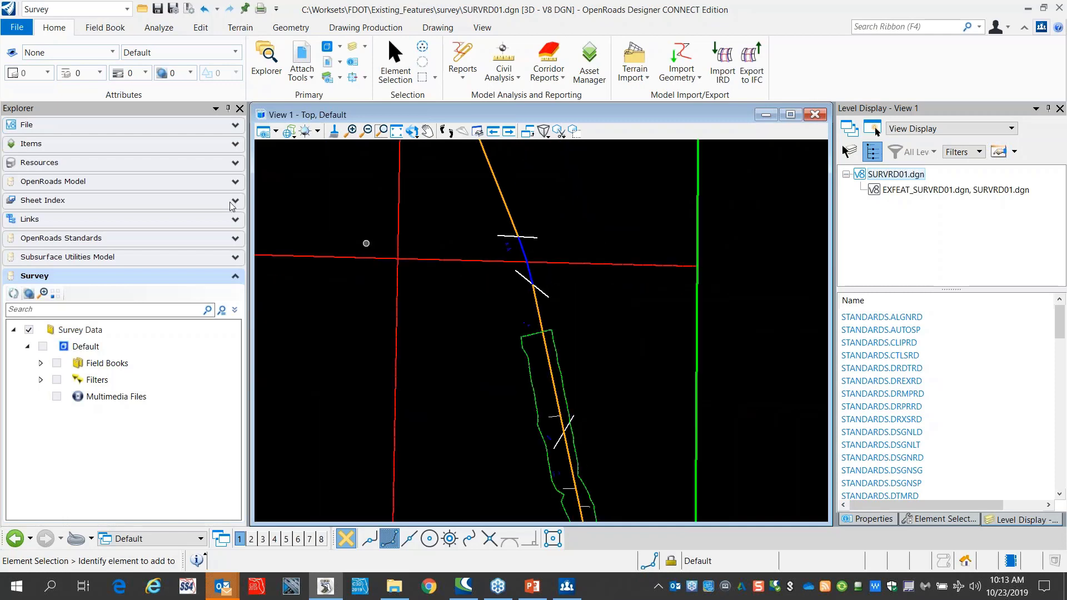
{"action": "scroll", "coordinate": [492, 253], "scroll_direction": "down", "scroll_amount": 3}
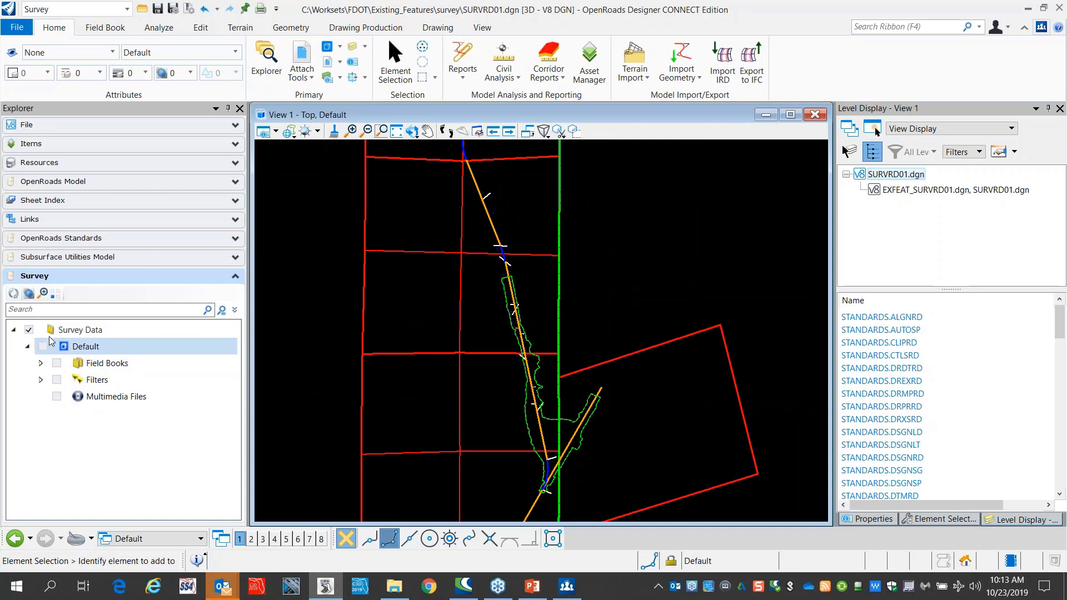
Step: Check the survey filters, and expand the OpenRoads Standards to the feature definitions of SURVRD01.dgn
{"action": "left_click", "coordinate": [40, 380]}
{"action": "left_click", "coordinate": [40, 380]}
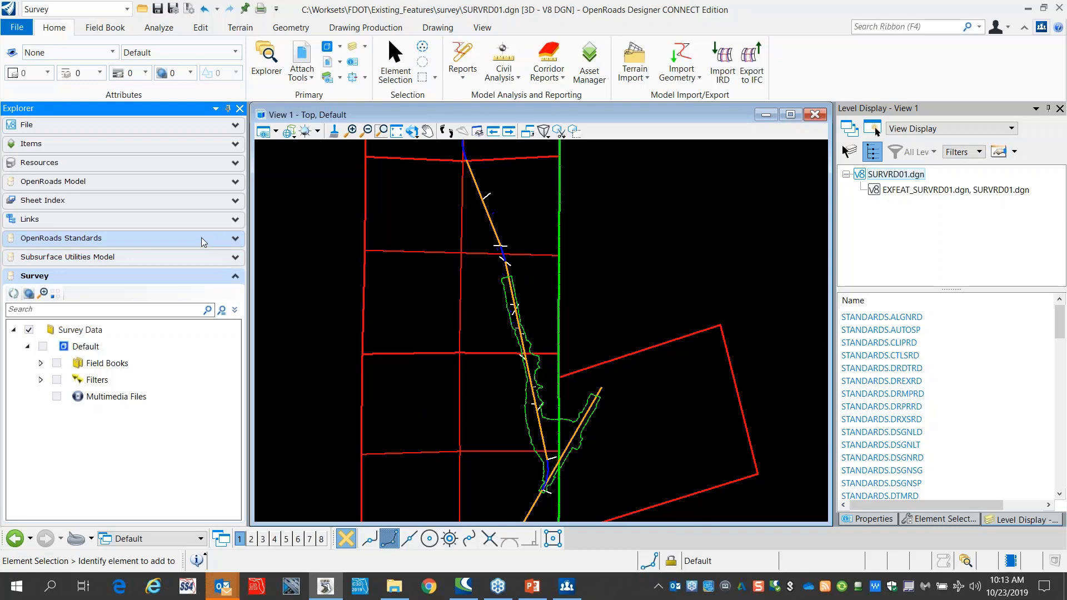
{"action": "left_click", "coordinate": [235, 238]}
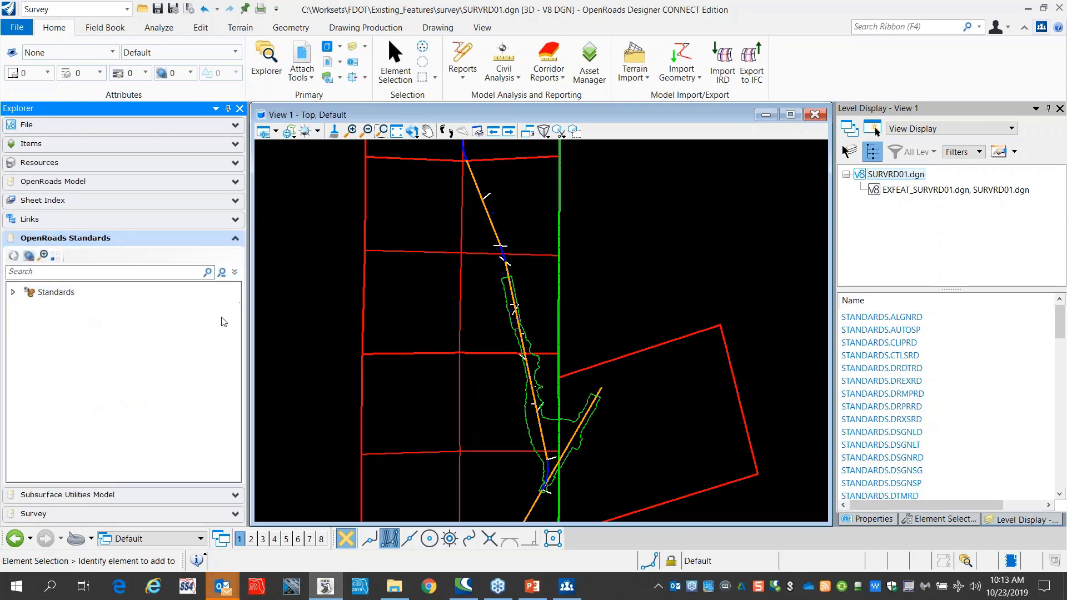
{"action": "left_click", "coordinate": [13, 292]}
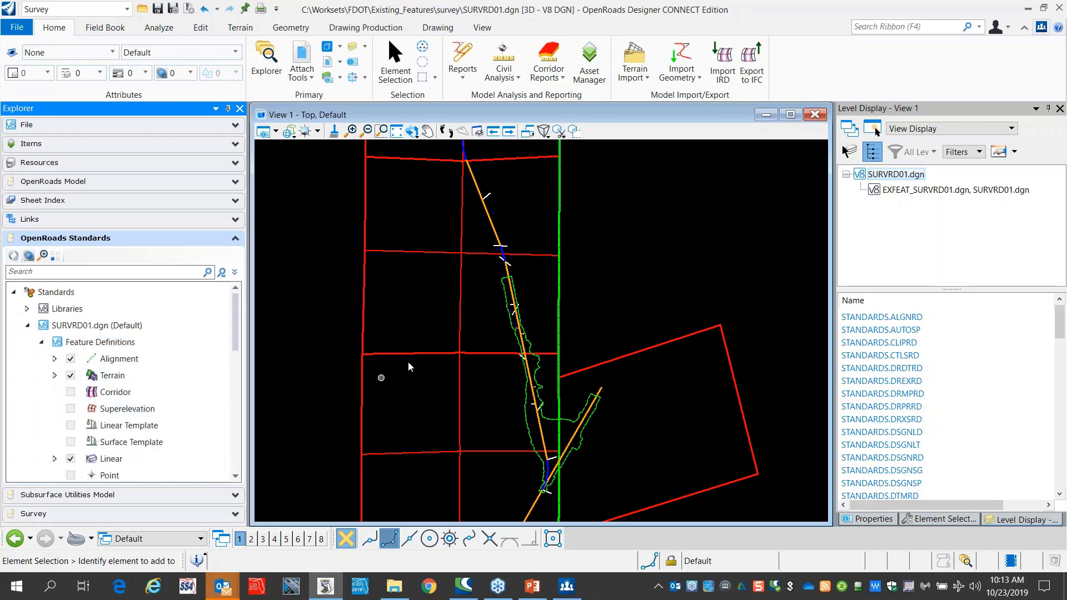
Step: Turn off the display of the Alignment and Terrain feature definitions in SURVRD01.dgn
{"action": "left_click", "coordinate": [71, 359]}
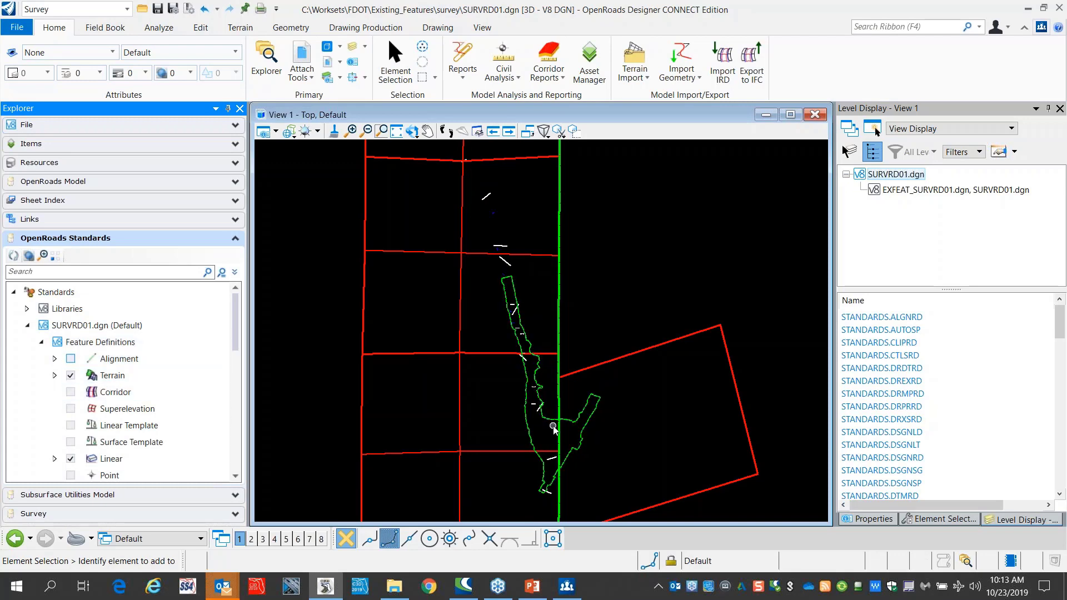
{"action": "scroll", "coordinate": [553, 333], "scroll_direction": "up", "scroll_amount": 5}
{"action": "left_click", "coordinate": [80, 373]}
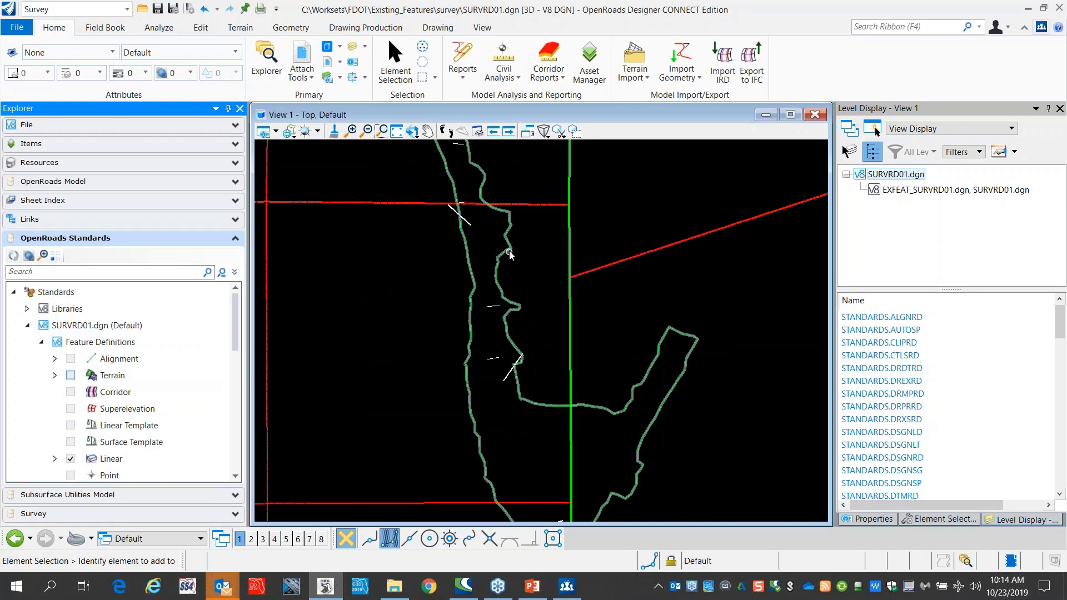
Step: Use Off By Element to turn off the DTMBoundary_ep level by picking the green terrain boundary
{"action": "right_click", "coordinate": [942, 350]}
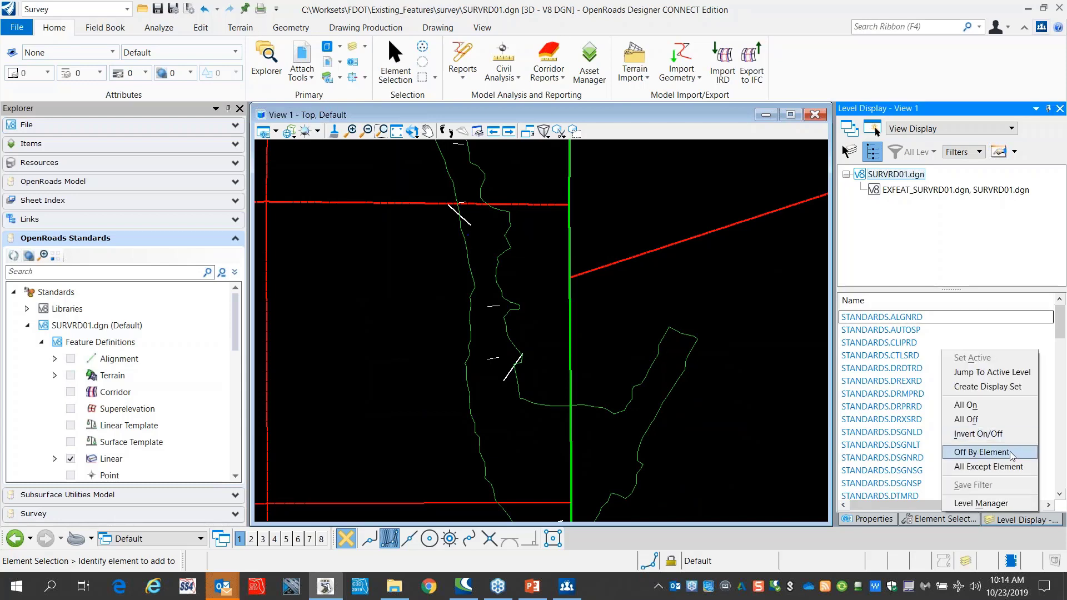
{"action": "left_click", "coordinate": [1005, 454]}
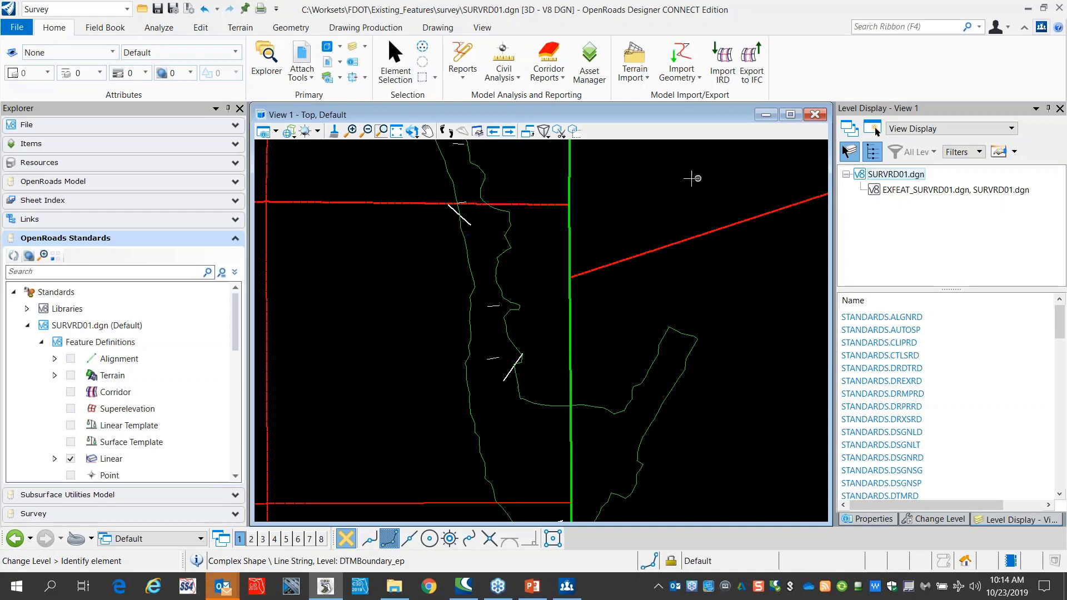
{"action": "right_click", "coordinate": [964, 400]}
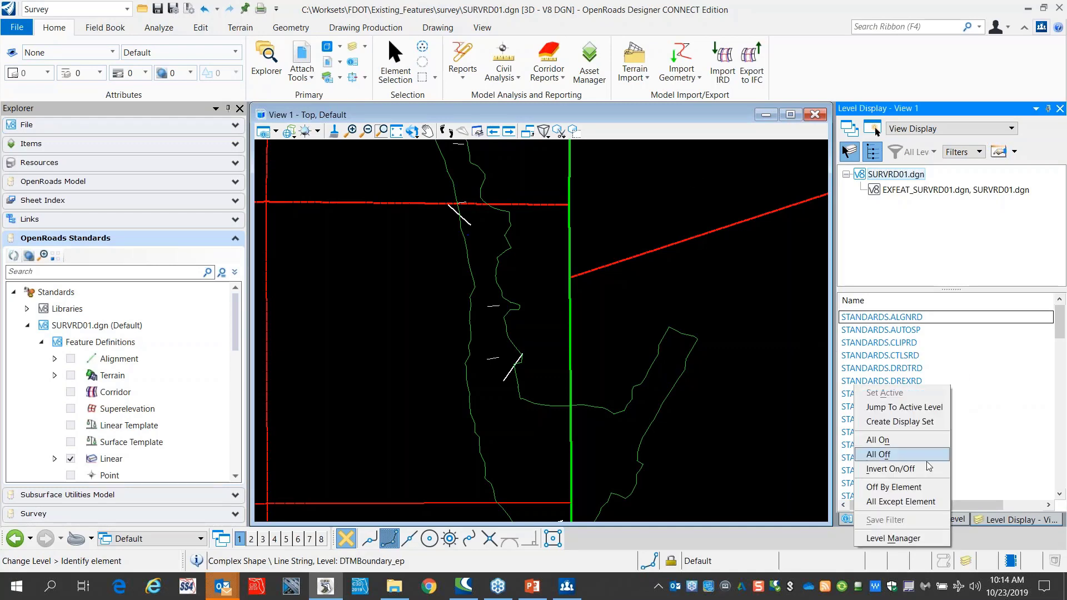
{"action": "left_click", "coordinate": [631, 297]}
{"action": "left_click", "coordinate": [668, 327]}
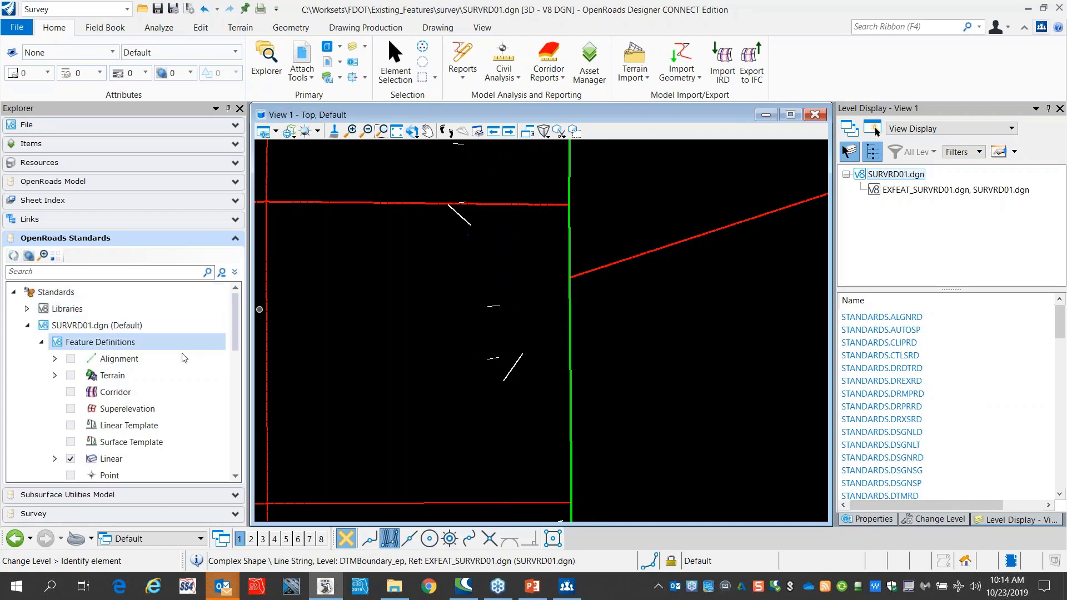
{"action": "scroll", "coordinate": [548, 235], "scroll_direction": "down", "scroll_amount": 2}
{"action": "scroll", "coordinate": [548, 235], "scroll_direction": "down", "scroll_amount": 4}
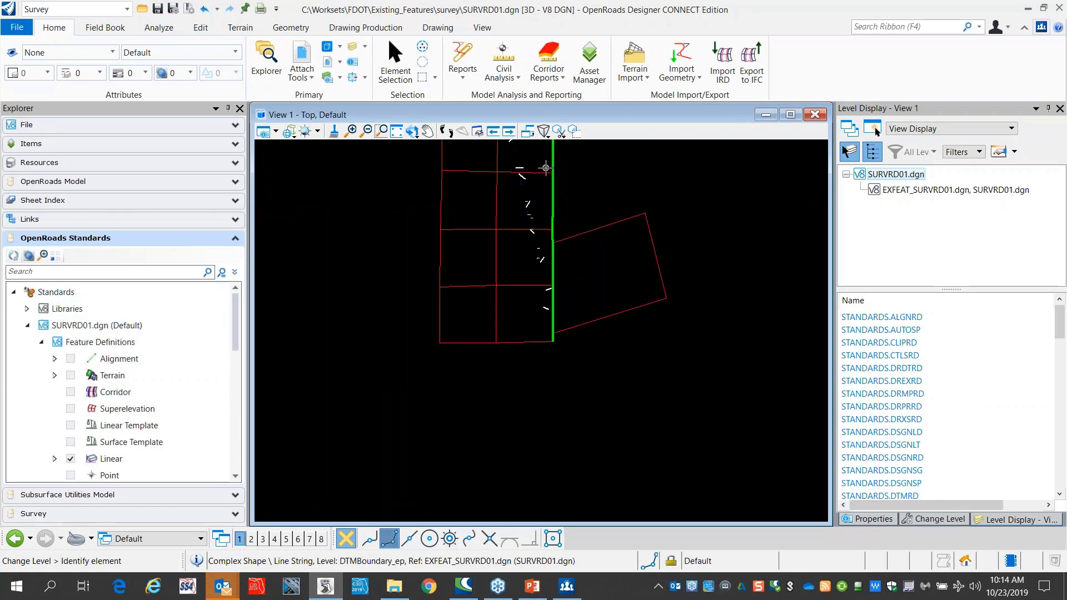
Step: Expand the Linear feature definitions of SURVRD01.dgn down to the folders inside Survey
{"action": "scroll", "coordinate": [546, 166], "scroll_direction": "up", "scroll_amount": 4}
{"action": "scroll", "coordinate": [540, 200], "scroll_direction": "down", "scroll_amount": 4}
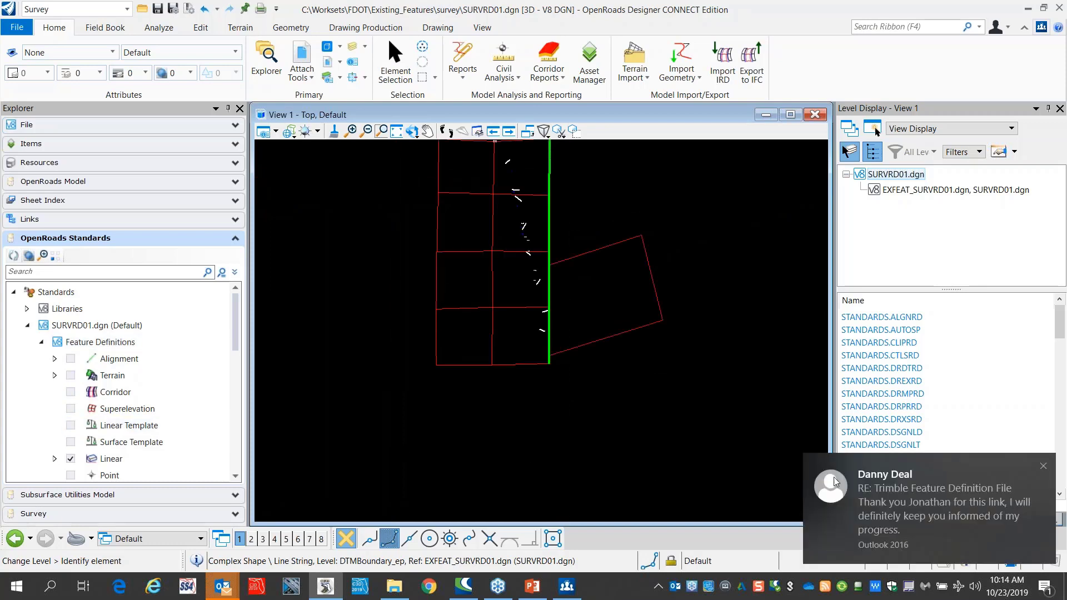
{"action": "scroll", "coordinate": [90, 405], "scroll_direction": "down", "scroll_amount": 1}
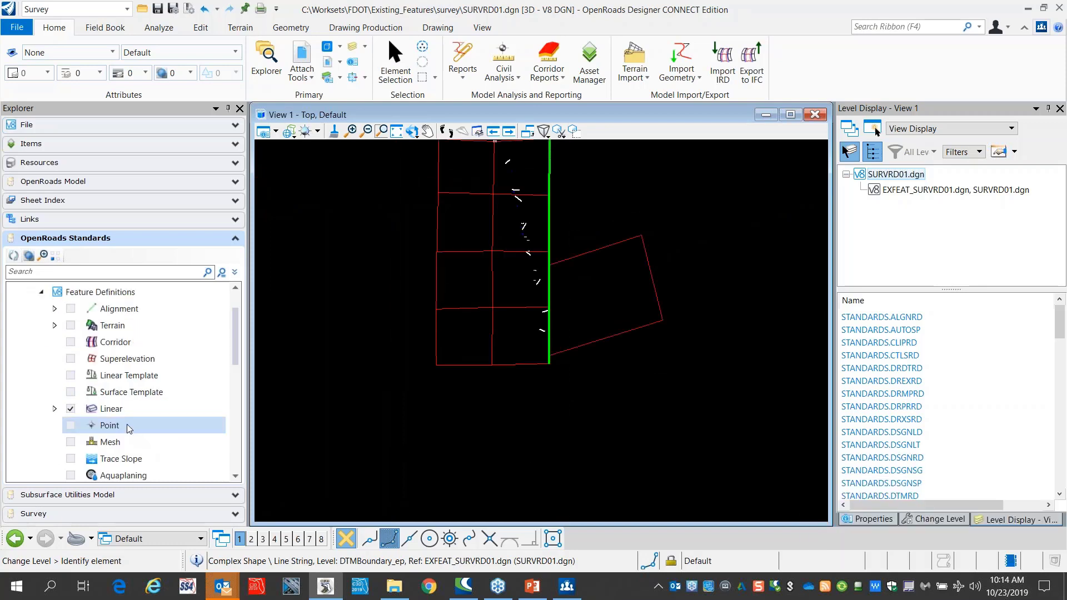
{"action": "left_click", "coordinate": [55, 409]}
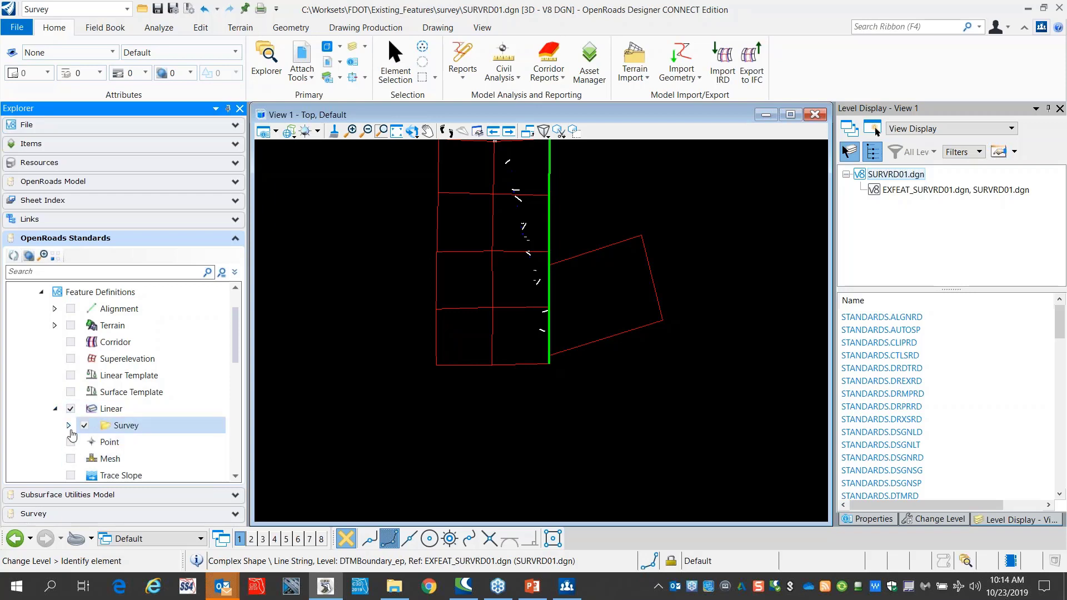
{"action": "left_click", "coordinate": [69, 426]}
{"action": "scroll", "coordinate": [172, 392], "scroll_direction": "down", "scroll_amount": 2}
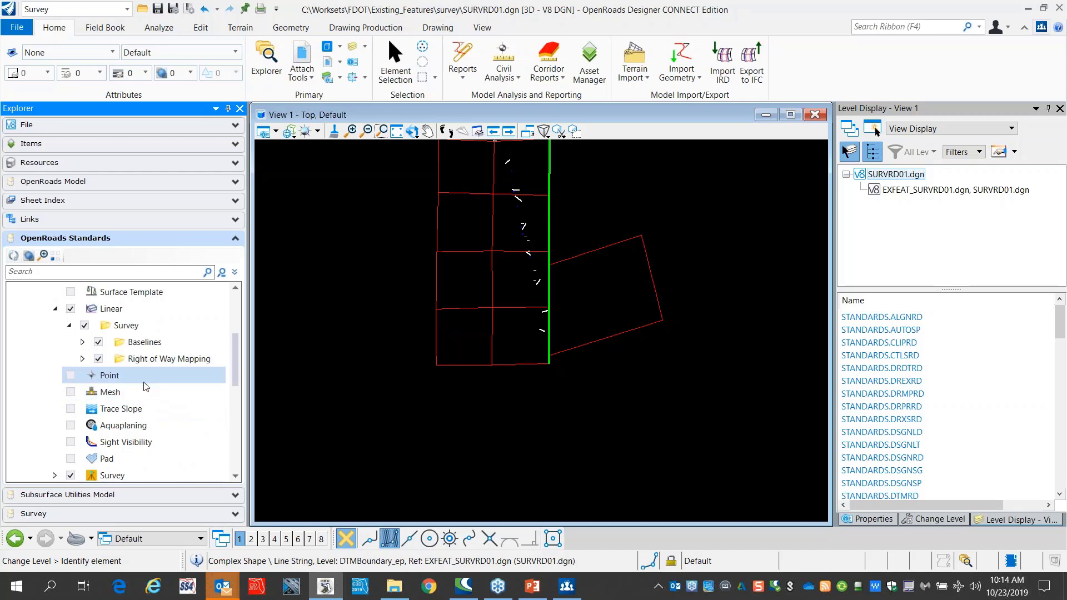
Step: Turn the display of the Right of Way Mapping and Baselines linear feature definitions off and back on
{"action": "left_click", "coordinate": [98, 359]}
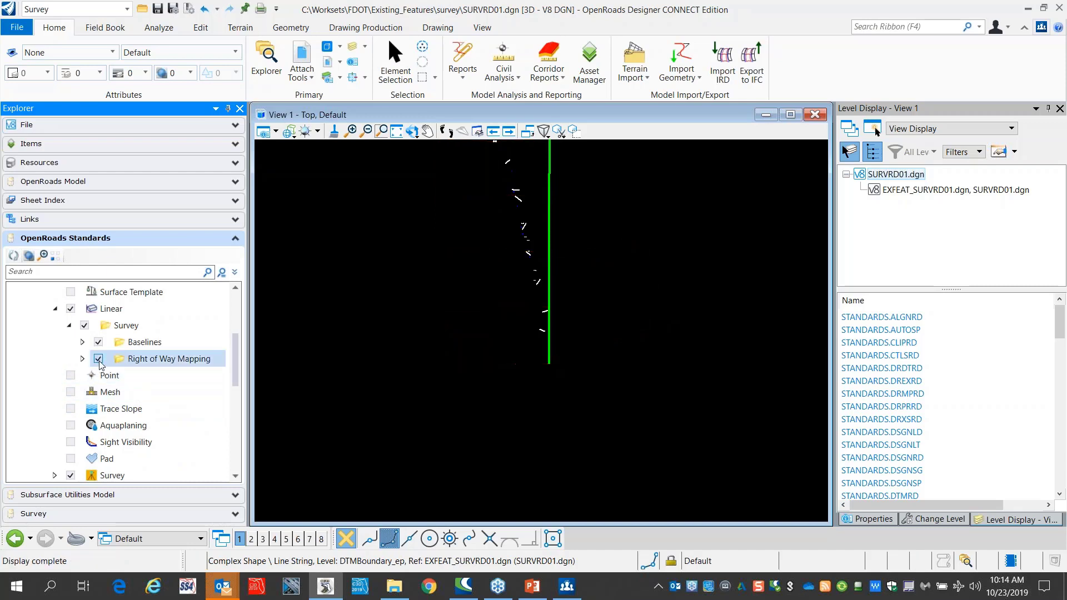
{"action": "left_click", "coordinate": [99, 359]}
{"action": "left_click", "coordinate": [98, 342]}
{"action": "left_click", "coordinate": [98, 342]}
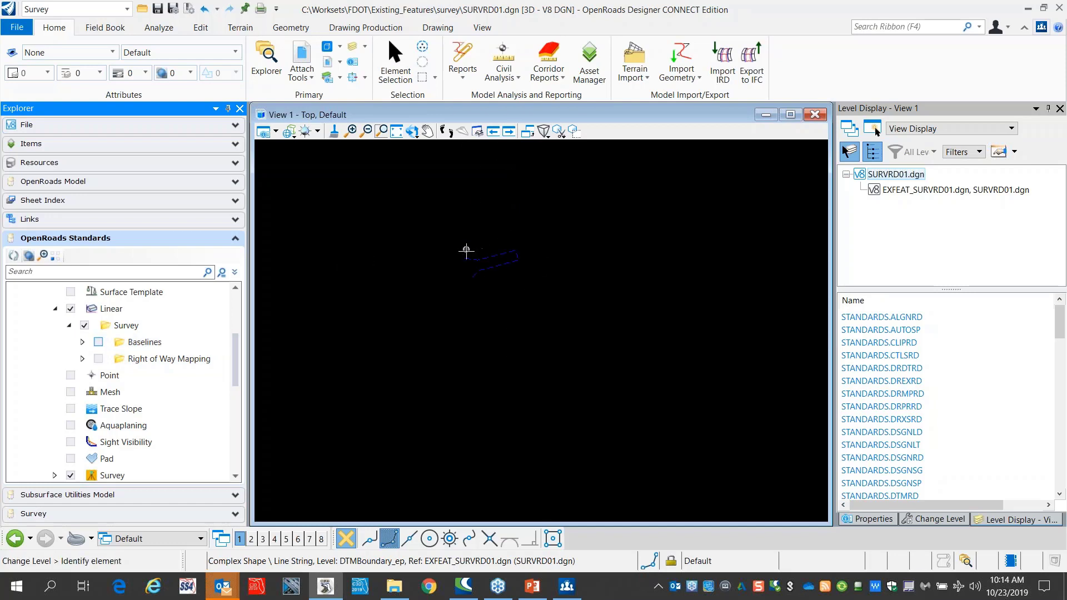
{"action": "left_click", "coordinate": [99, 342]}
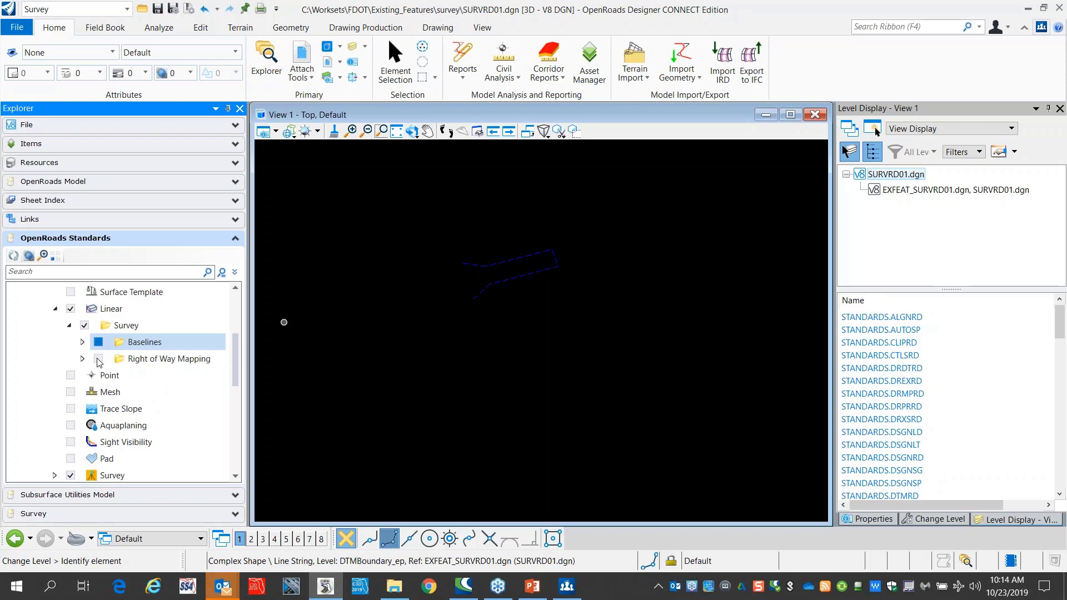
{"action": "left_click", "coordinate": [98, 358]}
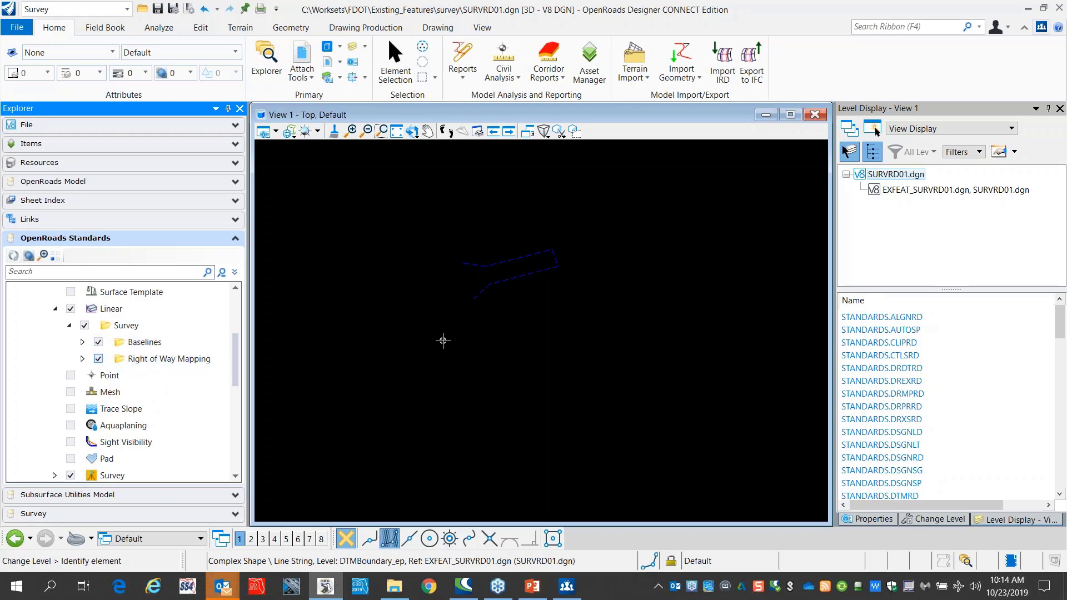
Step: Examine the linear features along the green boundary, and check which feature definitions of SURVRD01.dgn are displayed
{"action": "scroll", "coordinate": [442, 340], "scroll_direction": "down", "scroll_amount": 5}
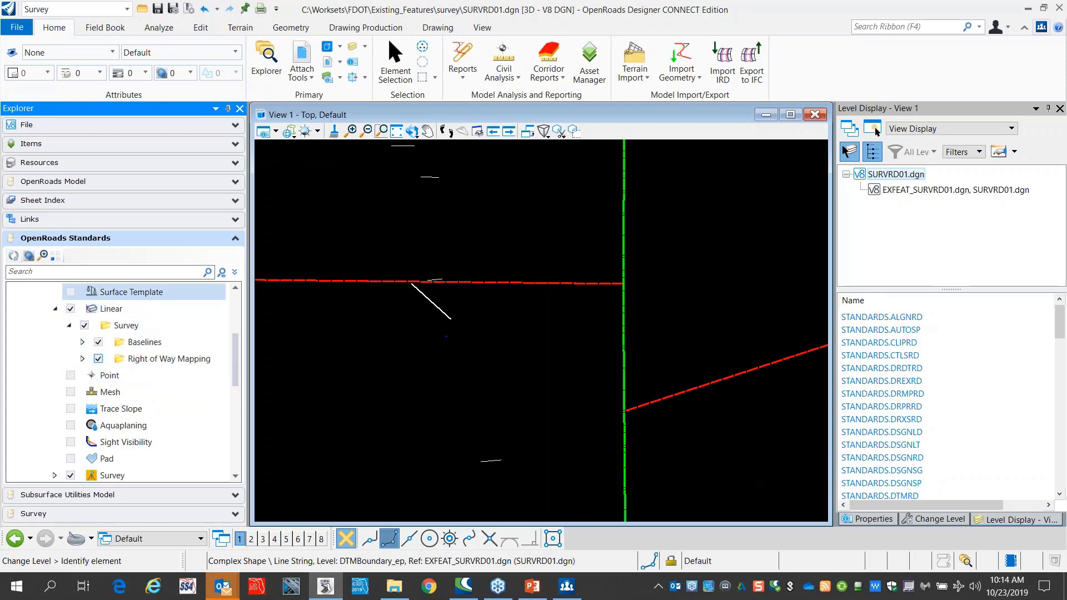
{"action": "scroll", "coordinate": [122, 351], "scroll_direction": "down", "scroll_amount": 1}
{"action": "scroll", "coordinate": [123, 356], "scroll_direction": "down", "scroll_amount": 1}
{"action": "scroll", "coordinate": [123, 350], "scroll_direction": "up", "scroll_amount": 3}
{"action": "scroll", "coordinate": [125, 341], "scroll_direction": "down", "scroll_amount": 1}
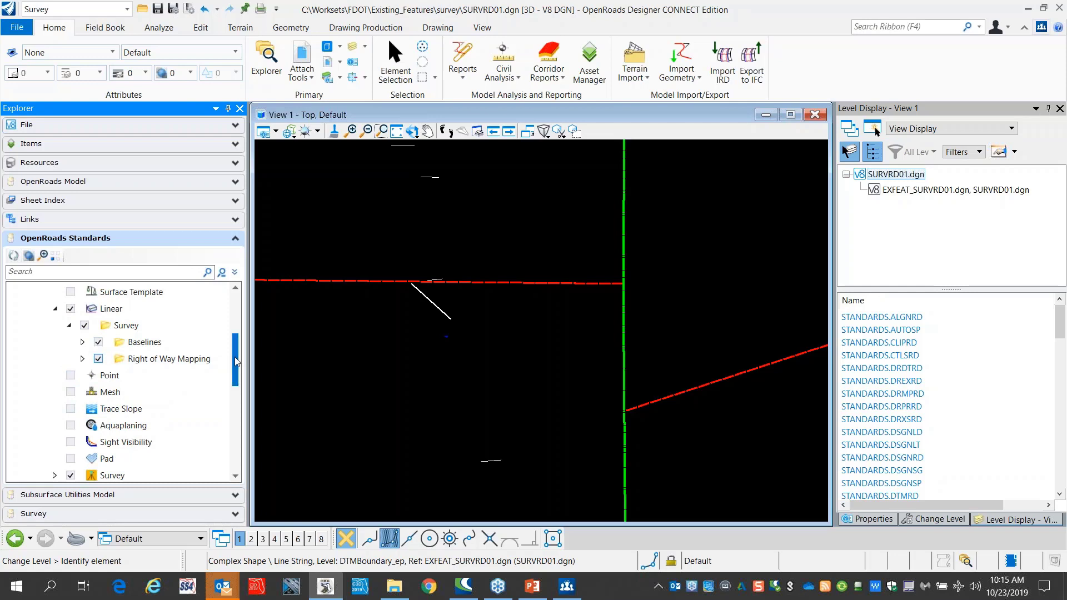
{"action": "scroll", "coordinate": [122, 367], "scroll_direction": "up", "scroll_amount": 2}
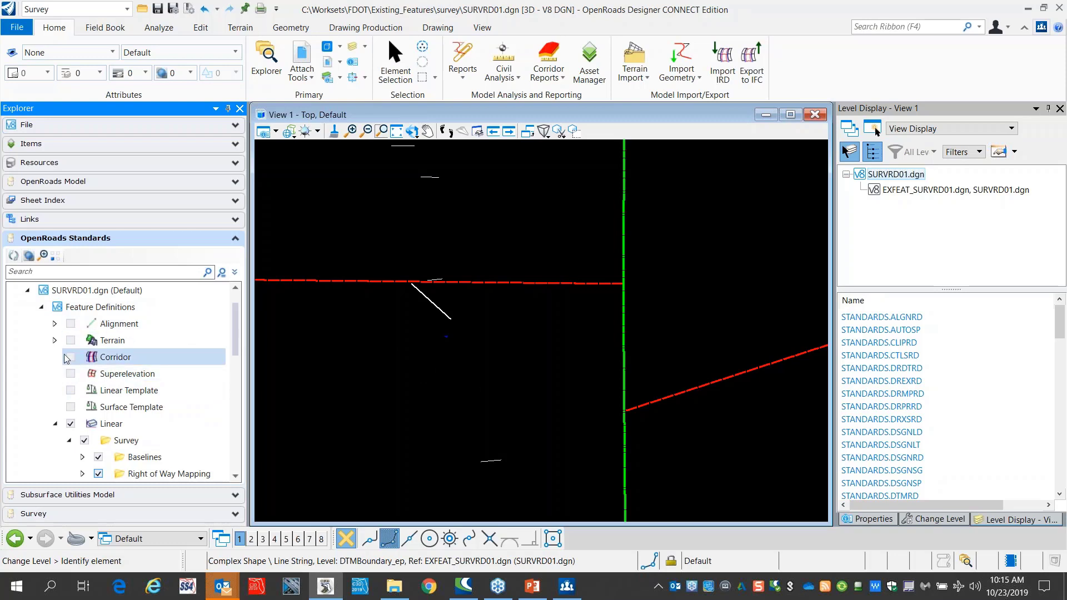
{"action": "scroll", "coordinate": [485, 331], "scroll_direction": "down", "scroll_amount": 5}
{"action": "scroll", "coordinate": [161, 457], "scroll_direction": "down", "scroll_amount": 1}
{"action": "scroll", "coordinate": [139, 401], "scroll_direction": "up", "scroll_amount": 1}
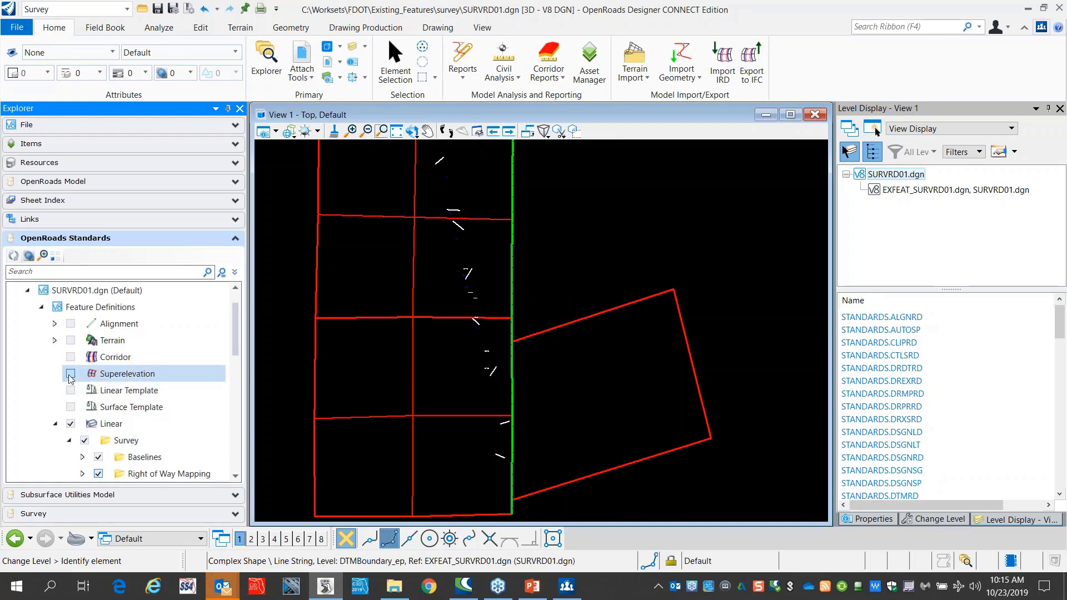
Step: Turn off the Linear feature definitions, and turn on the display of Terrain, Alignment and Linear again
{"action": "left_click", "coordinate": [70, 424]}
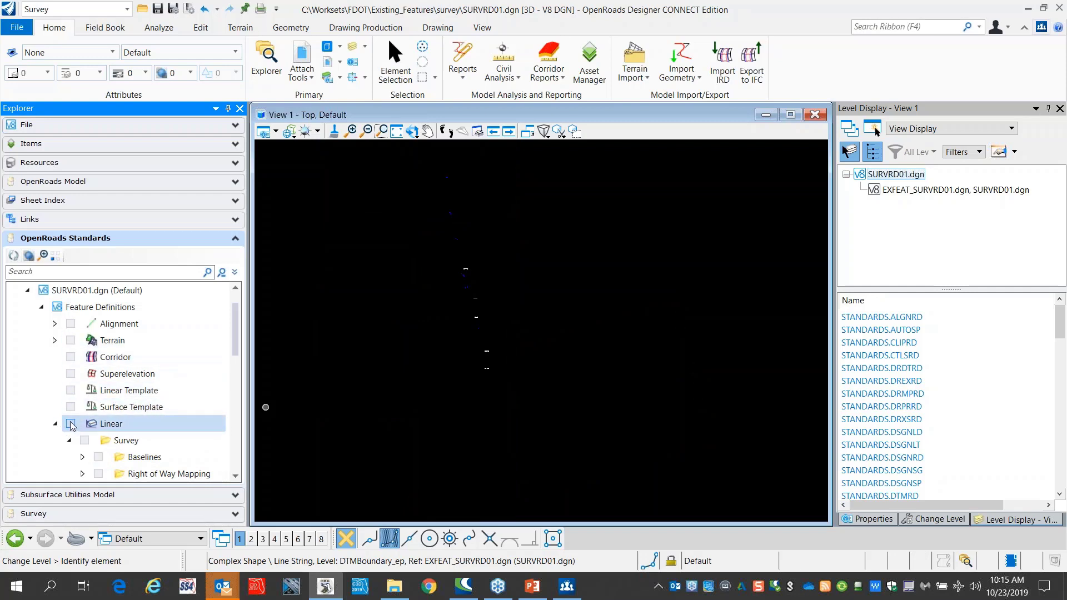
{"action": "left_click", "coordinate": [71, 341]}
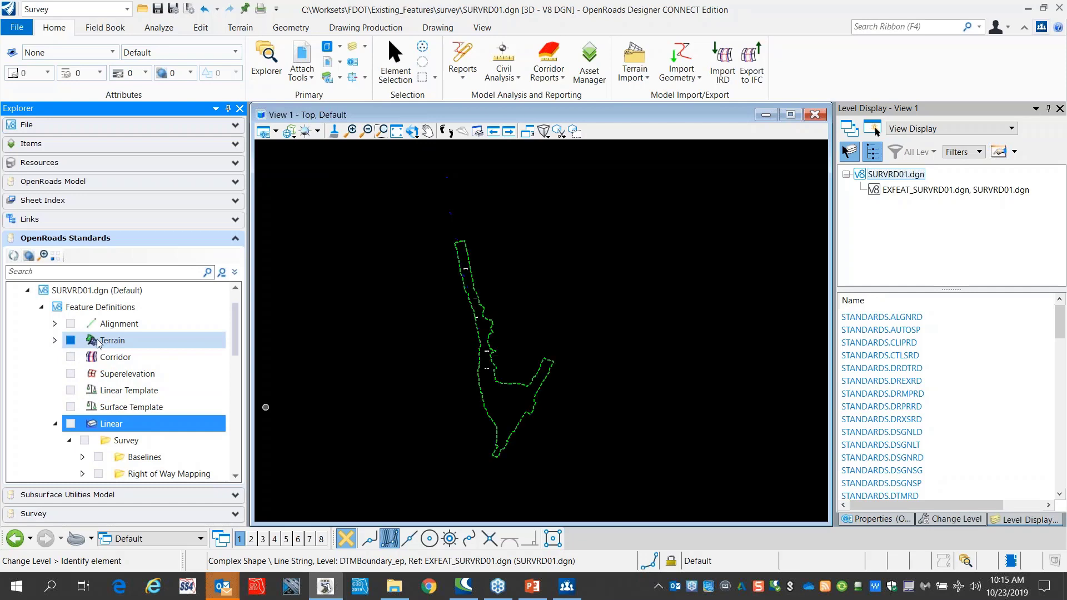
{"action": "left_click", "coordinate": [70, 323]}
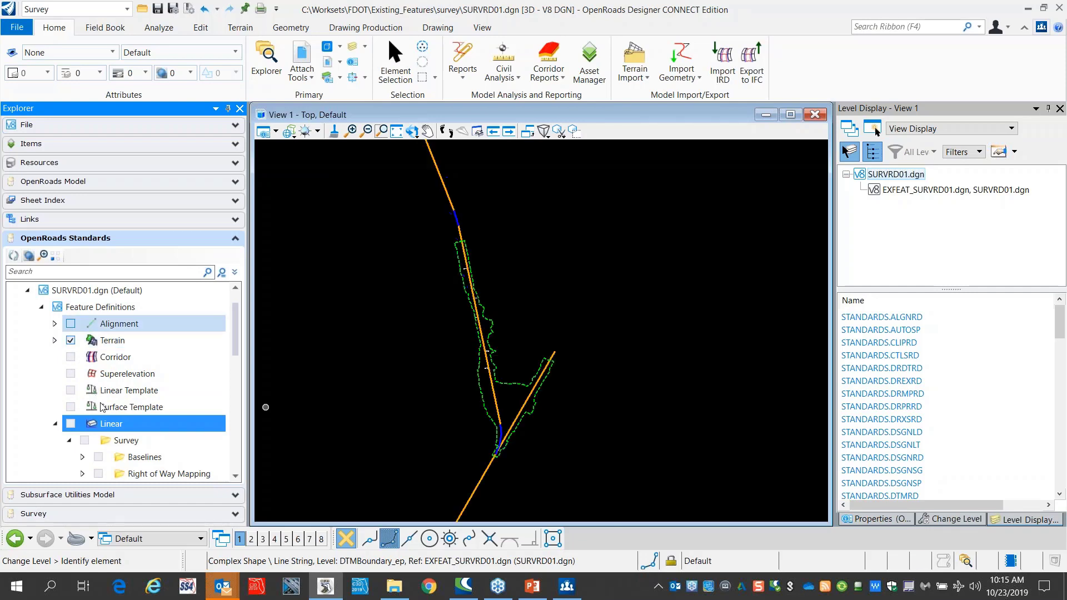
{"action": "left_click", "coordinate": [70, 423]}
Step: Expand the Survey feature definitions of SURVRD01.dgn and turn off their display
{"action": "scroll", "coordinate": [147, 411], "scroll_direction": "down", "scroll_amount": 1}
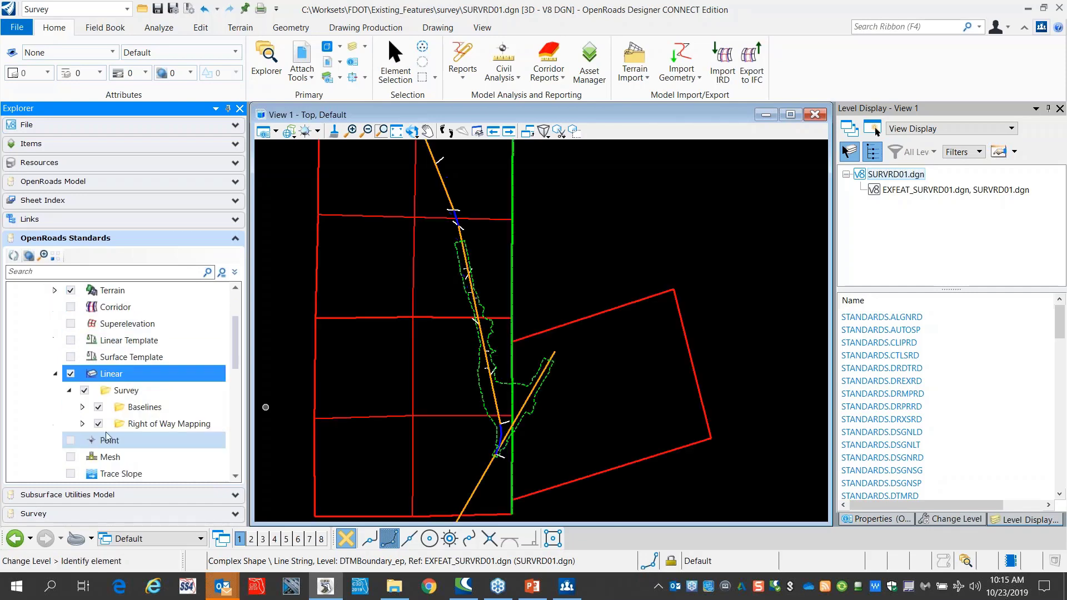
{"action": "scroll", "coordinate": [149, 406], "scroll_direction": "down", "scroll_amount": 3}
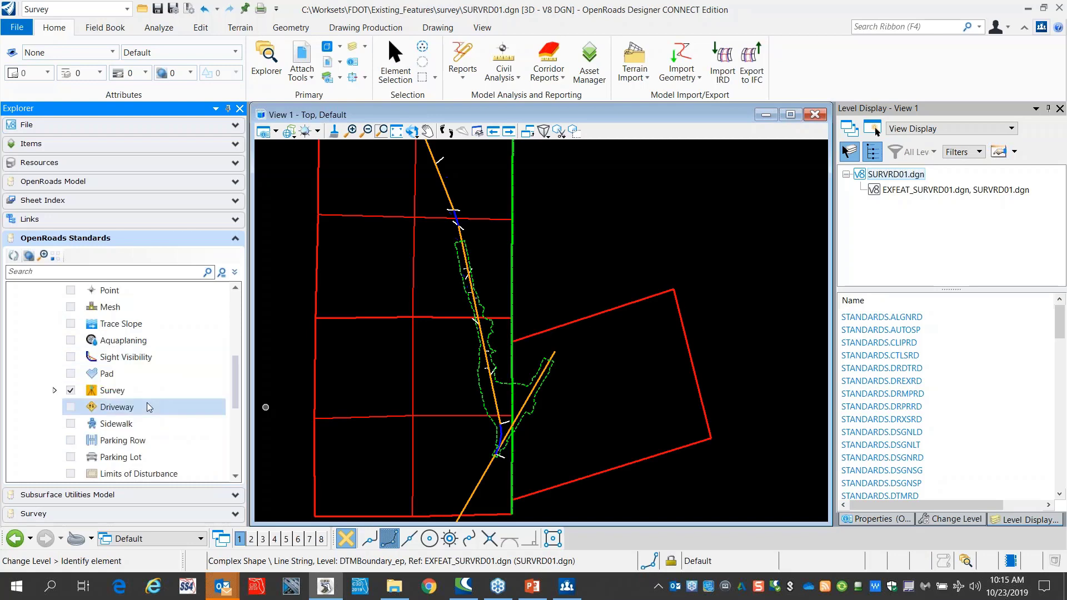
{"action": "left_click", "coordinate": [57, 394]}
{"action": "scroll", "coordinate": [61, 402], "scroll_direction": "down", "scroll_amount": 1}
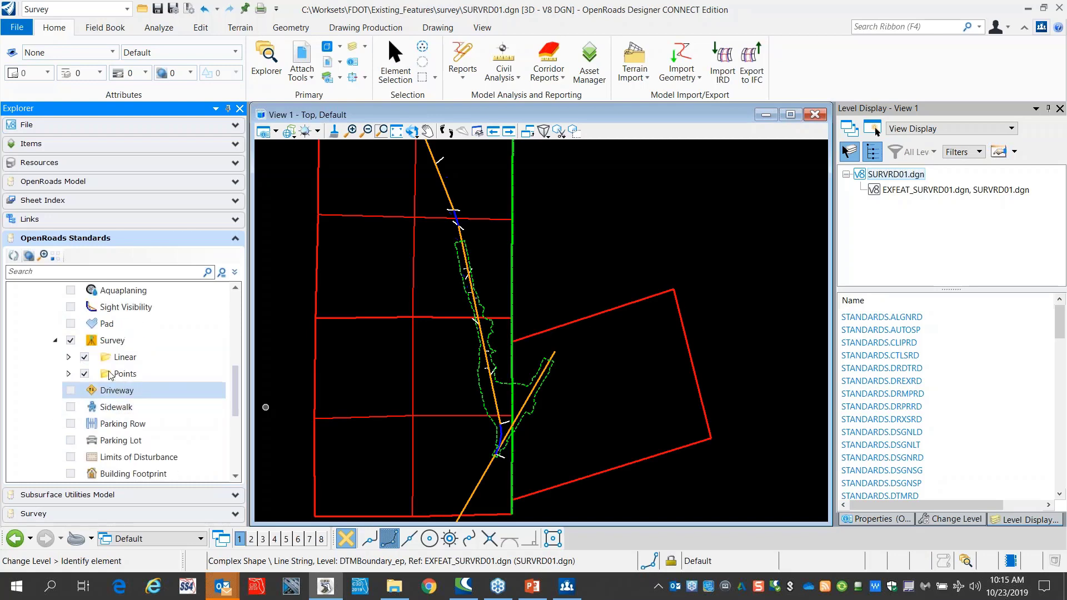
{"action": "left_click", "coordinate": [71, 341]}
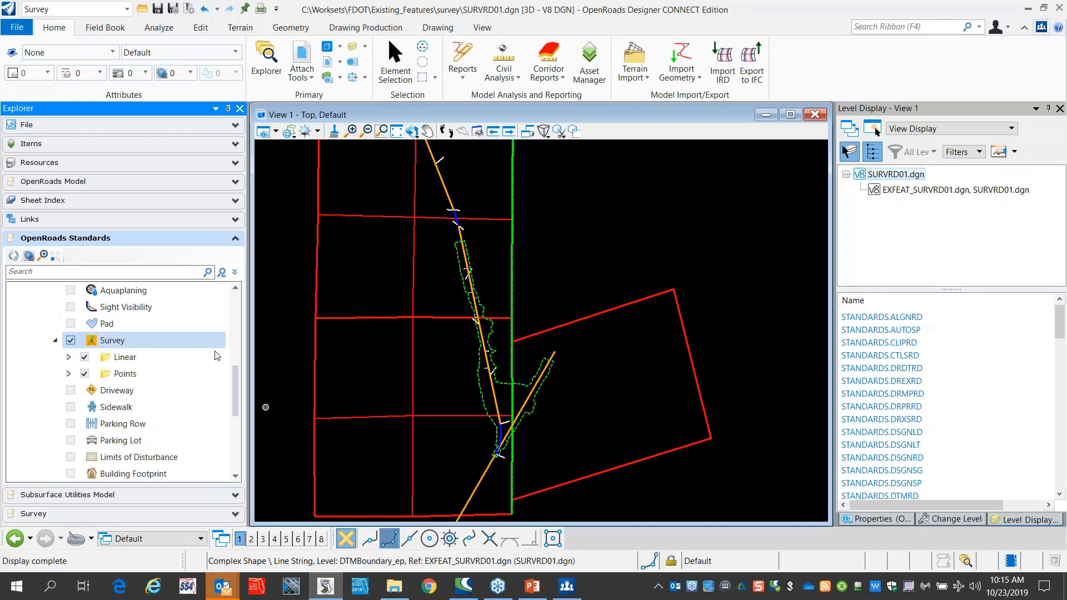
{"action": "left_click", "coordinate": [71, 341]}
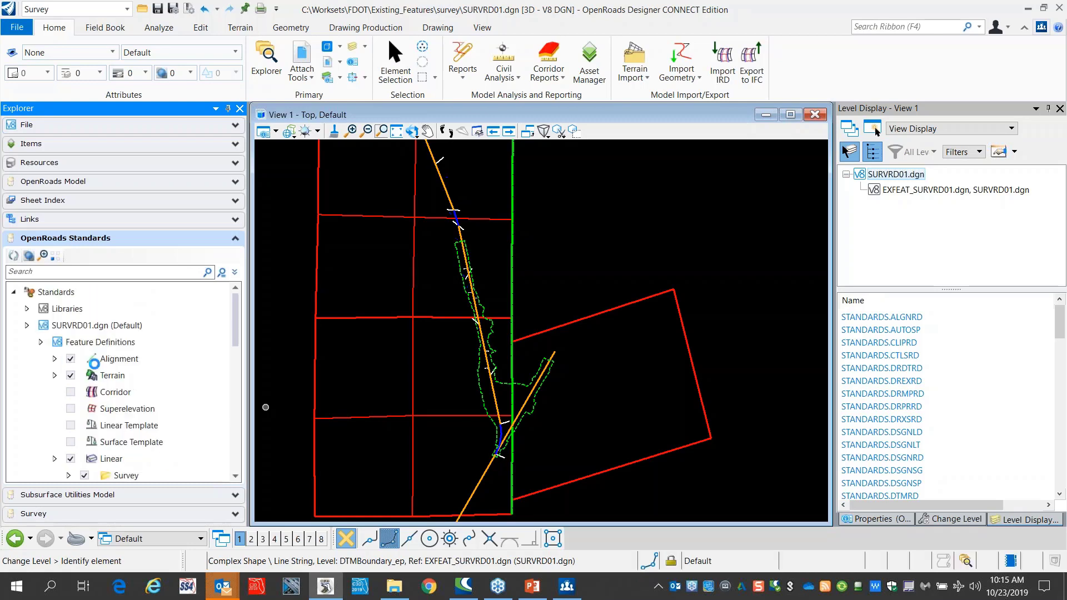
Step: Try to turn on only the Existing Drainage folder in the Linear group of the Survey feature definitions
{"action": "scroll", "coordinate": [131, 378], "scroll_direction": "down", "scroll_amount": 3}
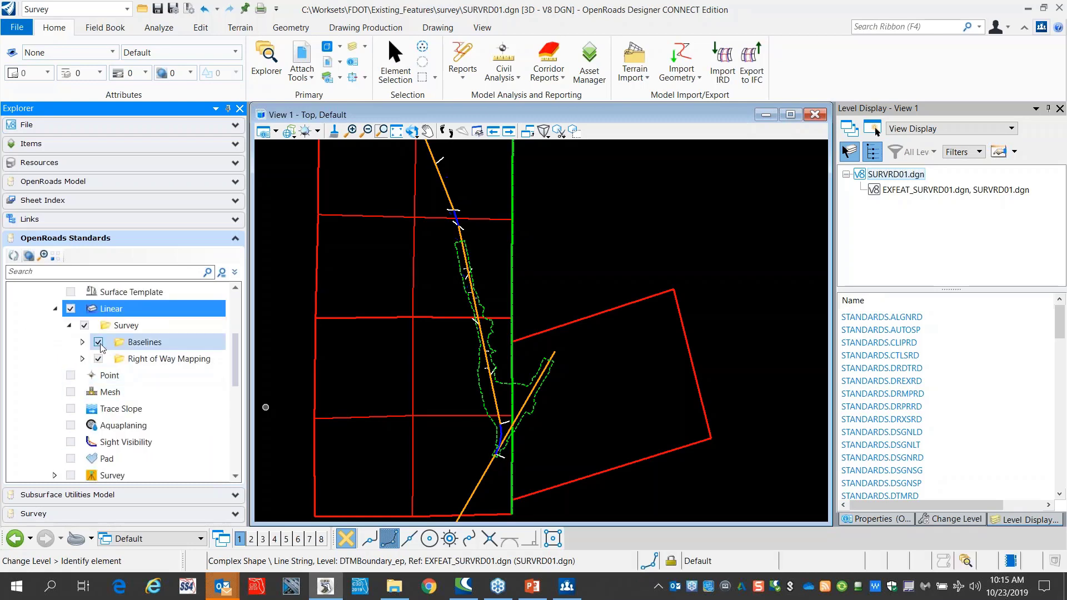
{"action": "scroll", "coordinate": [145, 334], "scroll_direction": "down", "scroll_amount": 3}
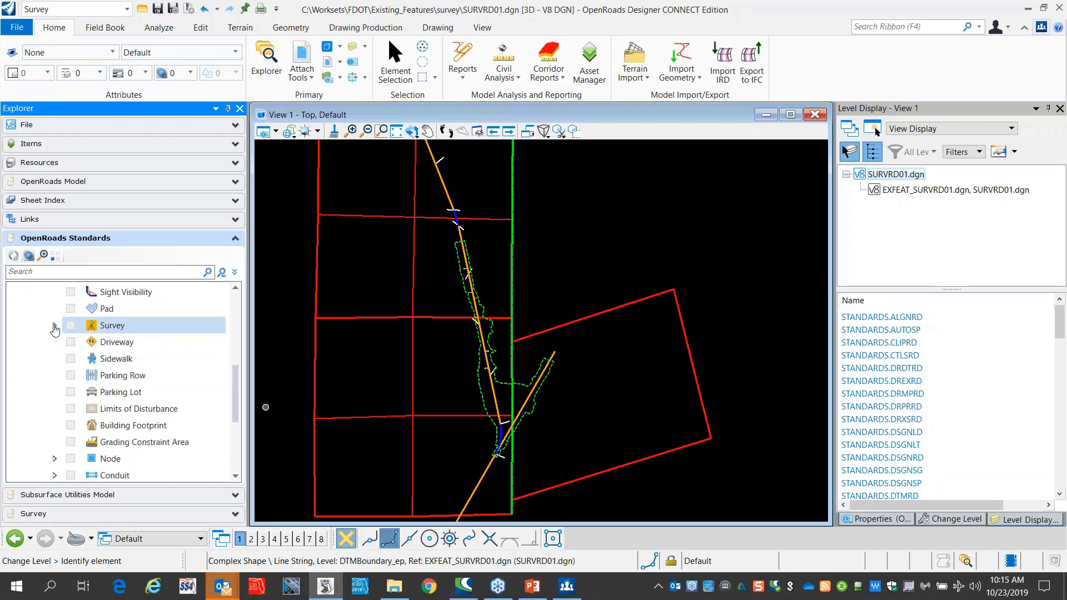
{"action": "left_click", "coordinate": [54, 326]}
{"action": "left_click", "coordinate": [68, 342]}
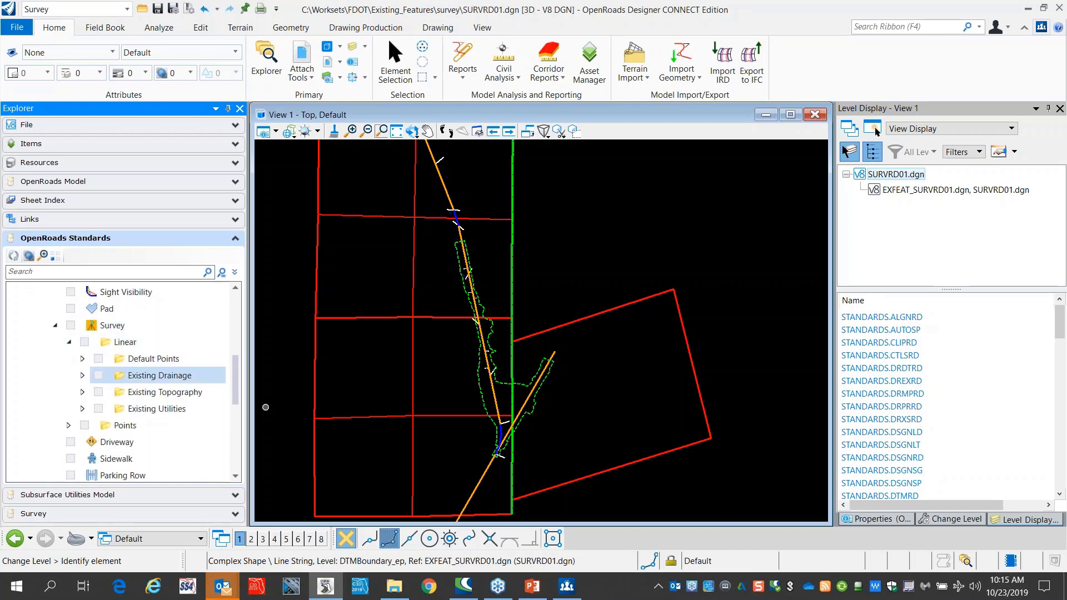
{"action": "left_click", "coordinate": [98, 377]}
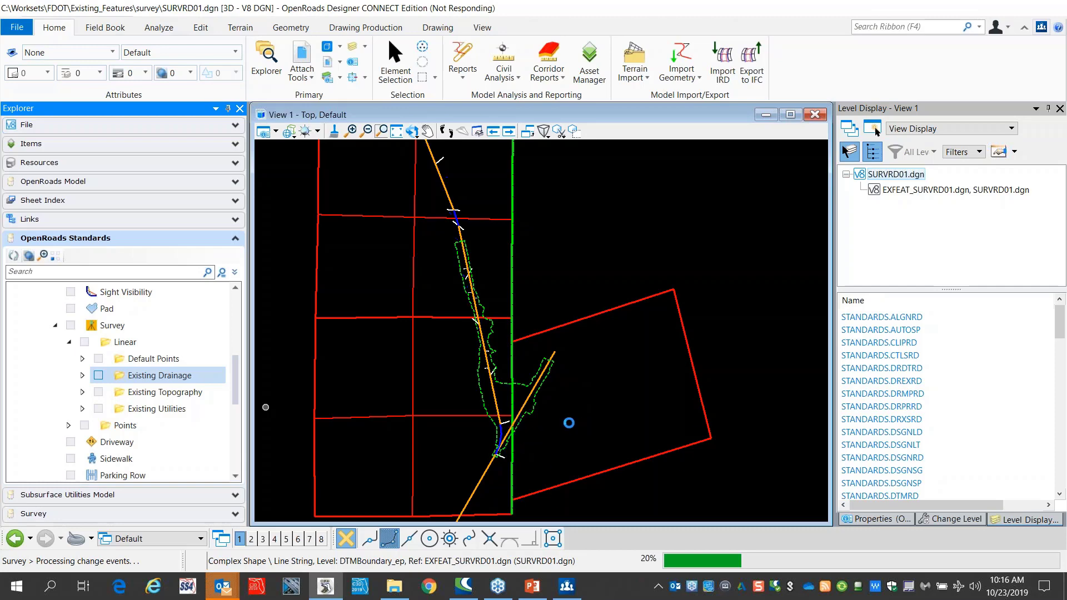
{"action": "left_click", "coordinate": [518, 374]}
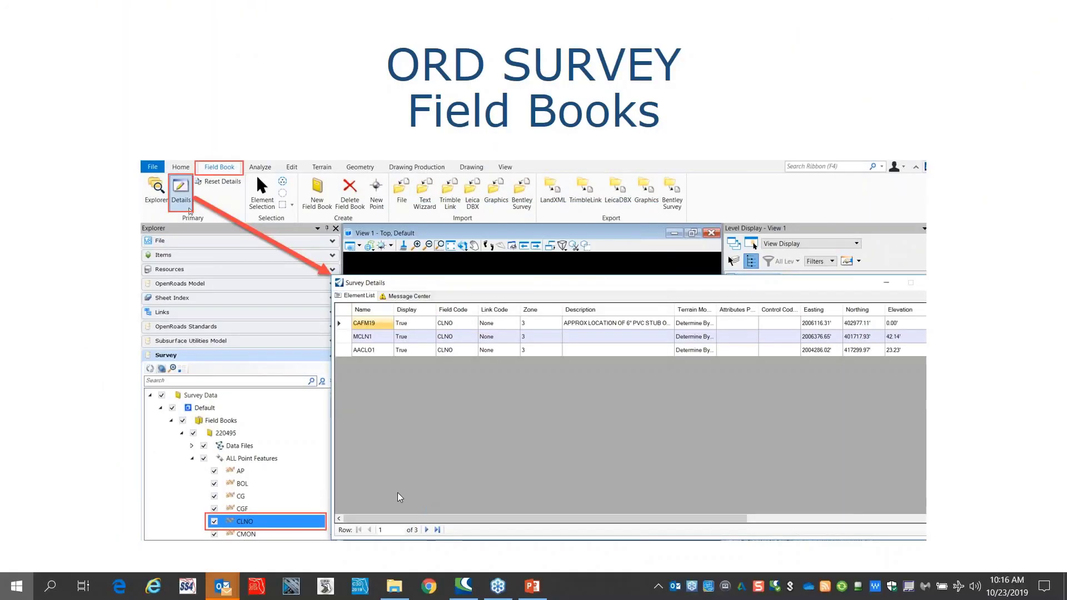
Step: Restart OpenRoads Designer and reopen SURVRD01.dgn from the recent files of the Existing_Features workset
{"action": "key", "text": "super"}
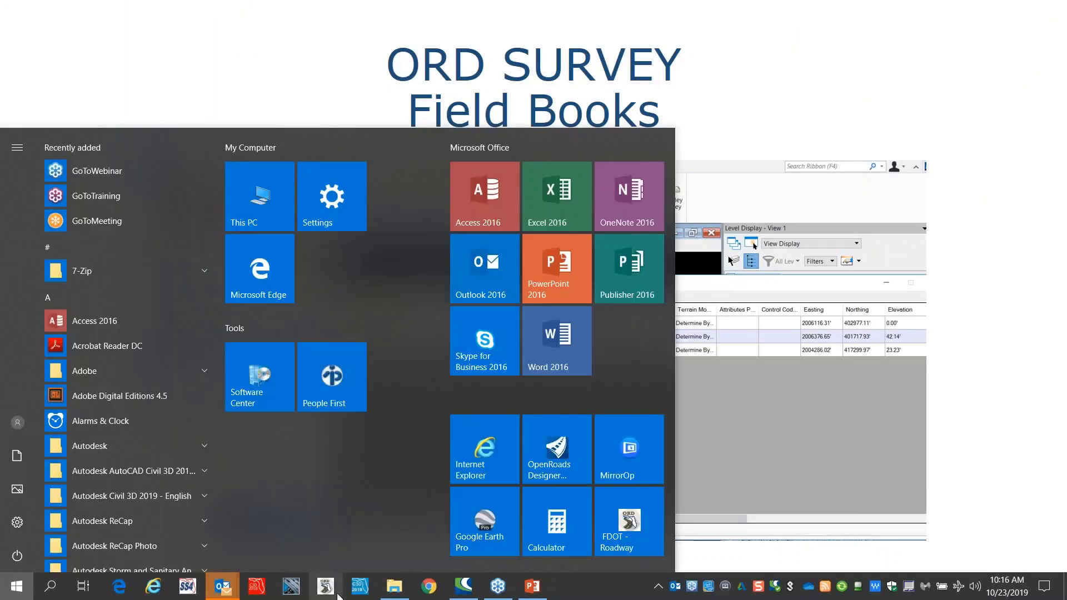
{"action": "key", "text": "Escape"}
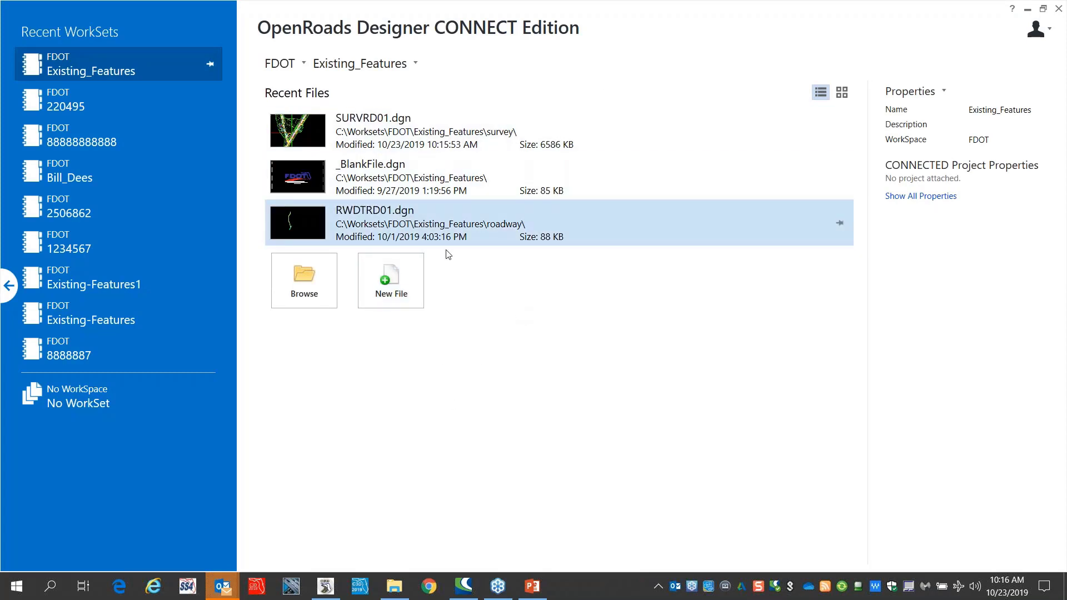
{"action": "left_click", "coordinate": [381, 130]}
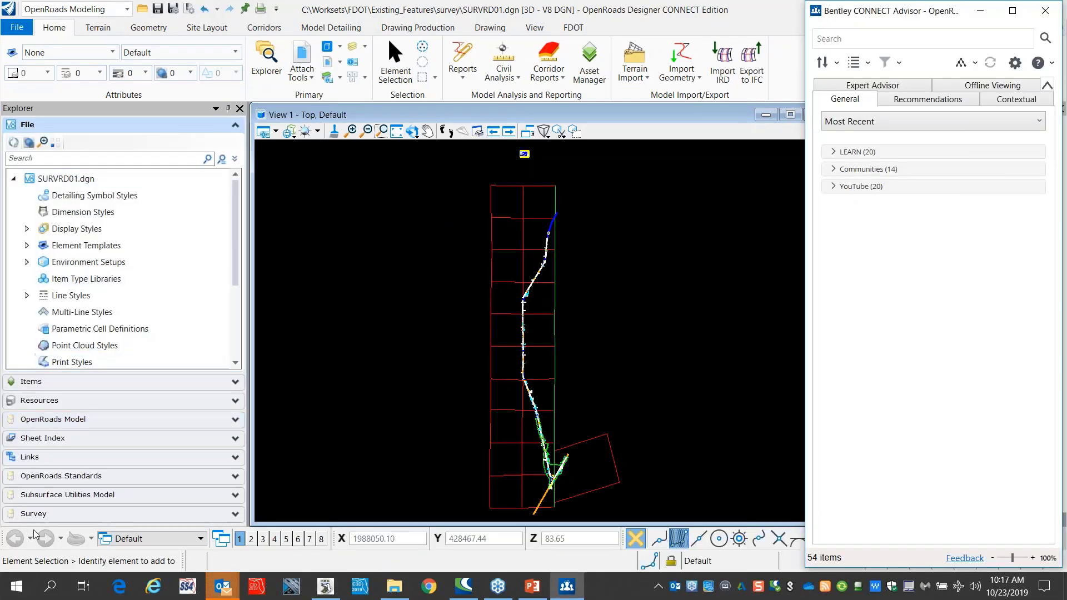
Step: Expand the Survey Data to the contents of the Default model, and toggle that model's display off and back on
{"action": "left_click", "coordinate": [77, 514]}
{"action": "left_click", "coordinate": [13, 329]}
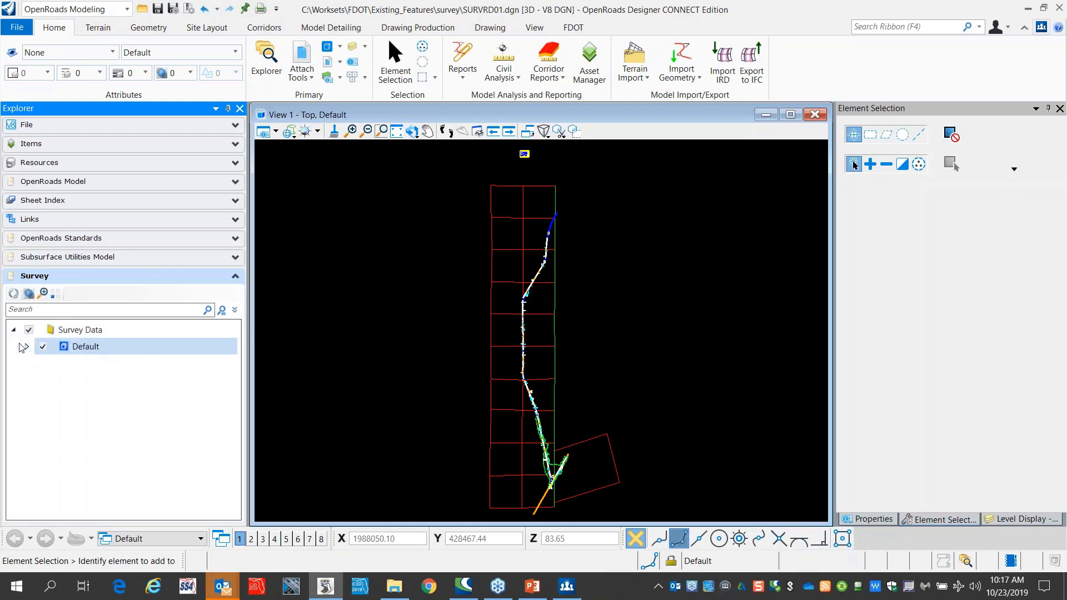
{"action": "left_click", "coordinate": [26, 346]}
{"action": "scroll", "coordinate": [518, 401], "scroll_direction": "up", "scroll_amount": 3}
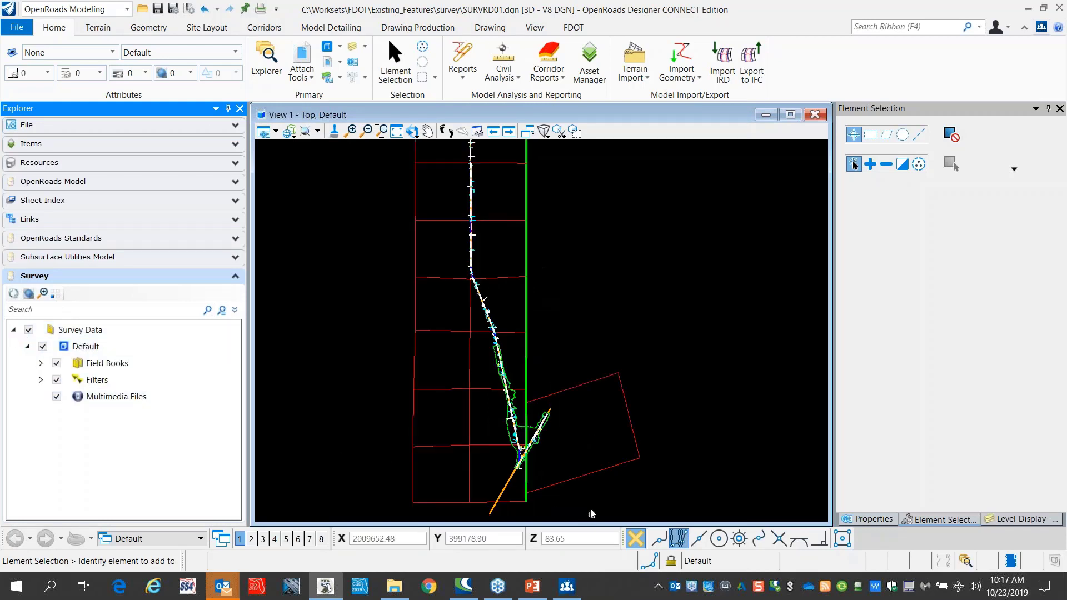
{"action": "left_click", "coordinate": [42, 346]}
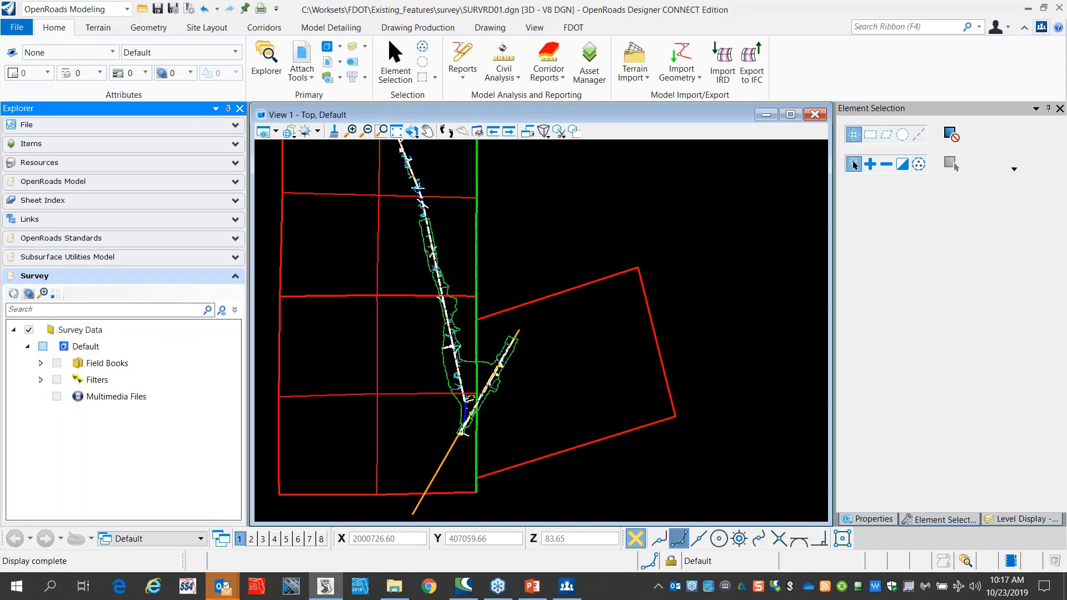
{"action": "left_click", "coordinate": [43, 347]}
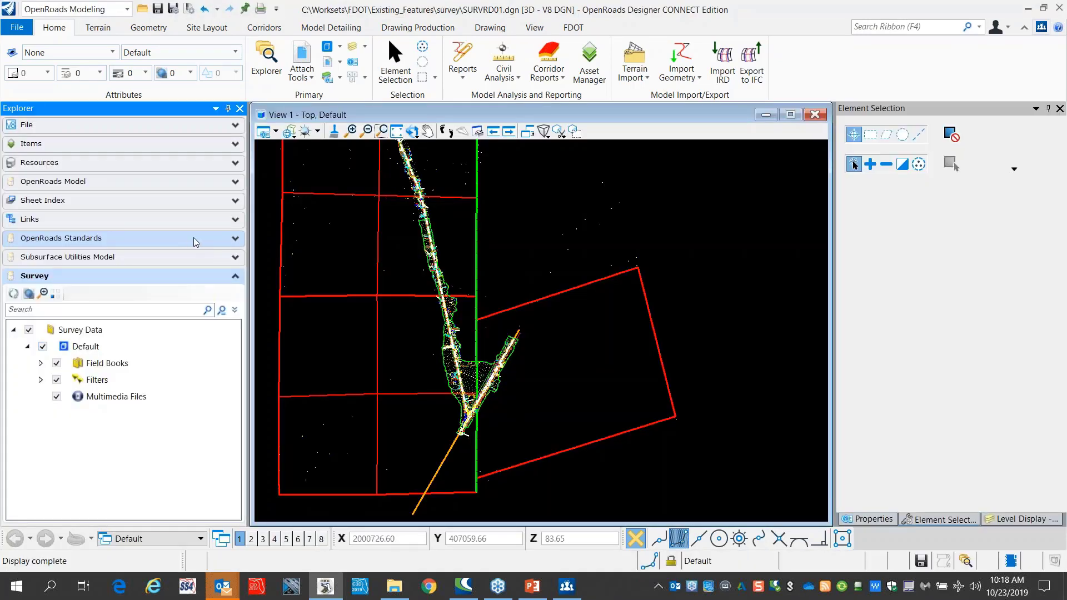
Step: Expand the OpenRoads Standards down to the feature definitions of the reopened SURVRD01.dgn
{"action": "left_click", "coordinate": [194, 240]}
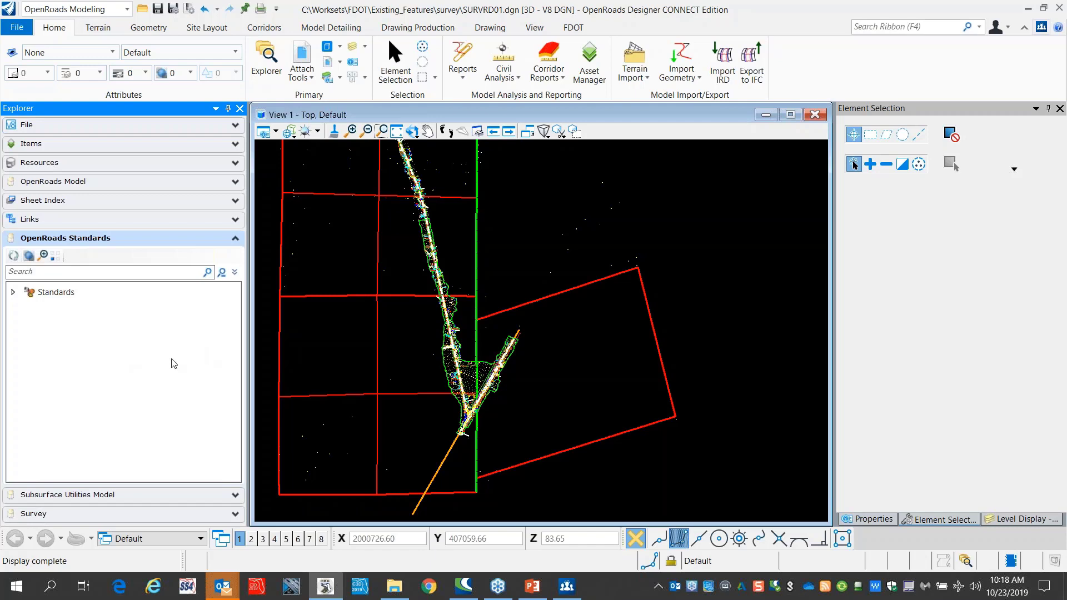
{"action": "left_click", "coordinate": [13, 293]}
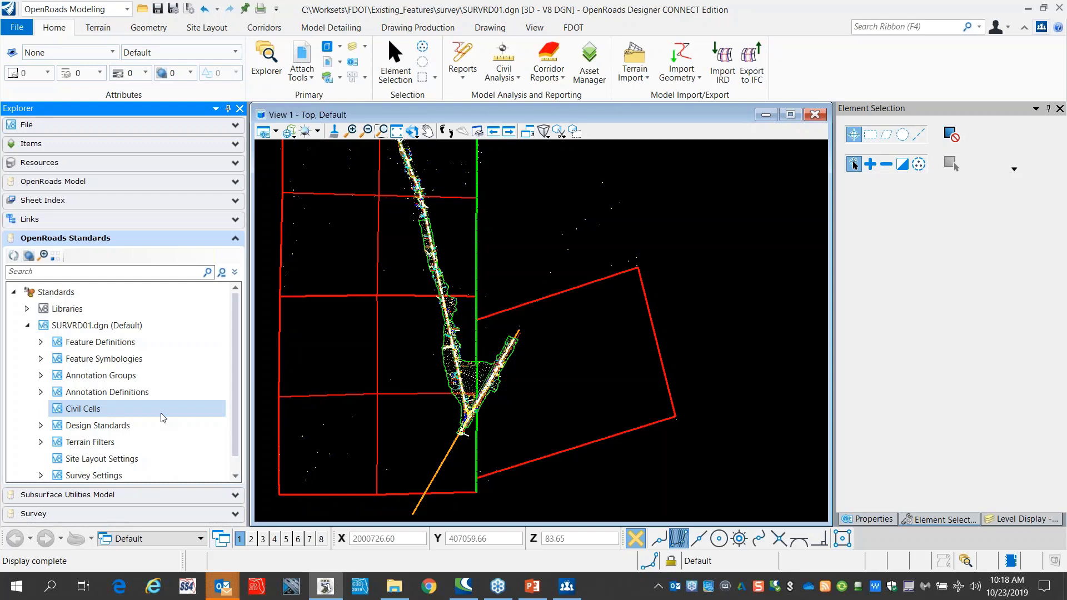
{"action": "left_click", "coordinate": [43, 343]}
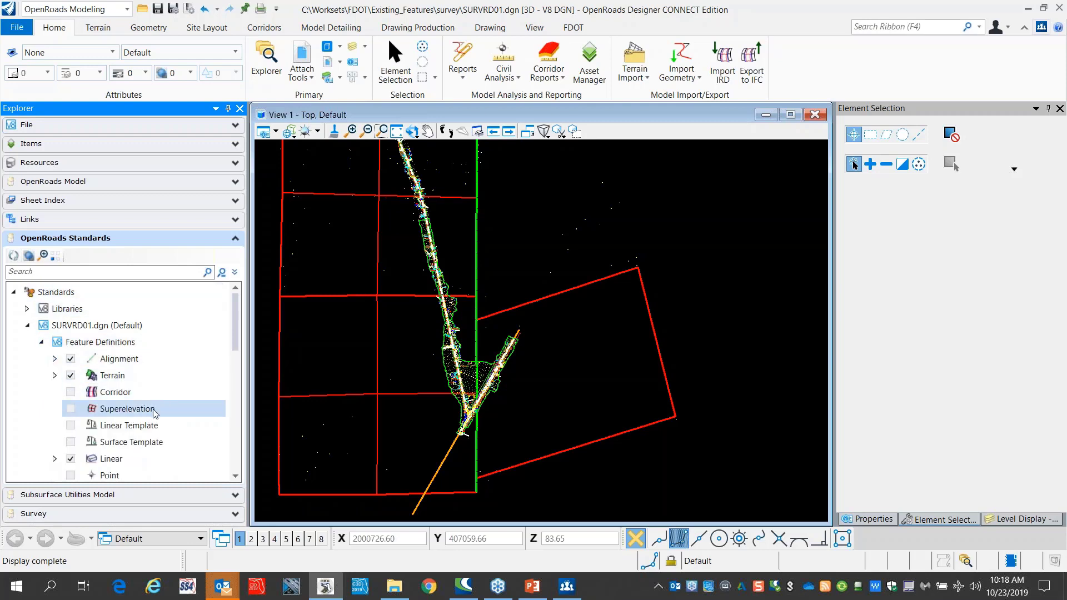
Step: Expand the Survey feature definitions and their Points folder, and try to turn off the display of the whole Survey group
{"action": "scroll", "coordinate": [110, 368], "scroll_direction": "down", "scroll_amount": 1}
{"action": "scroll", "coordinate": [154, 435], "scroll_direction": "down", "scroll_amount": 6}
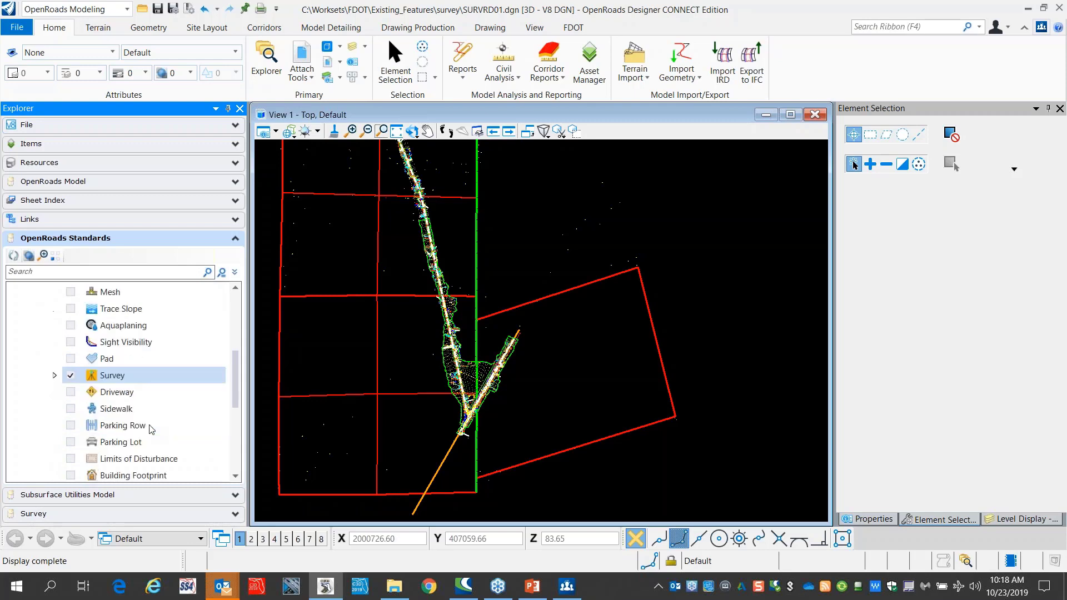
{"action": "scroll", "coordinate": [139, 411], "scroll_direction": "up", "scroll_amount": 2}
{"action": "left_click", "coordinate": [52, 327]}
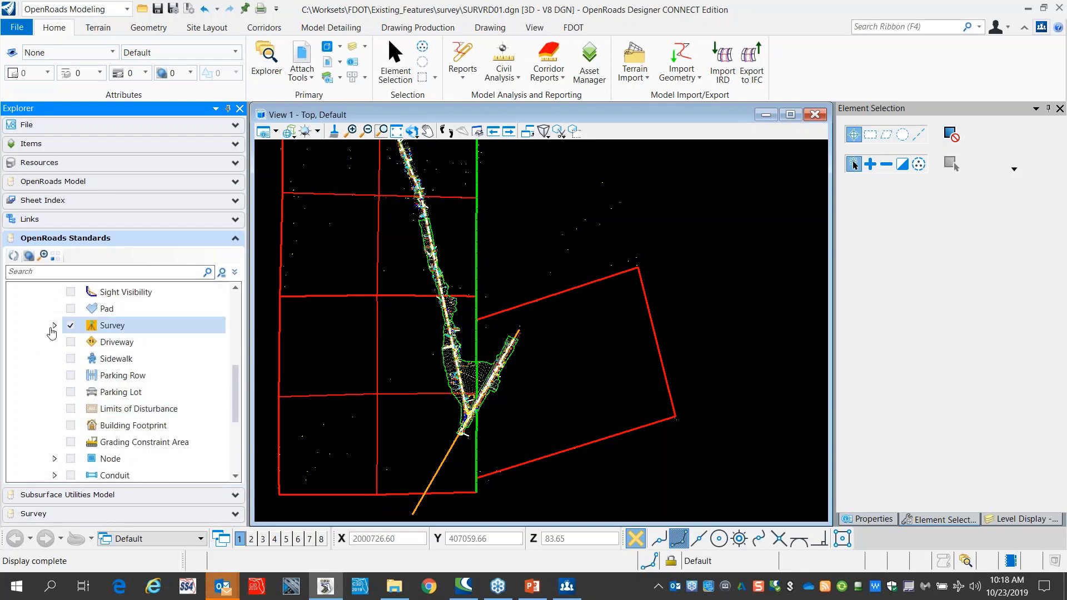
{"action": "left_click", "coordinate": [54, 327]}
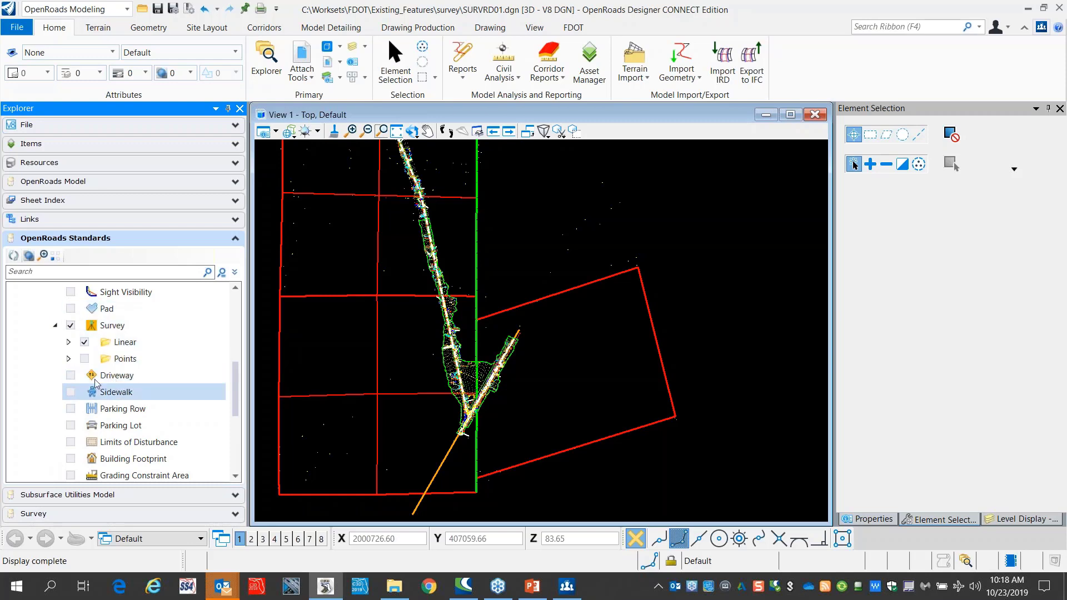
{"action": "left_click", "coordinate": [68, 359]}
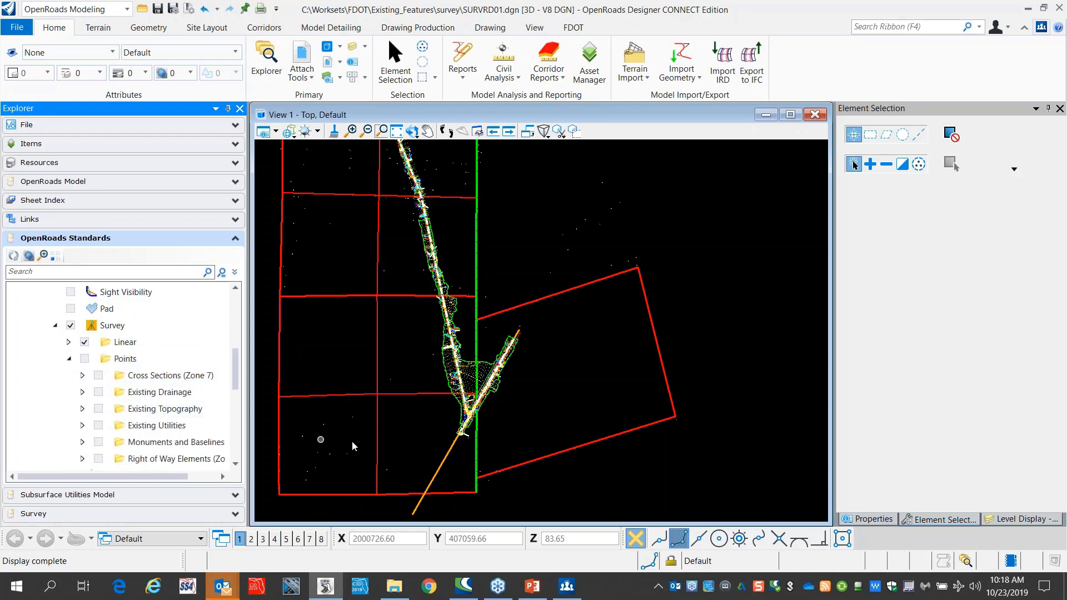
{"action": "left_click", "coordinate": [71, 326]}
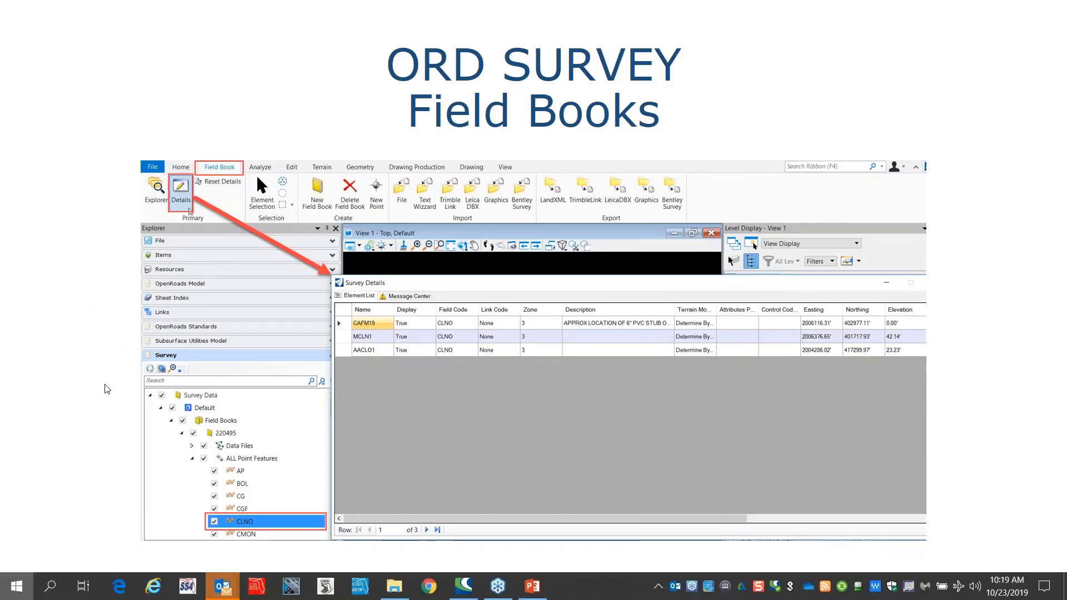
Step: Restart OpenRoads Designer with SURVRD02.dgn, and switch back to the PowerPoint slide show on field books while the file loads
{"action": "key", "text": "super"}
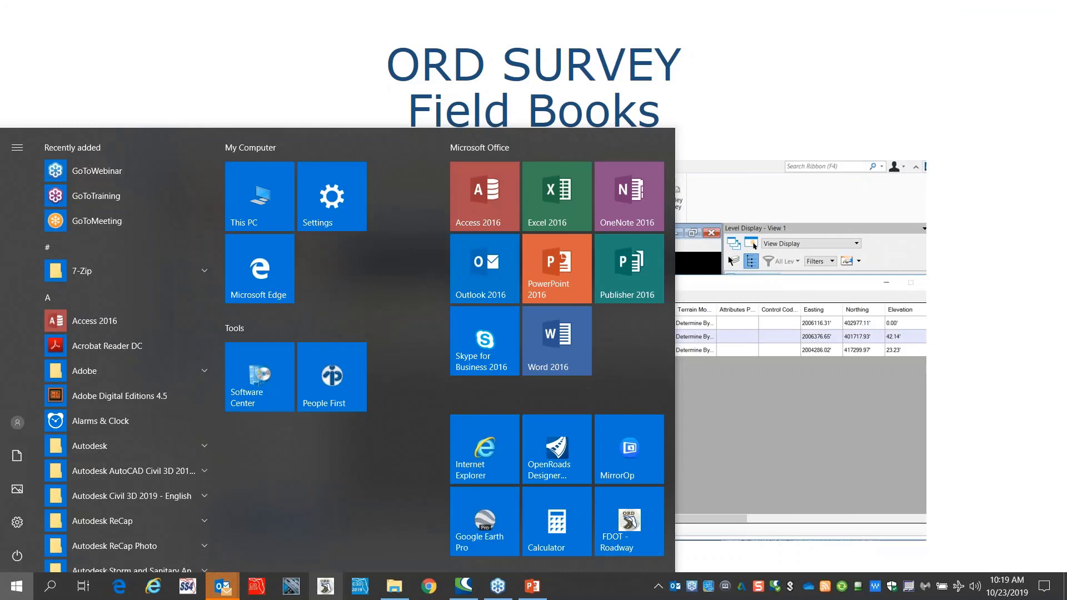
{"action": "left_click", "coordinate": [325, 586]}
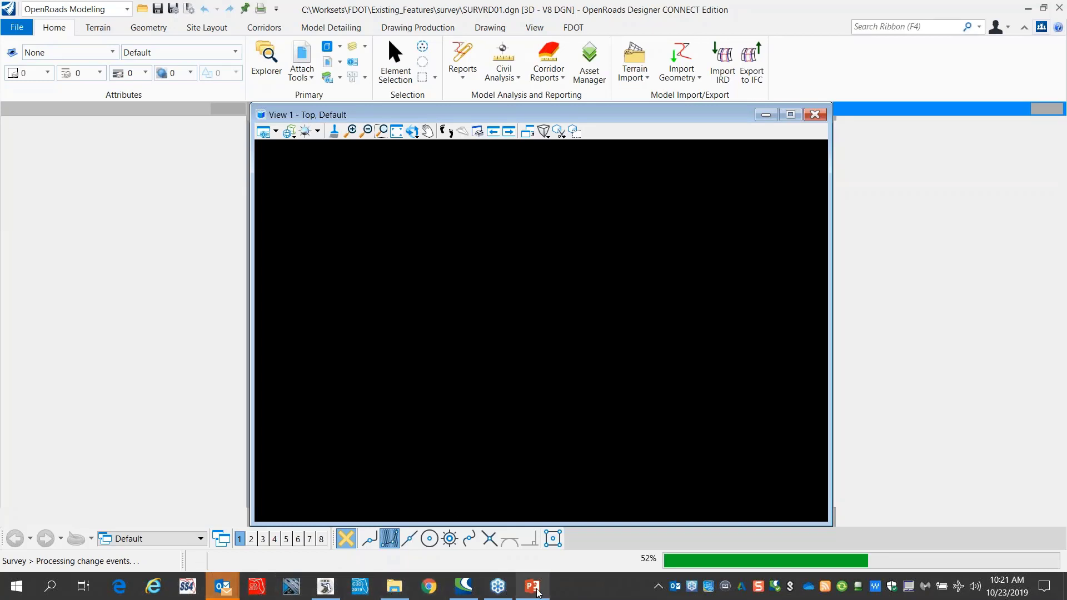
{"action": "mouse_move", "coordinate": [535, 592]}
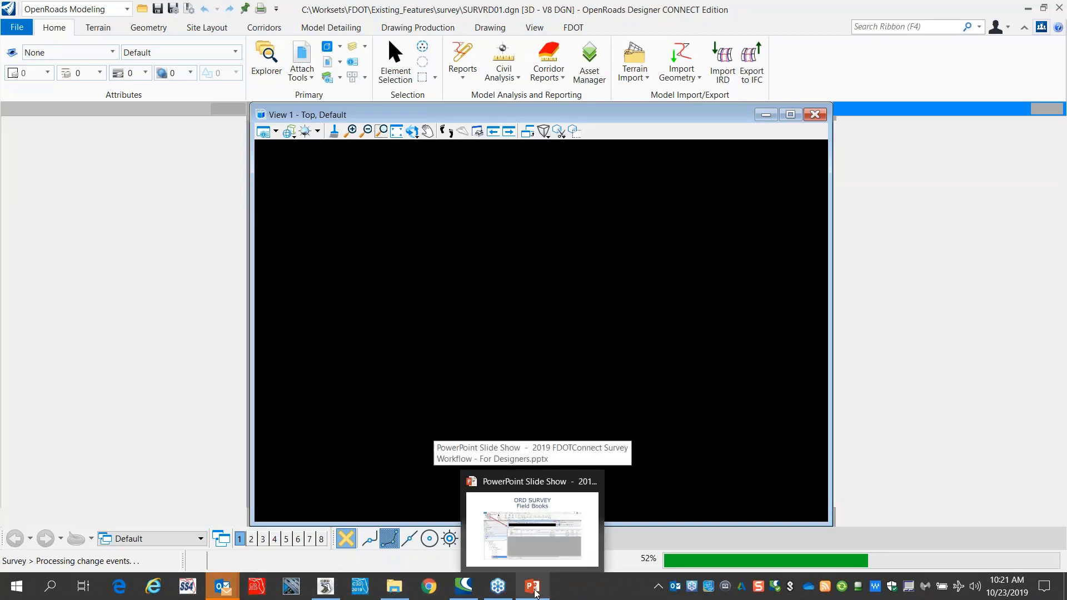
{"action": "left_click", "coordinate": [532, 586]}
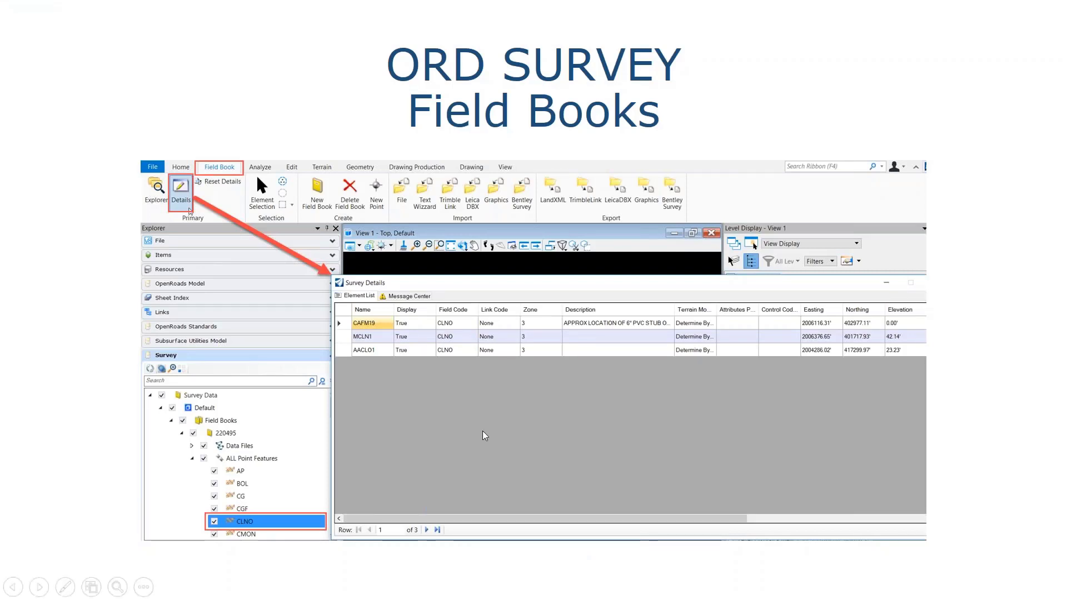
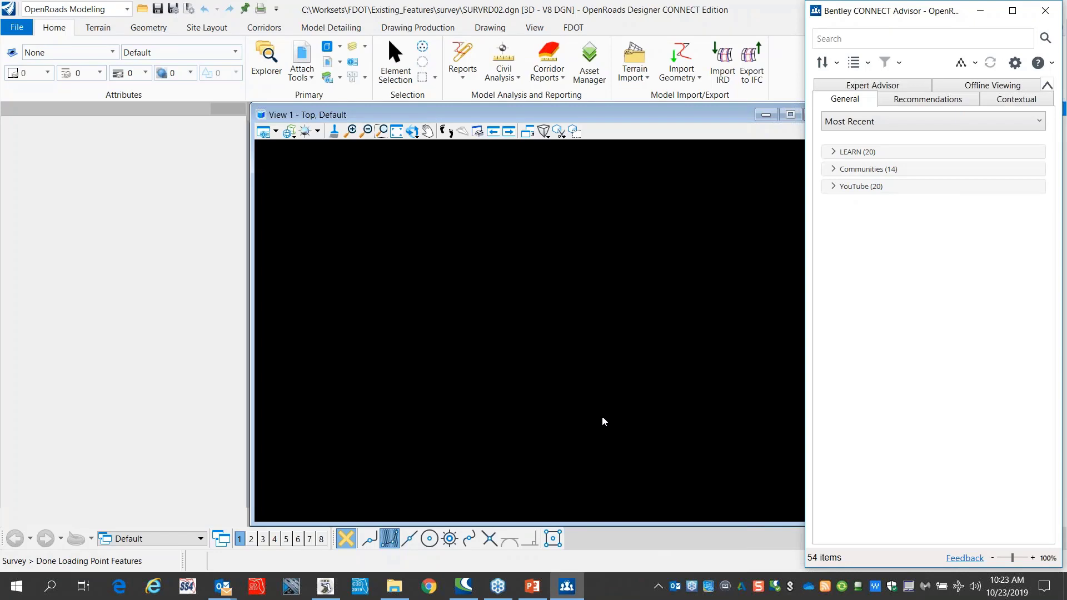
Step: Minimize the CONNECT Advisor window and expand the Survey Data of SURVRD02.dgn down to the contents of field book 220495
{"action": "left_click", "coordinate": [980, 11]}
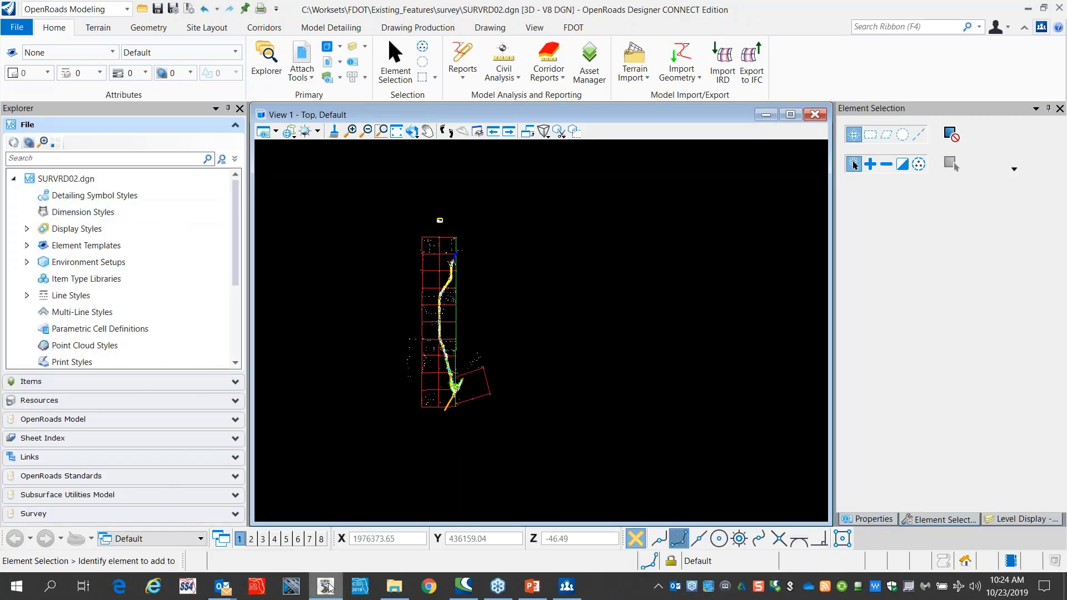
{"action": "left_click_drag", "start_coordinate": [235, 251], "coordinate": [236, 336]}
{"action": "left_click", "coordinate": [89, 513]}
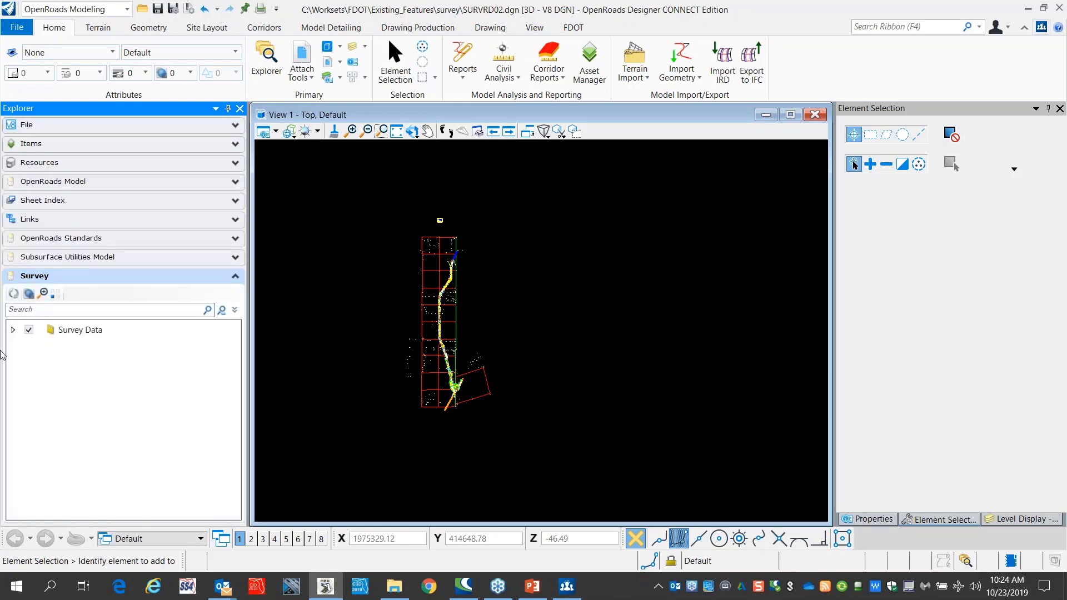
{"action": "left_click", "coordinate": [13, 329]}
{"action": "left_click", "coordinate": [26, 346]}
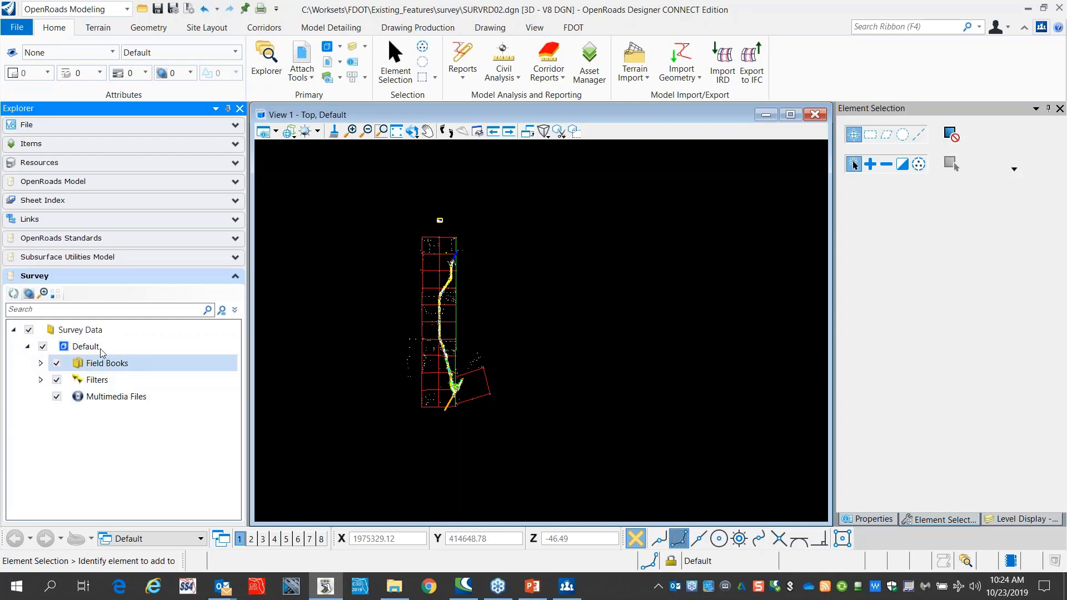
{"action": "left_click", "coordinate": [40, 362]}
{"action": "left_click", "coordinate": [55, 379]}
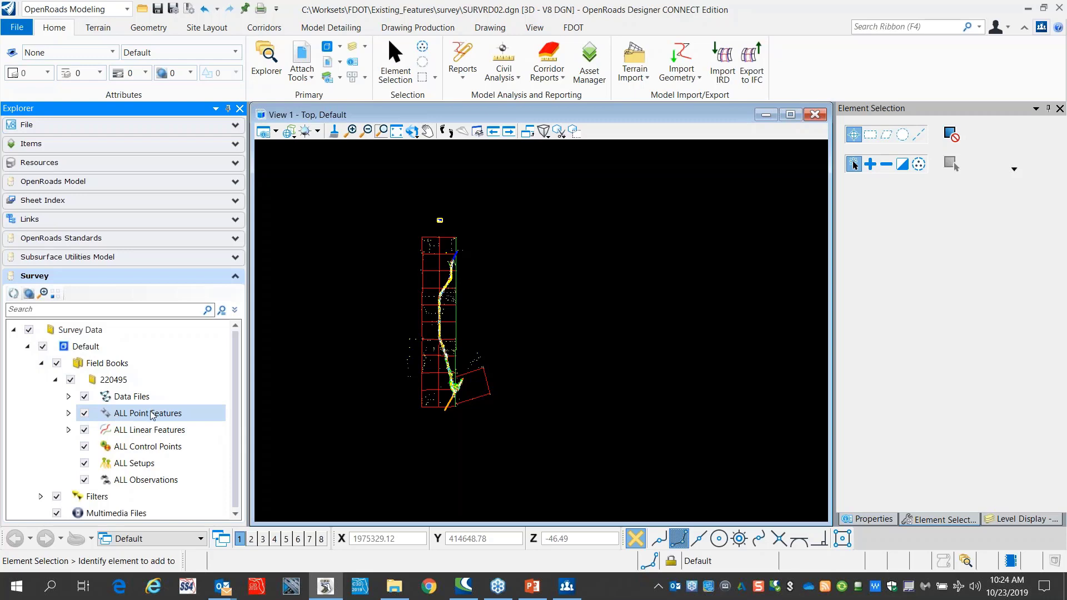
Step: Select ALL Point Features of field book 220495 and switch to the analysis tools of the Survey workflow
{"action": "left_click", "coordinate": [172, 417]}
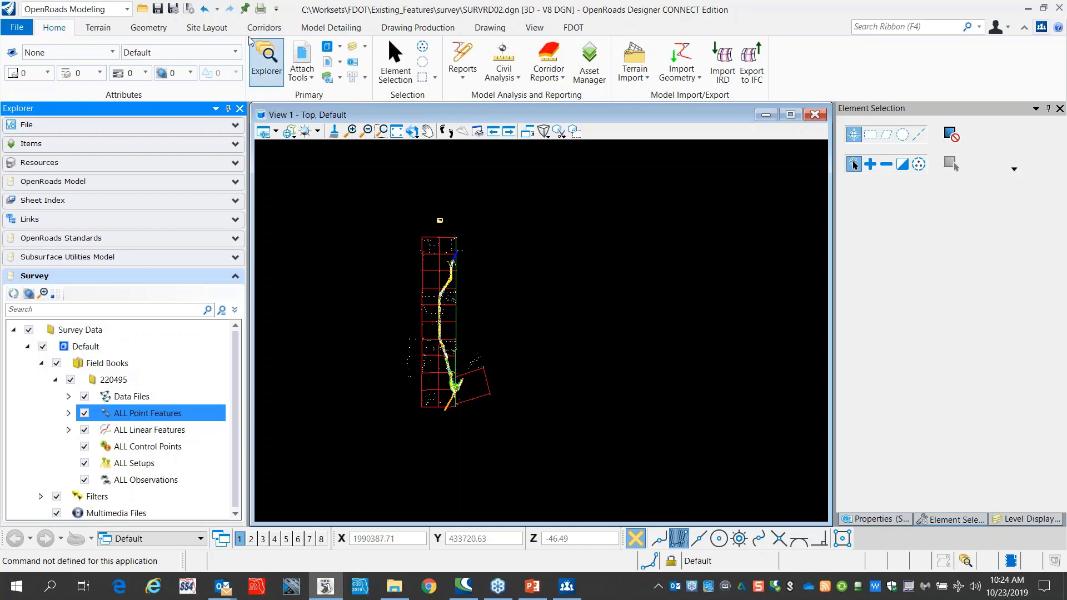
{"action": "left_click", "coordinate": [83, 9]}
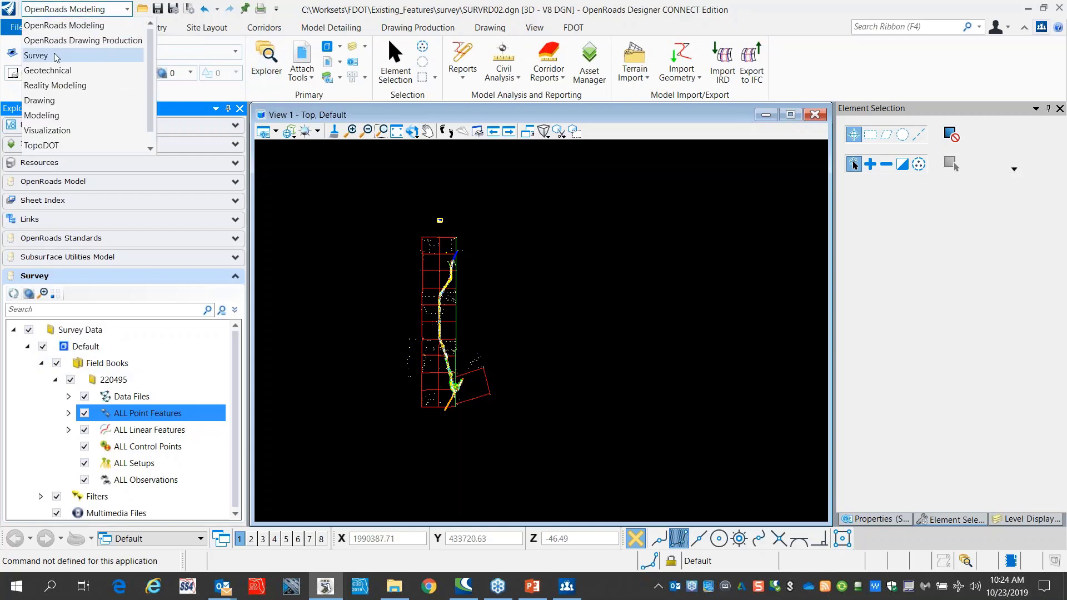
{"action": "left_click", "coordinate": [89, 55]}
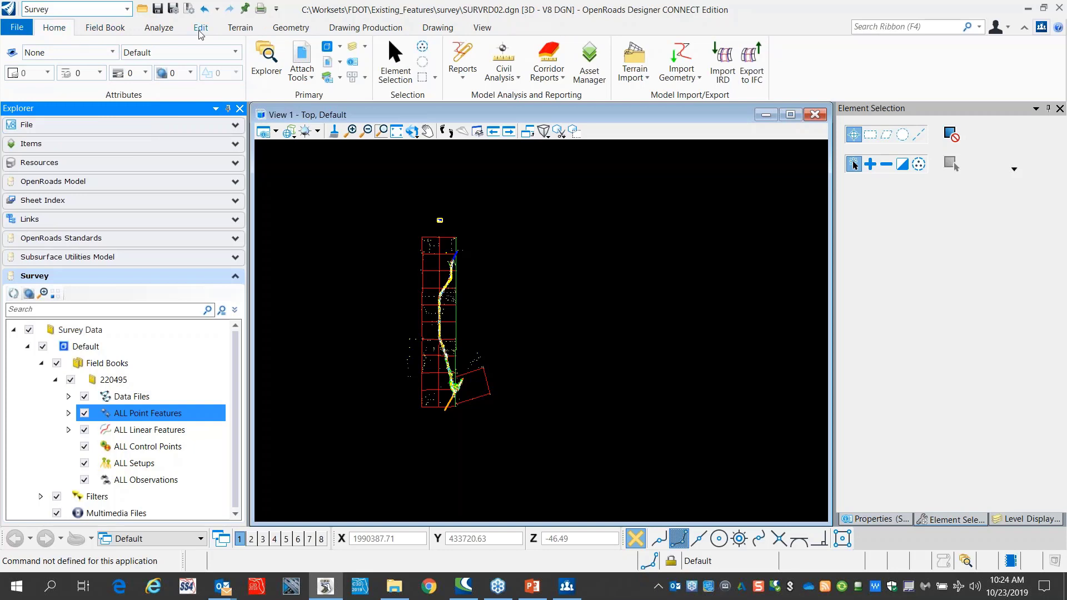
{"action": "left_click", "coordinate": [162, 29]}
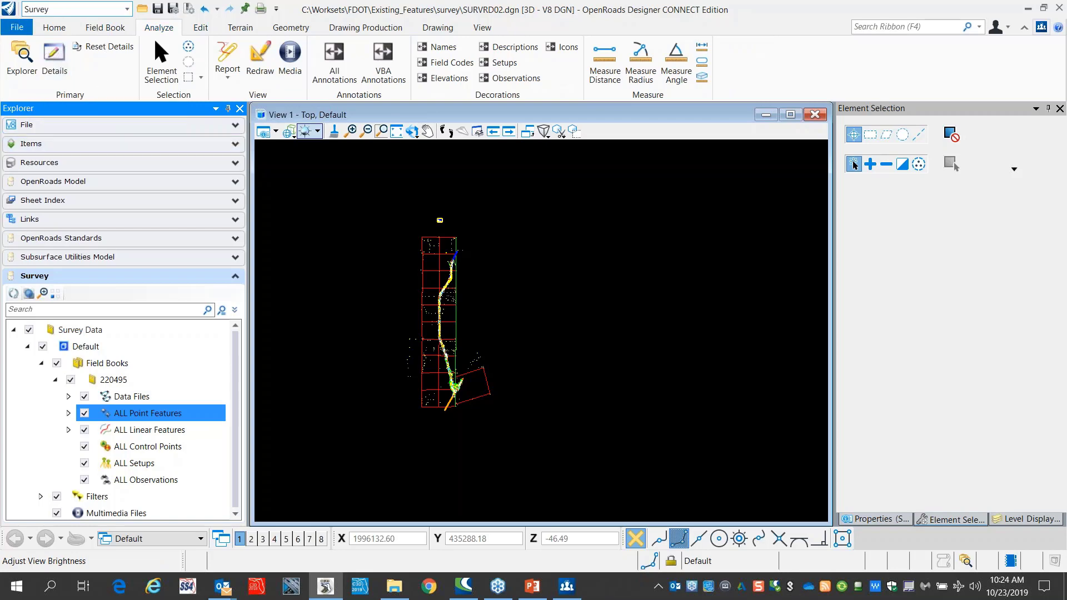
Step: Show the survey details of all point features, move the Survey Details window clear of the Explorer tree, and browse the element list
{"action": "right_click", "coordinate": [356, 214]}
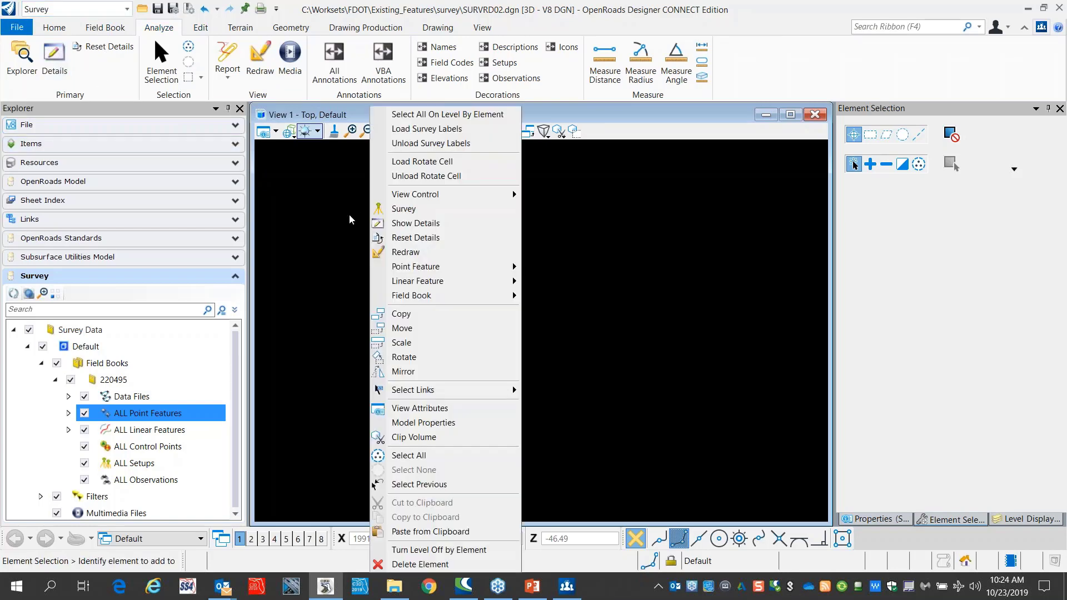
{"action": "left_click", "coordinate": [401, 223]}
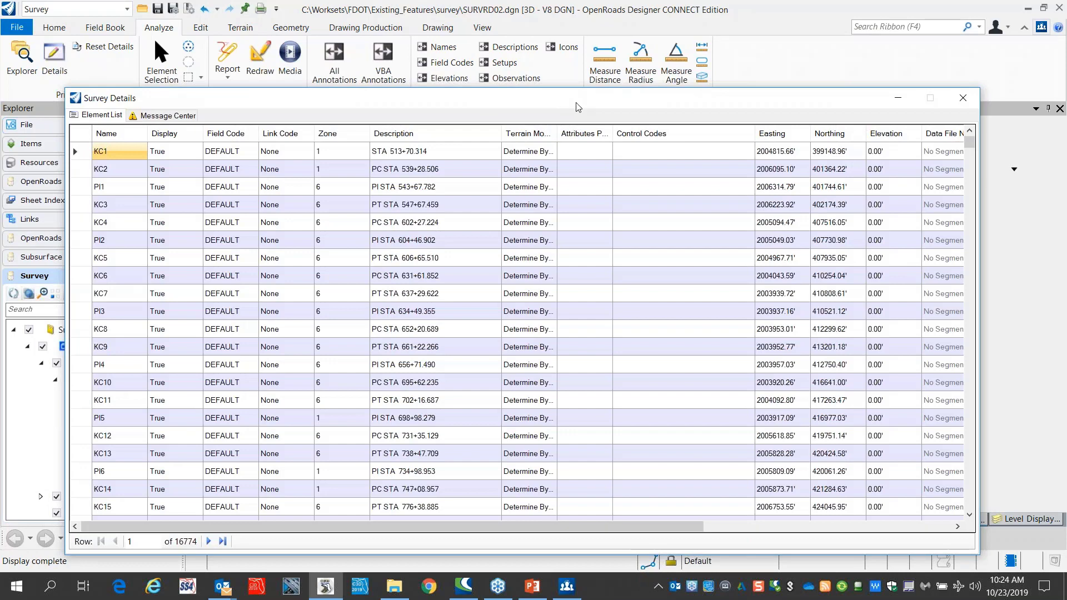
{"action": "left_click_drag", "start_coordinate": [577, 107], "coordinate": [586, 108]}
{"action": "left_click_drag", "start_coordinate": [710, 106], "coordinate": [757, 99]}
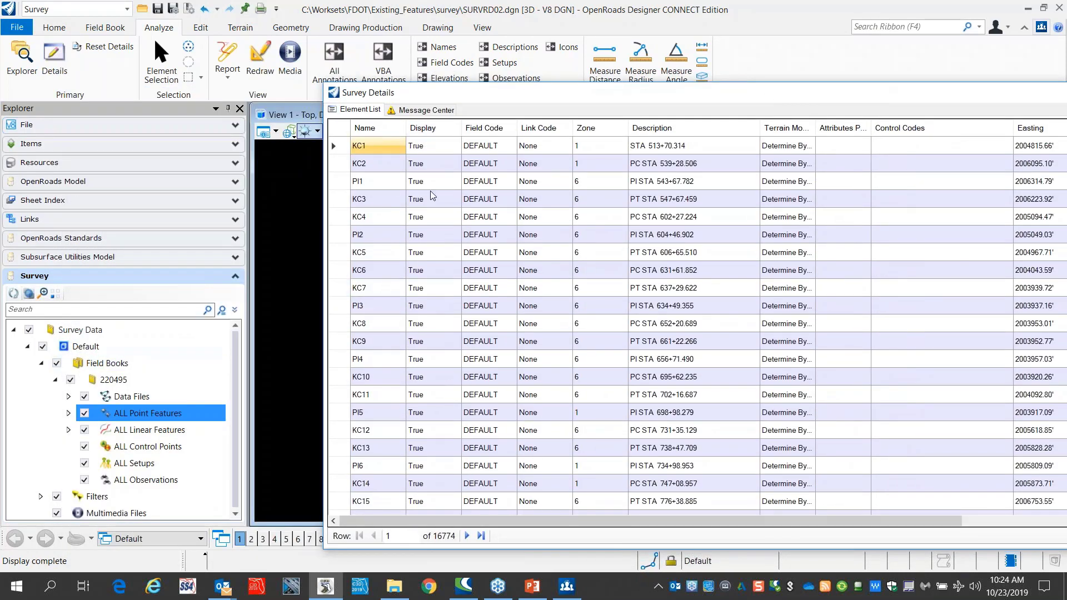
{"action": "scroll", "coordinate": [473, 285], "scroll_direction": "down", "scroll_amount": 5}
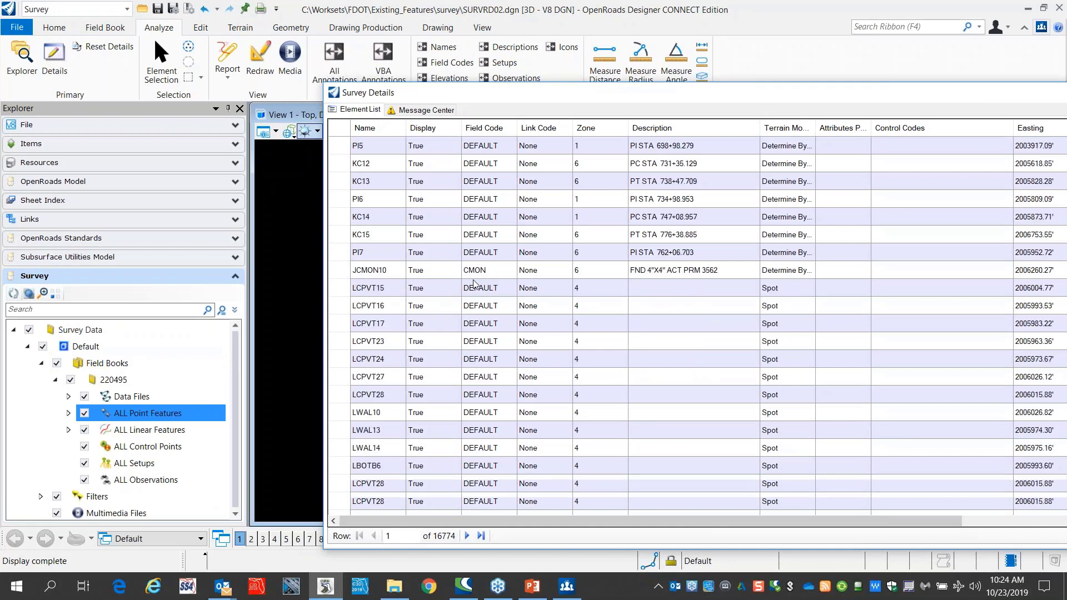
{"action": "scroll", "coordinate": [475, 285], "scroll_direction": "up", "scroll_amount": 5}
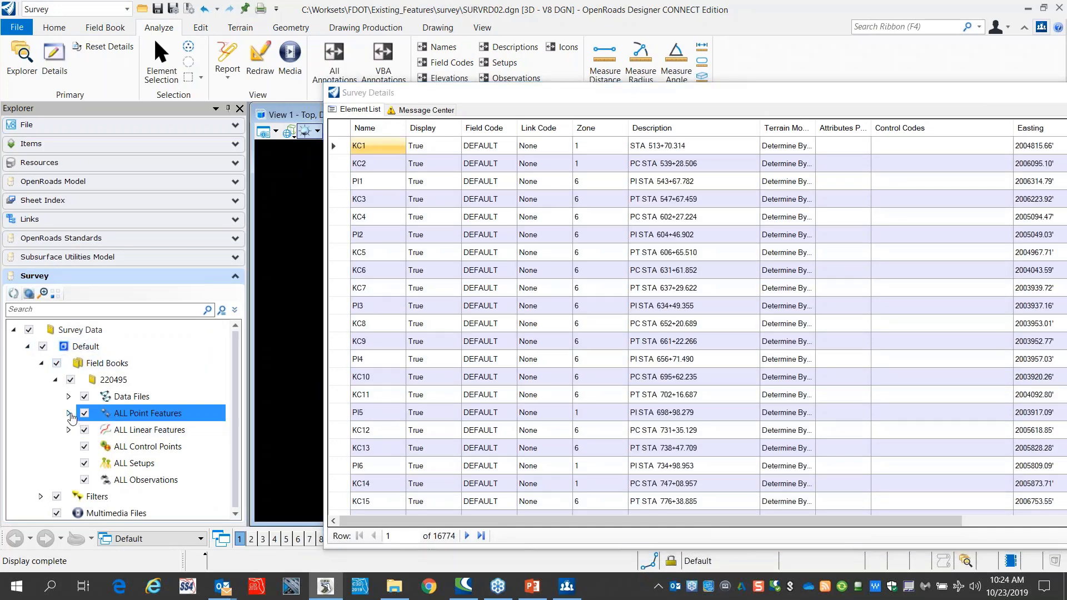
Step: Expand ALL Point Features and review the survey details of the AP and XS field codes
{"action": "left_click", "coordinate": [69, 414]}
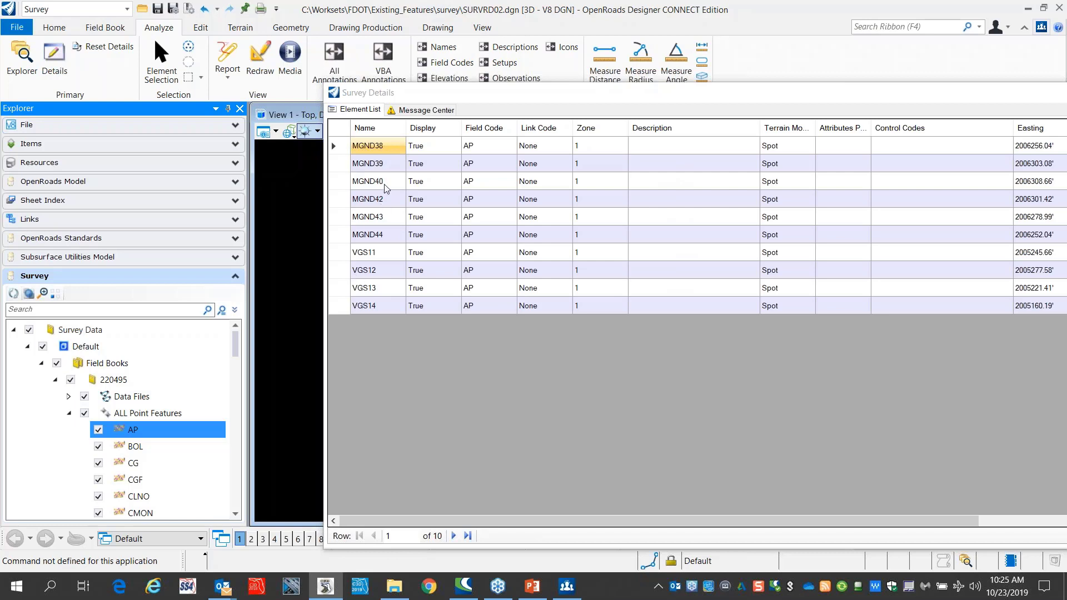
{"action": "scroll", "coordinate": [144, 439], "scroll_direction": "down", "scroll_amount": 4}
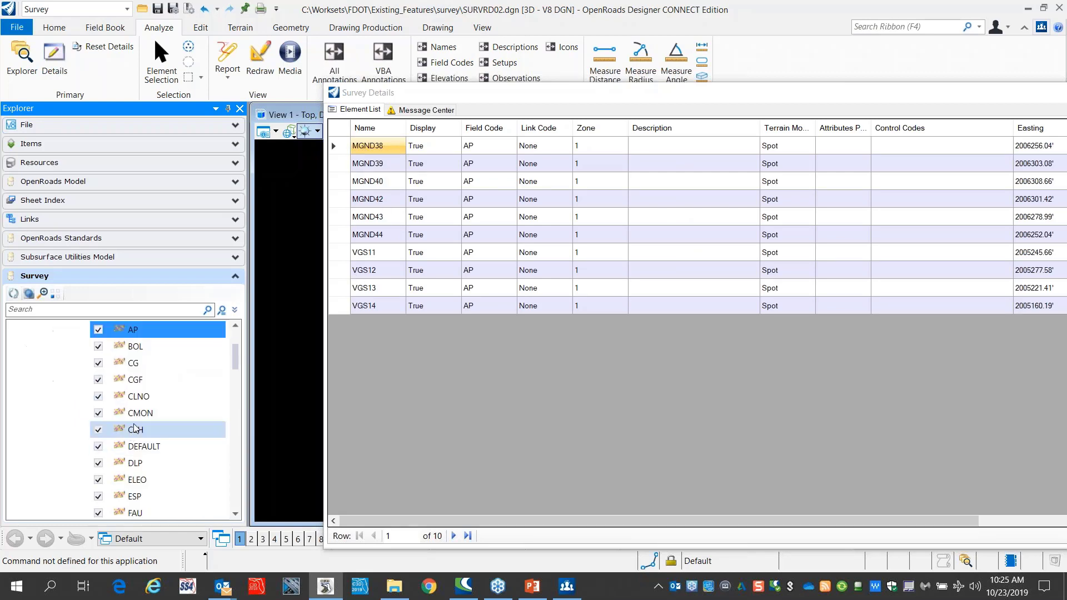
{"action": "scroll", "coordinate": [133, 427], "scroll_direction": "up", "scroll_amount": 3}
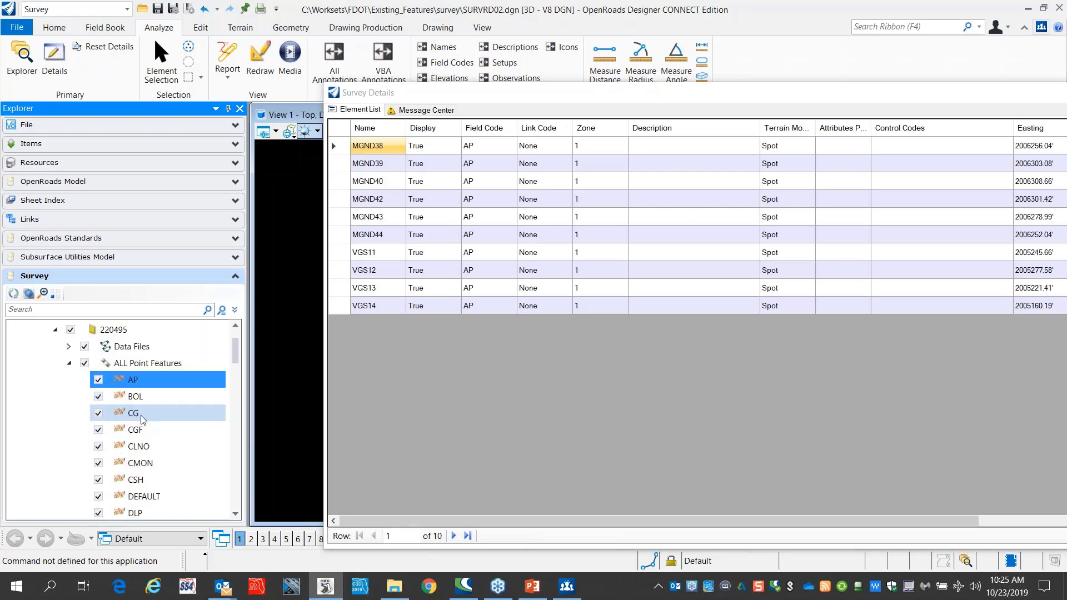
{"action": "scroll", "coordinate": [141, 414], "scroll_direction": "down", "scroll_amount": 20}
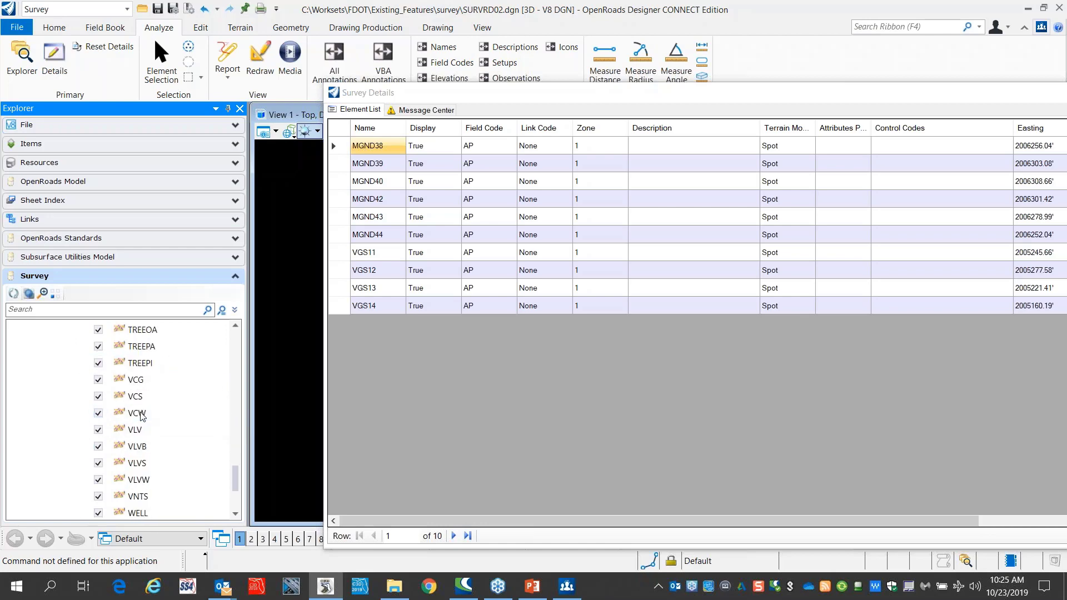
{"action": "left_click", "coordinate": [140, 413]}
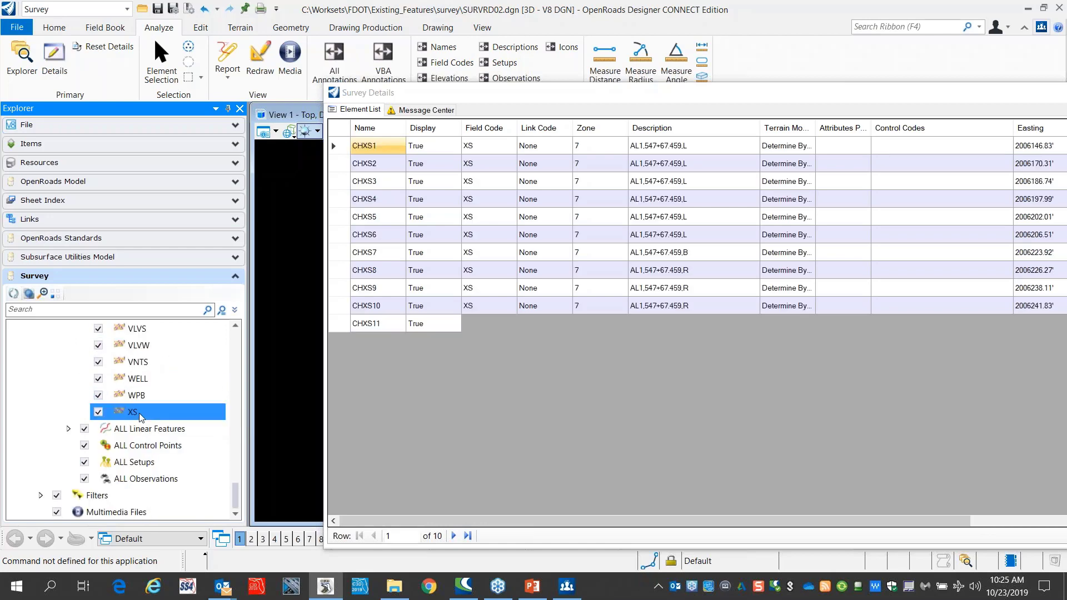
{"action": "scroll", "coordinate": [467, 399], "scroll_direction": "down", "scroll_amount": 1}
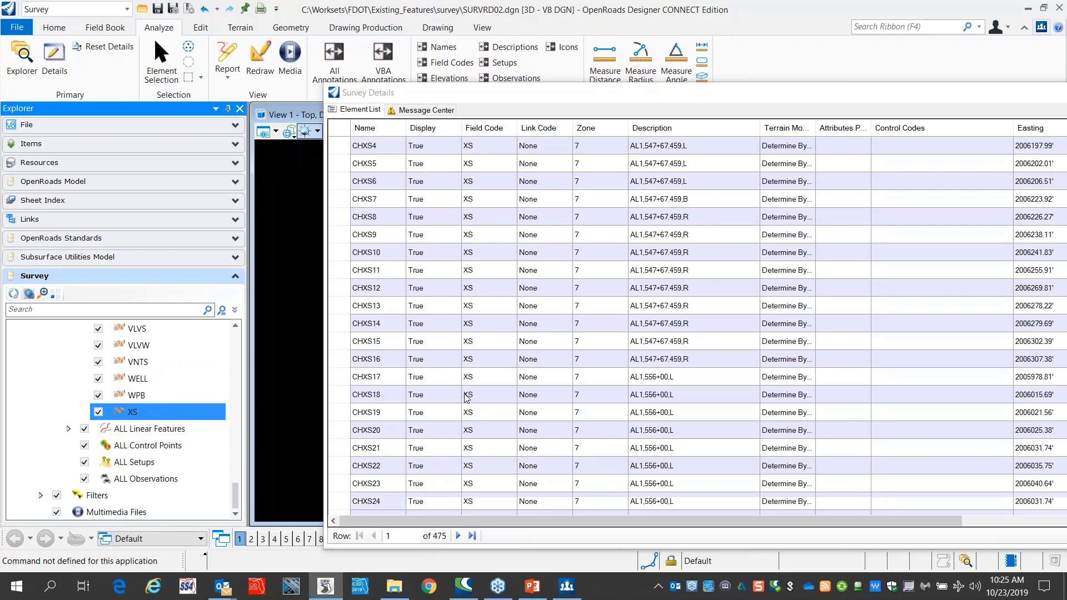
{"action": "scroll", "coordinate": [467, 399], "scroll_direction": "down", "scroll_amount": 20}
{"action": "scroll", "coordinate": [467, 399], "scroll_direction": "up", "scroll_amount": 20}
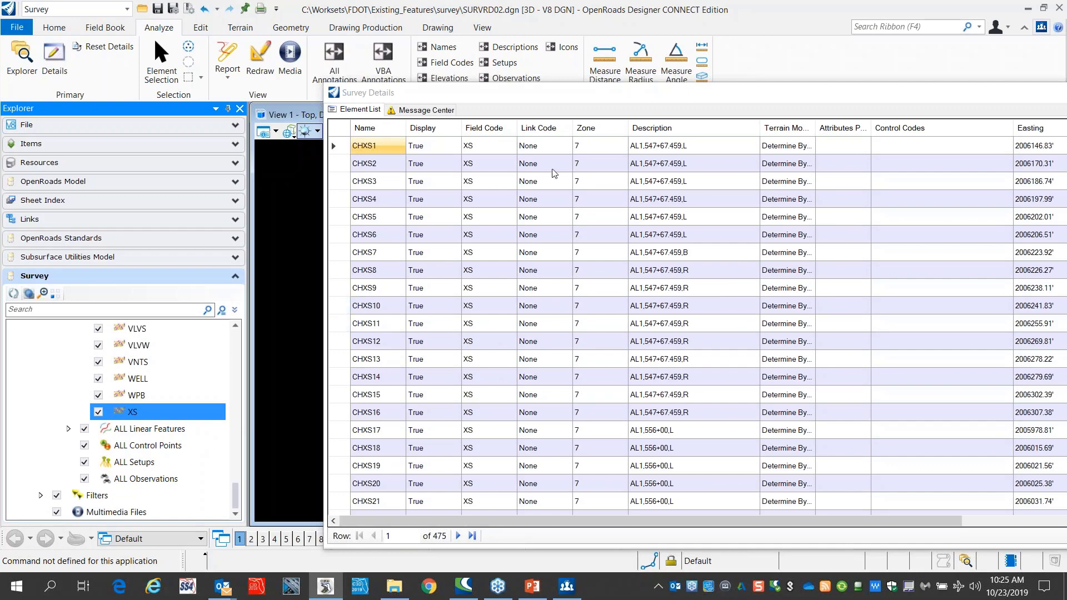
Step: Reposition the Survey Details window, expand ALL Linear Features, and review the details of the whole group and of its AP field code
{"action": "left_click", "coordinate": [572, 97]}
{"action": "left_click_drag", "start_coordinate": [572, 96], "coordinate": [547, 86]}
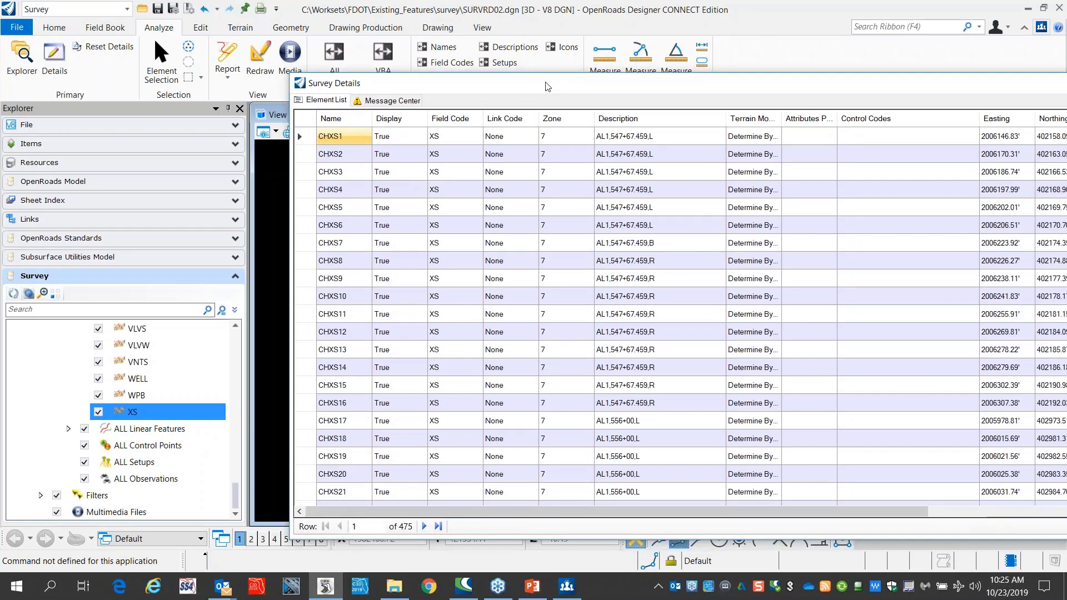
{"action": "double_click", "coordinate": [150, 428]}
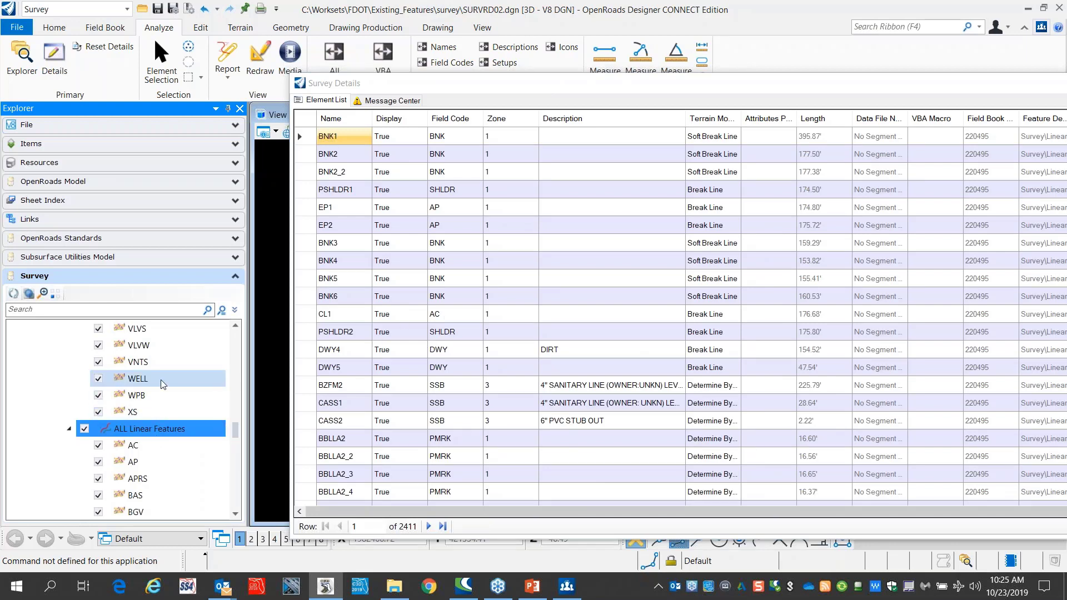
{"action": "scroll", "coordinate": [215, 377], "scroll_direction": "down", "scroll_amount": 2}
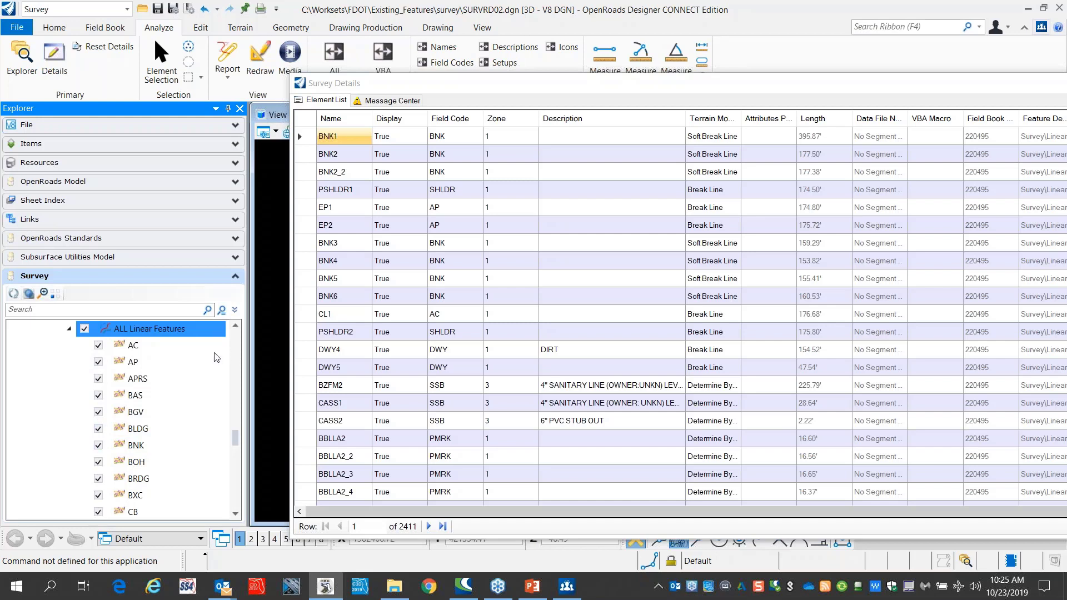
{"action": "left_click", "coordinate": [138, 365]}
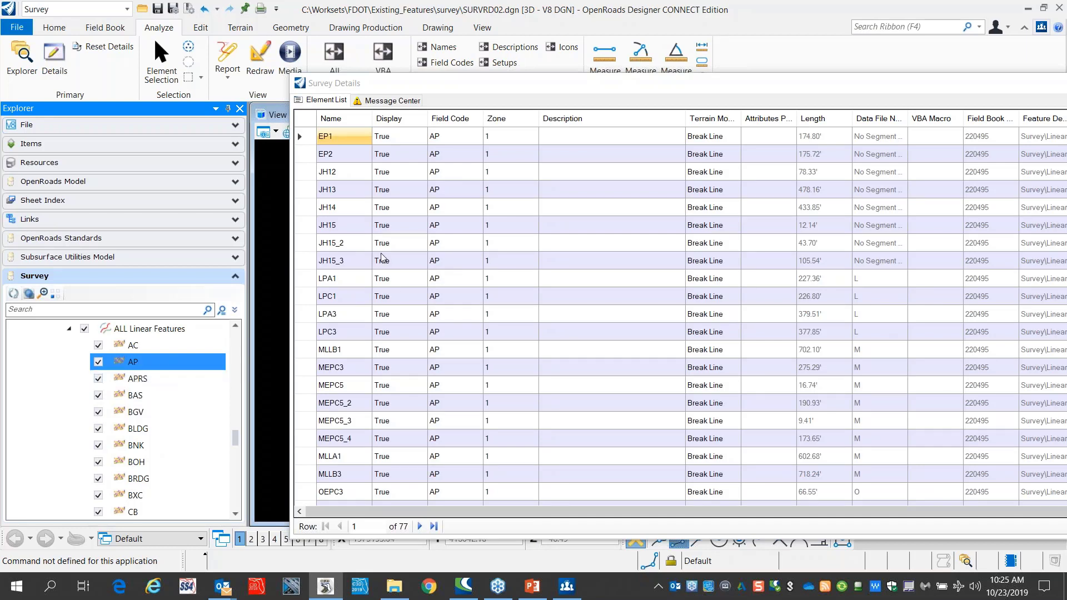
{"action": "scroll", "coordinate": [383, 262], "scroll_direction": "down", "scroll_amount": 1}
{"action": "scroll", "coordinate": [383, 261], "scroll_direction": "down", "scroll_amount": 12}
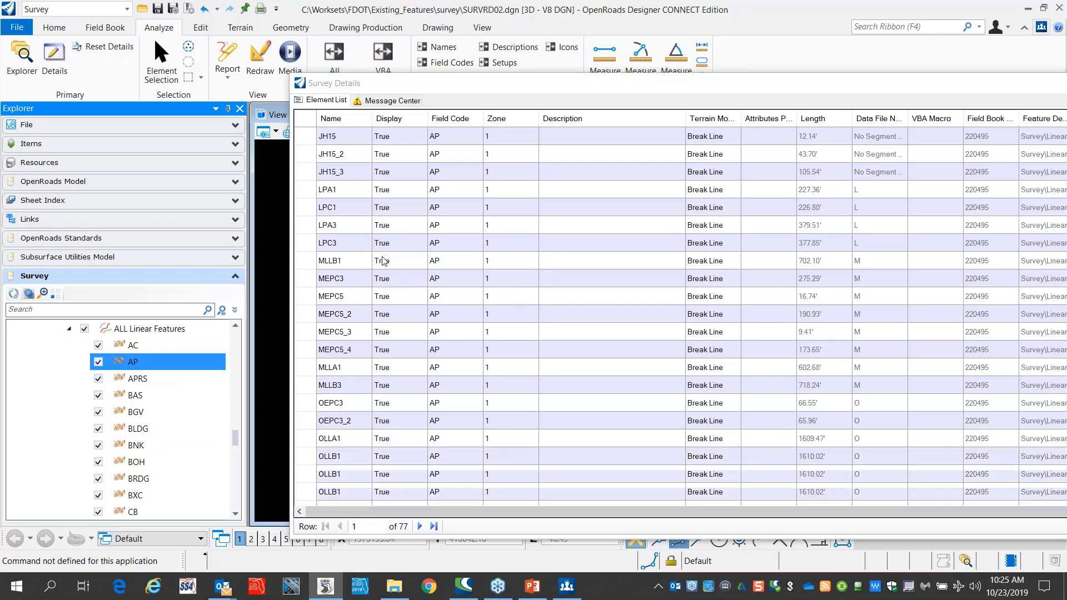
Step: Browse the rest of the AP element list and review the survey details of the SWK and SSB linear field codes
{"action": "scroll", "coordinate": [175, 404], "scroll_direction": "down", "scroll_amount": 8}
{"action": "scroll", "coordinate": [175, 404], "scroll_direction": "down", "scroll_amount": 4}
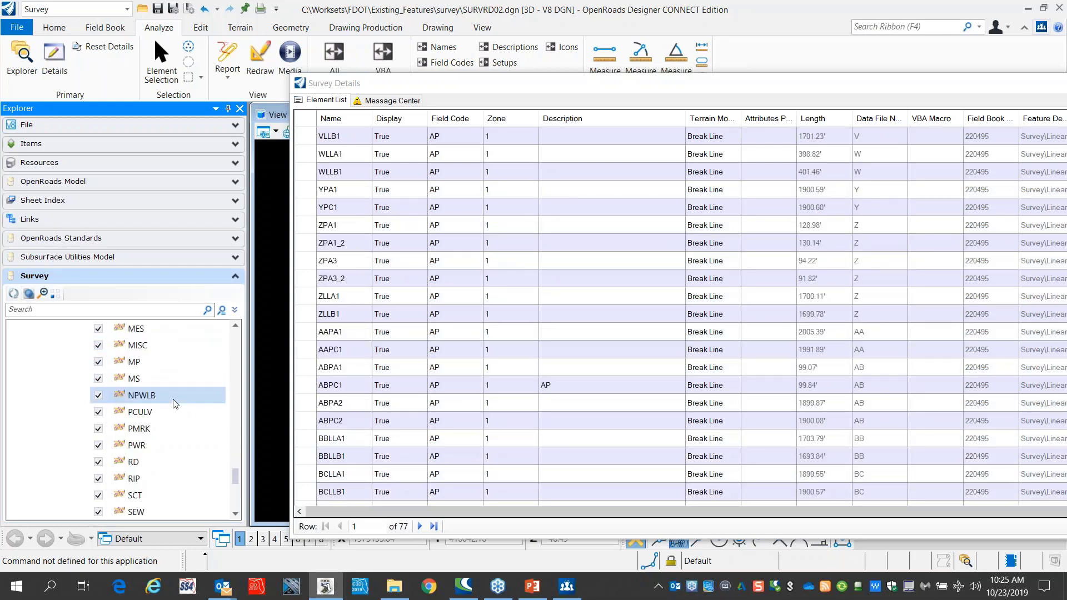
{"action": "scroll", "coordinate": [175, 404], "scroll_direction": "down", "scroll_amount": 3}
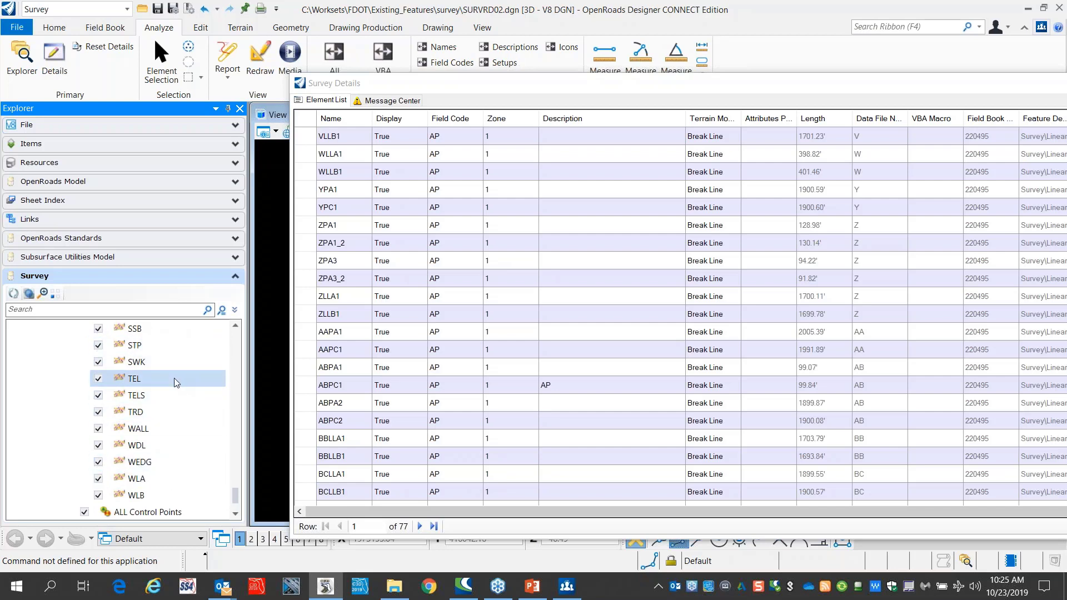
{"action": "left_click", "coordinate": [146, 362]}
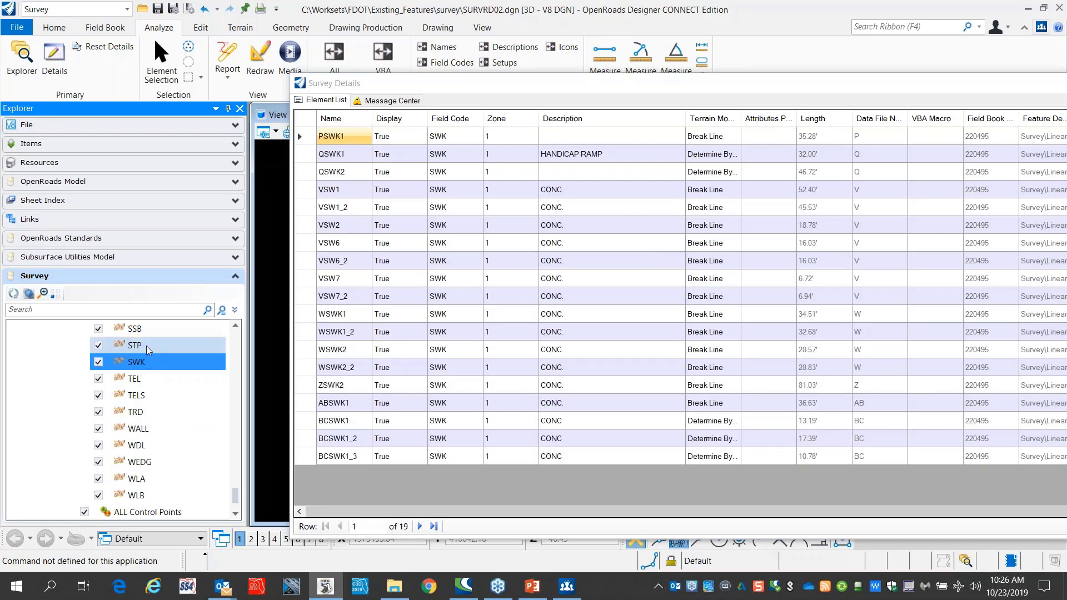
{"action": "left_click", "coordinate": [134, 329]}
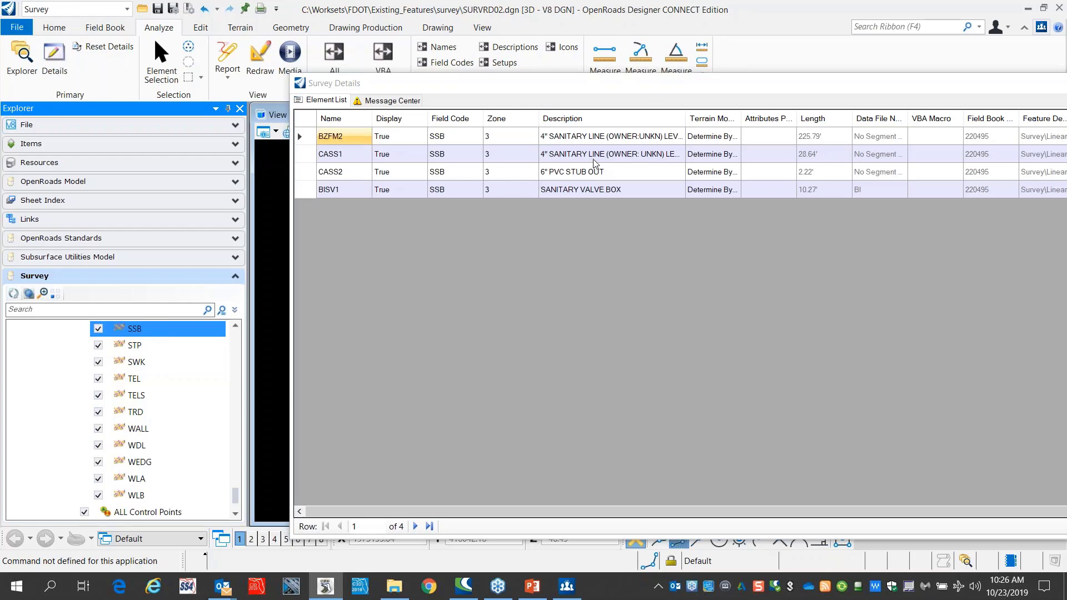
Step: Reposition and close the Survey Details window, and return to the beginning of the Survey tree
{"action": "left_click", "coordinate": [905, 89]}
{"action": "left_click_drag", "start_coordinate": [905, 88], "coordinate": [691, 66]}
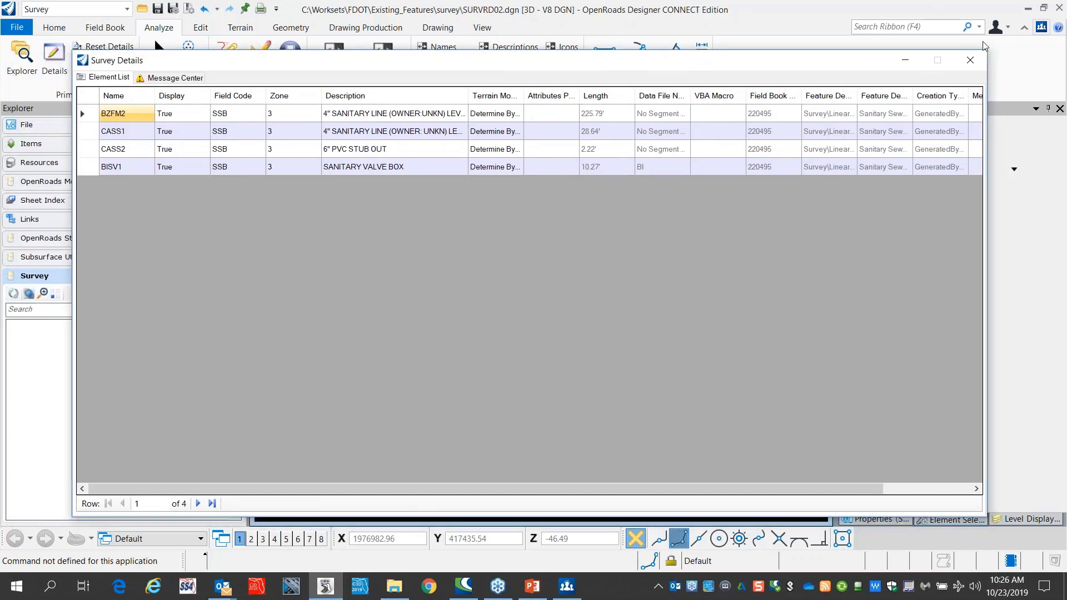
{"action": "left_click", "coordinate": [982, 41]}
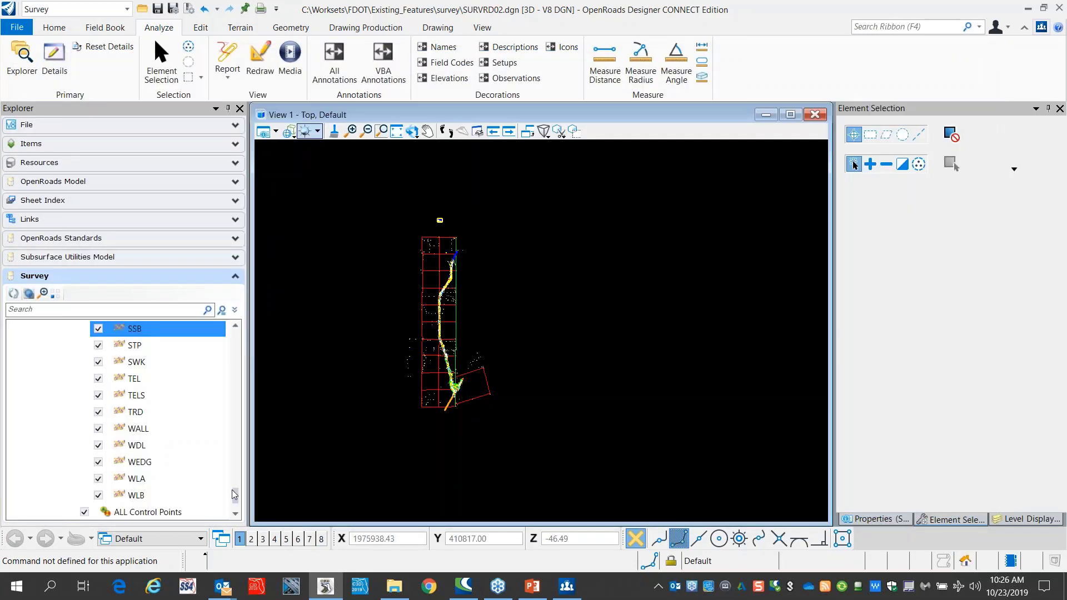
{"action": "left_click_drag", "start_coordinate": [234, 494], "coordinate": [234, 330]}
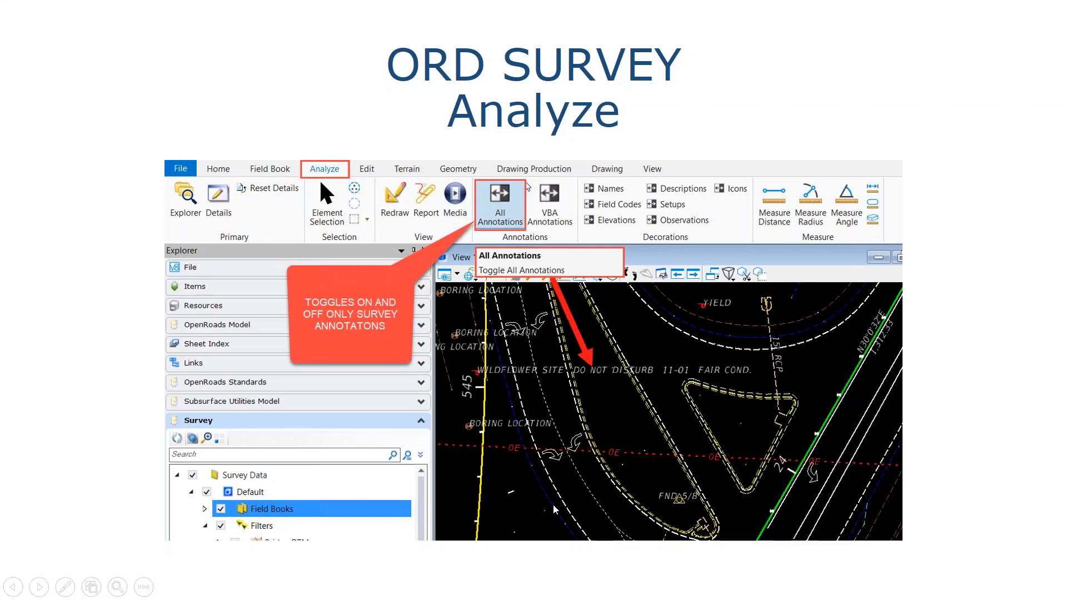
Step: Switch from the presentation back to OpenRoads Designer and examine the survey annotations around the road junction
{"action": "key", "text": "super"}
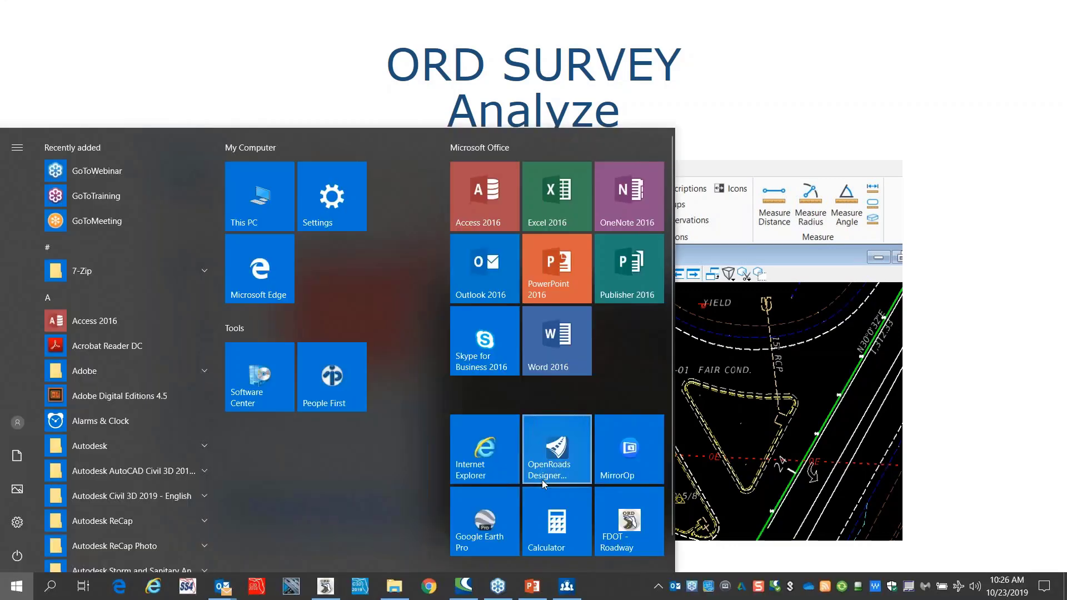
{"action": "left_click", "coordinate": [541, 479]}
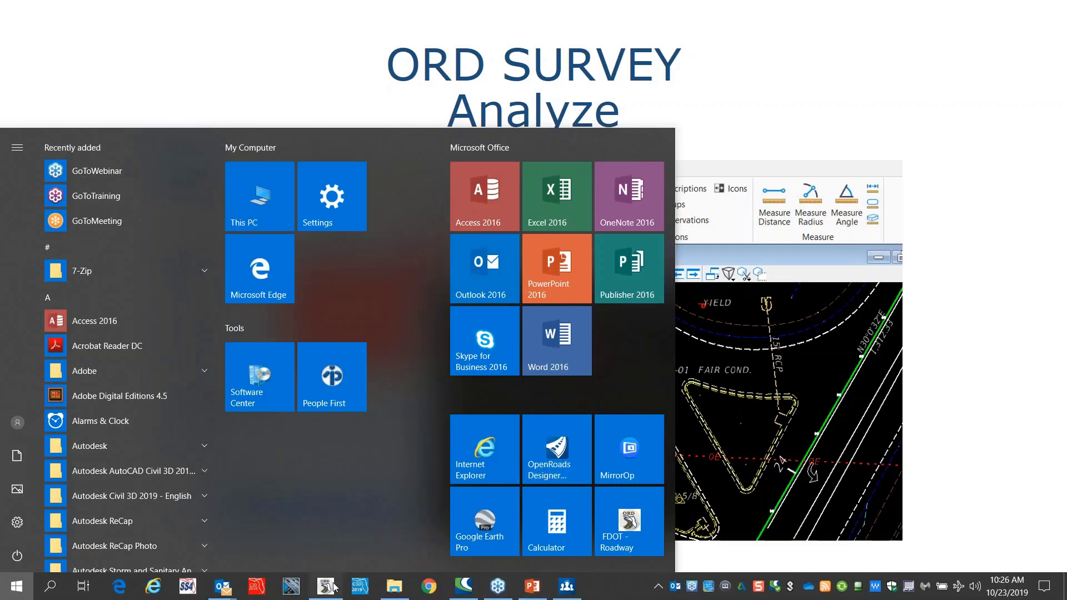
{"action": "scroll", "coordinate": [557, 339], "scroll_direction": "up", "scroll_amount": 5}
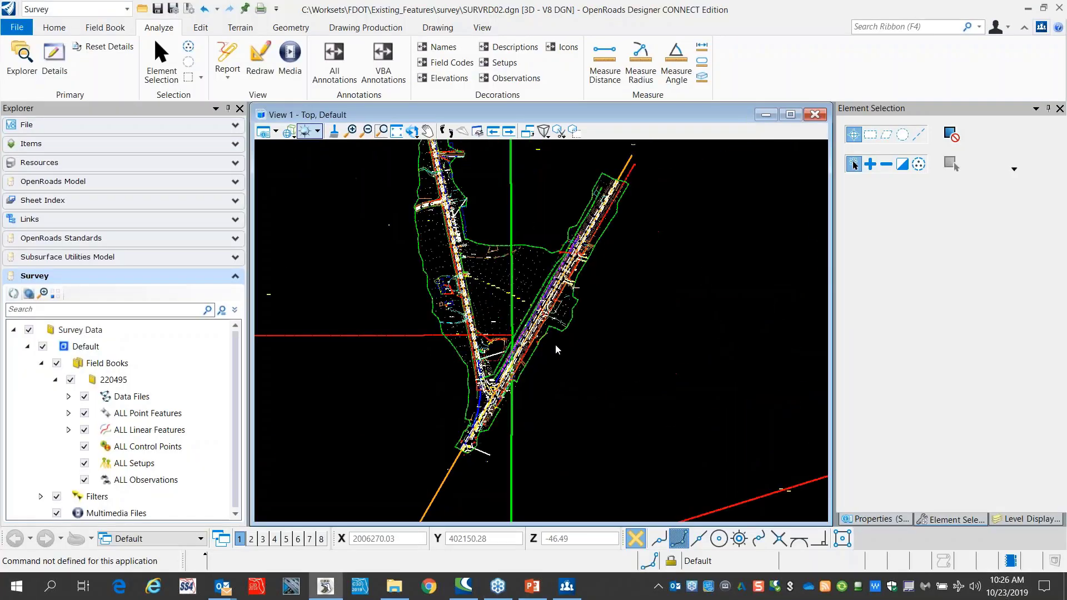
{"action": "scroll", "coordinate": [500, 453], "scroll_direction": "up", "scroll_amount": 2}
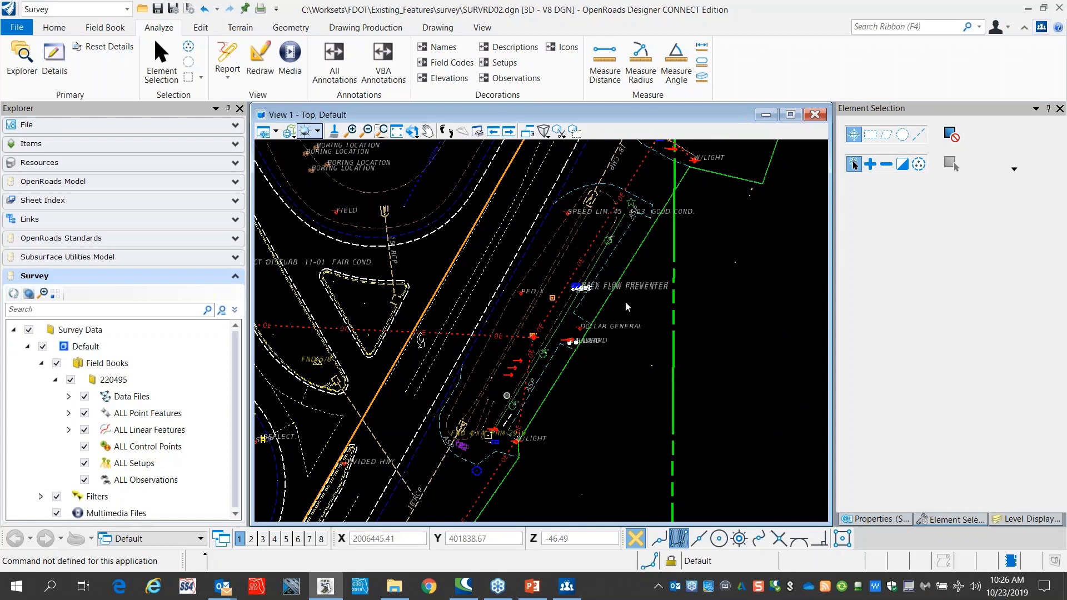
{"action": "scroll", "coordinate": [399, 302], "scroll_direction": "up", "scroll_amount": 2}
{"action": "scroll", "coordinate": [597, 317], "scroll_direction": "down", "scroll_amount": 3}
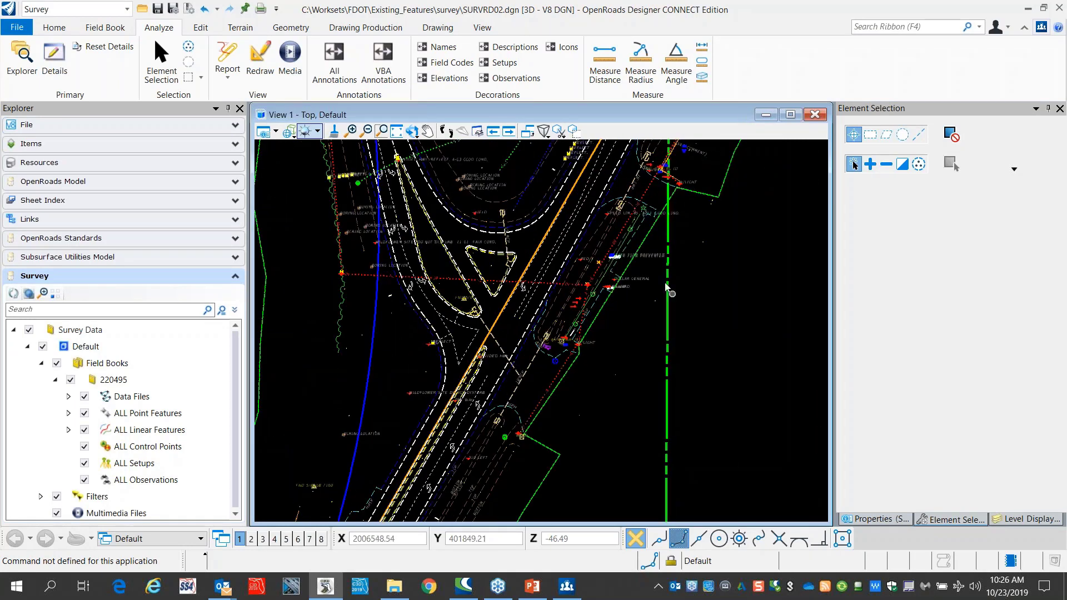
Step: Toggle all survey annotations back on while focused on the symbols near the OE line
{"action": "scroll", "coordinate": [651, 240], "scroll_direction": "up", "scroll_amount": 3}
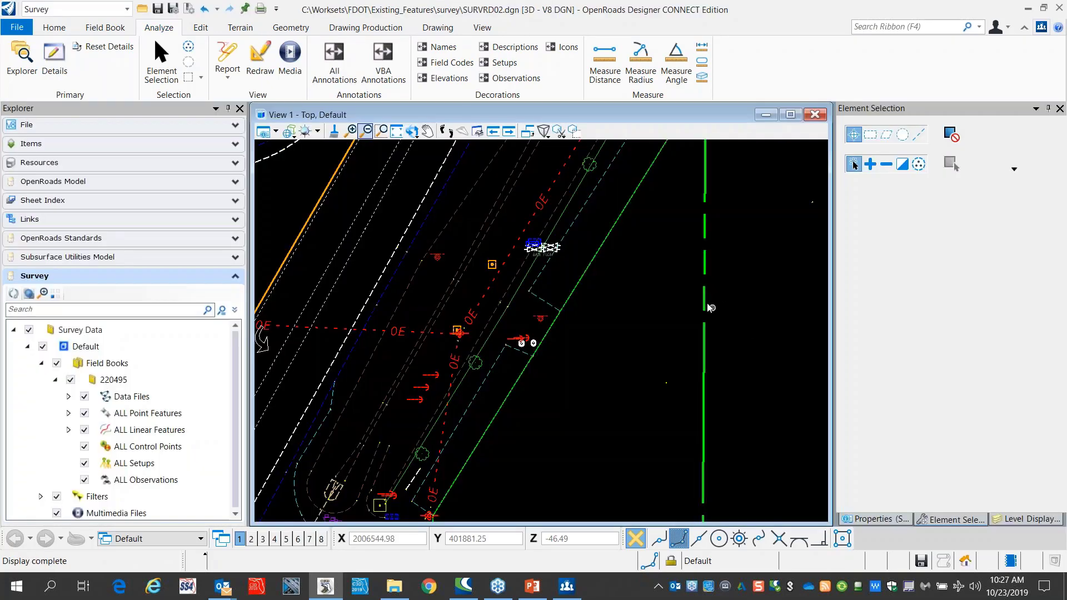
{"action": "scroll", "coordinate": [542, 257], "scroll_direction": "up", "scroll_amount": 5}
{"action": "scroll", "coordinate": [593, 214], "scroll_direction": "down", "scroll_amount": 4}
{"action": "scroll", "coordinate": [453, 366], "scroll_direction": "up", "scroll_amount": 4}
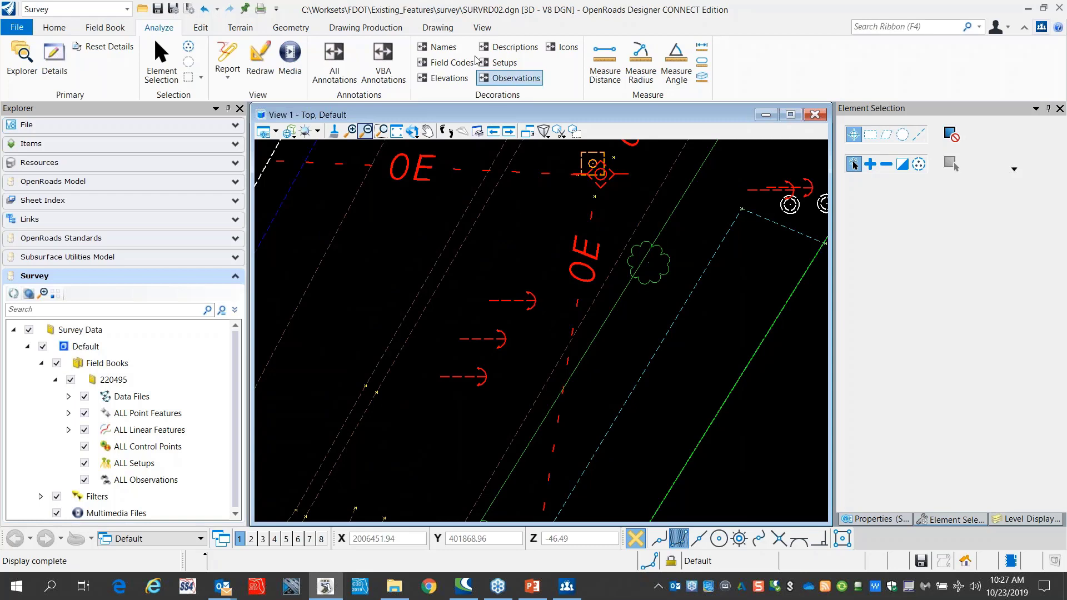
{"action": "left_click", "coordinate": [334, 60]}
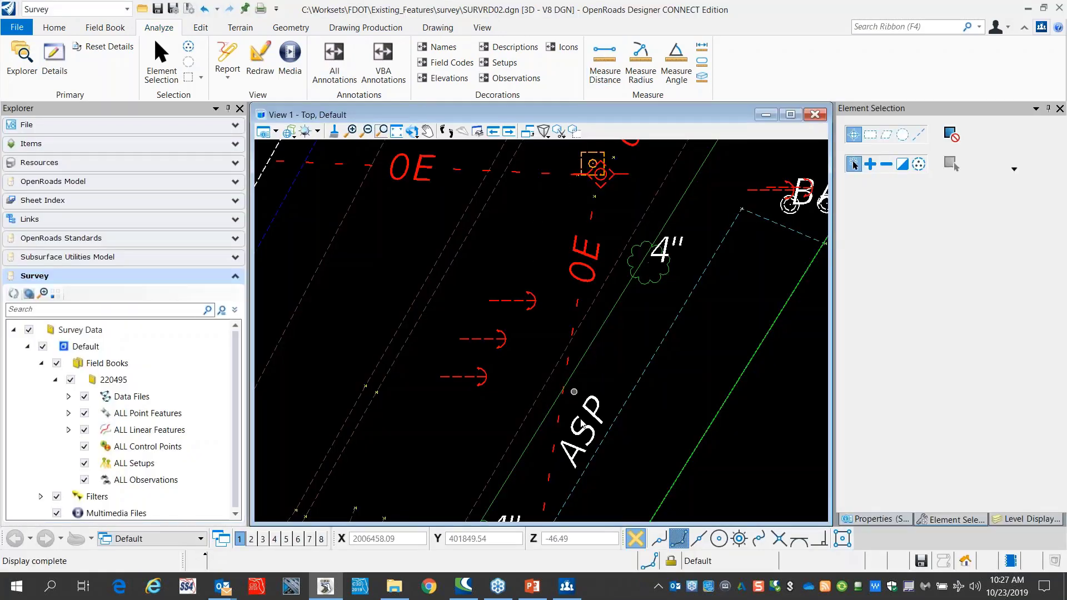
Step: Move the ASP label between the dashed line and the solid green line, and change its text to Pavement
{"action": "mouse_move", "coordinate": [588, 415]}
{"action": "left_mouse_down"}
{"action": "mouse_move", "coordinate": [589, 355]}
{"action": "mouse_move", "coordinate": [732, 391]}
{"action": "mouse_move", "coordinate": [694, 350]}
{"action": "left_mouse_up"}
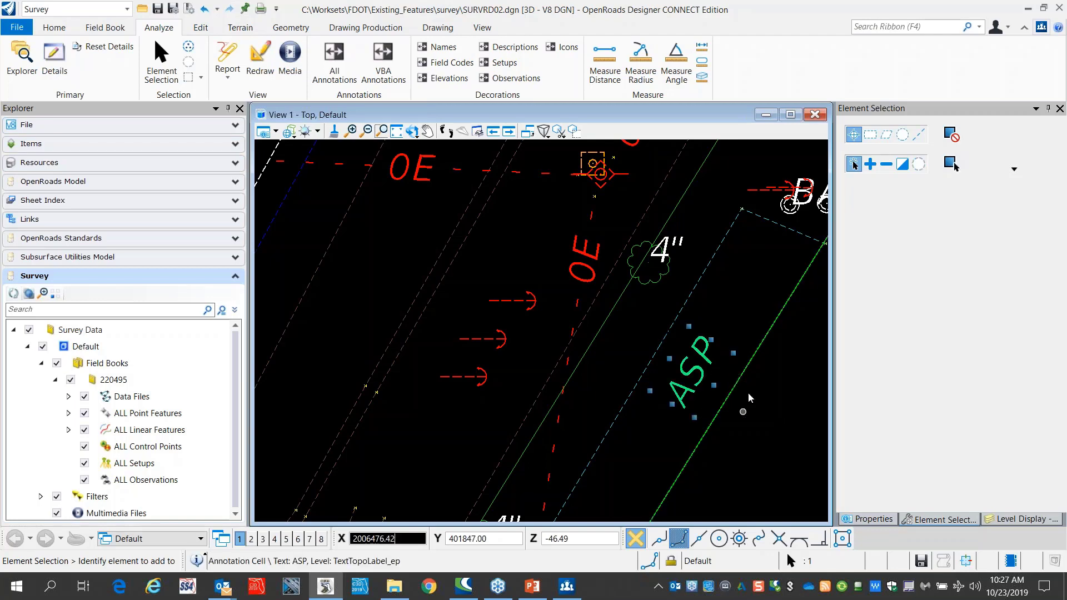
{"action": "left_click", "coordinate": [377, 27]}
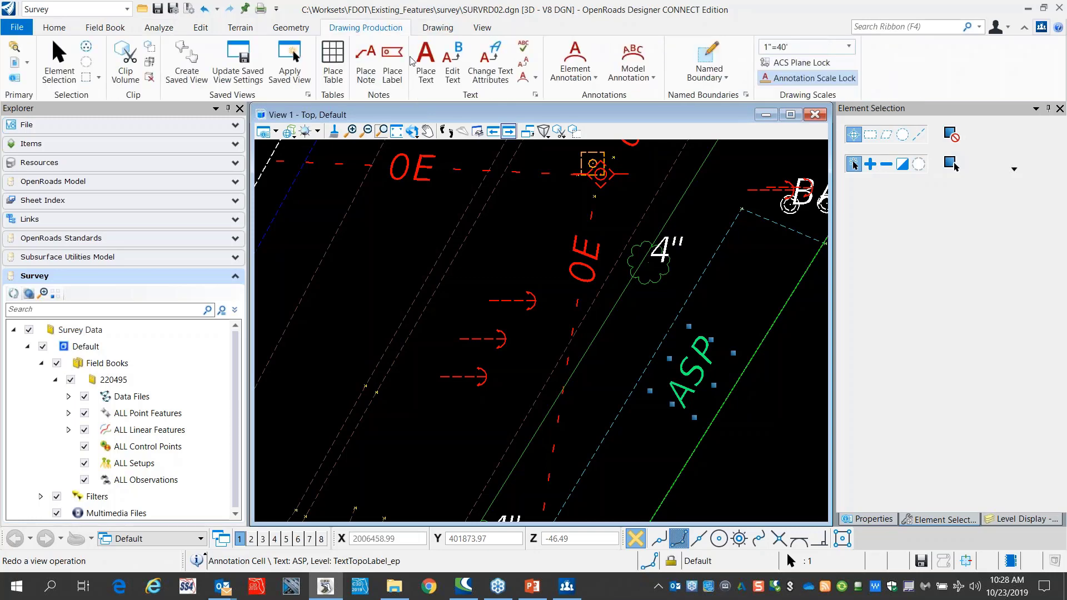
{"action": "left_click", "coordinate": [453, 70]}
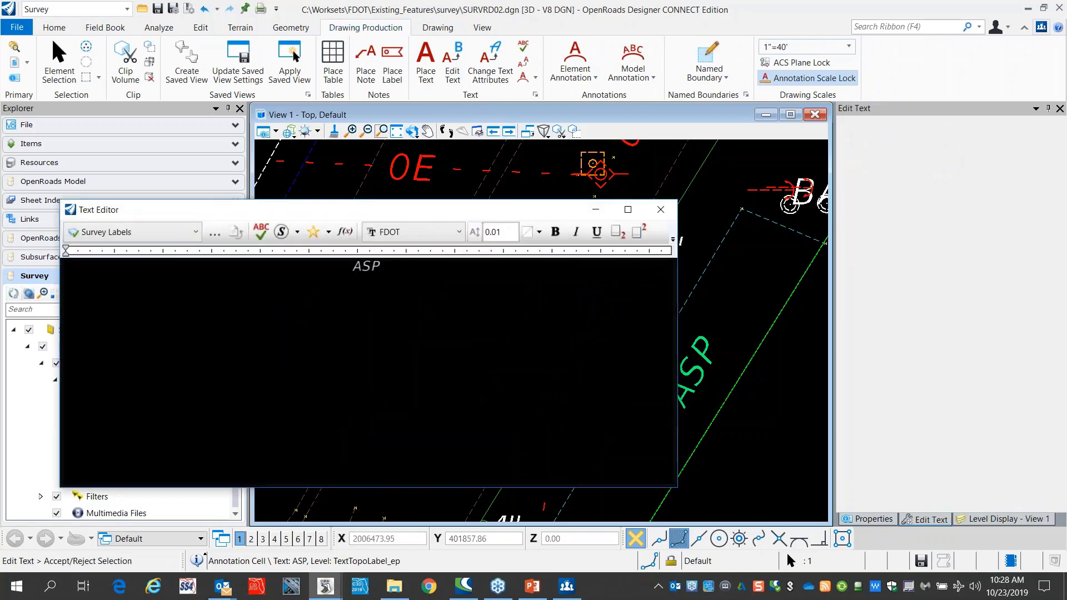
{"action": "key", "text": "BackSpace"}
{"action": "key", "text": "BackSpace"}
{"action": "key", "text": "BackSpace"}
{"action": "key", "text": "BackSpace"}
{"action": "type", "text": "Pavement"}
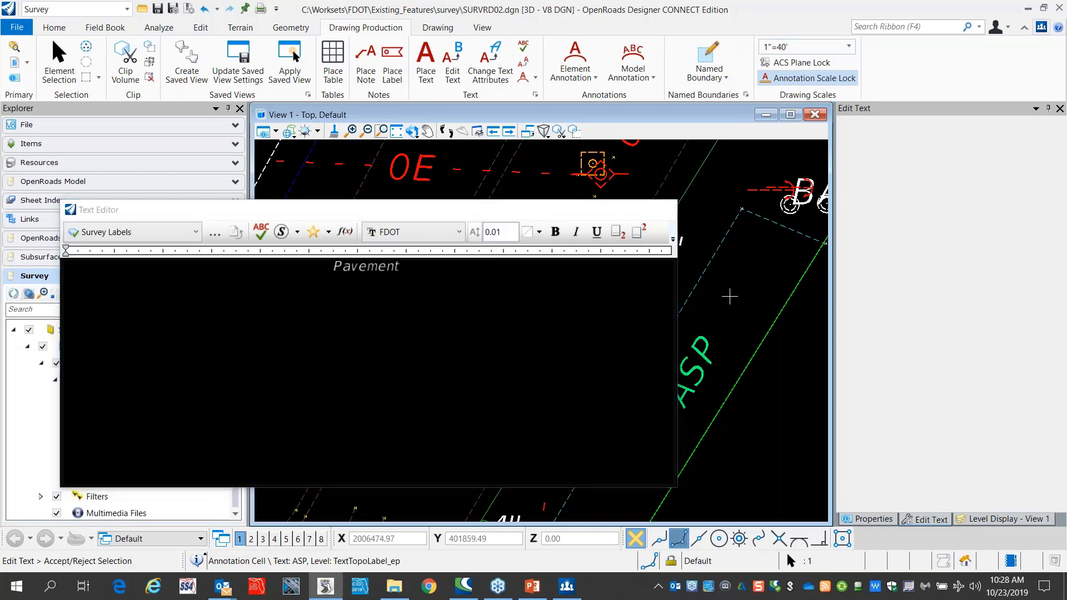
{"action": "left_click", "coordinate": [717, 300]}
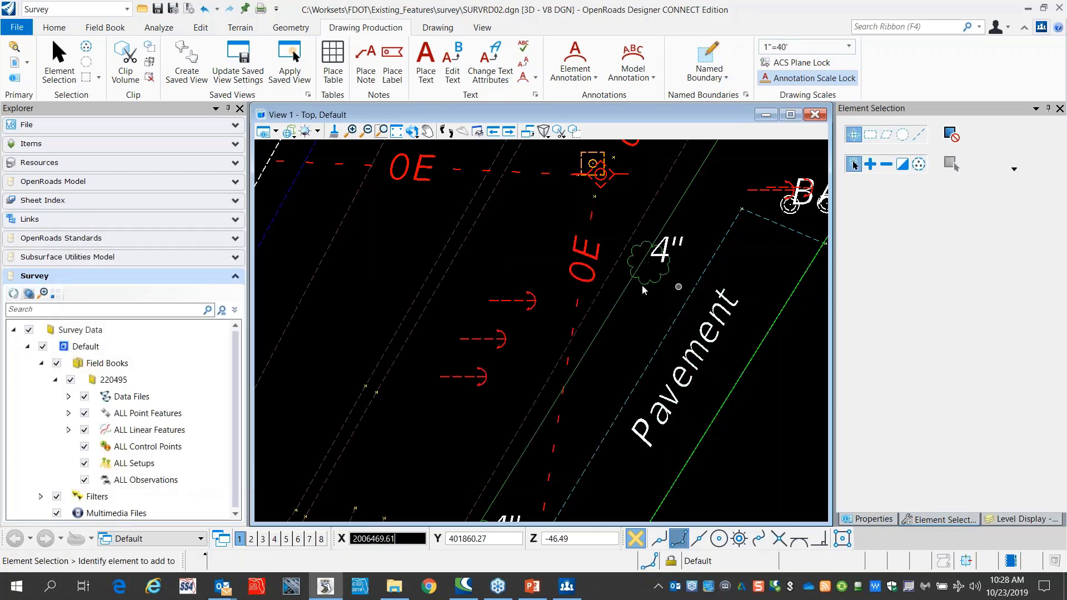
{"action": "scroll", "coordinate": [642, 285], "scroll_direction": "down", "scroll_amount": 3}
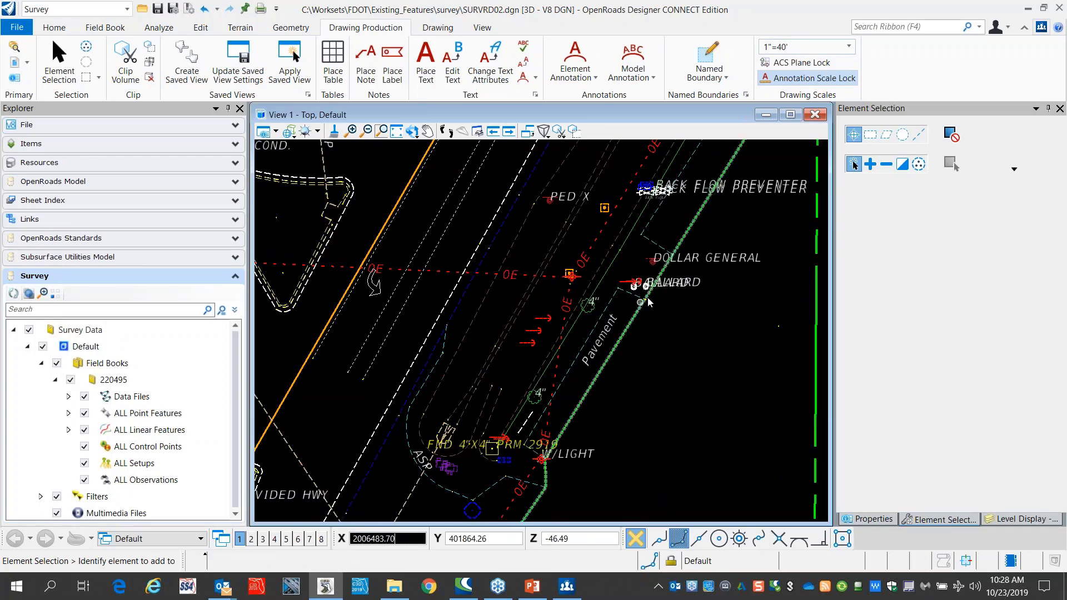
{"action": "middle_click_drag", "start_coordinate": [667, 287], "coordinate": [562, 297]}
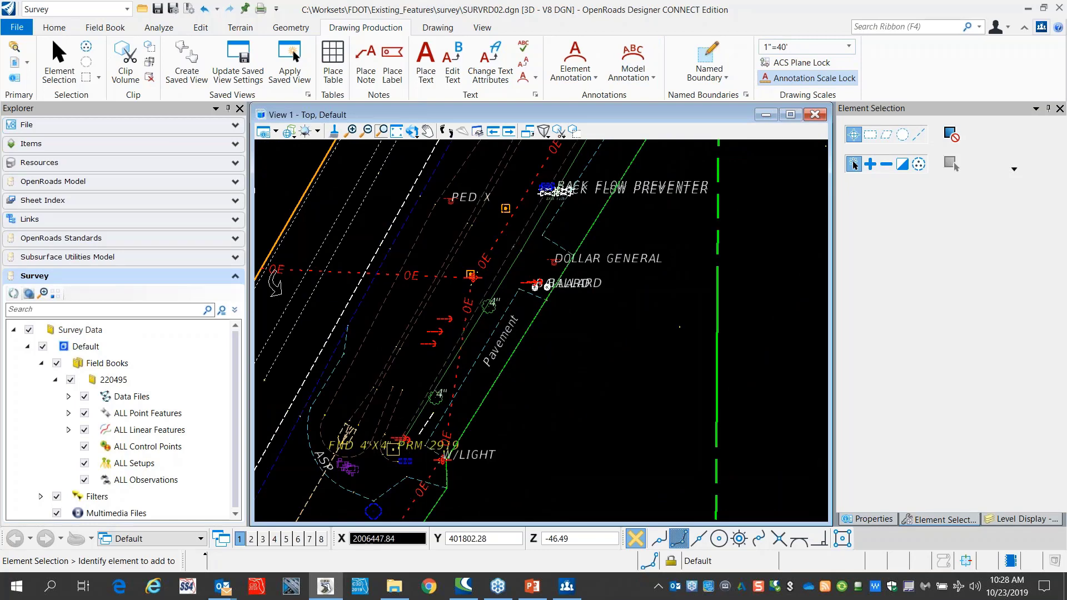
Step: Switch to the PowerPoint presentation, advance to the slide on elevation decorations, and return to OpenRoads Designer
{"action": "left_click", "coordinate": [532, 592]}
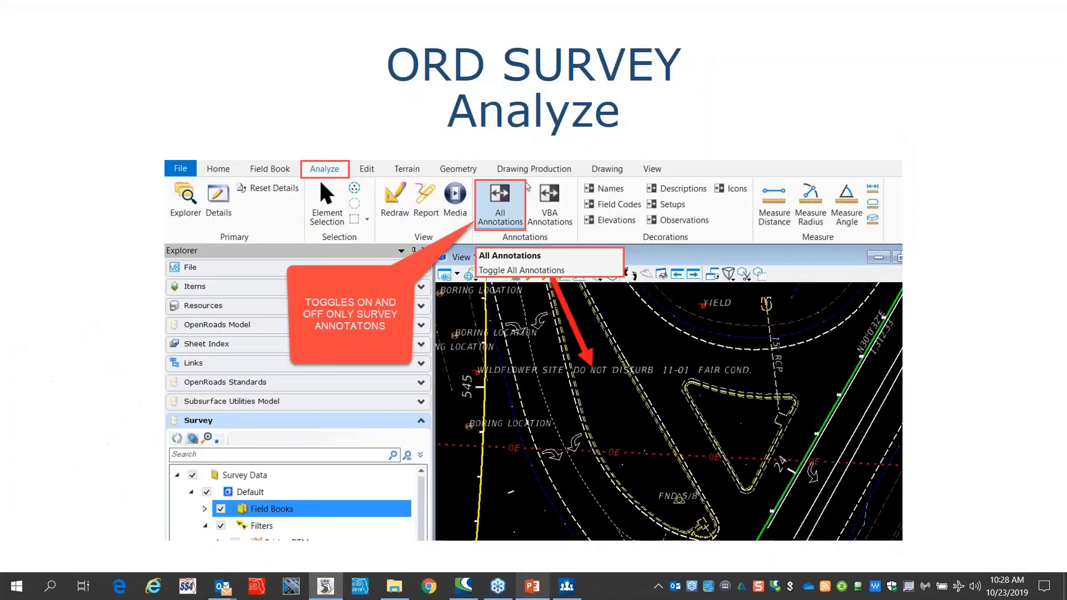
{"action": "left_click", "coordinate": [548, 250]}
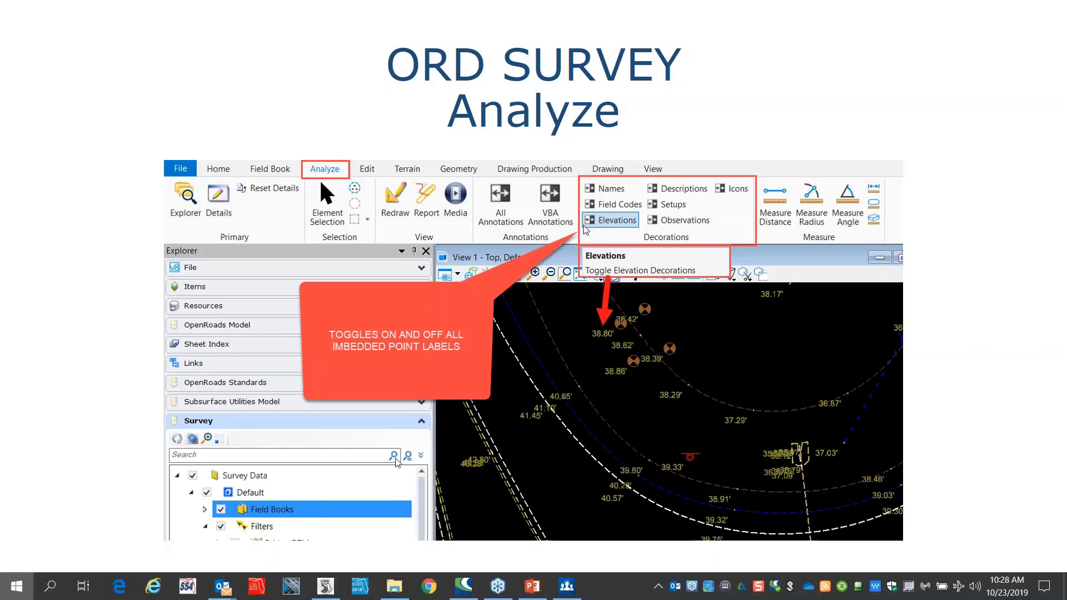
{"action": "key", "text": "super"}
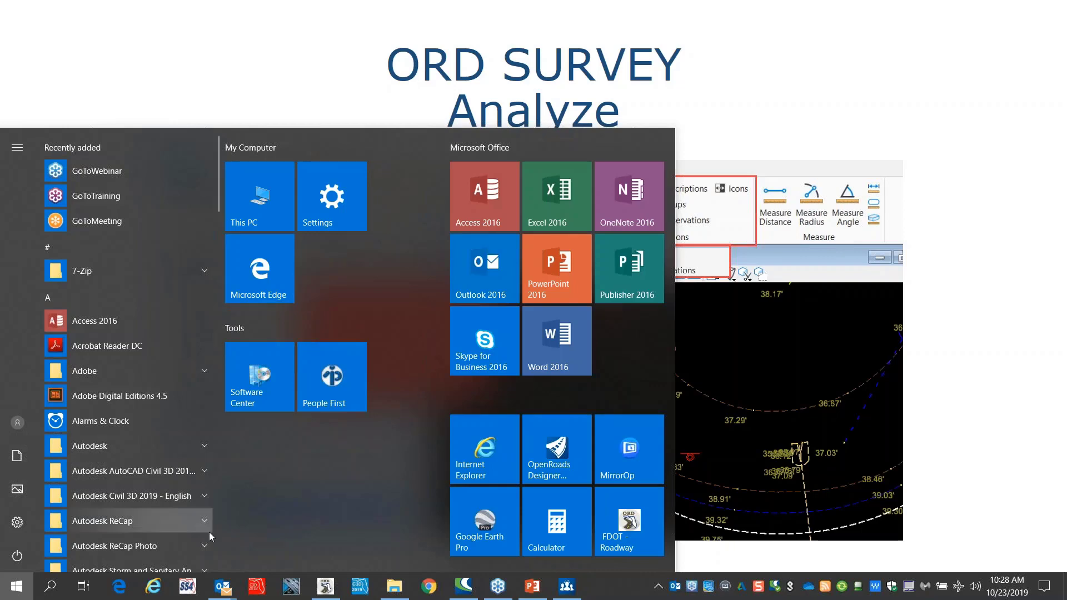
{"action": "left_click", "coordinate": [325, 586]}
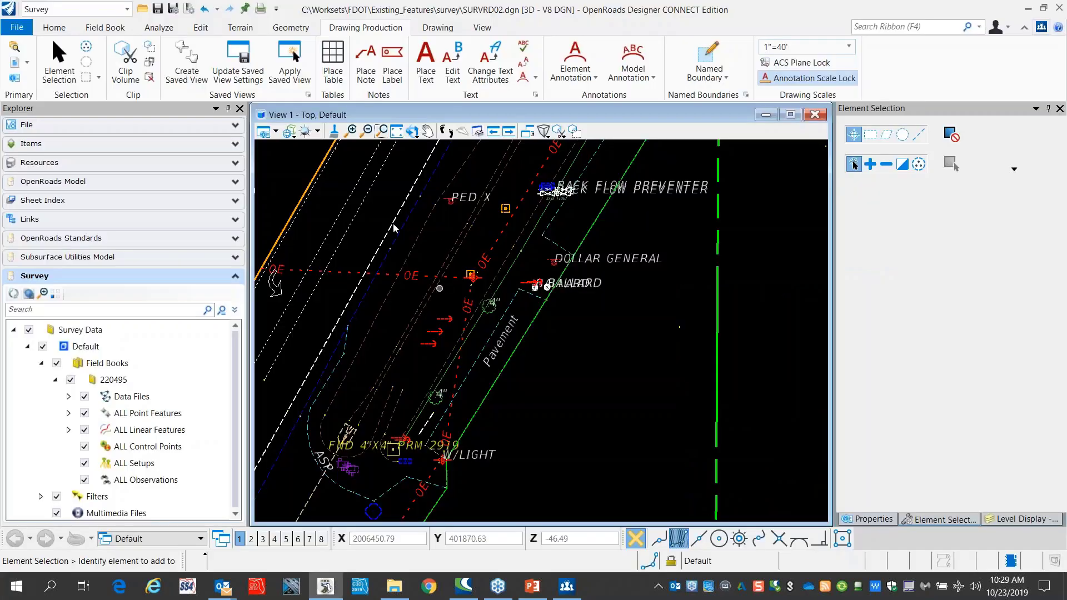
Step: Turn on the name decorations with the Analyze tools and inspect the point names along the road and around the buildings
{"action": "left_click", "coordinate": [105, 29]}
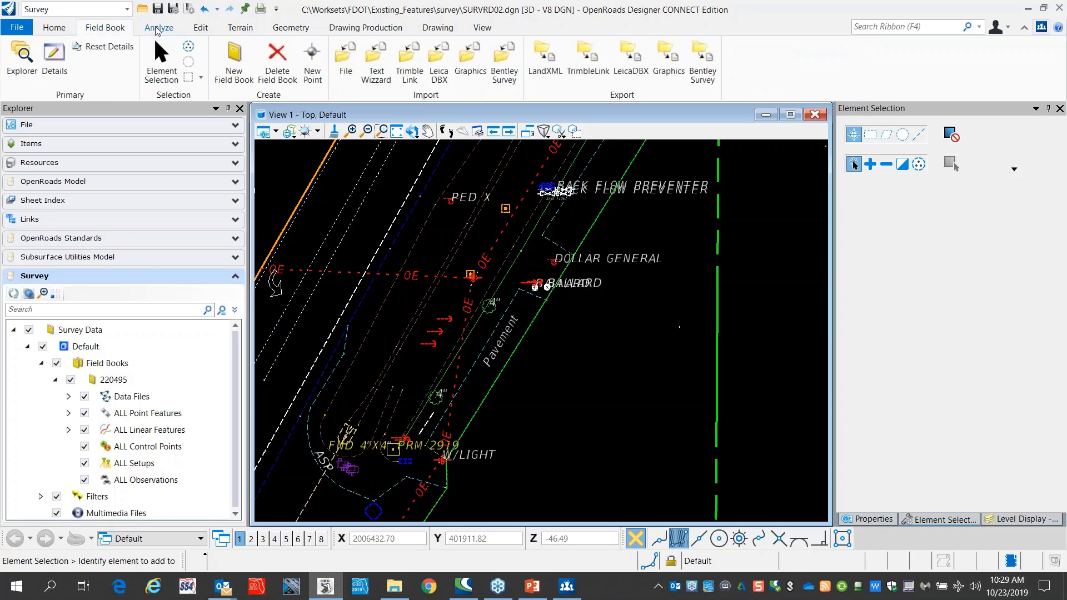
{"action": "left_click", "coordinate": [158, 28]}
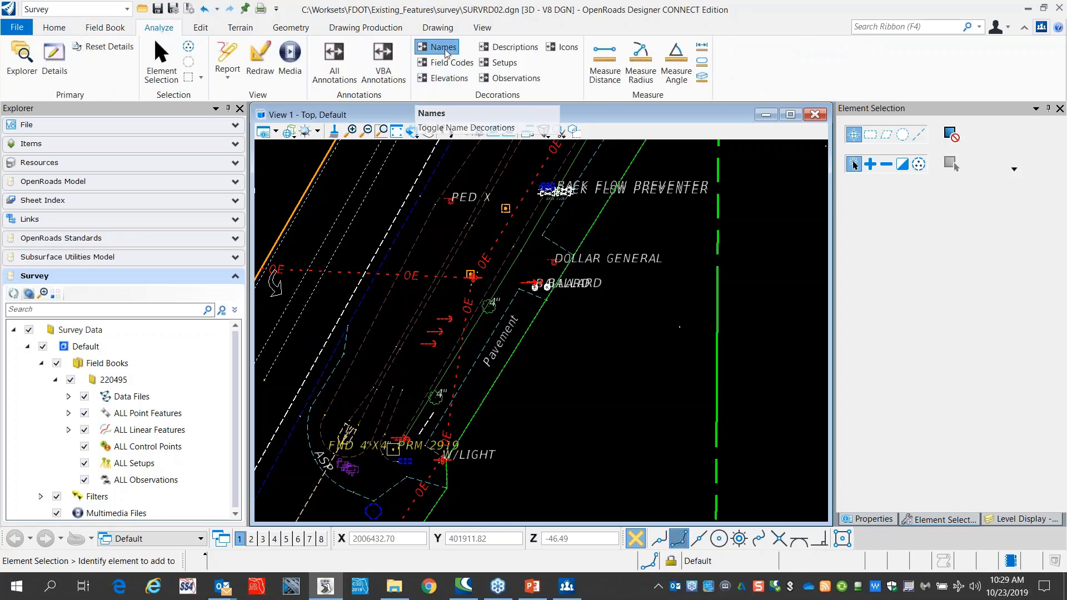
{"action": "left_click", "coordinate": [448, 51]}
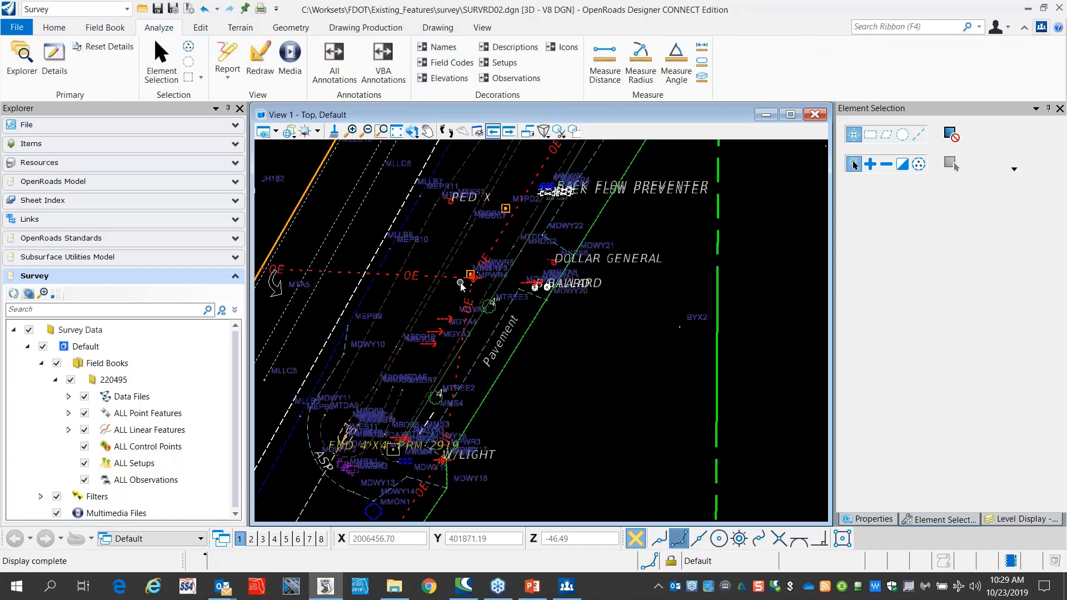
{"action": "scroll", "coordinate": [460, 280], "scroll_direction": "down", "scroll_amount": 3}
{"action": "scroll", "coordinate": [461, 265], "scroll_direction": "up", "scroll_amount": 3}
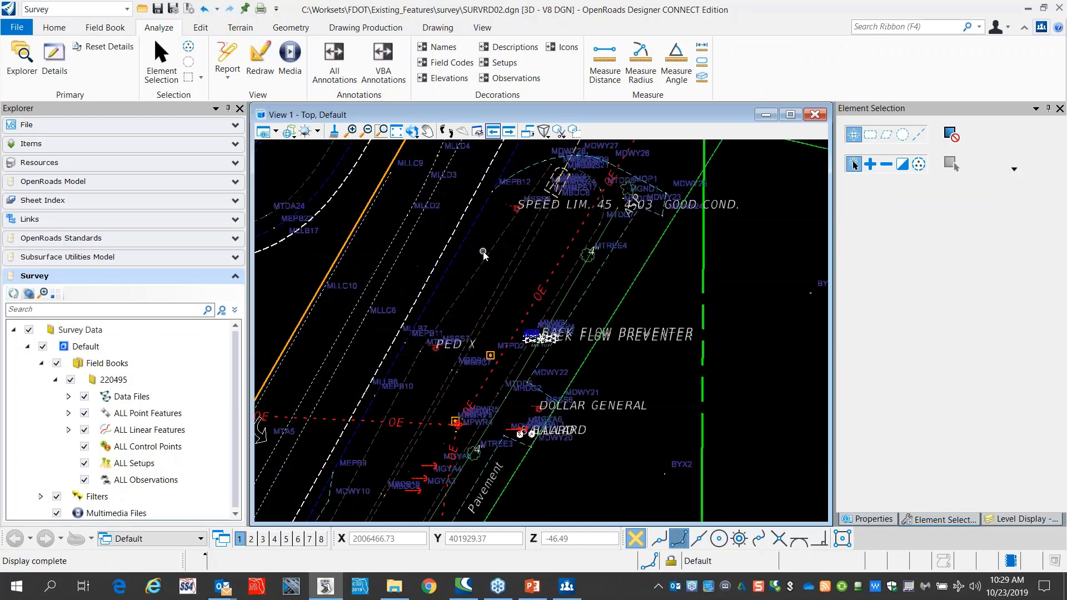
{"action": "scroll", "coordinate": [460, 187], "scroll_direction": "up", "scroll_amount": 5}
{"action": "scroll", "coordinate": [459, 183], "scroll_direction": "up", "scroll_amount": 2}
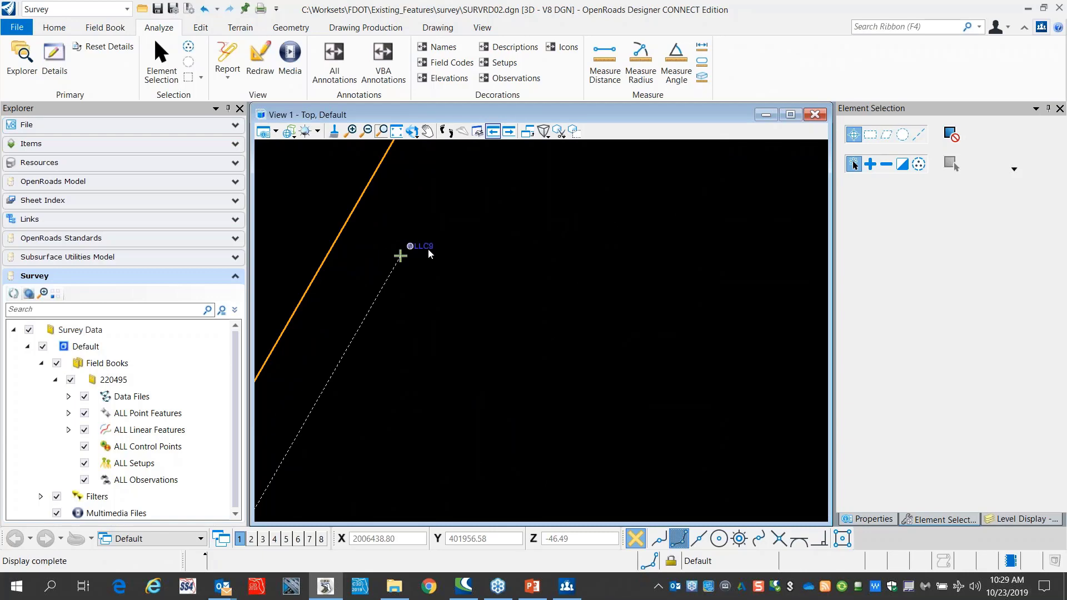
{"action": "middle_click", "coordinate": [428, 250]}
{"action": "middle_click", "coordinate": [428, 249]}
{"action": "scroll", "coordinate": [436, 232], "scroll_direction": "up", "scroll_amount": 4}
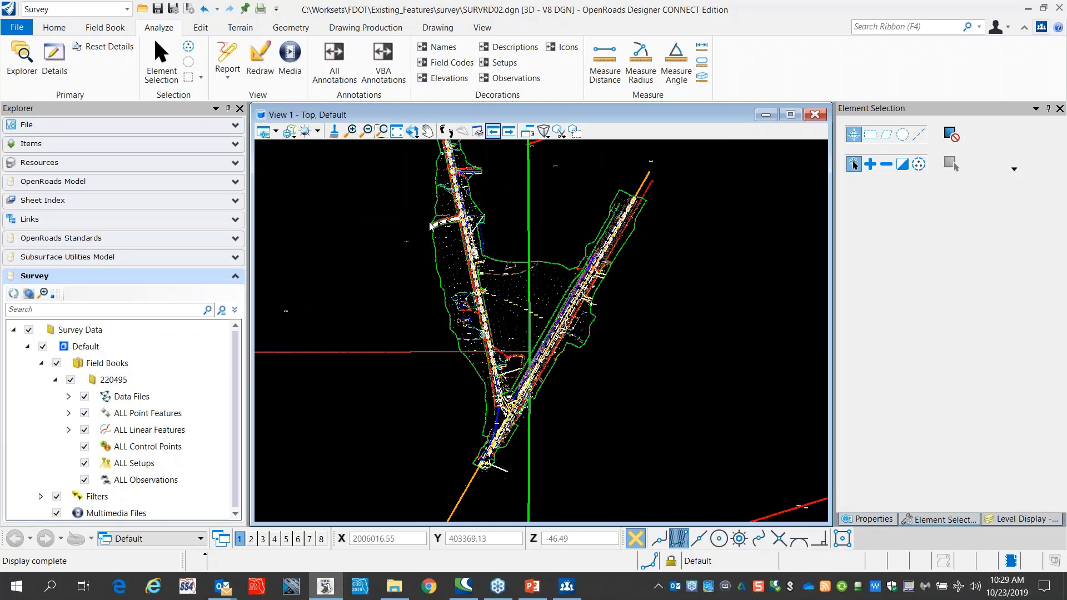
{"action": "scroll", "coordinate": [430, 224], "scroll_direction": "up", "scroll_amount": 5}
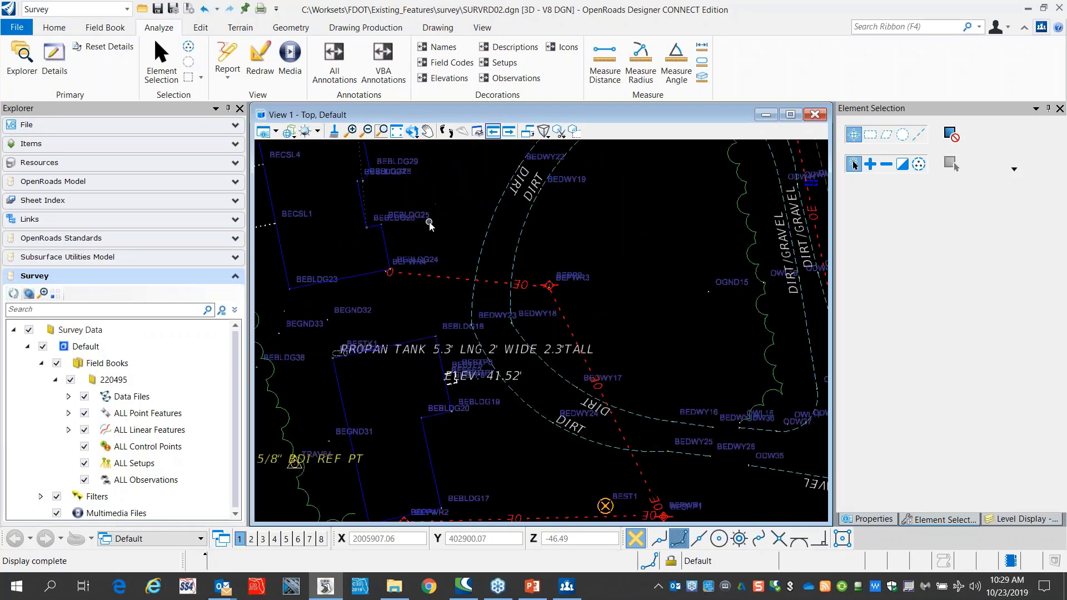
Step: Set Display Names to Off for the Survey Decorators in the View Options - Civil preferences and return to the drawing
{"action": "left_click", "coordinate": [16, 28]}
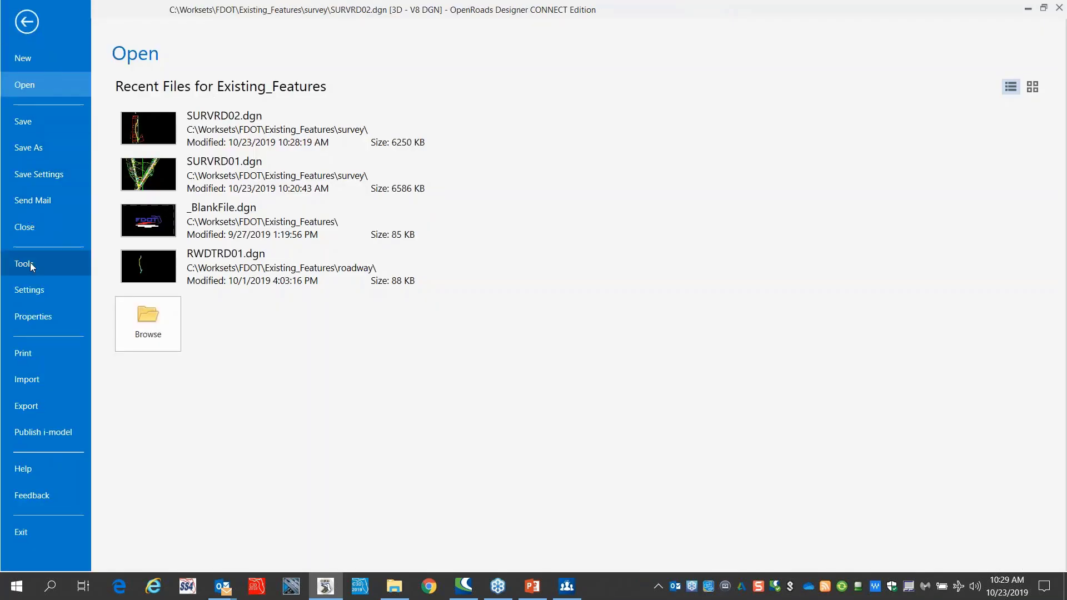
{"action": "left_click", "coordinate": [29, 288]}
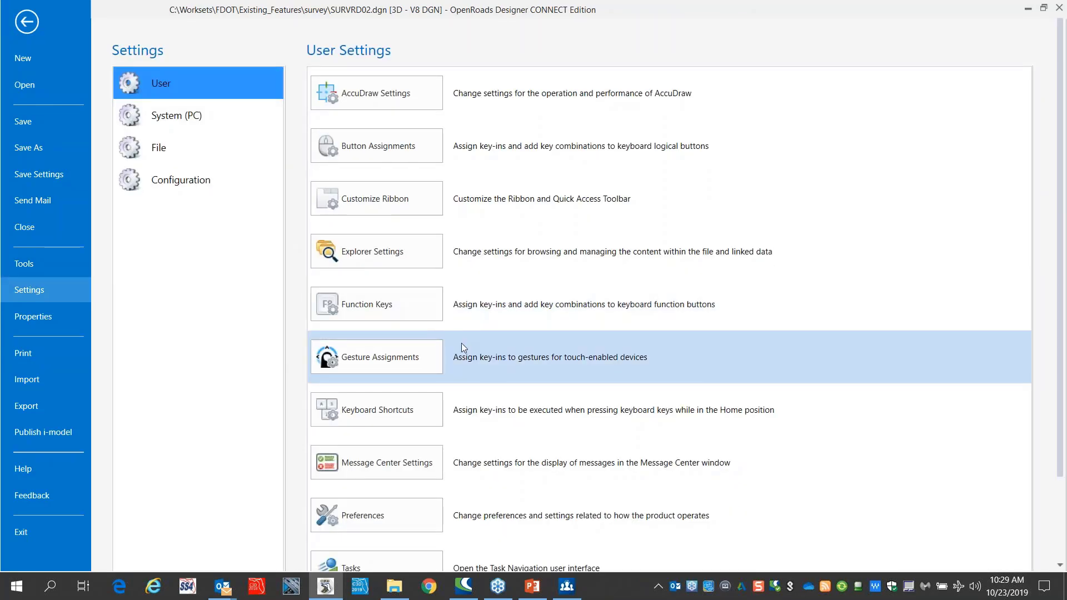
{"action": "left_click", "coordinate": [387, 526]}
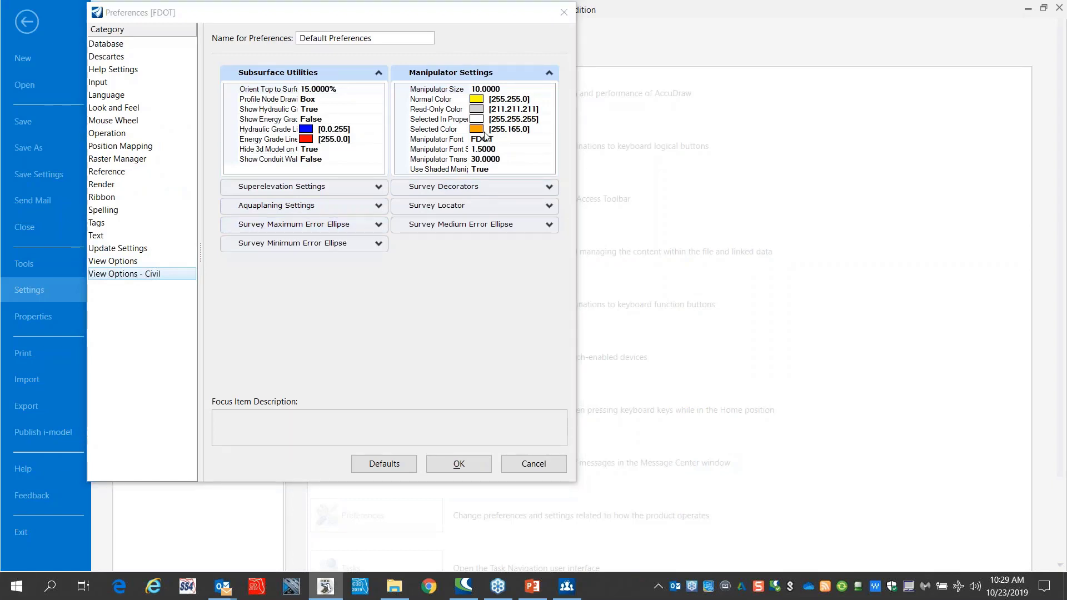
{"action": "left_click", "coordinate": [549, 187]}
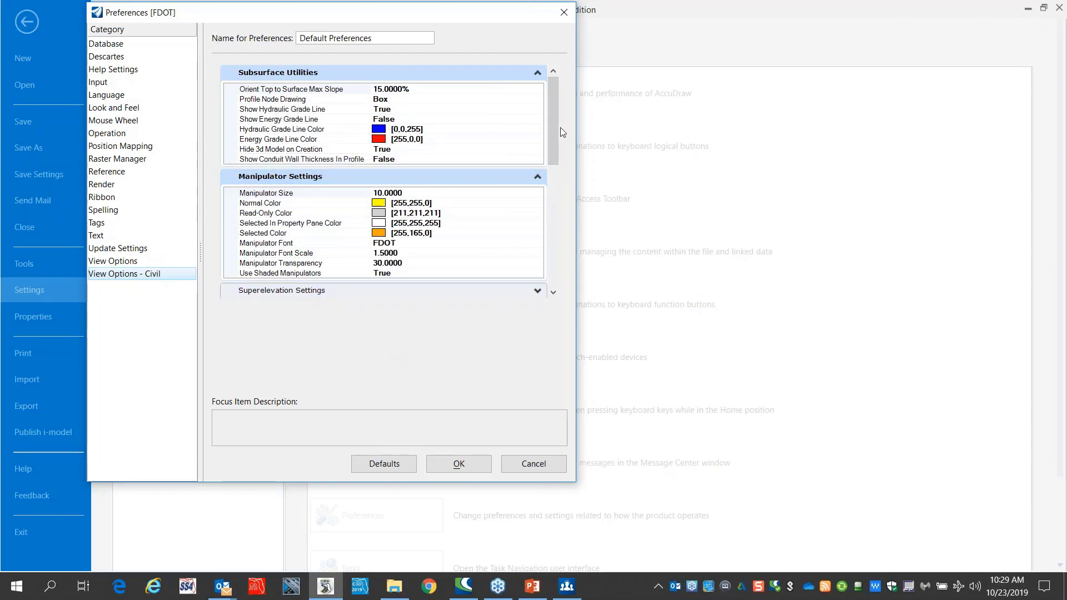
{"action": "left_click_drag", "start_coordinate": [556, 158], "coordinate": [549, 224]}
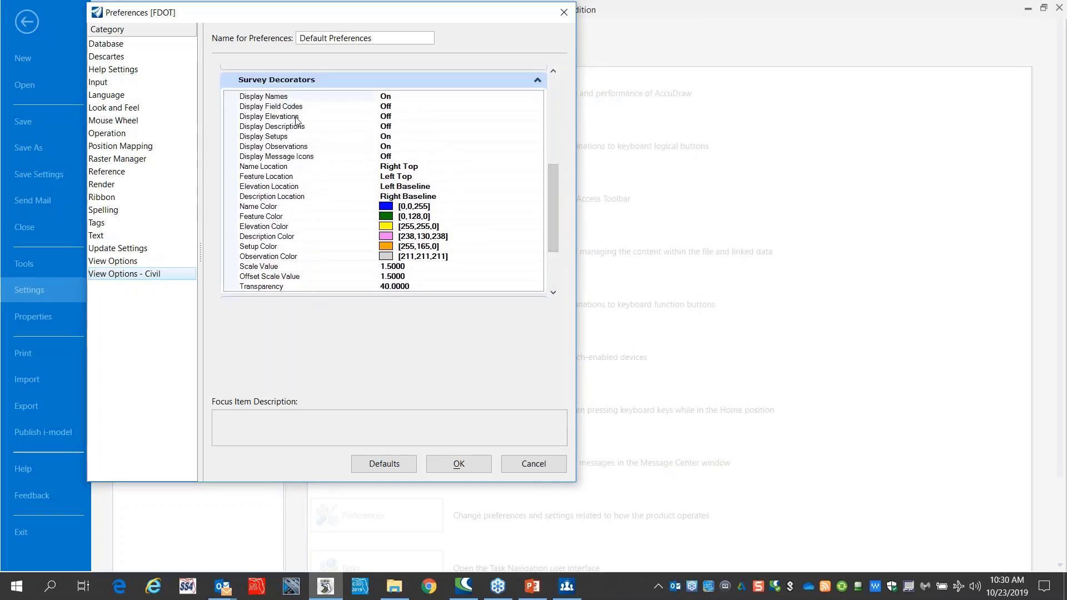
{"action": "left_click", "coordinate": [392, 97]}
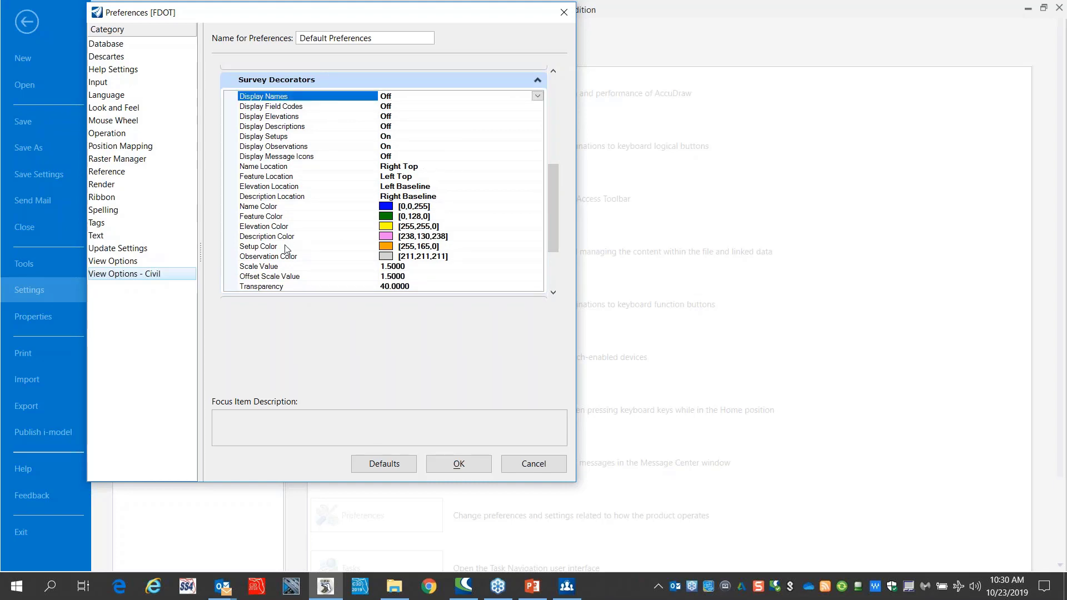
{"action": "left_click", "coordinate": [472, 465]}
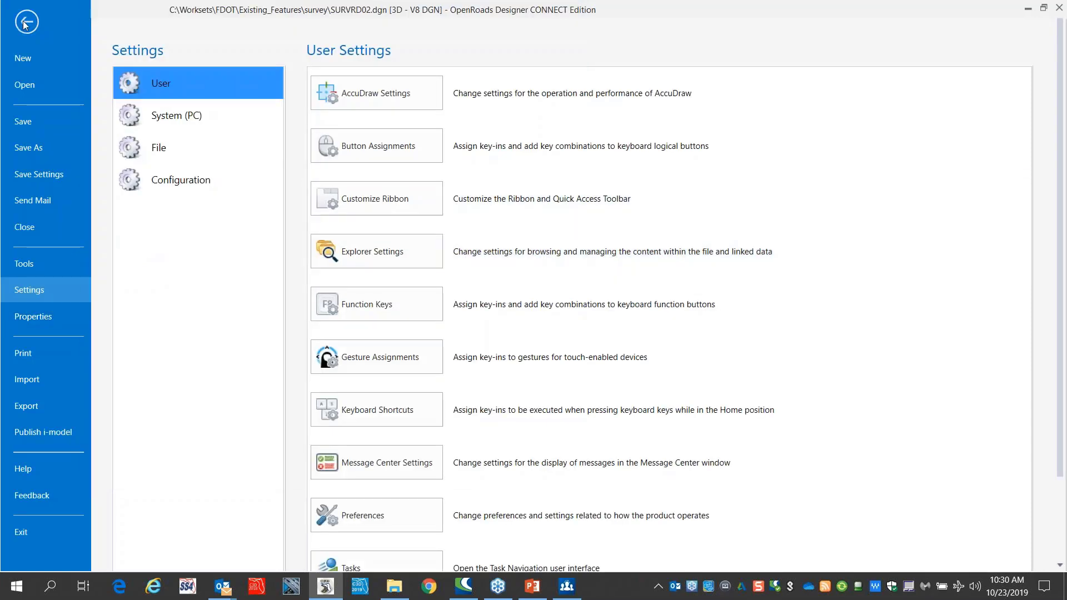
{"action": "left_click", "coordinate": [24, 23]}
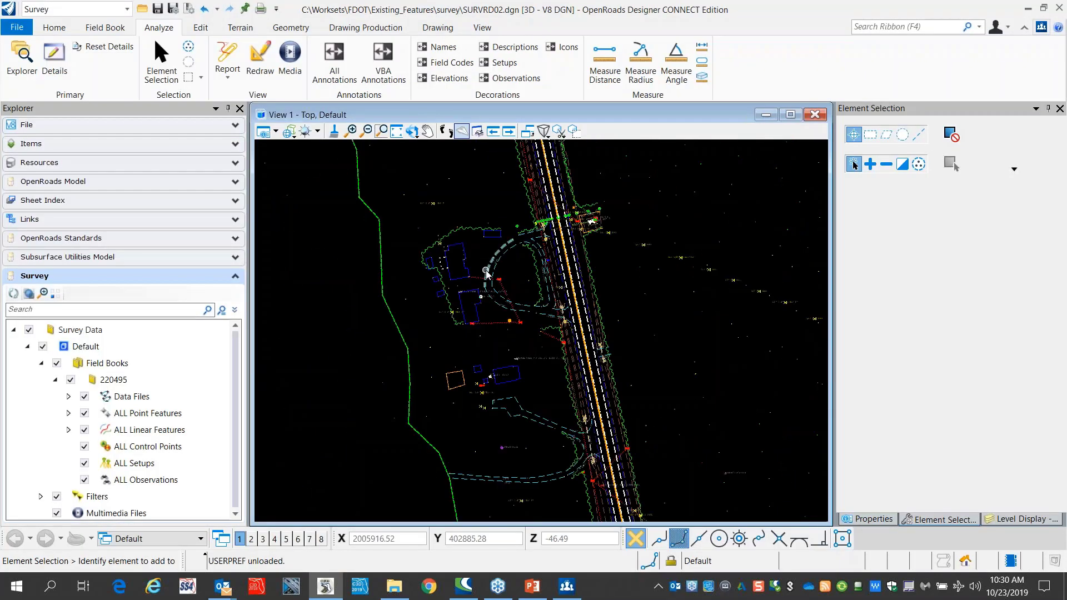
{"action": "scroll", "coordinate": [510, 248], "scroll_direction": "up", "scroll_amount": 2}
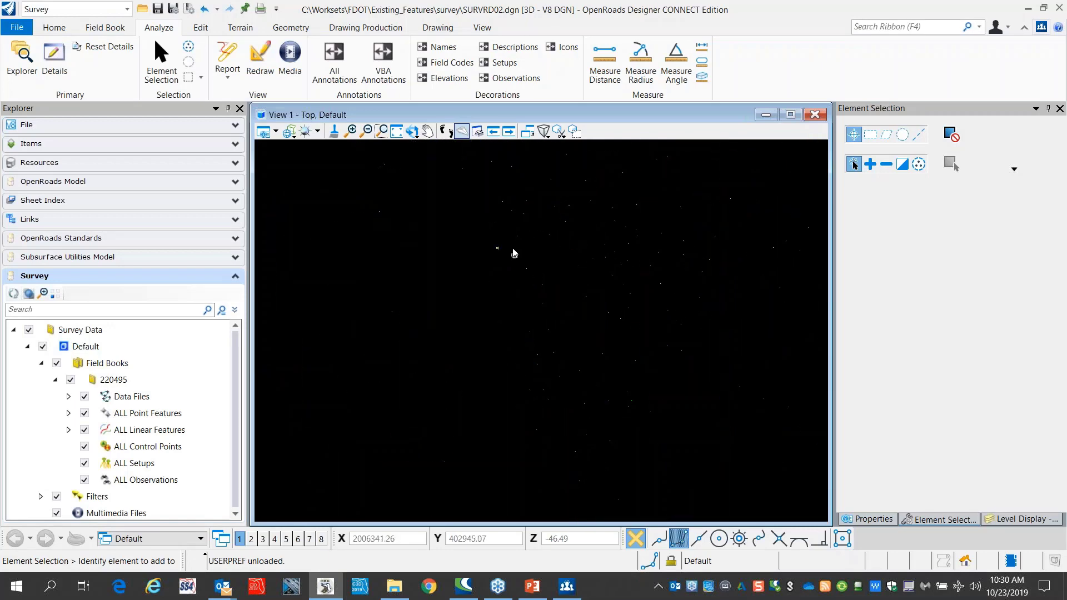
{"action": "scroll", "coordinate": [511, 225], "scroll_direction": "down", "scroll_amount": 3}
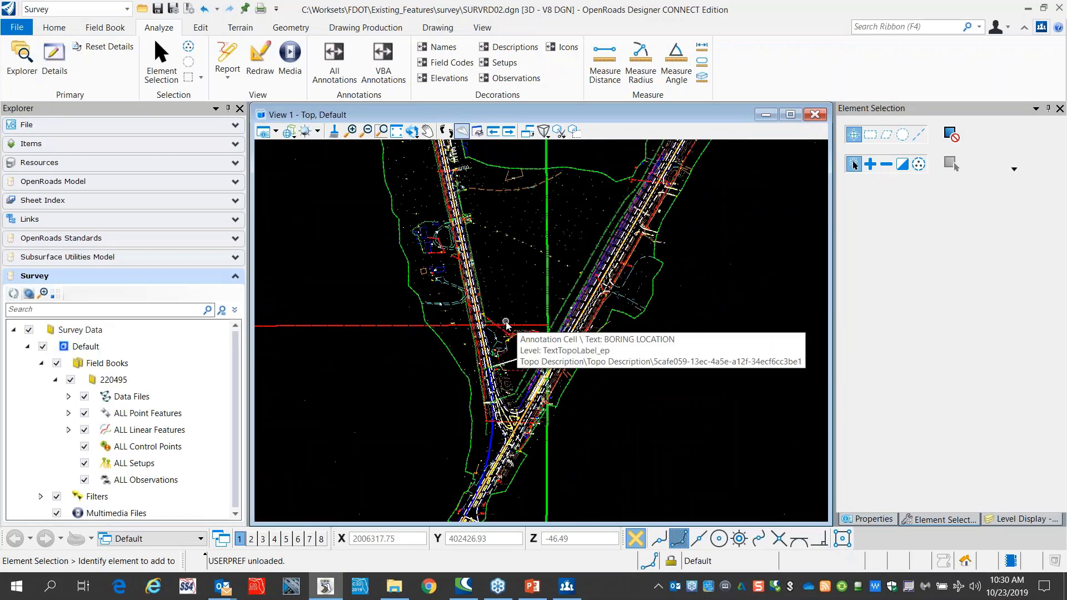
{"action": "key", "text": "super"}
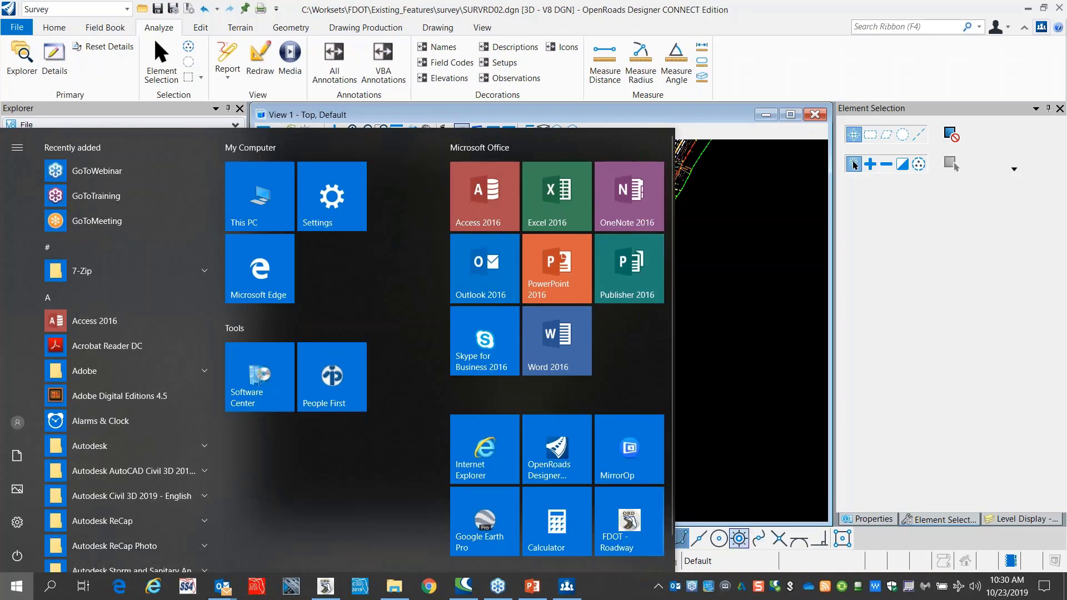
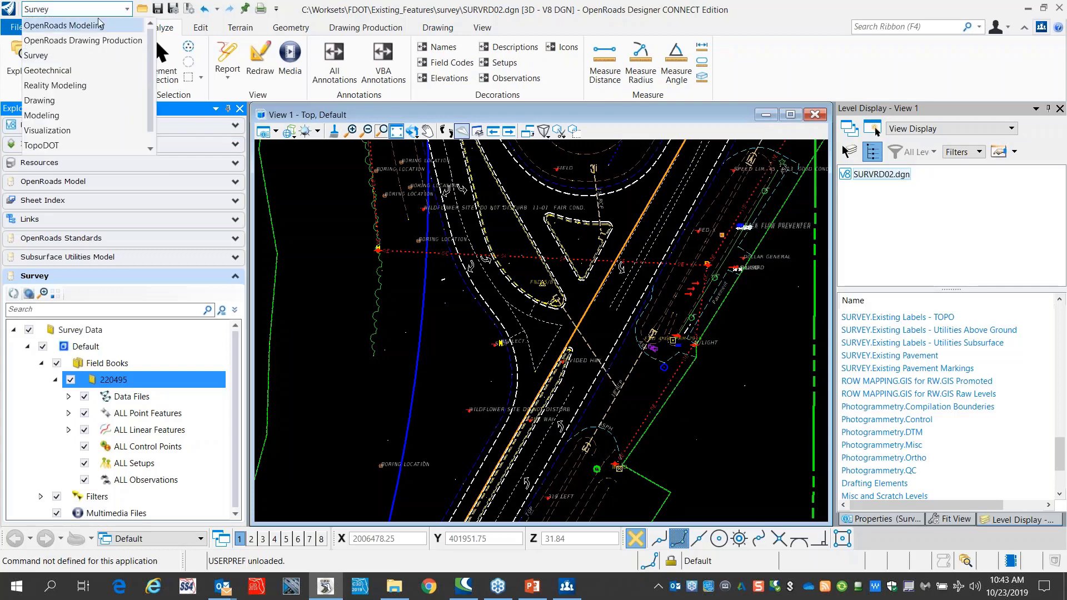
Step: Switch to the OpenRoads Modeling workflow and choose the MODLRD 3D Modeling File type from Roadway Files for a new FDOT file
{"action": "left_click", "coordinate": [84, 20]}
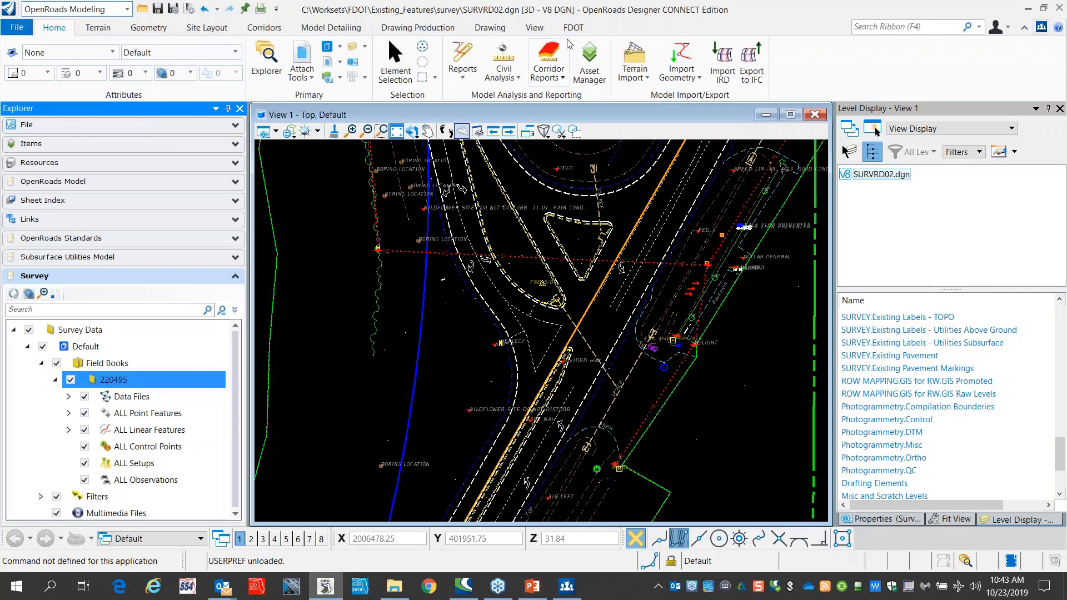
{"action": "left_click", "coordinate": [573, 29]}
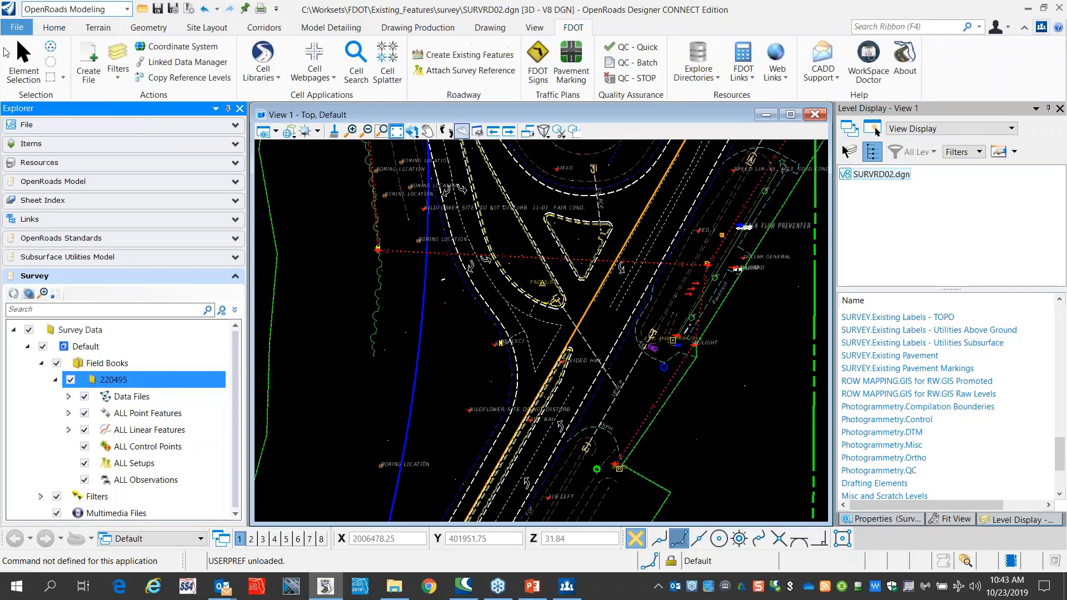
{"action": "left_click", "coordinate": [93, 60]}
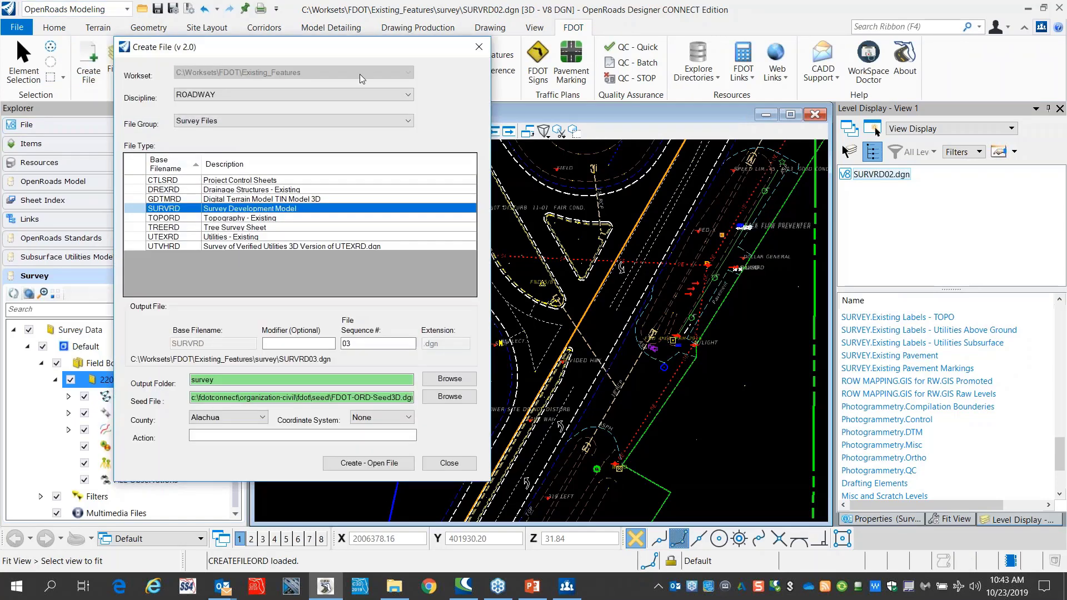
{"action": "left_click", "coordinate": [403, 124]}
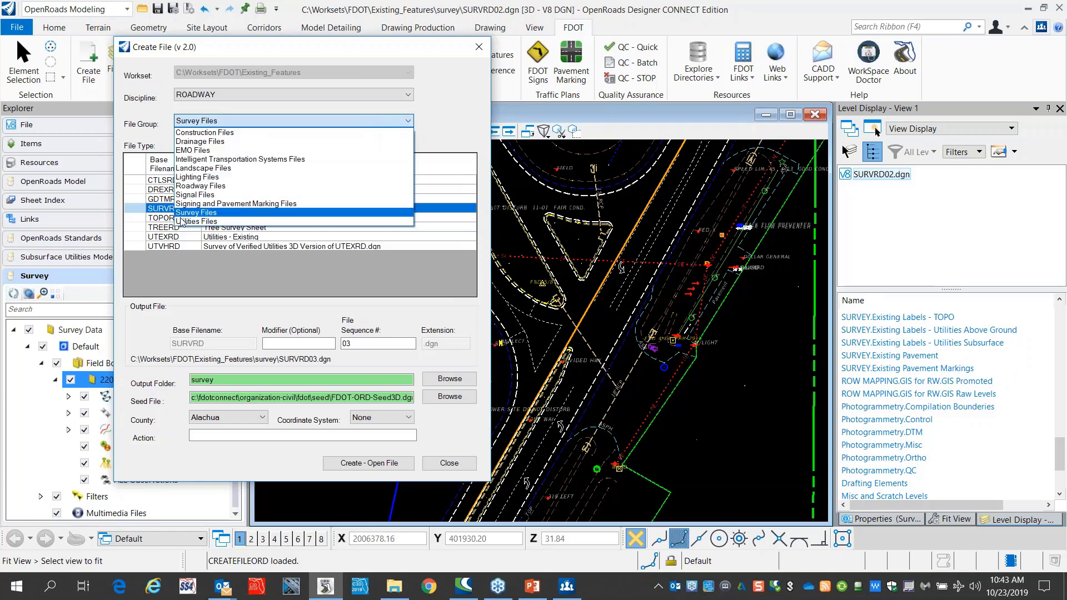
{"action": "left_click", "coordinate": [227, 186]}
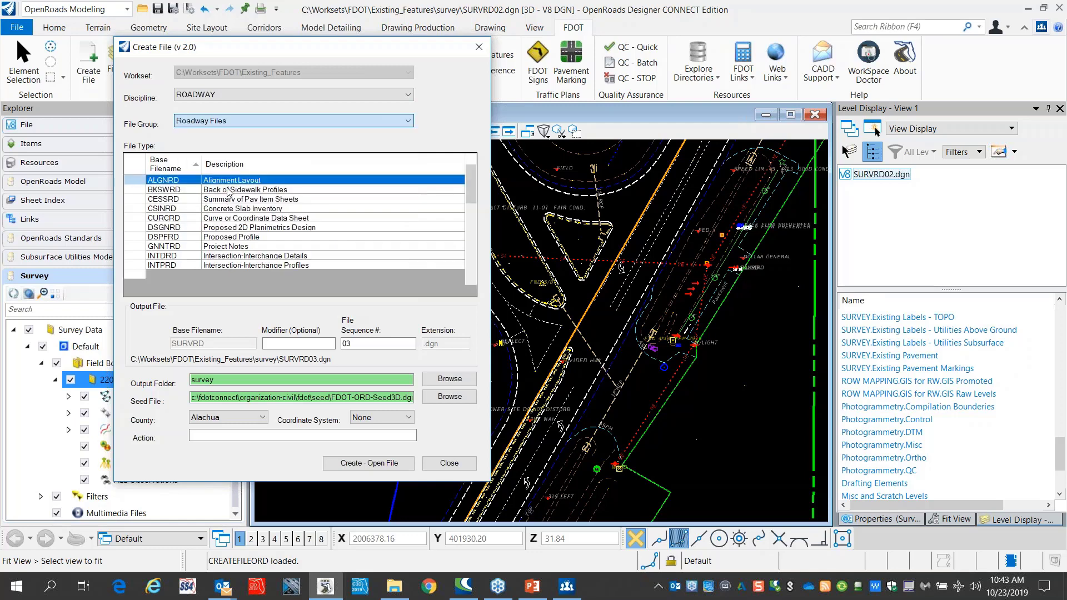
{"action": "scroll", "coordinate": [191, 227], "scroll_direction": "down", "scroll_amount": 3}
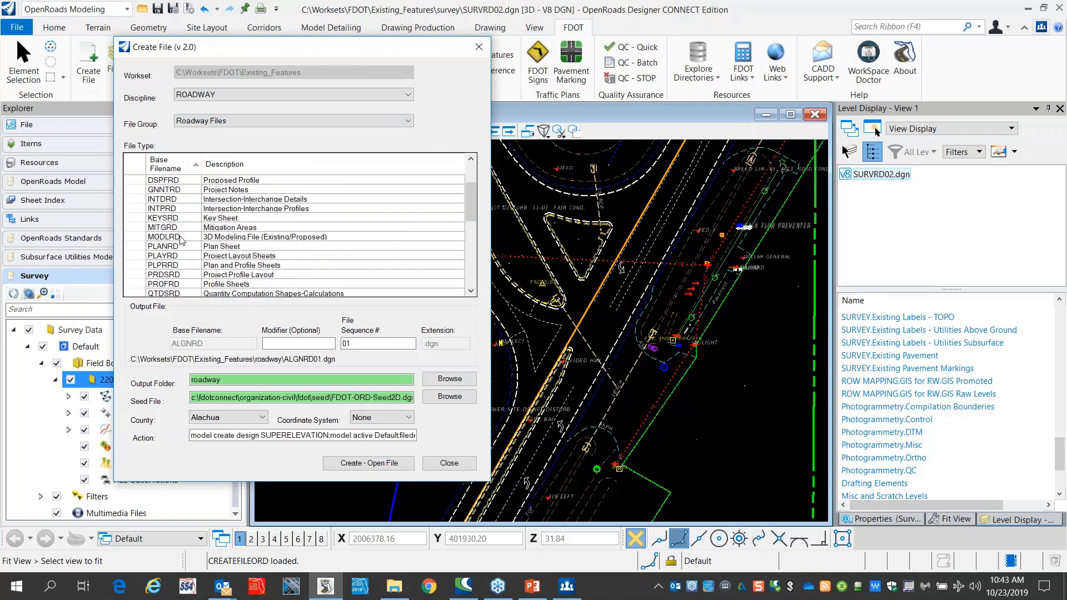
{"action": "left_click", "coordinate": [181, 237]}
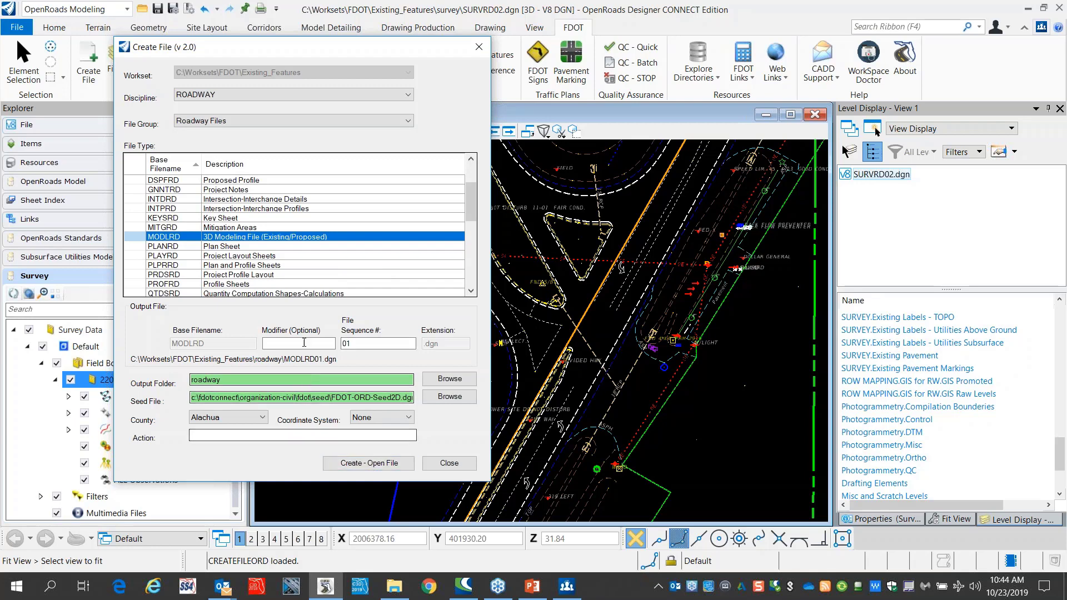
Step: Add the filename modifier _ex_, create and open MODLRD_ex_01.dgn, and close the file creation dialog
{"action": "left_click", "coordinate": [295, 345]}
{"action": "type", "text": "_ex_"}
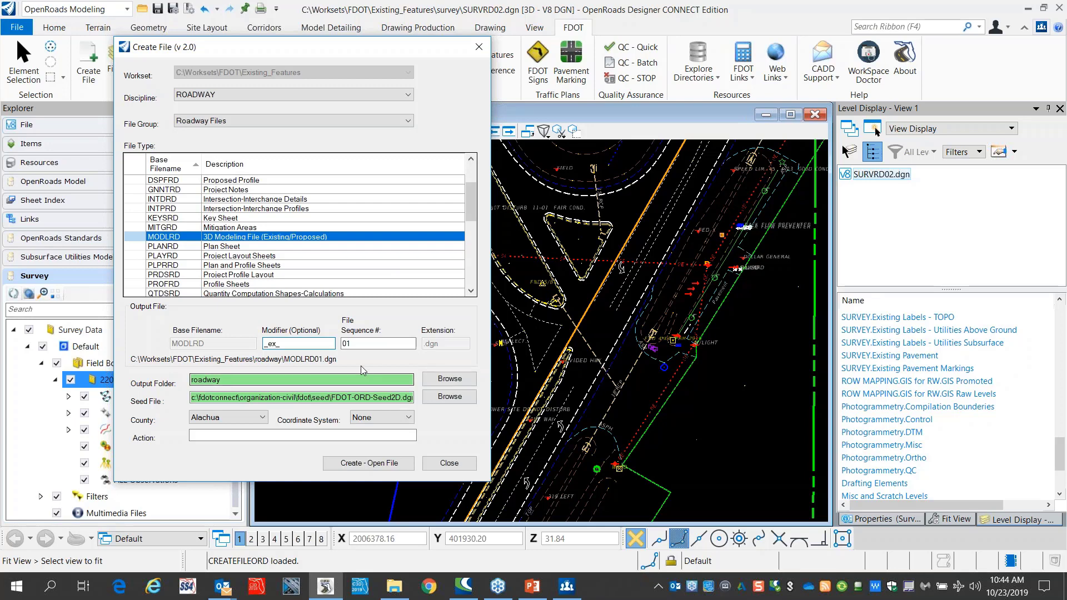
{"action": "left_click", "coordinate": [365, 463]}
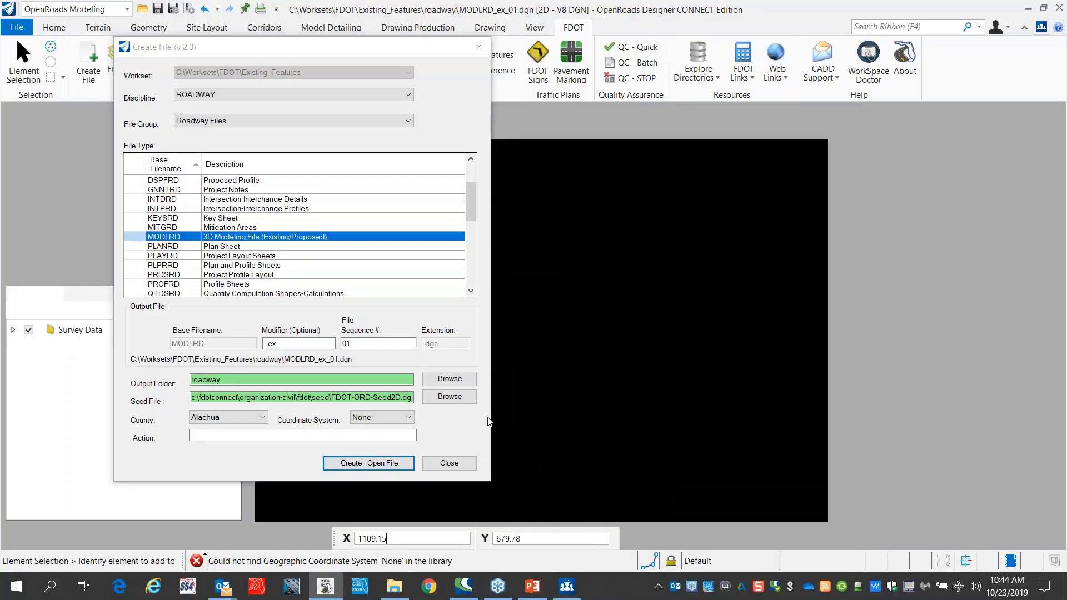
{"action": "left_click", "coordinate": [454, 467]}
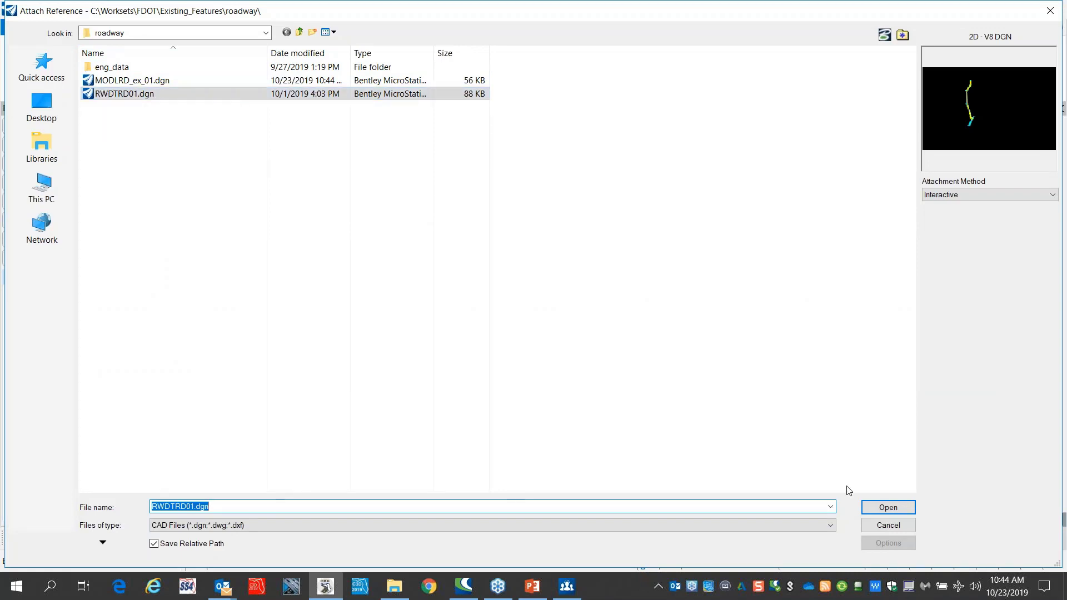
Step: Attach RWDTRD01.dgn from the roadway folder as a reference with Coincident - World orientation
{"action": "left_click", "coordinate": [902, 506]}
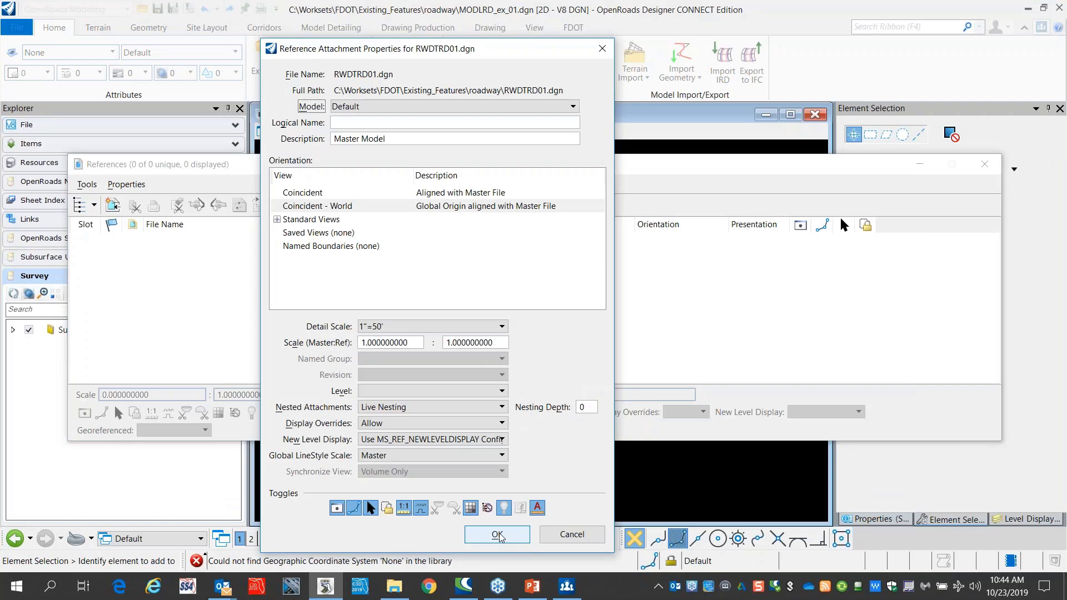
{"action": "left_click", "coordinate": [497, 535]}
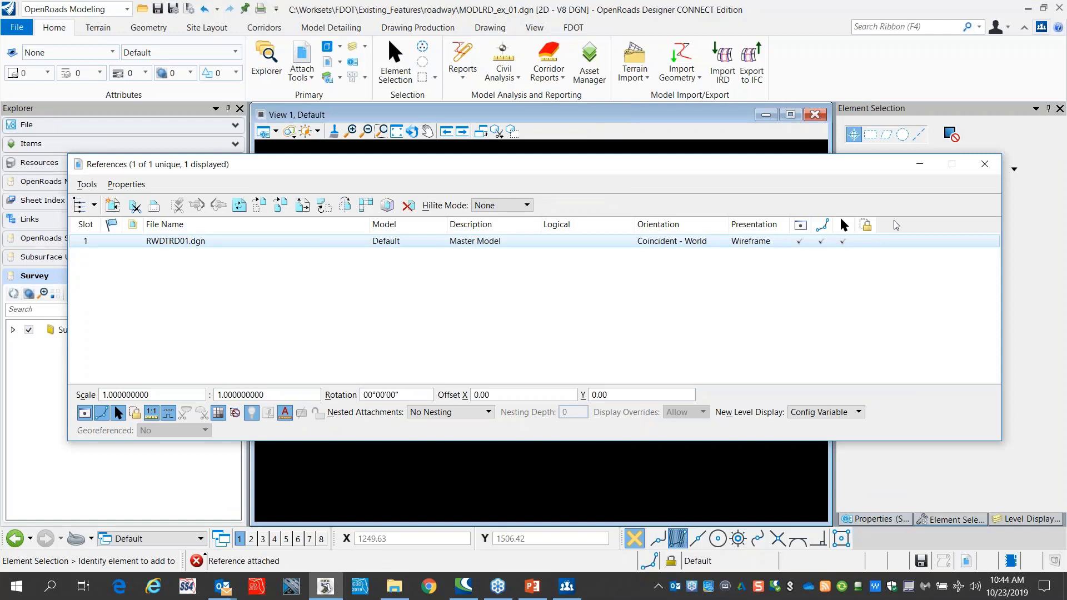
Step: Copy the reference levels RWLine and RWLine_ep from RWDTRD01.dgn into the active file
{"action": "left_click", "coordinate": [573, 28]}
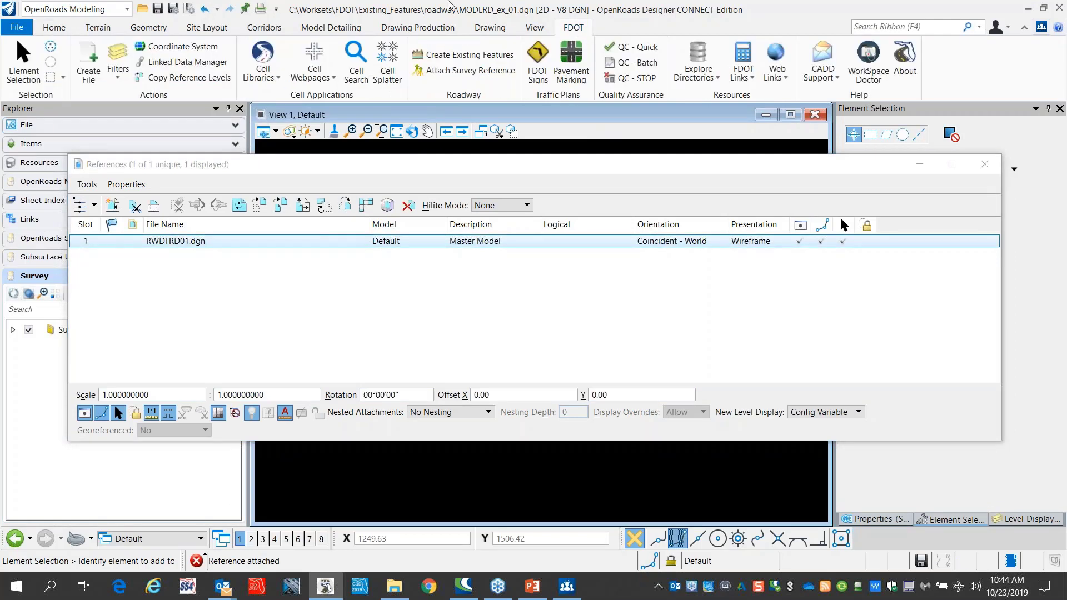
{"action": "left_click", "coordinate": [460, 237]}
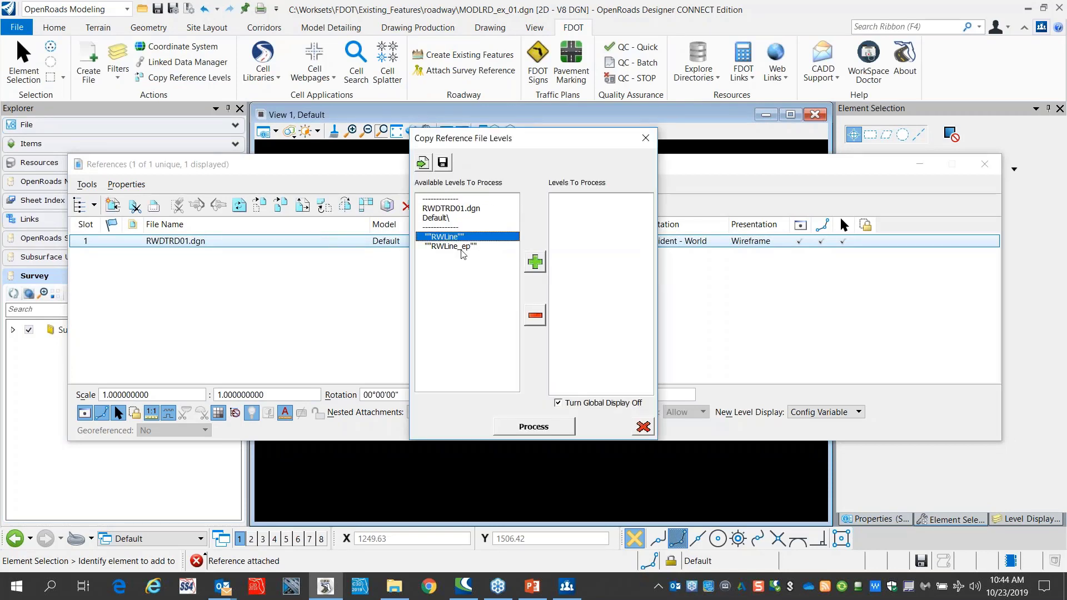
{"action": "left_click", "coordinate": [461, 246], "text": "shift"}
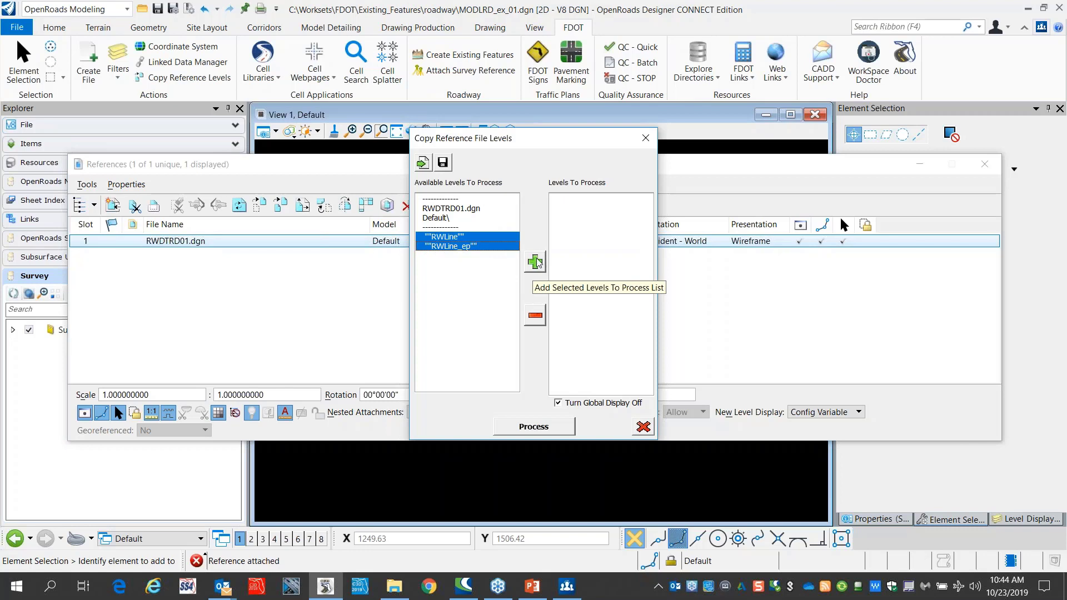
{"action": "left_click", "coordinate": [535, 262]}
{"action": "left_click", "coordinate": [540, 429]}
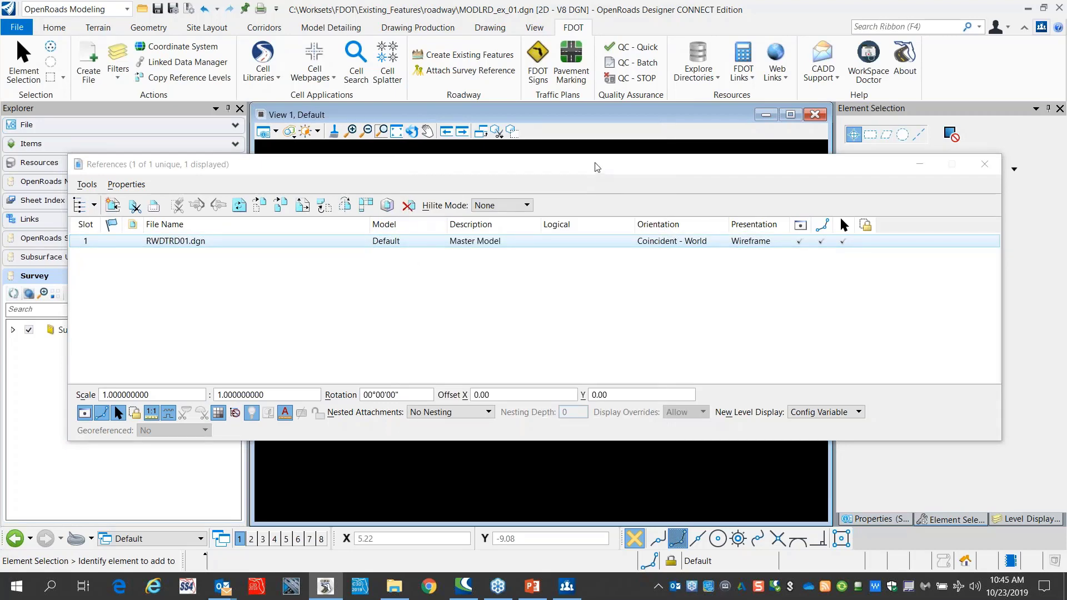
Step: Close the References dialog and fit the view to the right-of-way lines
{"action": "left_click_drag", "start_coordinate": [596, 167], "coordinate": [569, 176]}
{"action": "left_click", "coordinate": [59, 193]}
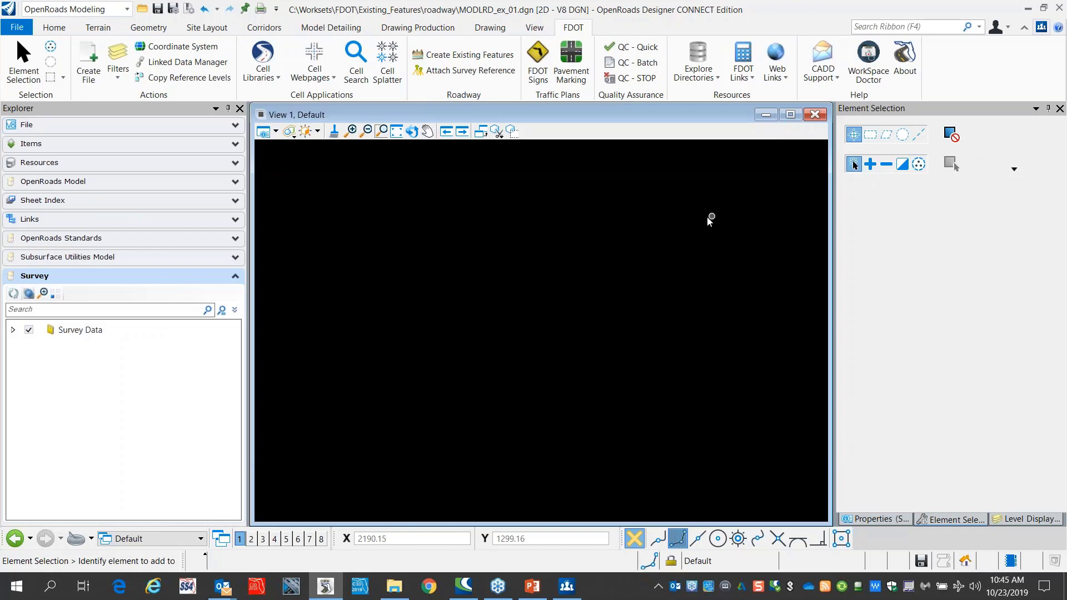
{"action": "left_click", "coordinate": [396, 131]}
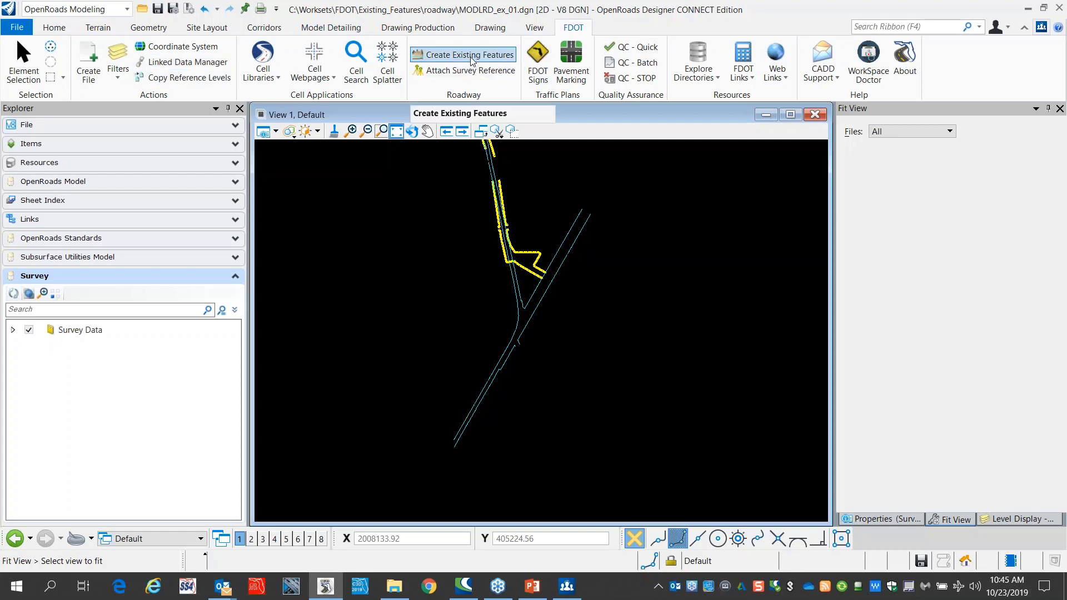
Step: Start Create Existing Features and attach SURVRD02.dgn from the survey folder as the required survey reference
{"action": "key", "text": "ctrl"}
{"action": "key", "text": "ctrl"}
{"action": "left_click", "coordinate": [466, 56]}
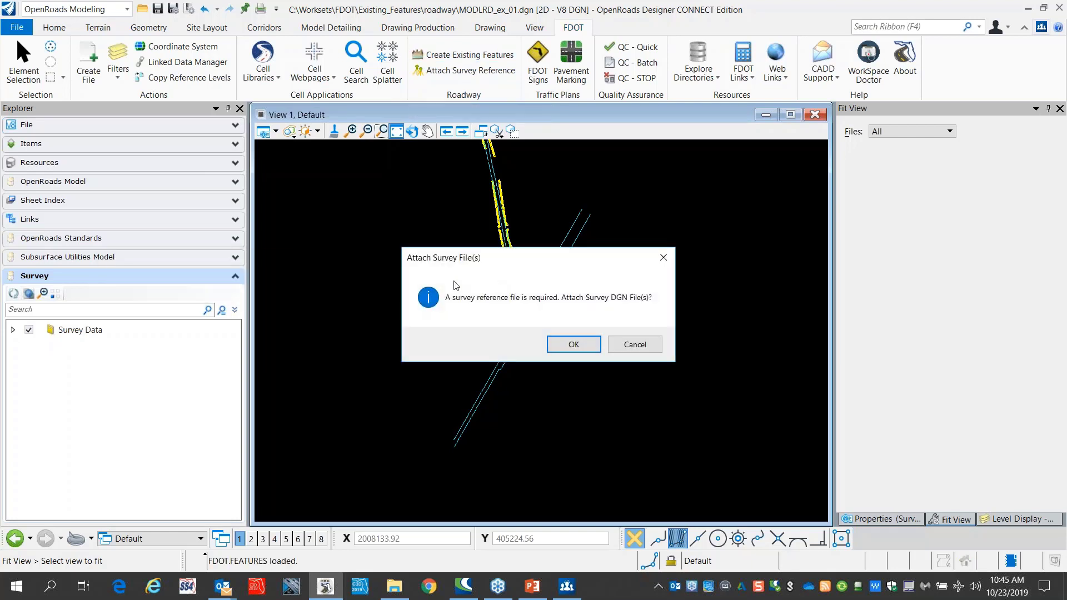
{"action": "left_click", "coordinate": [572, 345]}
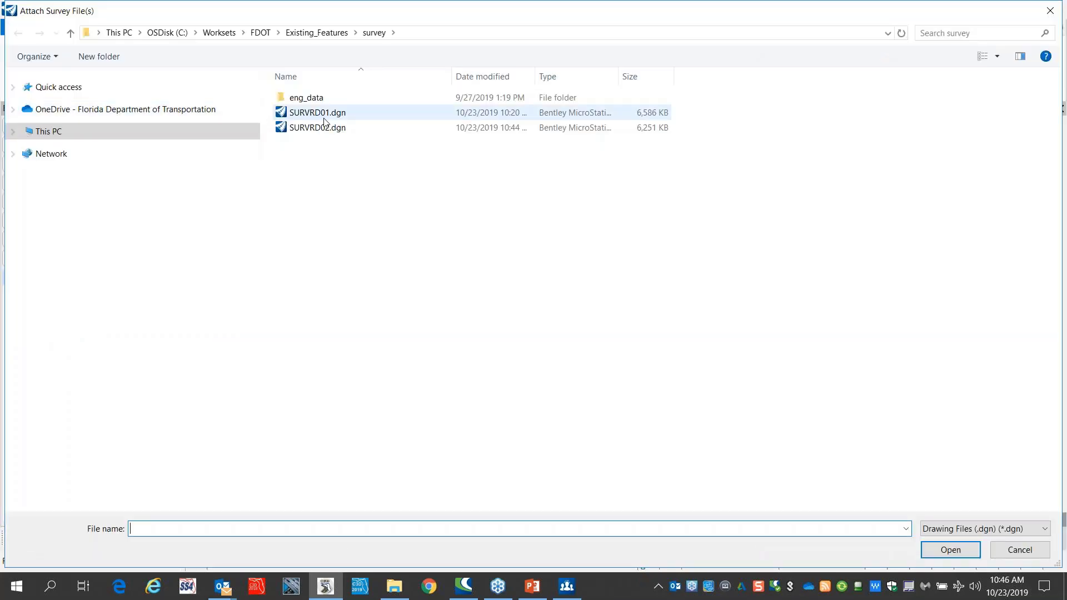
{"action": "left_click", "coordinate": [333, 129]}
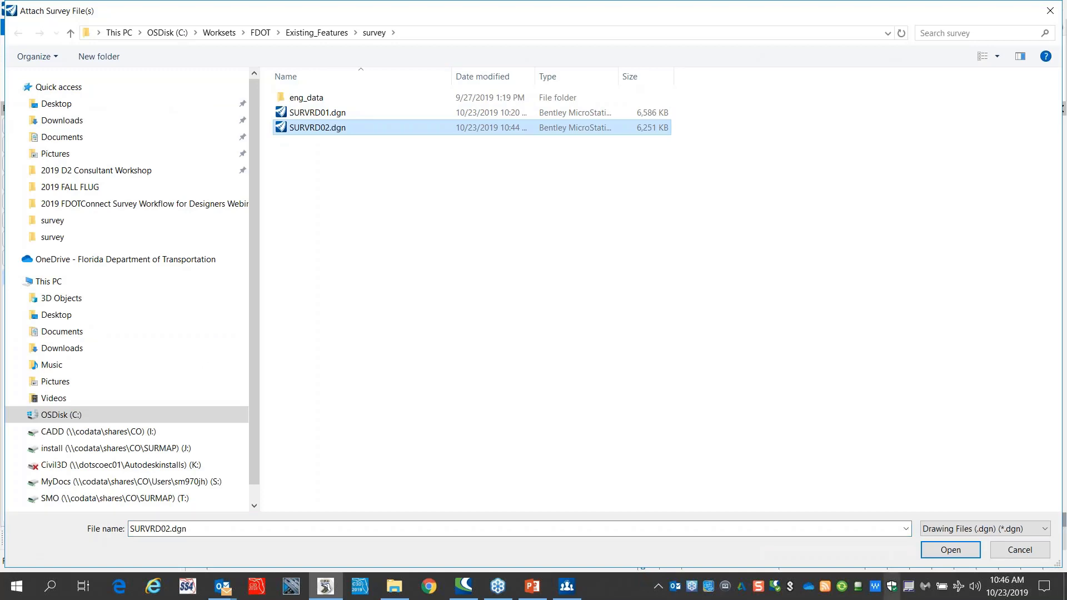
{"action": "left_click", "coordinate": [953, 549]}
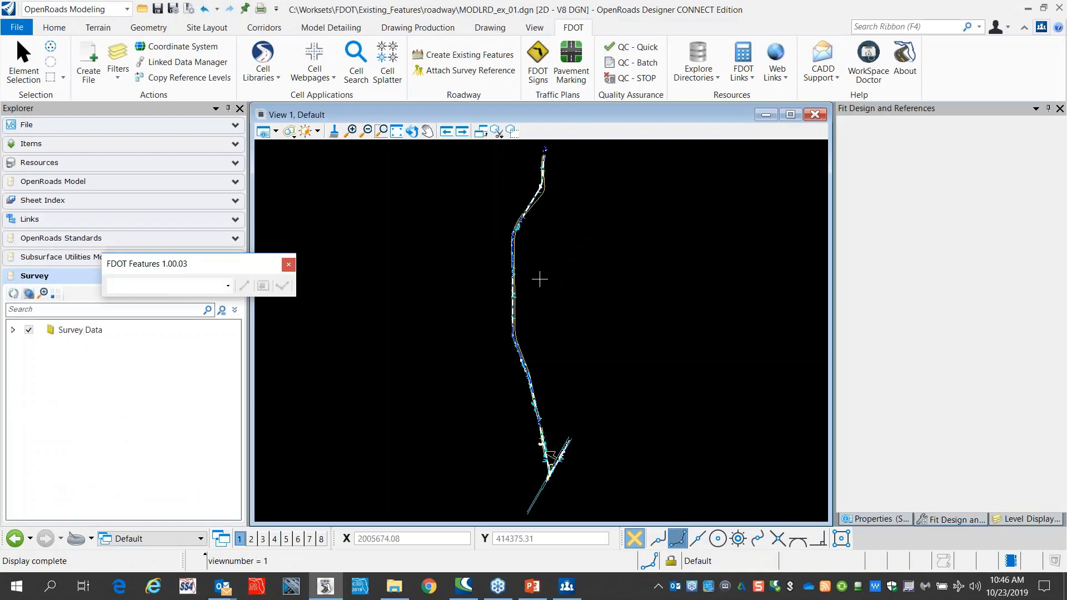
{"action": "scroll", "coordinate": [533, 311], "scroll_direction": "down", "scroll_amount": 2}
{"action": "scroll", "coordinate": [539, 327], "scroll_direction": "up", "scroll_amount": 10}
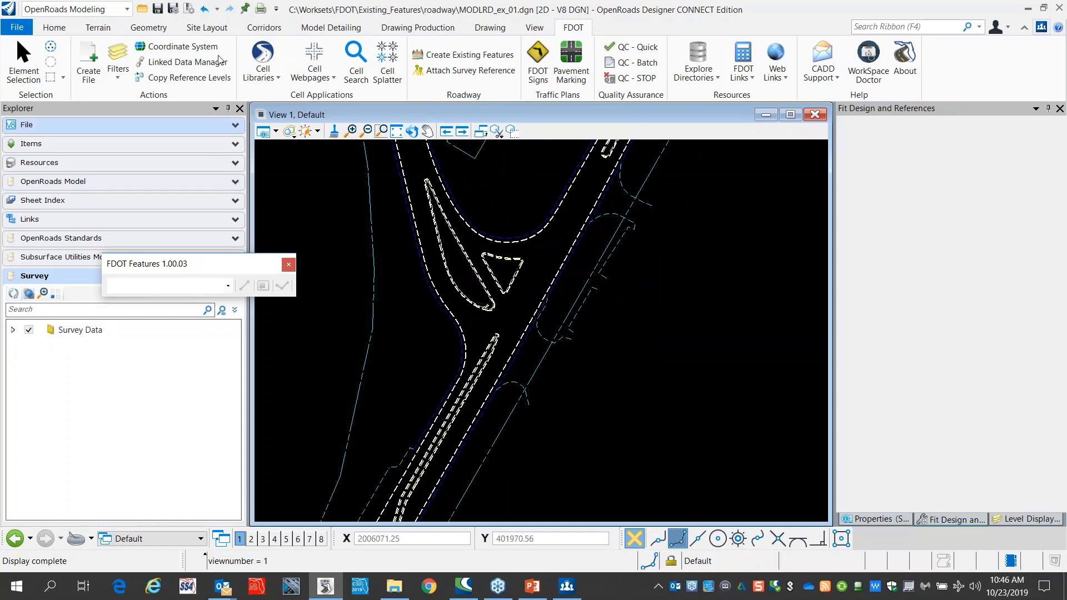
Step: Check the attached survey reference SURVRD02.dgn in the References dialog and close the dialog
{"action": "left_click", "coordinate": [51, 28]}
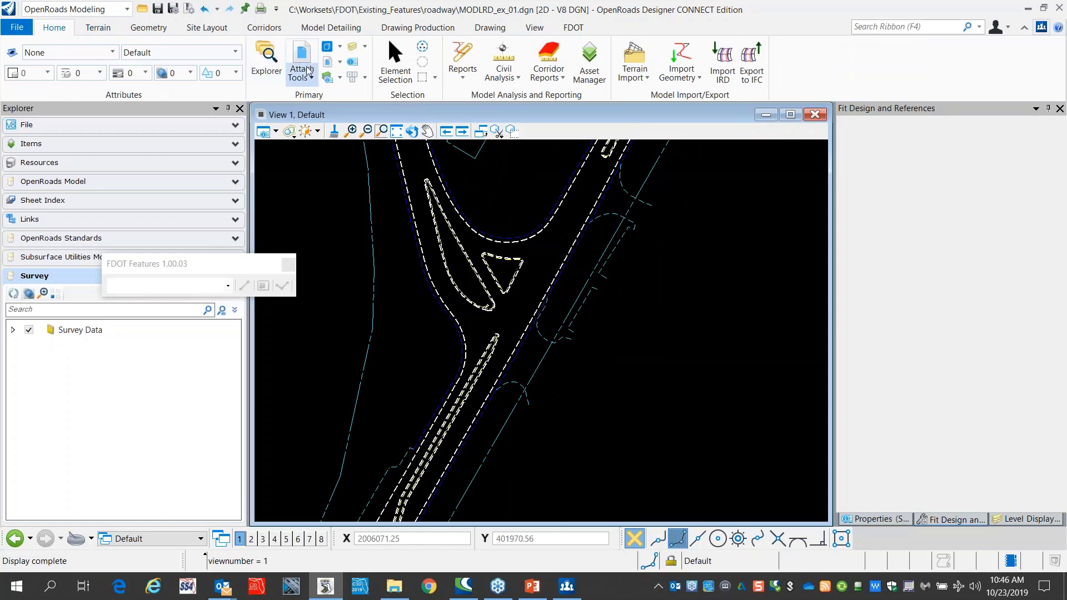
{"action": "left_click", "coordinate": [303, 58]}
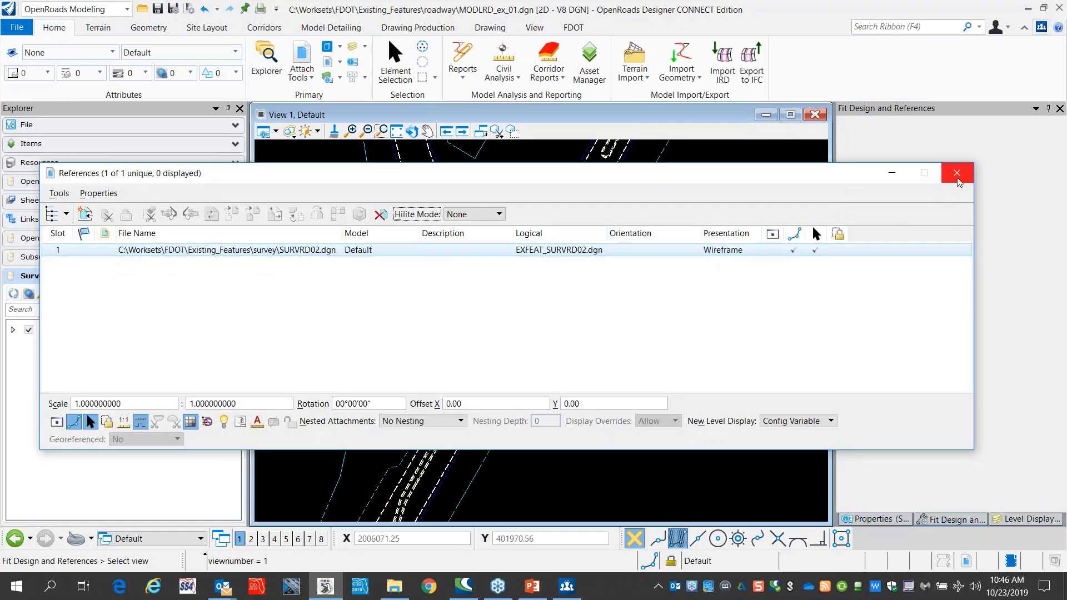
{"action": "left_click", "coordinate": [956, 173]}
Step: Set the existing feature type to Pavement in FDOT Features
{"action": "left_click_drag", "start_coordinate": [213, 263], "coordinate": [566, 242]}
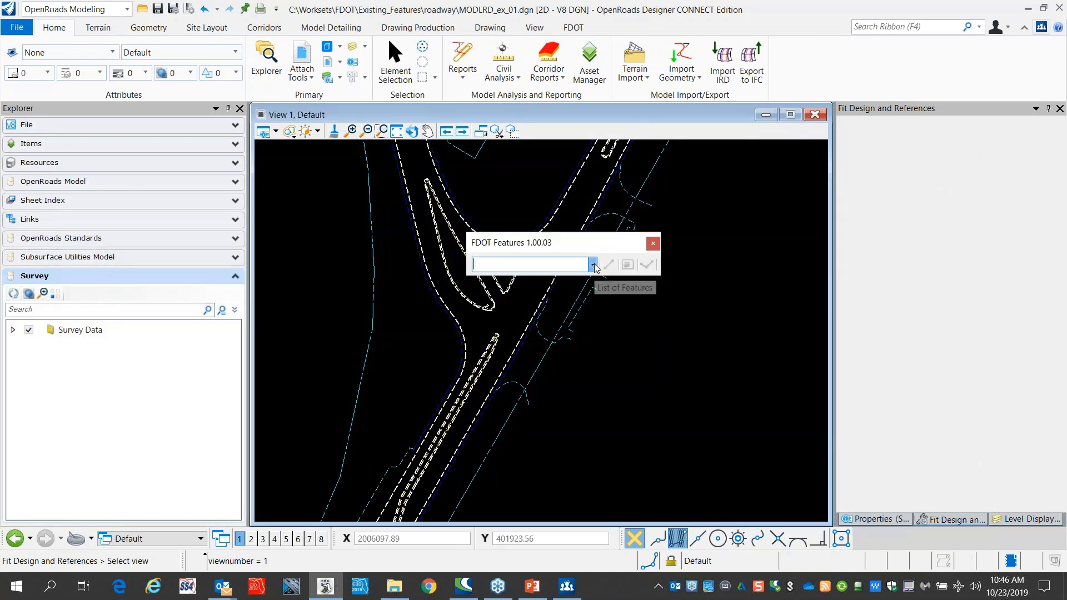
{"action": "left_click", "coordinate": [593, 265]}
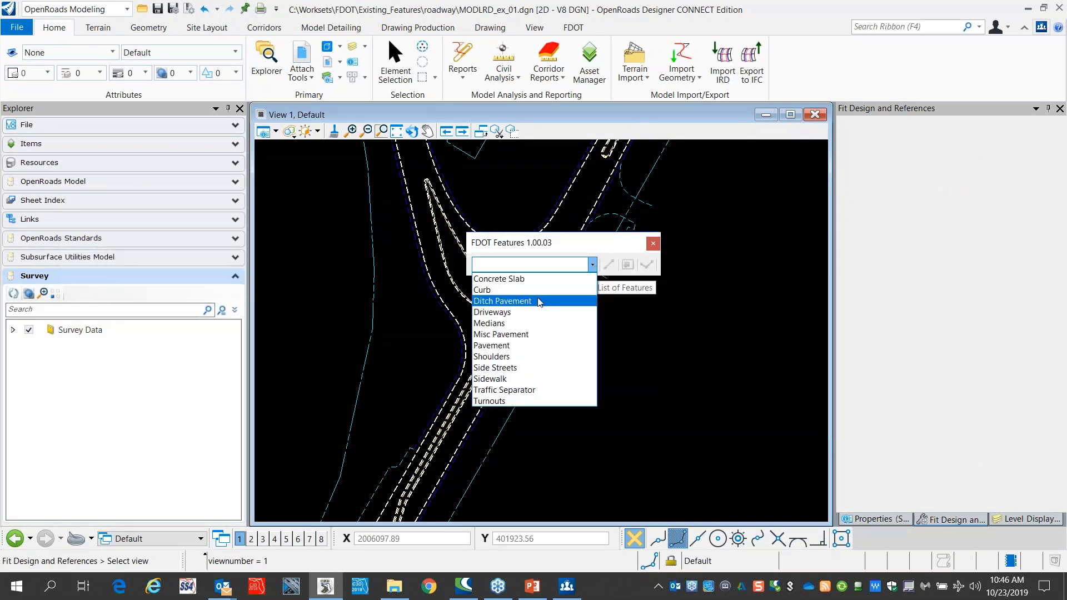
{"action": "left_click", "coordinate": [492, 345]}
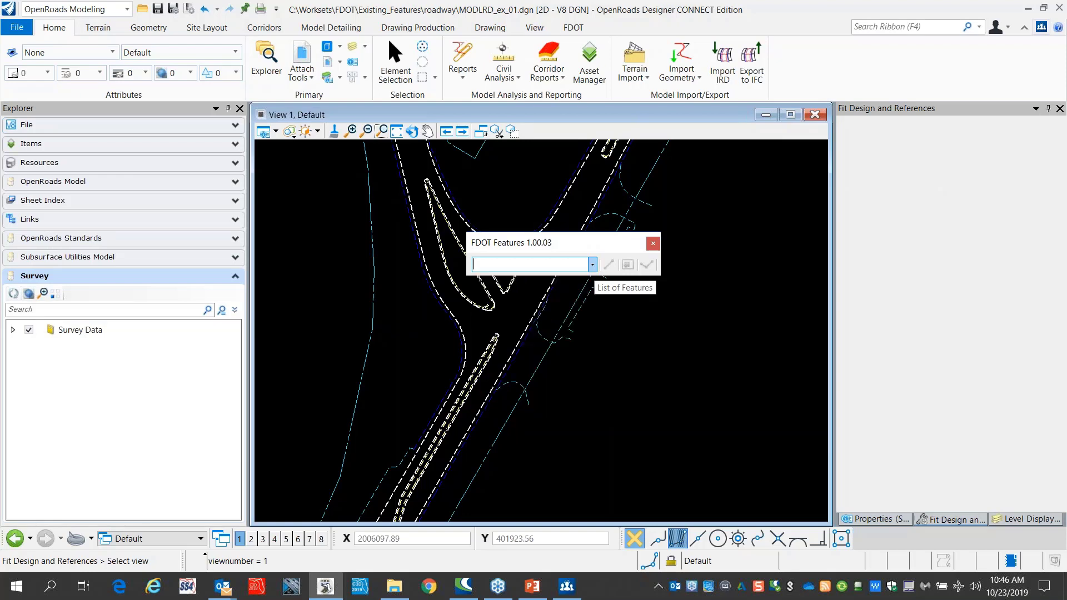
{"action": "left_click", "coordinate": [592, 264]}
{"action": "left_click", "coordinate": [501, 323]}
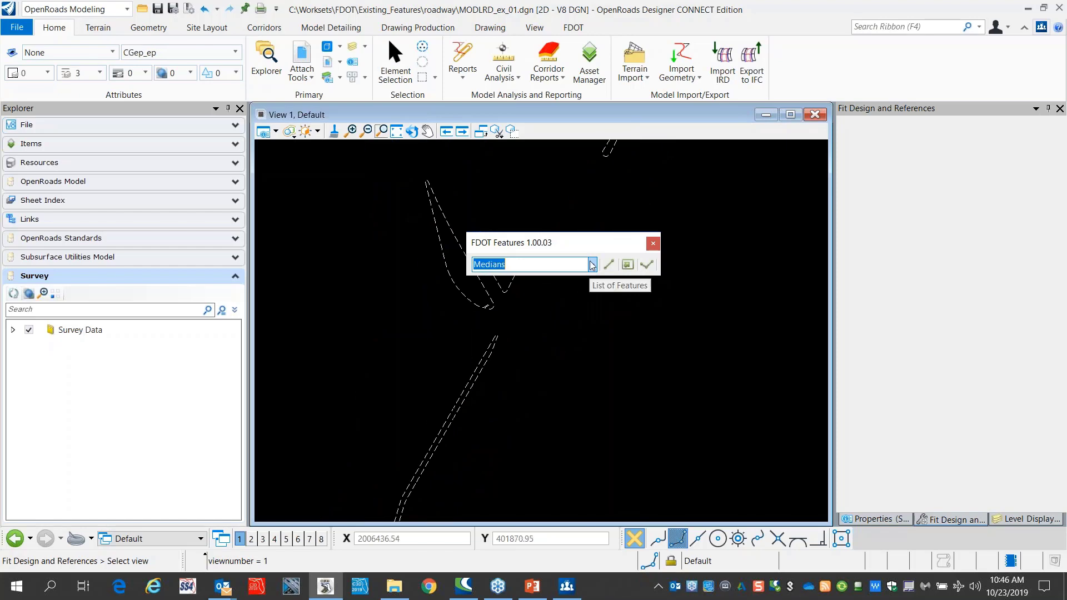
{"action": "left_click", "coordinate": [592, 264]}
{"action": "left_click", "coordinate": [502, 344]}
{"action": "scroll", "coordinate": [400, 305], "scroll_direction": "down", "scroll_amount": 5}
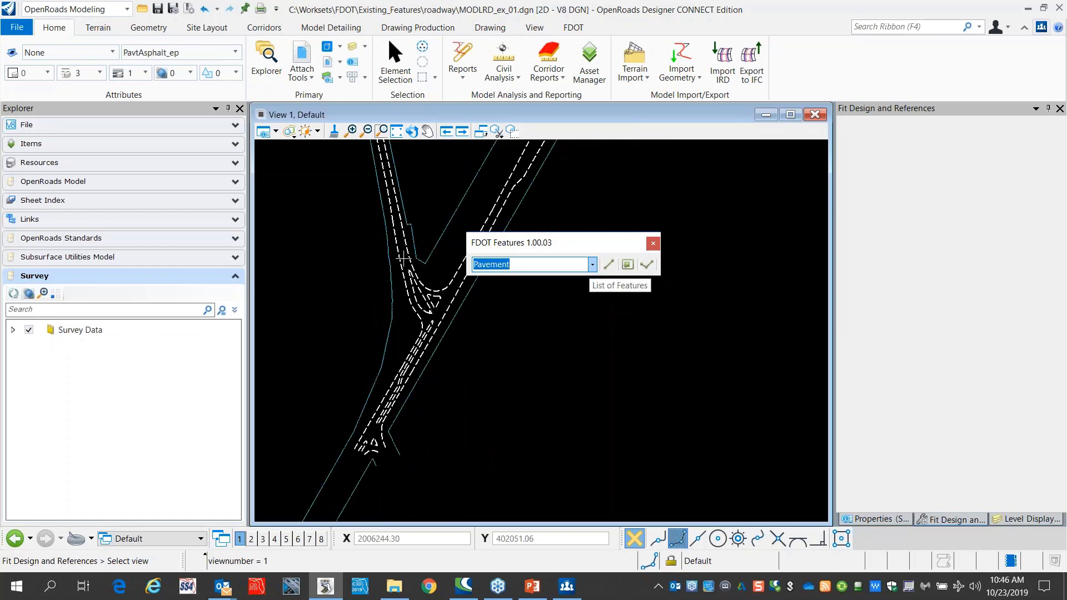
{"action": "scroll", "coordinate": [399, 255], "scroll_direction": "up", "scroll_amount": 3}
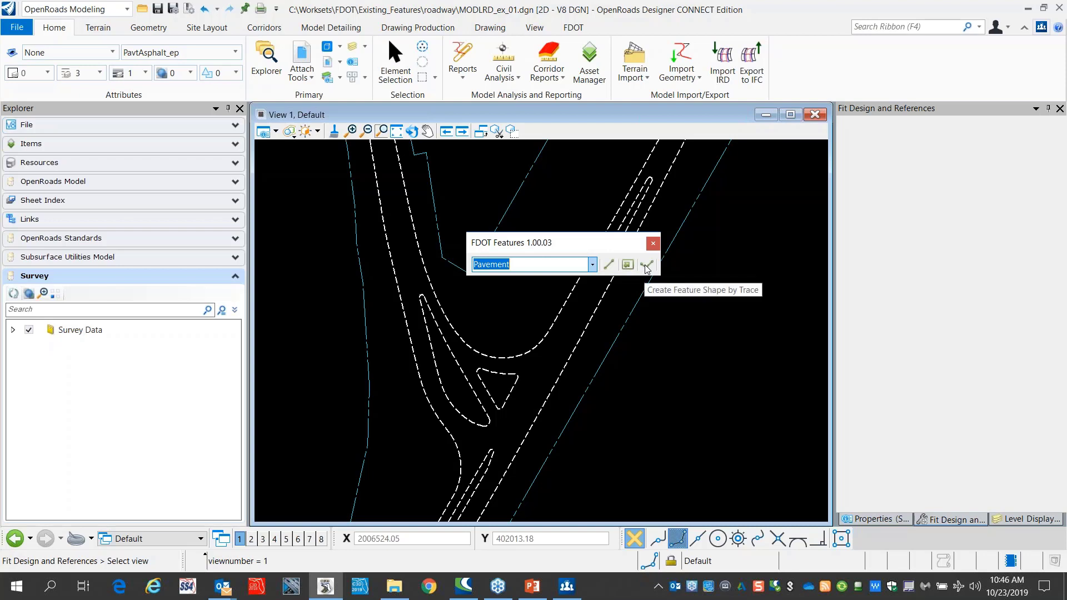
Step: Place a Pavement feature line along the main road's edge, closing the mouth of the branching road
{"action": "left_click", "coordinate": [609, 267]}
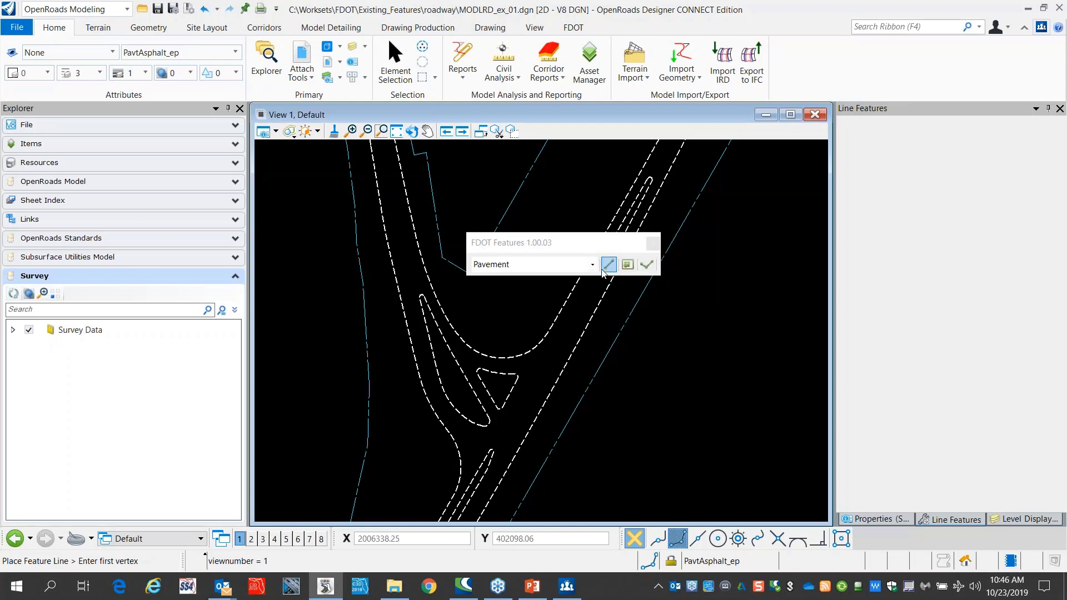
{"action": "left_click", "coordinate": [607, 266]}
{"action": "left_click_drag", "start_coordinate": [540, 244], "coordinate": [664, 252]}
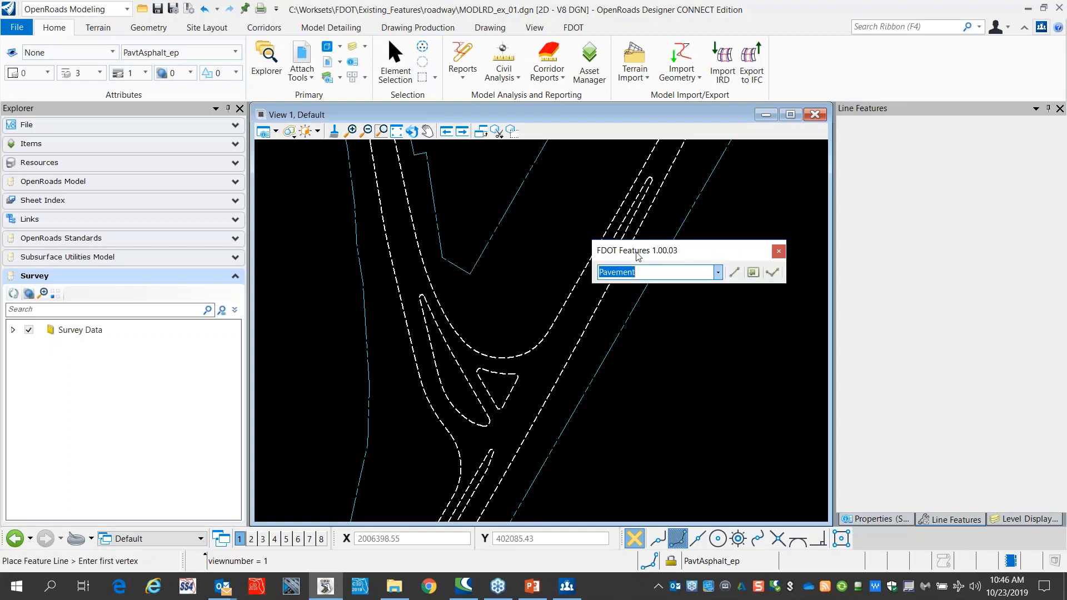
{"action": "left_click", "coordinate": [552, 325]}
{"action": "middle_click_drag", "start_coordinate": [498, 453], "coordinate": [514, 289]}
{"action": "scroll", "coordinate": [514, 289], "scroll_direction": "up", "scroll_amount": 2}
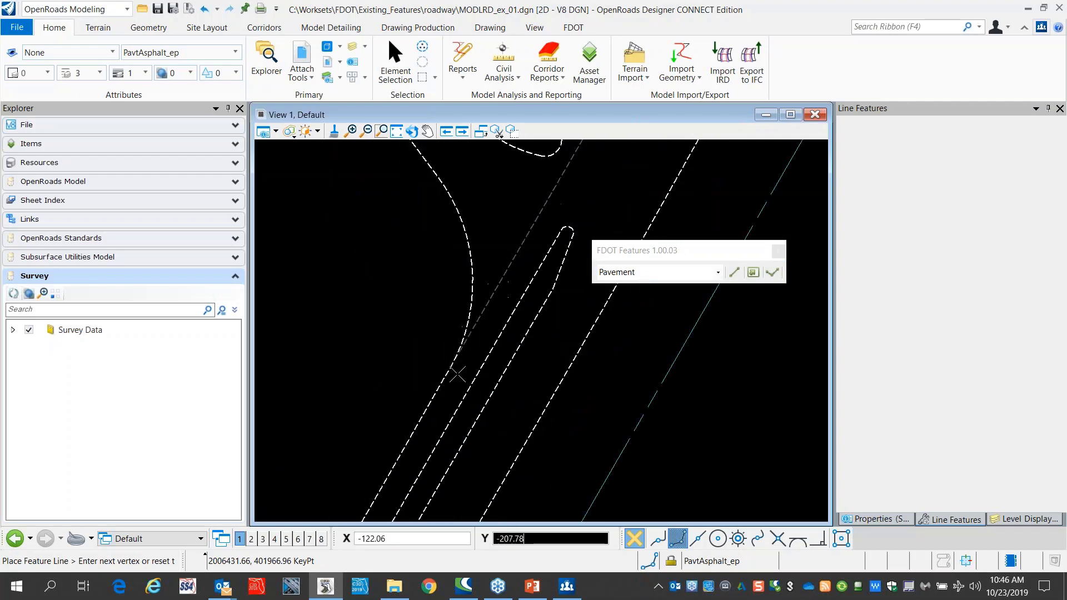
{"action": "left_click", "coordinate": [443, 380]}
{"action": "right_click", "coordinate": [486, 337]}
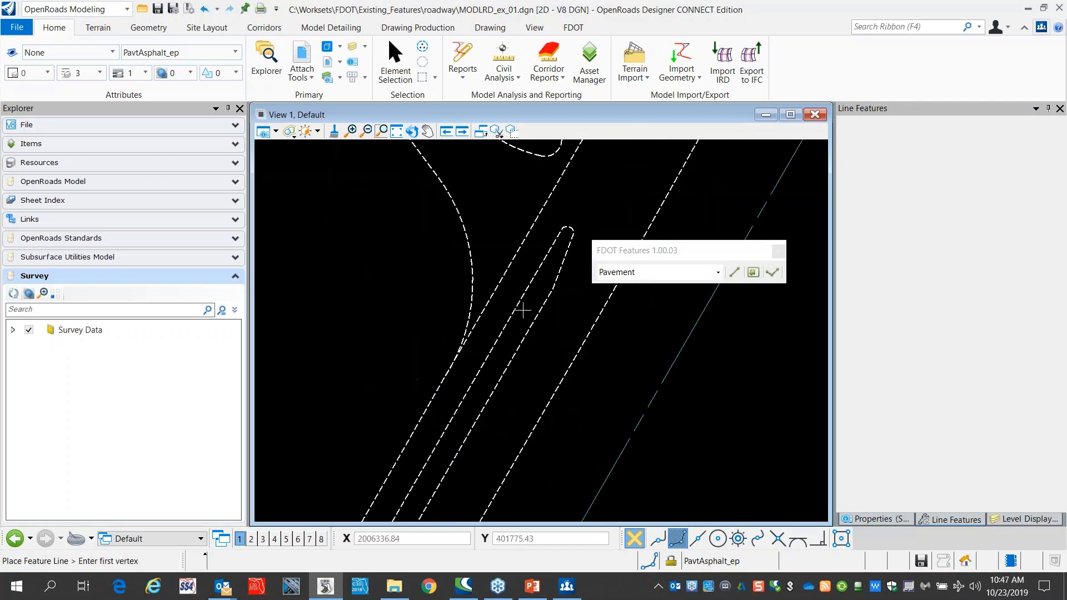
Step: Place a short Pavement feature line straight across the branching road, above the long curved median
{"action": "scroll", "coordinate": [516, 229], "scroll_direction": "down", "scroll_amount": 2}
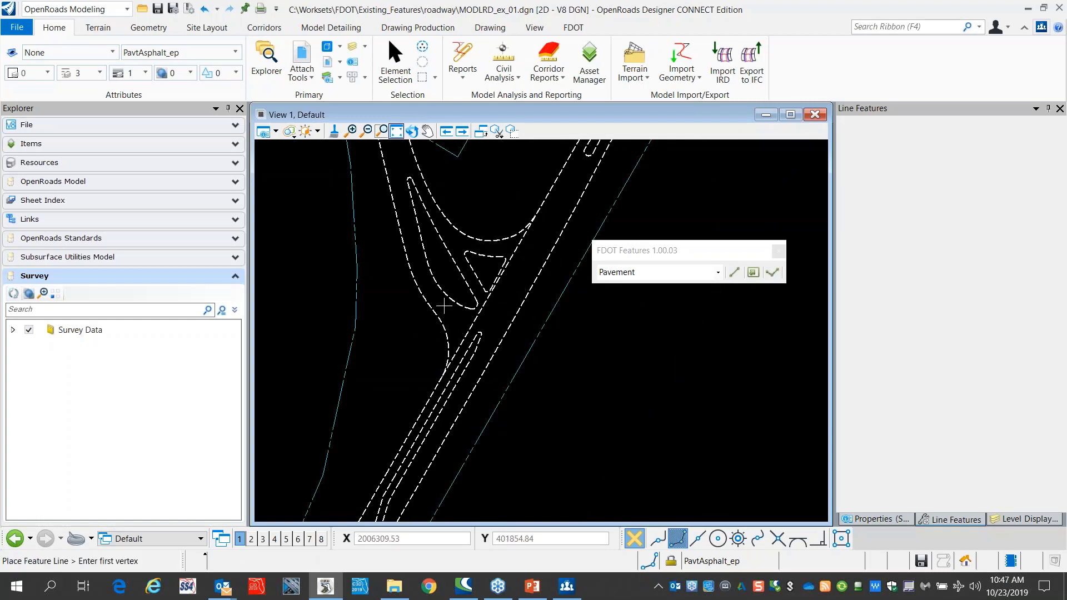
{"action": "scroll", "coordinate": [444, 306], "scroll_direction": "down", "scroll_amount": 1}
{"action": "scroll", "coordinate": [477, 250], "scroll_direction": "up", "scroll_amount": 1}
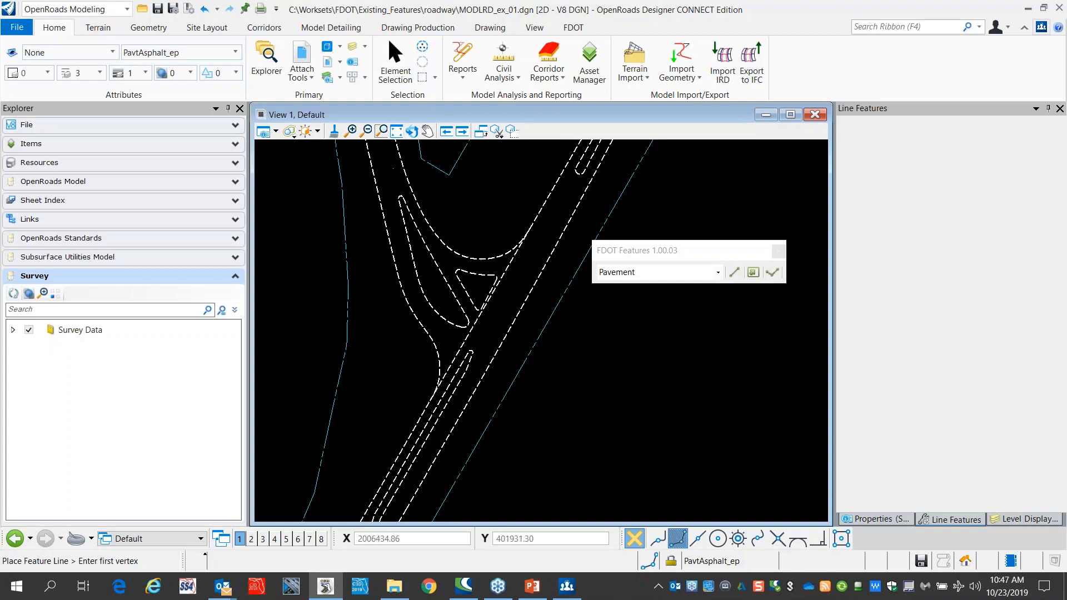
{"action": "left_click", "coordinate": [734, 272]}
{"action": "scroll", "coordinate": [424, 309], "scroll_direction": "down", "scroll_amount": 1}
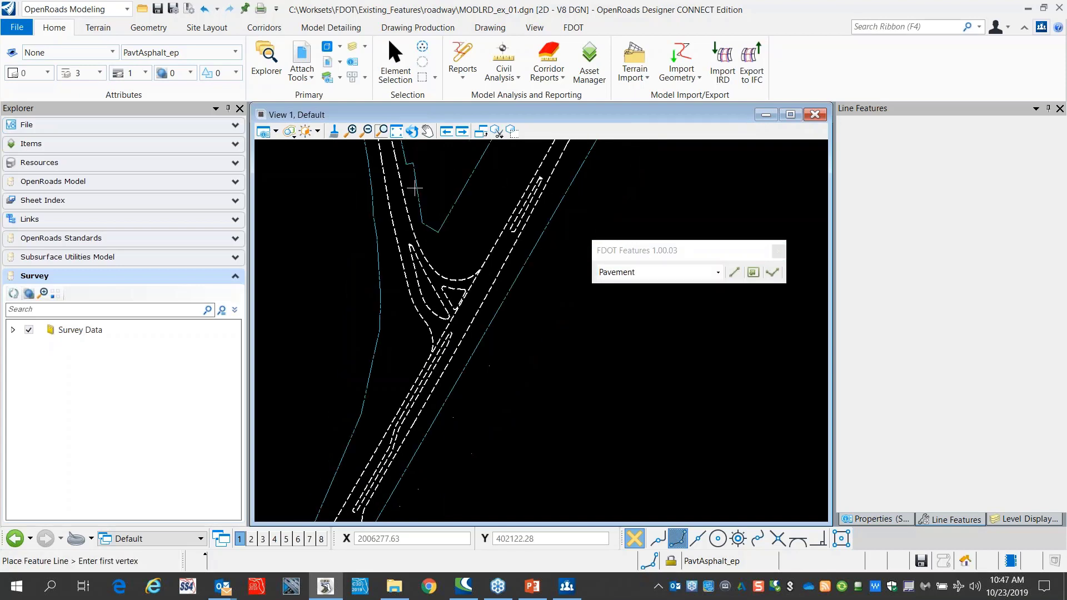
{"action": "left_click", "coordinate": [388, 198]}
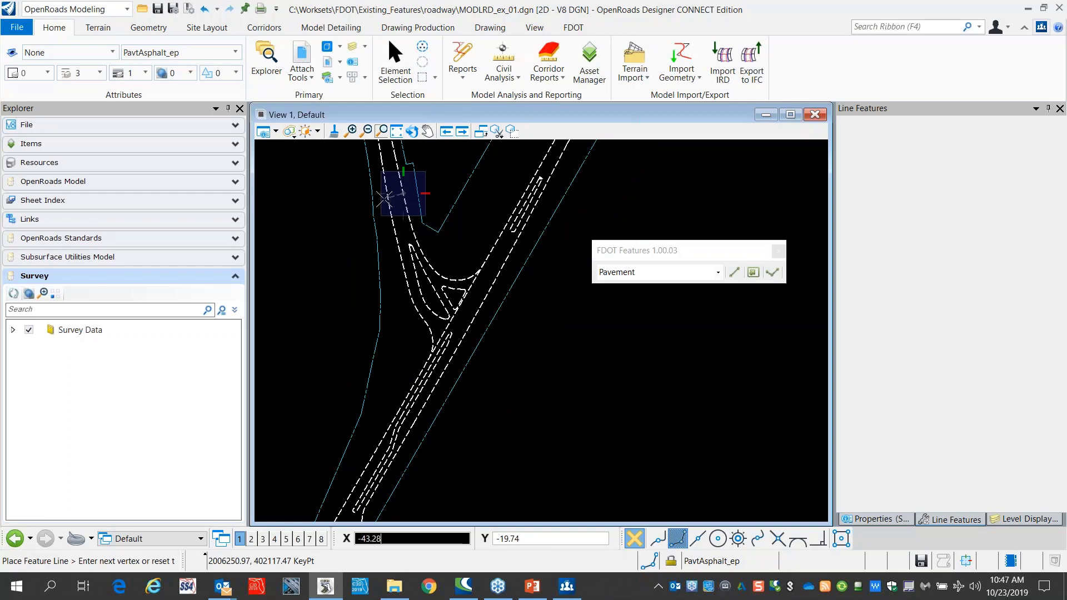
{"action": "left_click", "coordinate": [440, 231]}
{"action": "right_click", "coordinate": [441, 230]}
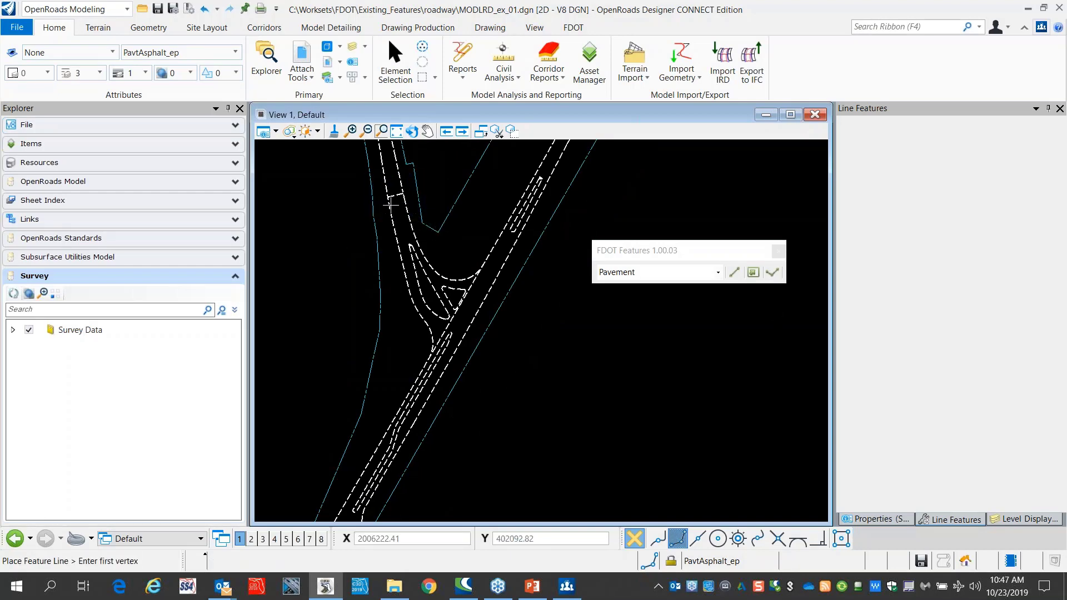
Step: Create a Pavement shape by flood in the branching road area between the two closing lines
{"action": "scroll", "coordinate": [390, 205], "scroll_direction": "up", "scroll_amount": 2}
{"action": "scroll", "coordinate": [383, 292], "scroll_direction": "down", "scroll_amount": 5}
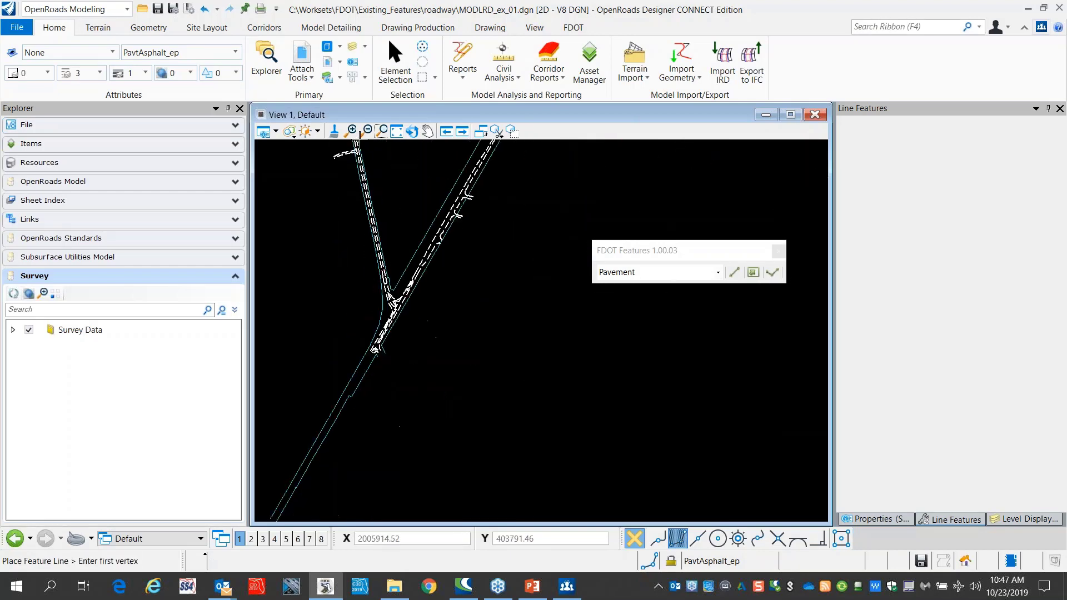
{"action": "scroll", "coordinate": [384, 284], "scroll_direction": "down", "scroll_amount": 3}
{"action": "scroll", "coordinate": [385, 298], "scroll_direction": "up", "scroll_amount": 6}
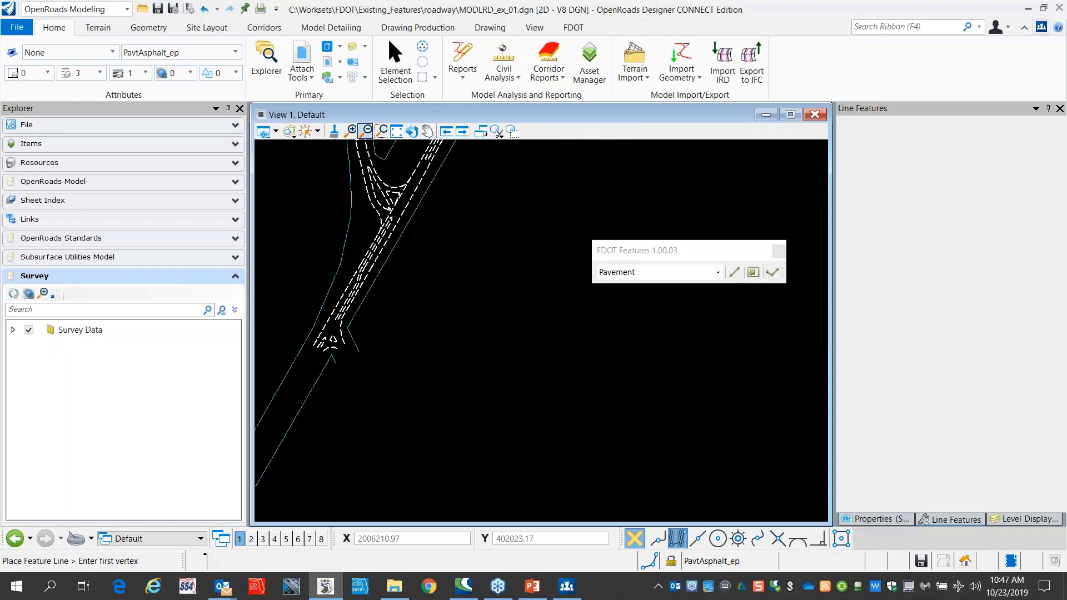
{"action": "scroll", "coordinate": [336, 343], "scroll_direction": "up", "scroll_amount": 2}
{"action": "scroll", "coordinate": [378, 272], "scroll_direction": "up", "scroll_amount": 2}
{"action": "scroll", "coordinate": [378, 272], "scroll_direction": "up", "scroll_amount": 2}
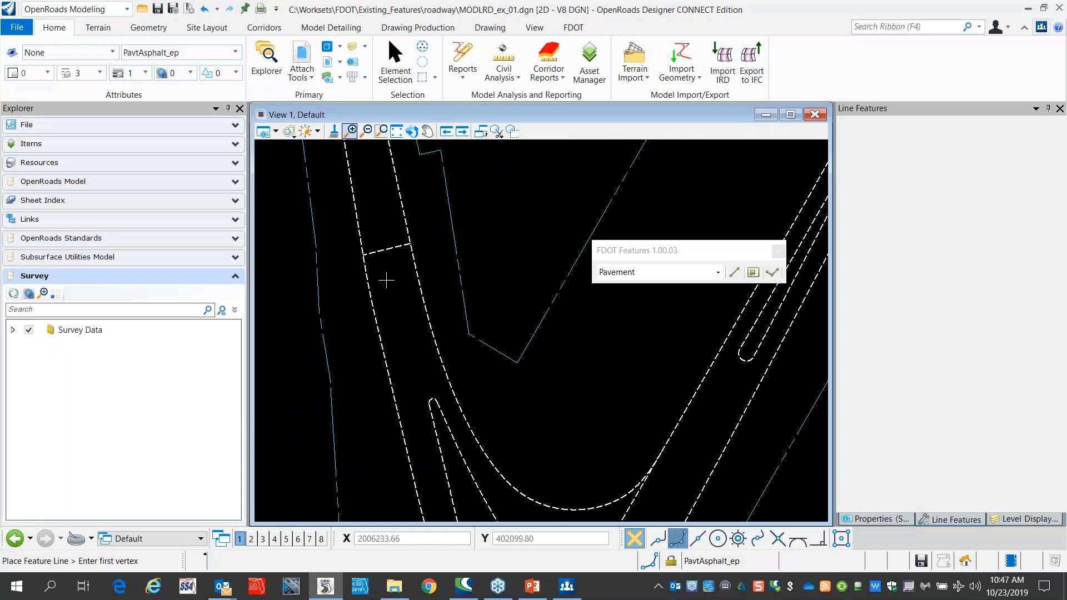
{"action": "scroll", "coordinate": [360, 185], "scroll_direction": "down", "scroll_amount": 1}
{"action": "scroll", "coordinate": [408, 353], "scroll_direction": "up", "scroll_amount": 1}
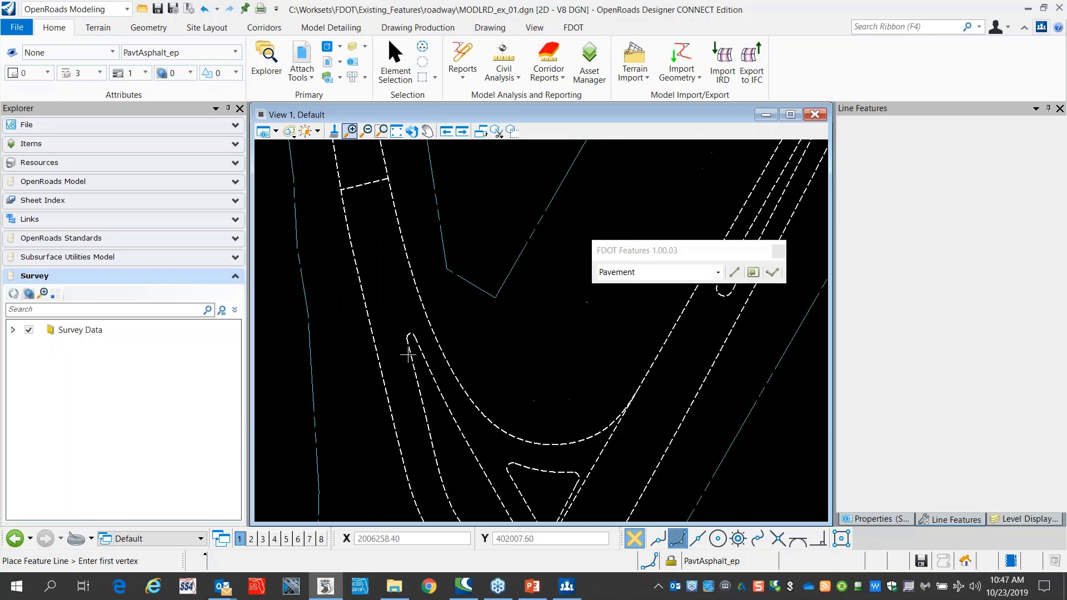
{"action": "scroll", "coordinate": [375, 266], "scroll_direction": "down", "scroll_amount": 2}
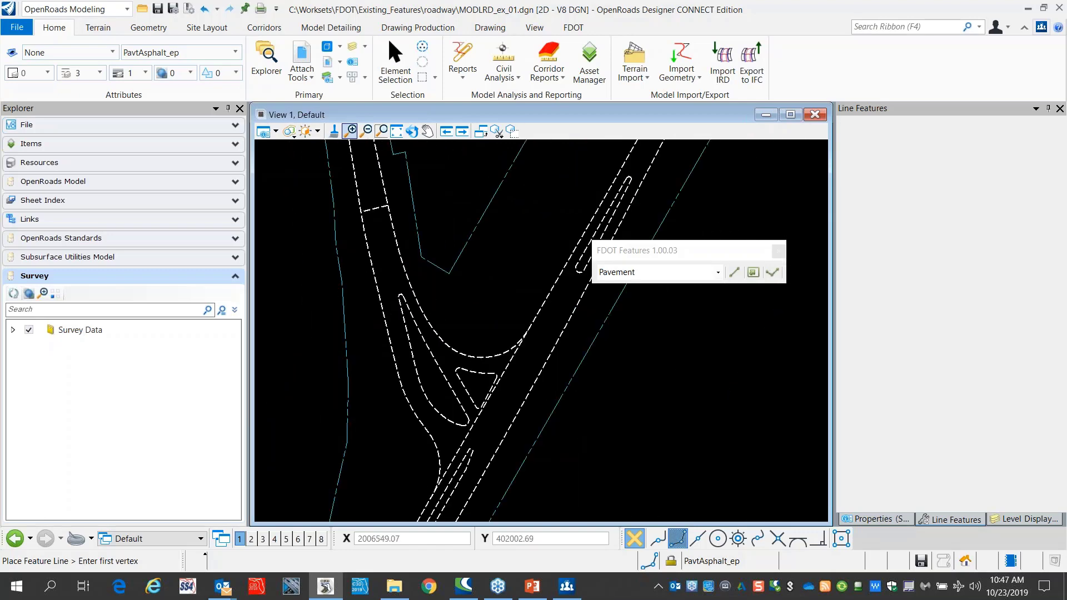
{"action": "left_click", "coordinate": [753, 273]}
{"action": "left_click", "coordinate": [391, 279]}
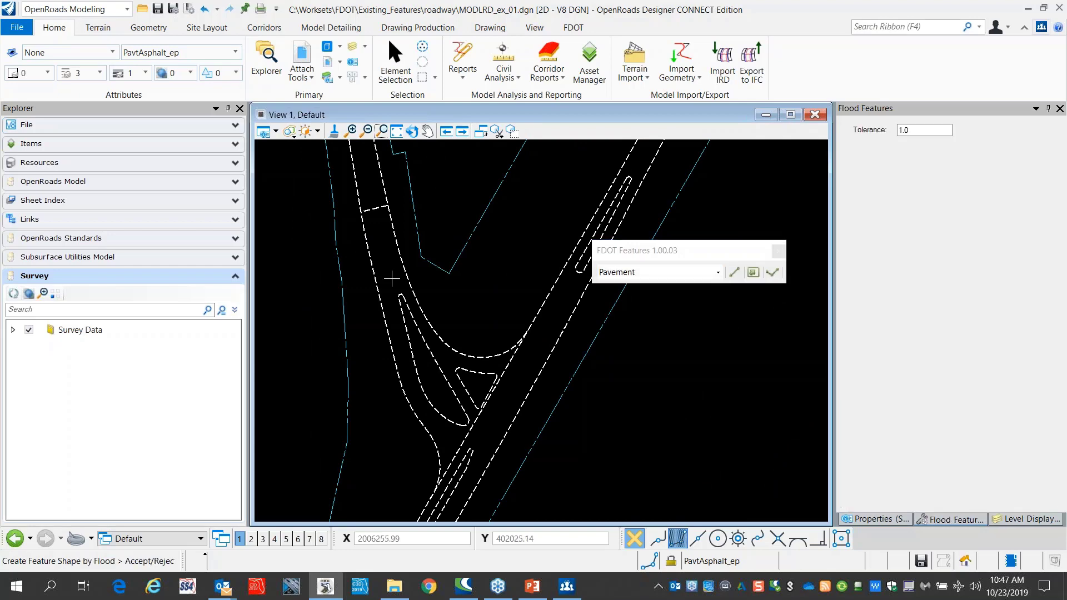
{"action": "left_click", "coordinate": [467, 243]}
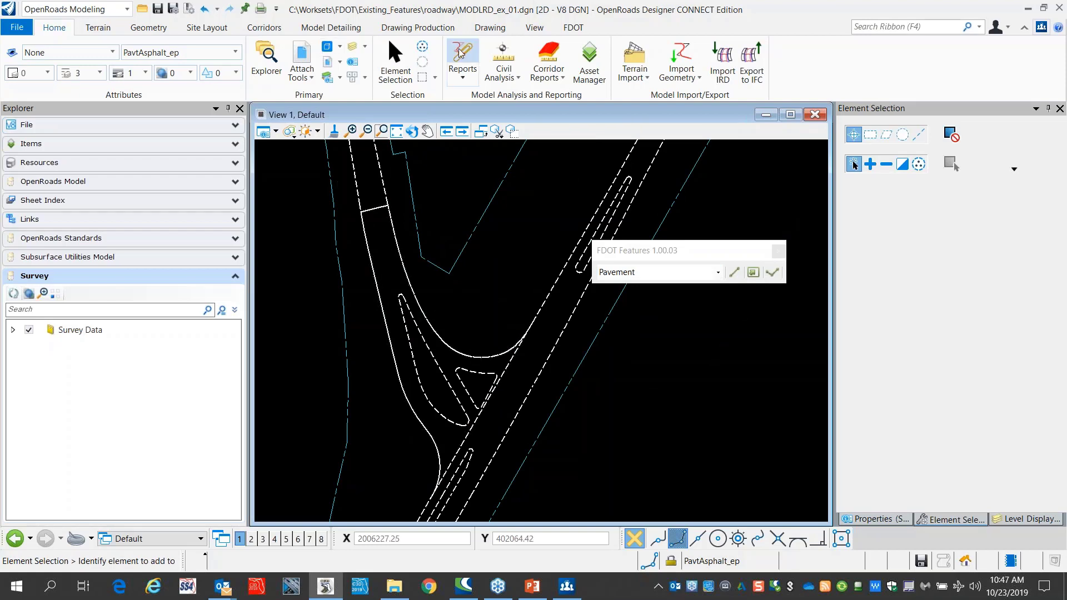
Step: Select the flooded branching road pavement shape and examine its properties
{"action": "left_click", "coordinate": [363, 233]}
{"action": "left_click", "coordinate": [933, 517]}
{"action": "left_click", "coordinate": [868, 519]}
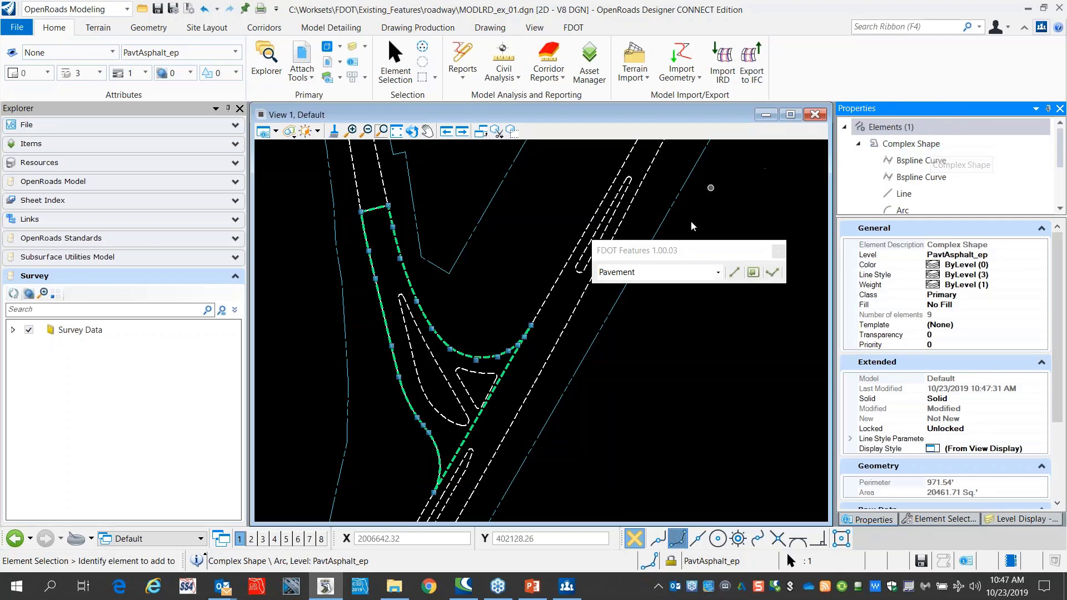
Step: Create Pavement shapes by flood for the long curved median and the triangular island in the branching road
{"action": "left_click", "coordinate": [753, 272]}
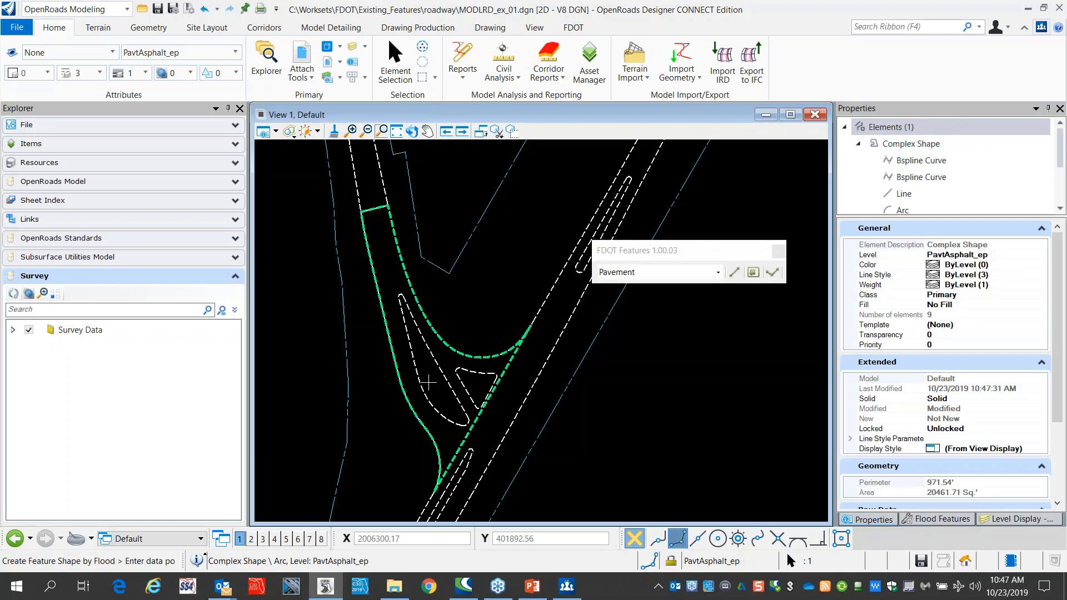
{"action": "left_click", "coordinate": [427, 382]}
{"action": "left_click", "coordinate": [523, 400]}
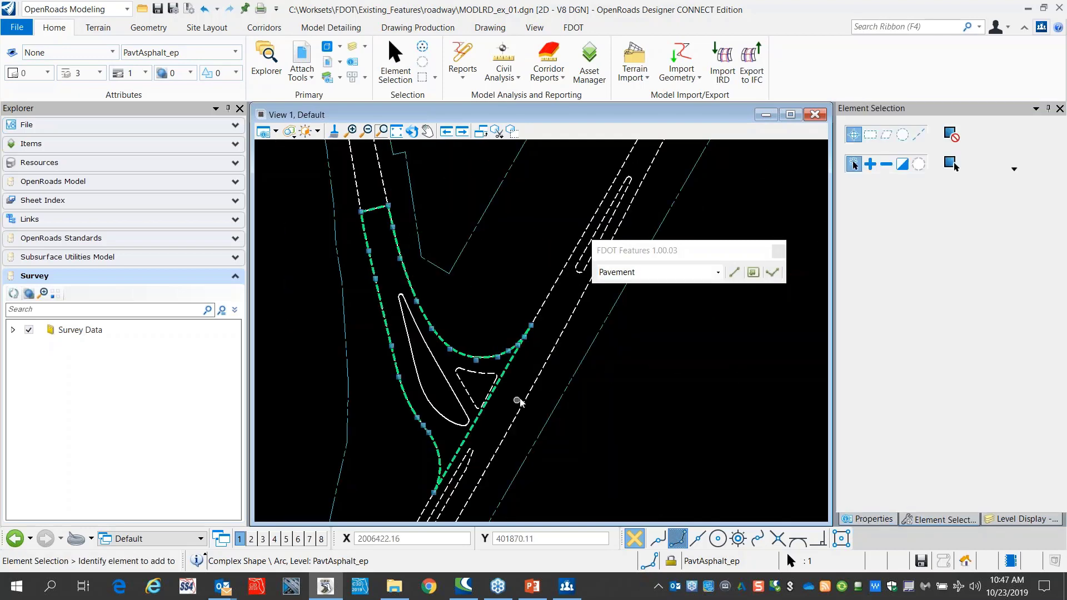
{"action": "scroll", "coordinate": [463, 400], "scroll_direction": "up", "scroll_amount": 2}
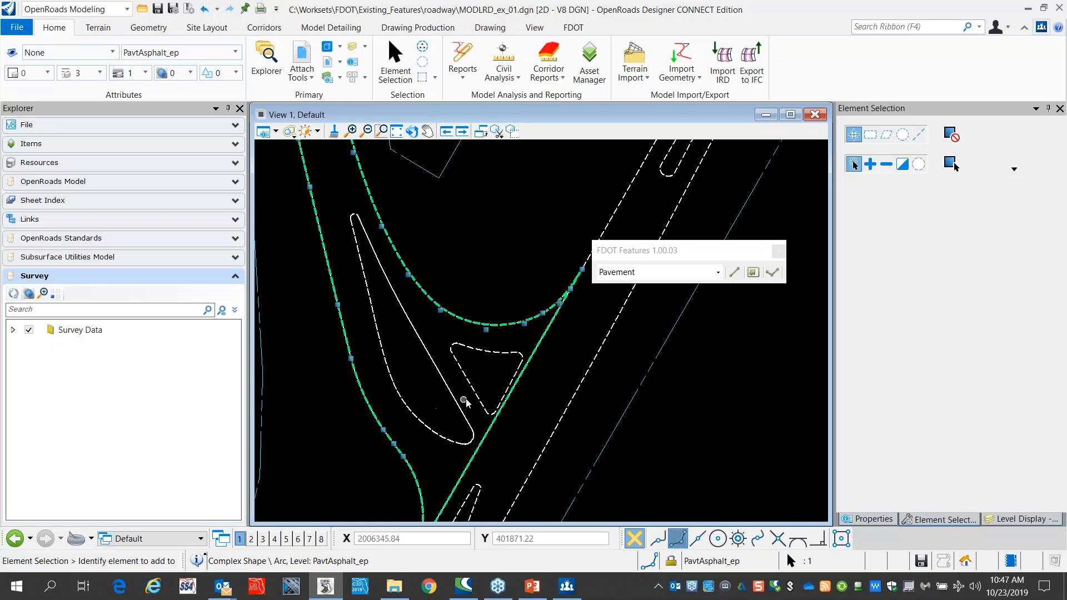
{"action": "left_click", "coordinate": [753, 272]}
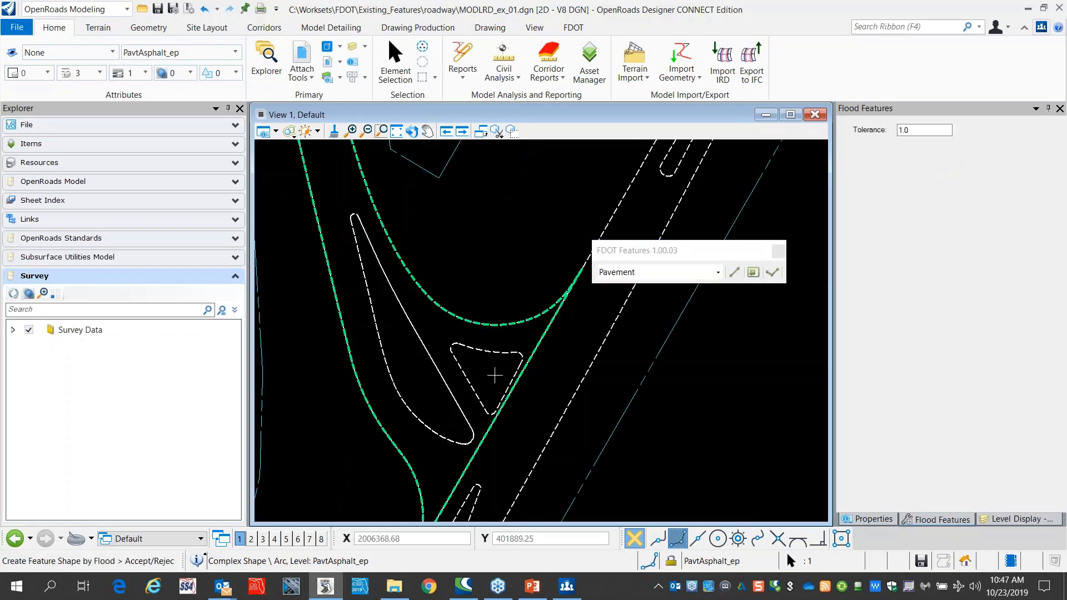
{"action": "left_click", "coordinate": [517, 333]}
{"action": "left_click", "coordinate": [518, 333]}
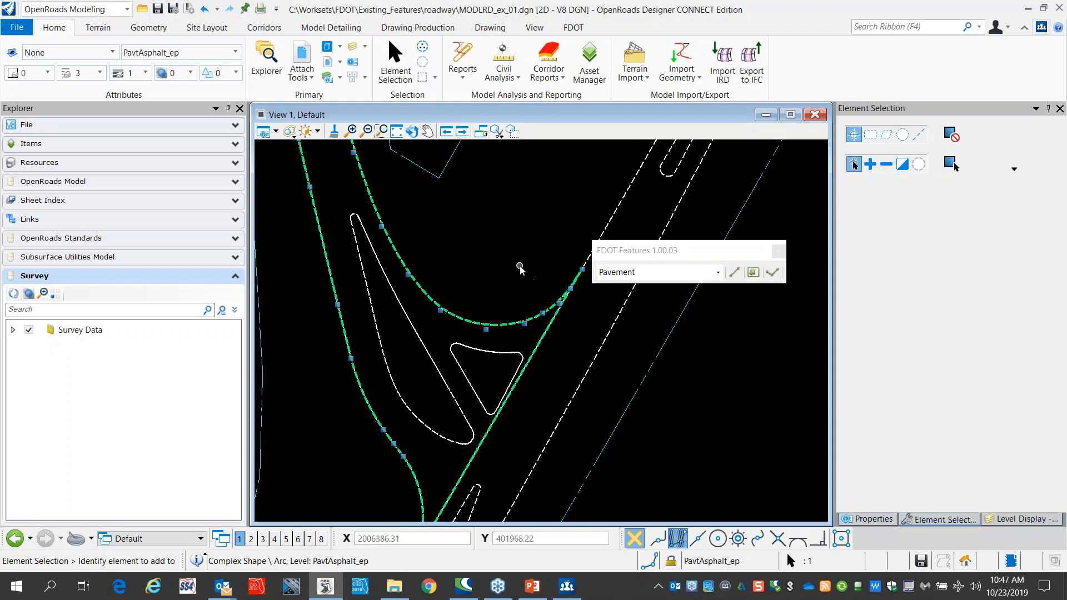
Step: Toggle the display of the survey reference EXFEAT_SURVRD02.dgn in Level Display and move the FDOT Features toolbox off the main road
{"action": "left_click", "coordinate": [396, 131]}
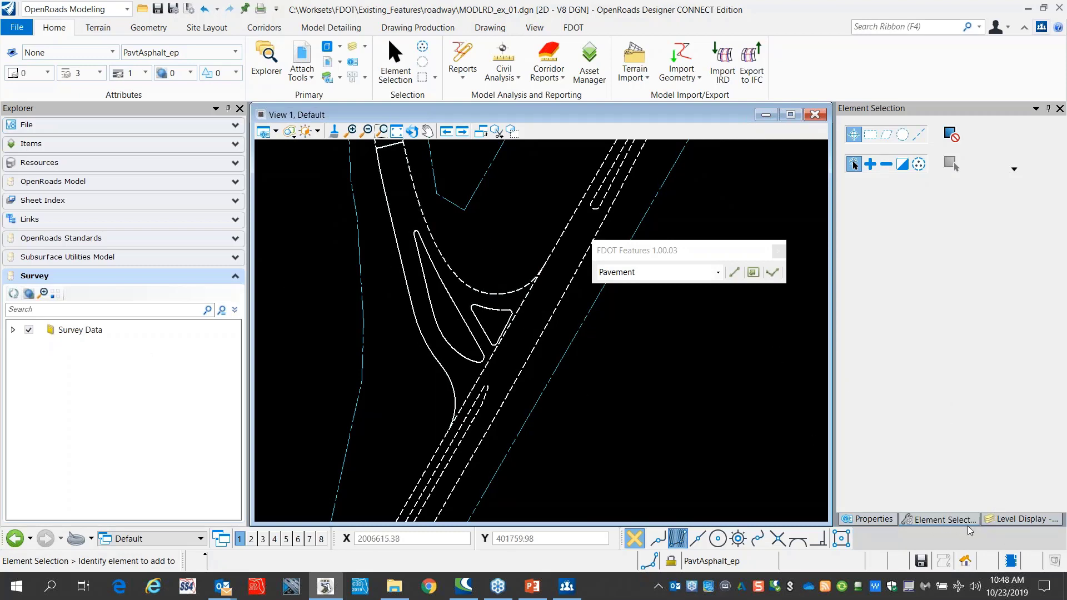
{"action": "left_click", "coordinate": [1004, 521]}
{"action": "left_click", "coordinate": [927, 192]}
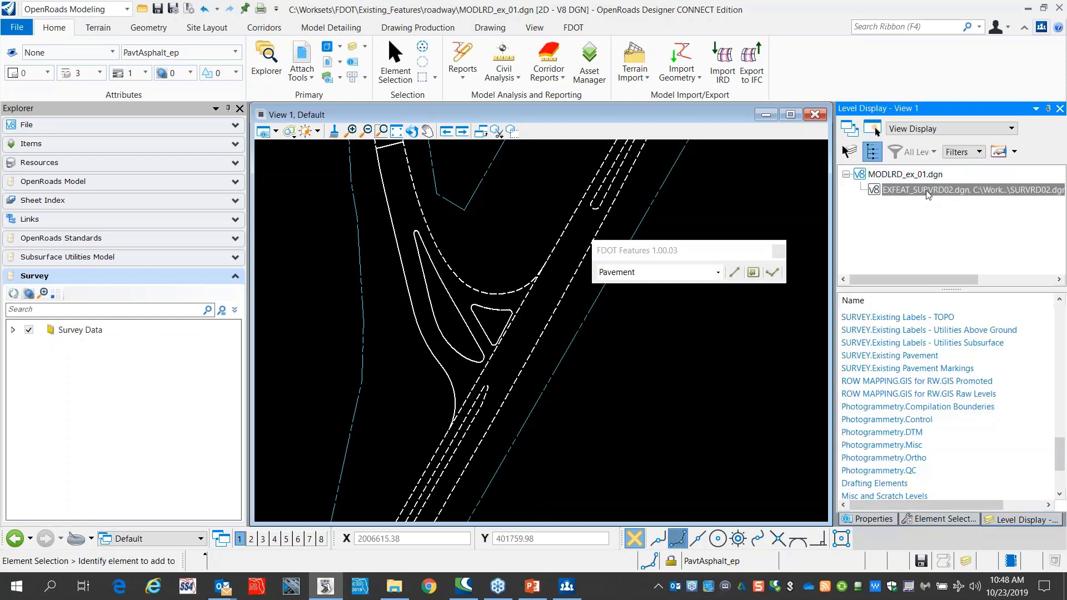
{"action": "right_click", "coordinate": [927, 192]}
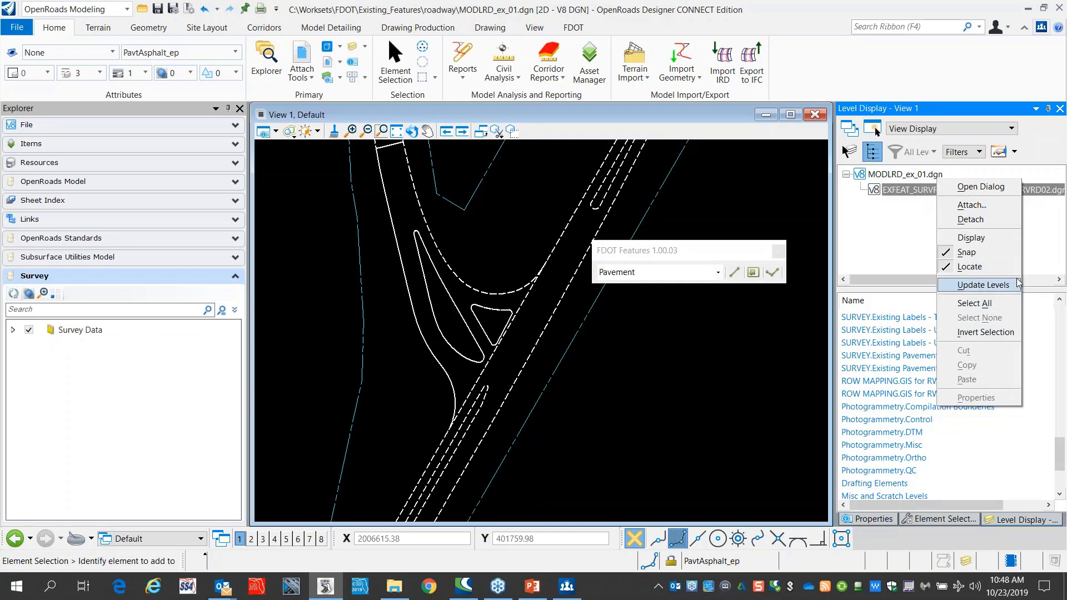
{"action": "left_click", "coordinate": [949, 238]}
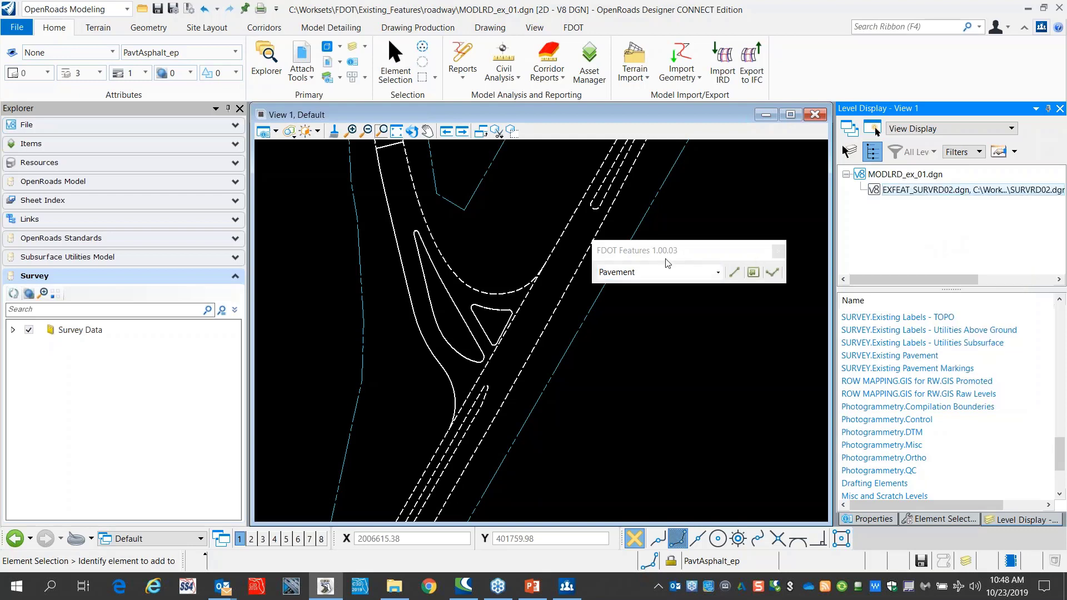
{"action": "left_click_drag", "start_coordinate": [670, 253], "coordinate": [401, 231]}
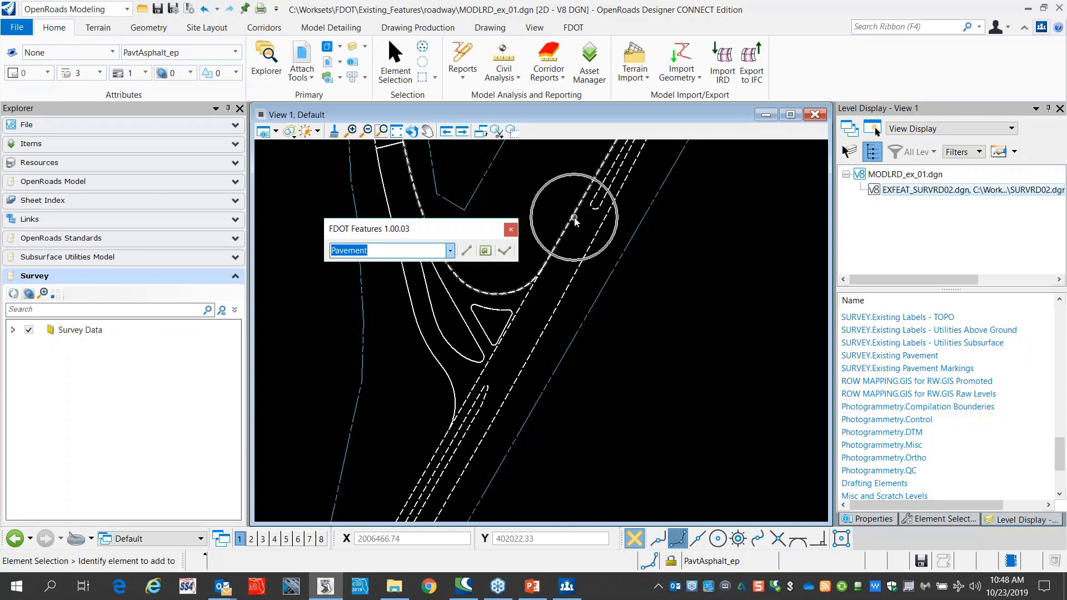
Step: Close the FDOT Features toolbox and turn on the STANDARDS.GDTMRD level of the survey reference EXFEAT_SURVRD02.dgn
{"action": "left_click", "coordinate": [512, 232]}
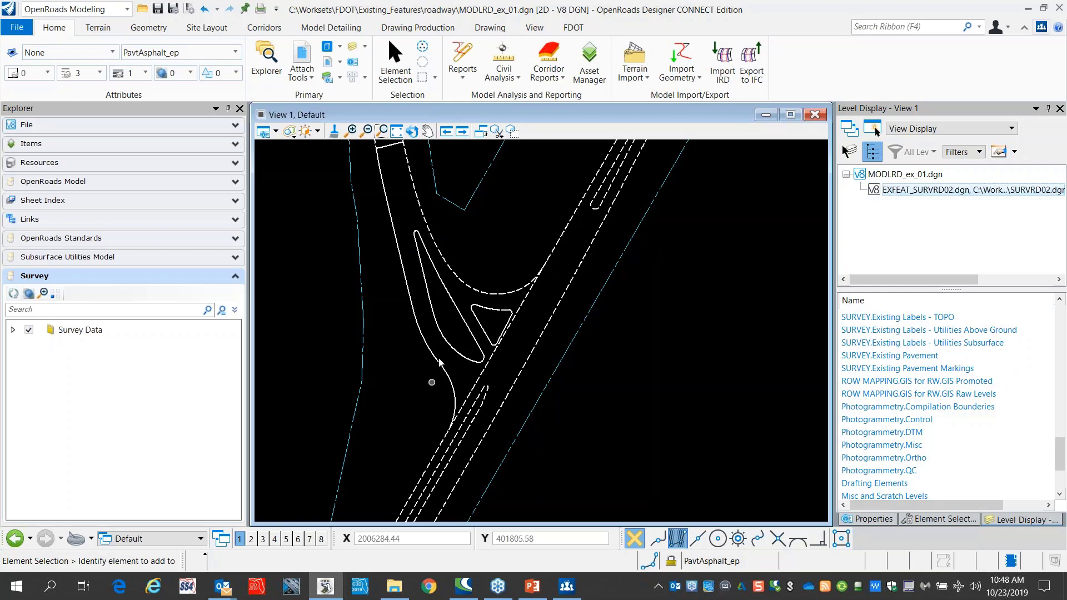
{"action": "scroll", "coordinate": [439, 362], "scroll_direction": "down", "scroll_amount": 1}
{"action": "scroll", "coordinate": [433, 347], "scroll_direction": "up", "scroll_amount": 1}
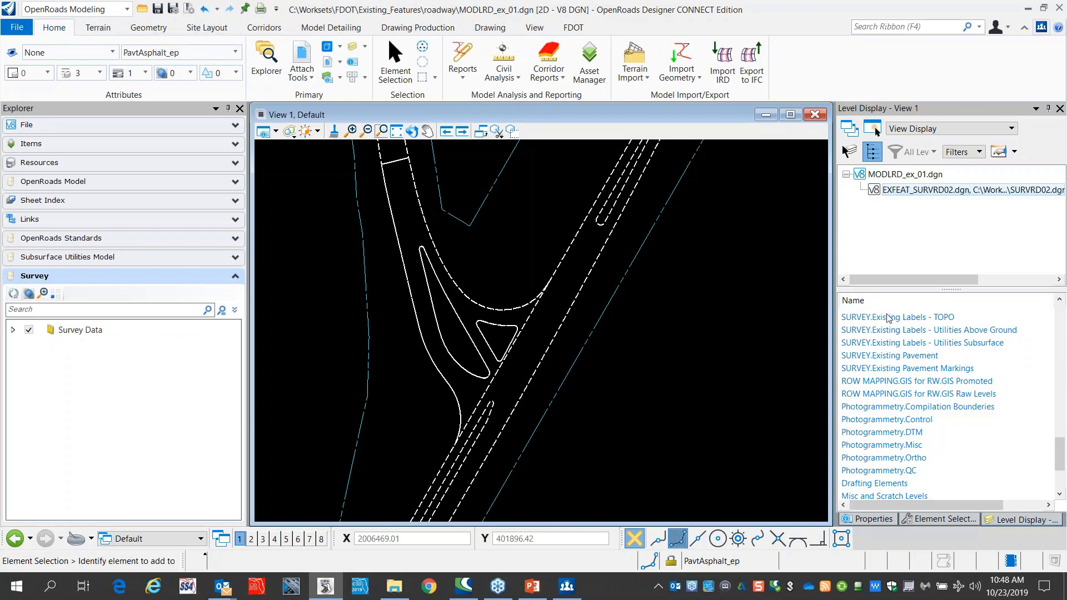
{"action": "scroll", "coordinate": [444, 305], "scroll_direction": "down", "scroll_amount": 1}
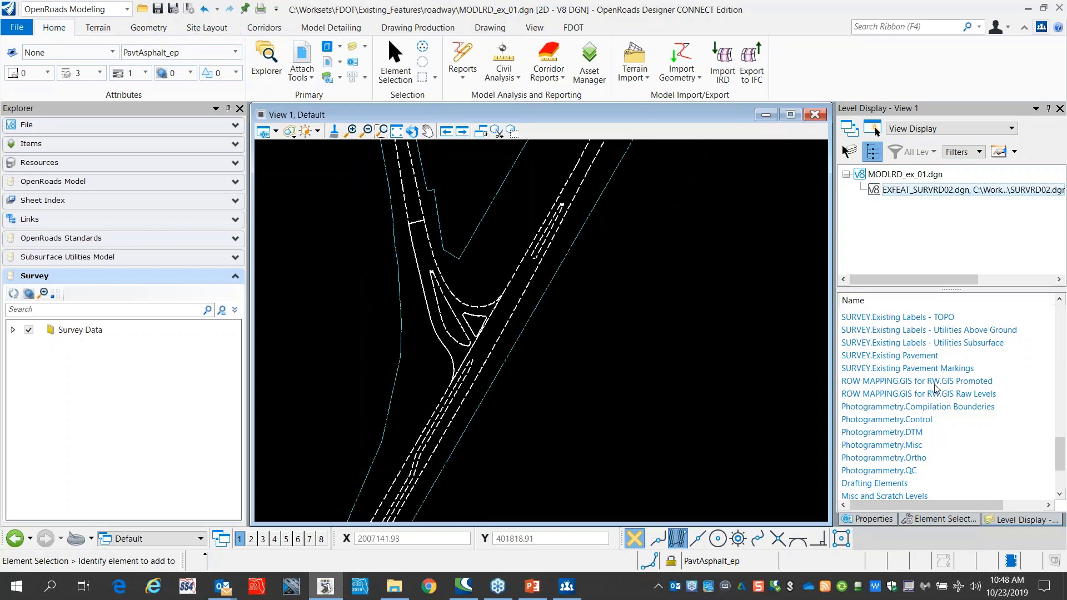
{"action": "left_click_drag", "start_coordinate": [1061, 443], "coordinate": [1061, 335]}
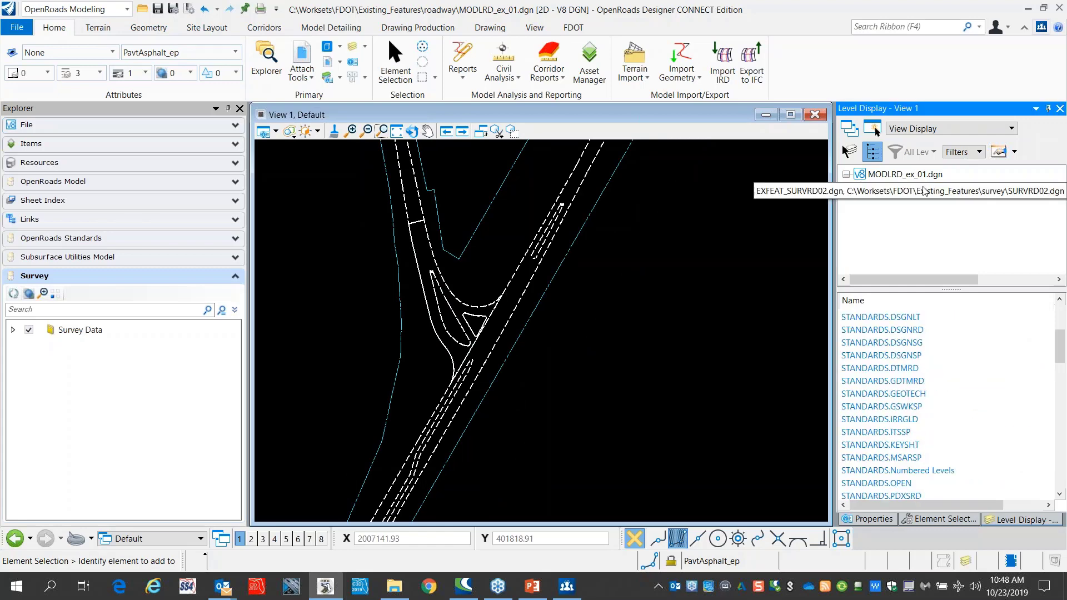
{"action": "left_click", "coordinate": [924, 191]}
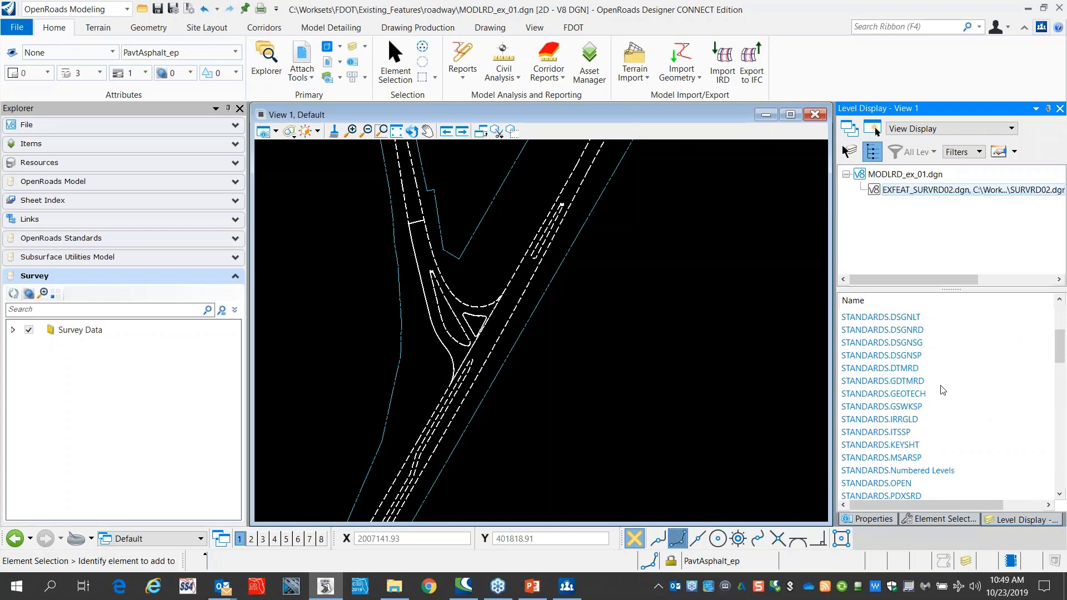
{"action": "left_click", "coordinate": [903, 382]}
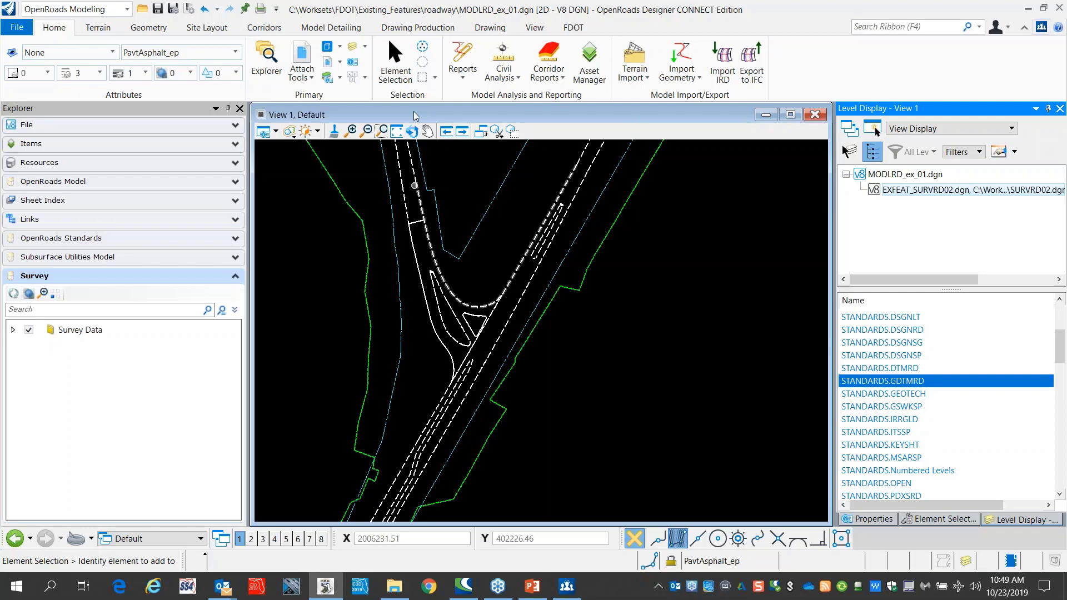
Step: Start Create Clipped Terrain Model with the survey terrain as the reference and the branching road pavement shape as the only clipping element
{"action": "left_click", "coordinate": [574, 27]}
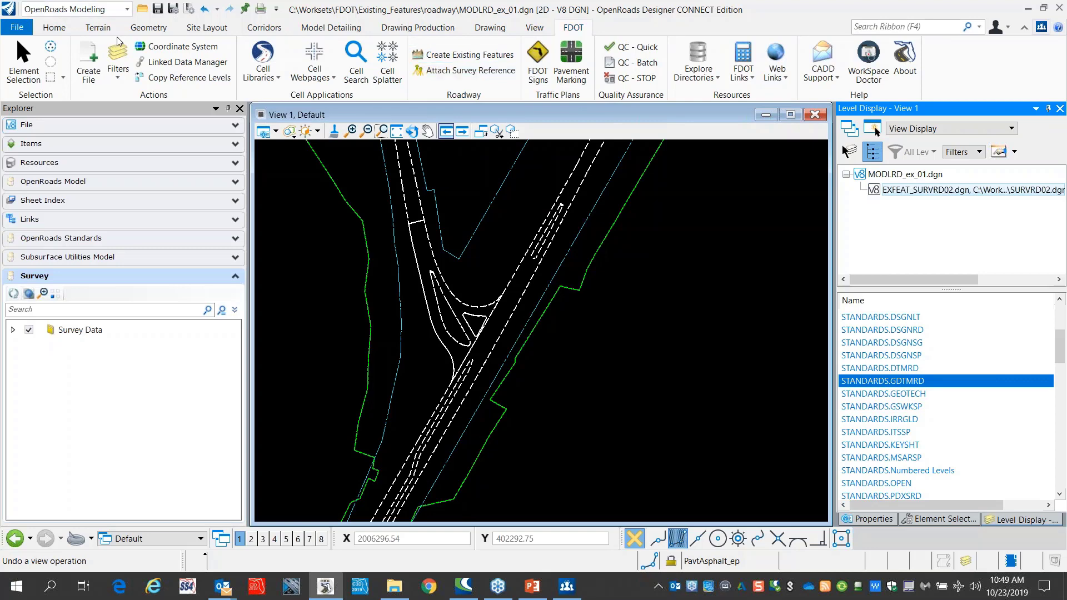
{"action": "left_click", "coordinate": [95, 28]}
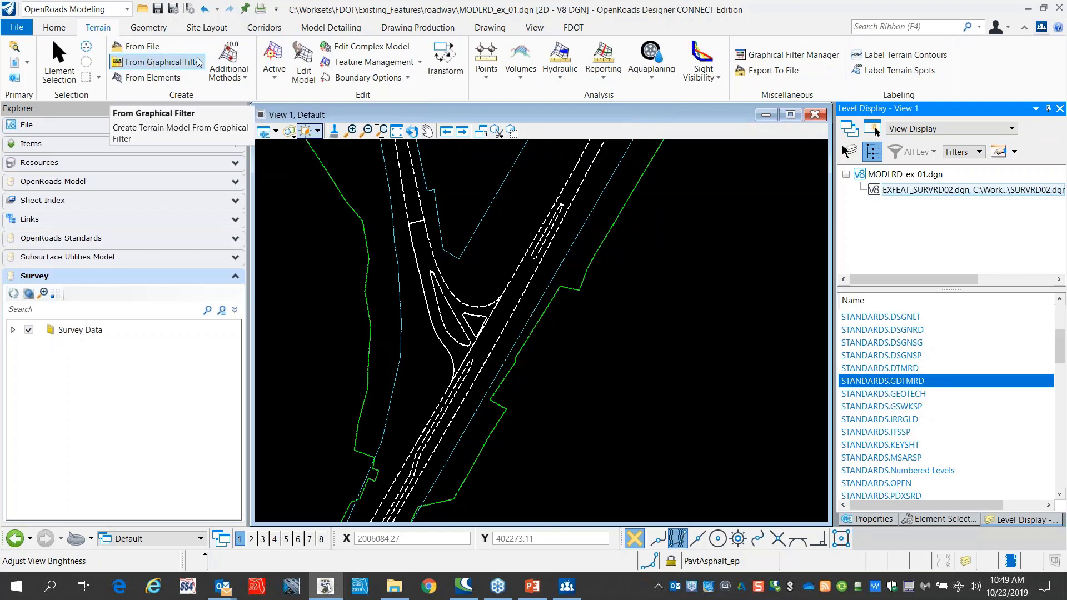
{"action": "left_click", "coordinate": [246, 79]}
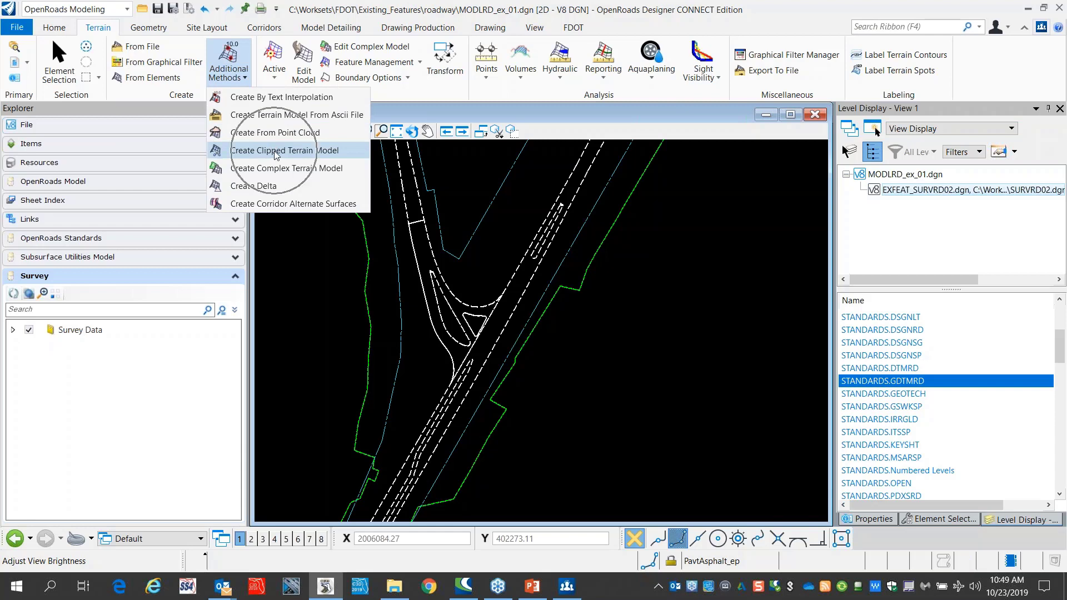
{"action": "left_click", "coordinate": [276, 155]}
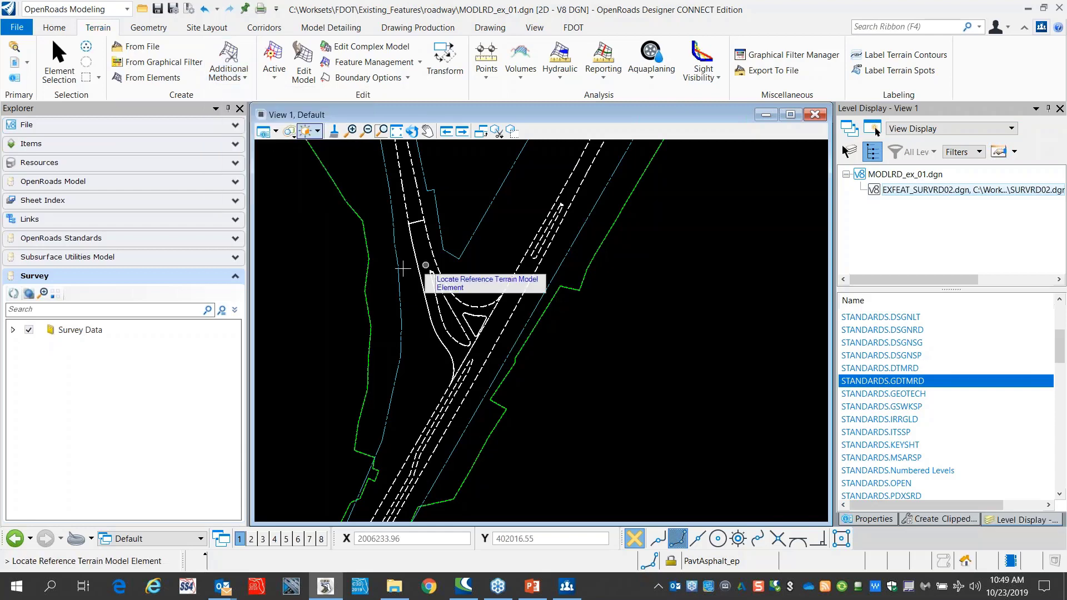
{"action": "left_click", "coordinate": [447, 314]}
{"action": "scroll", "coordinate": [460, 269], "scroll_direction": "up", "scroll_amount": 3}
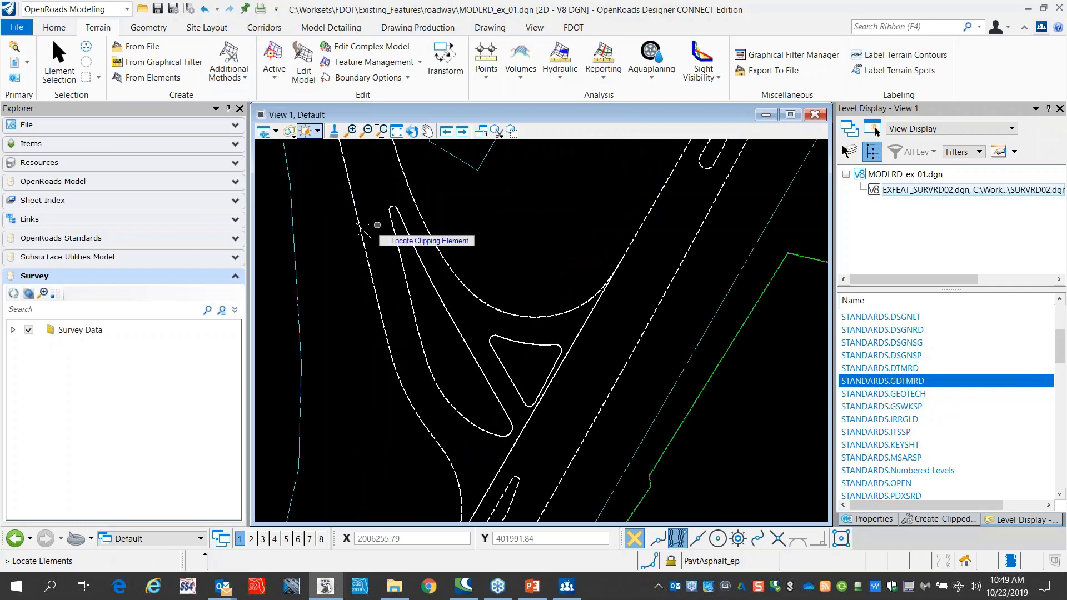
{"action": "left_click", "coordinate": [433, 213]}
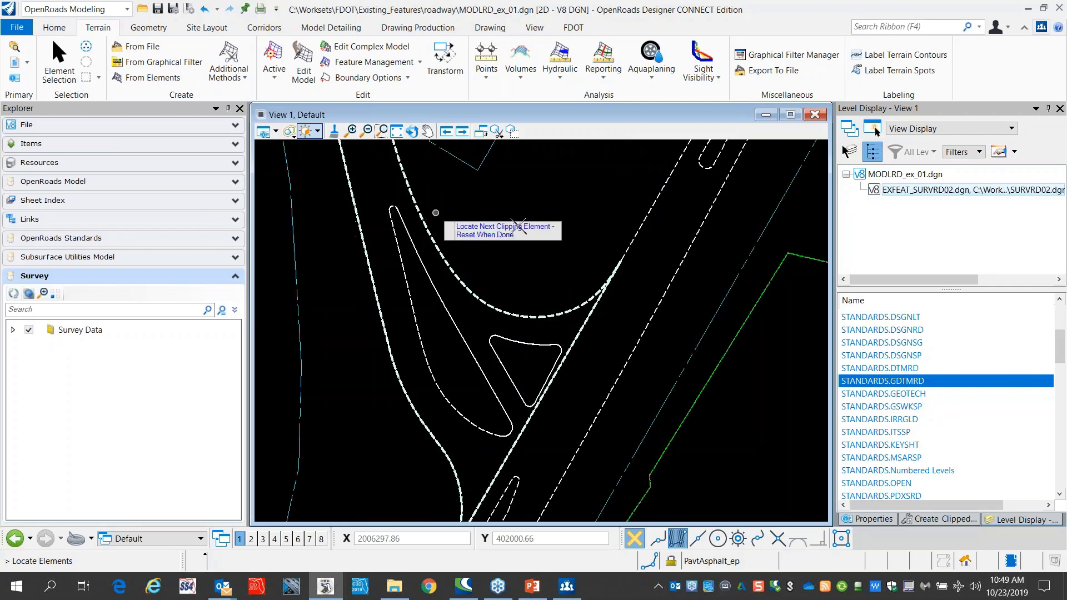
{"action": "scroll", "coordinate": [517, 226], "scroll_direction": "down", "scroll_amount": 3}
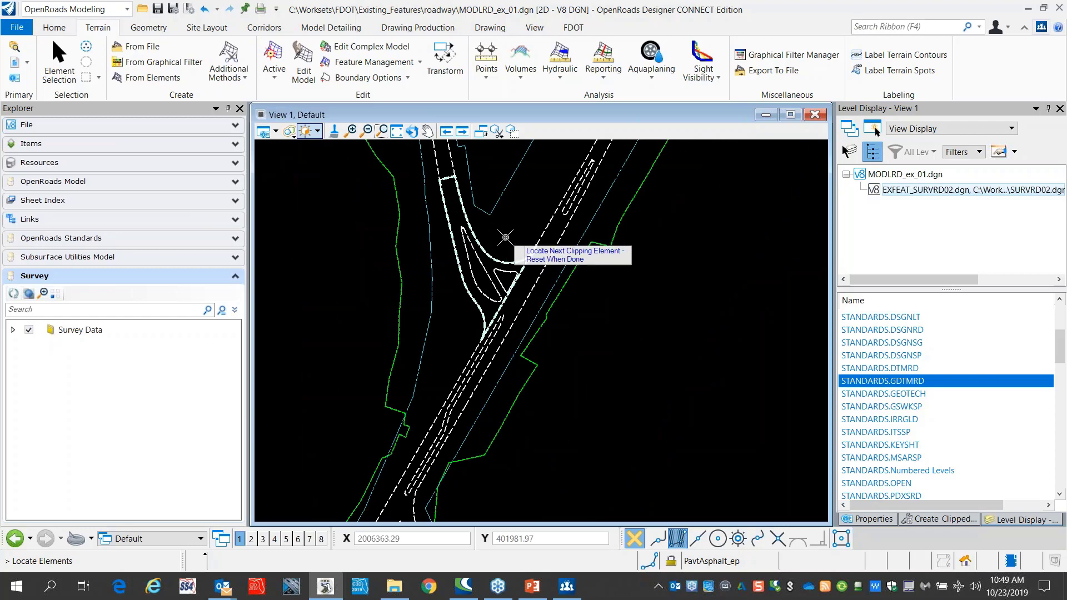
{"action": "scroll", "coordinate": [502, 236], "scroll_direction": "up", "scroll_amount": 2}
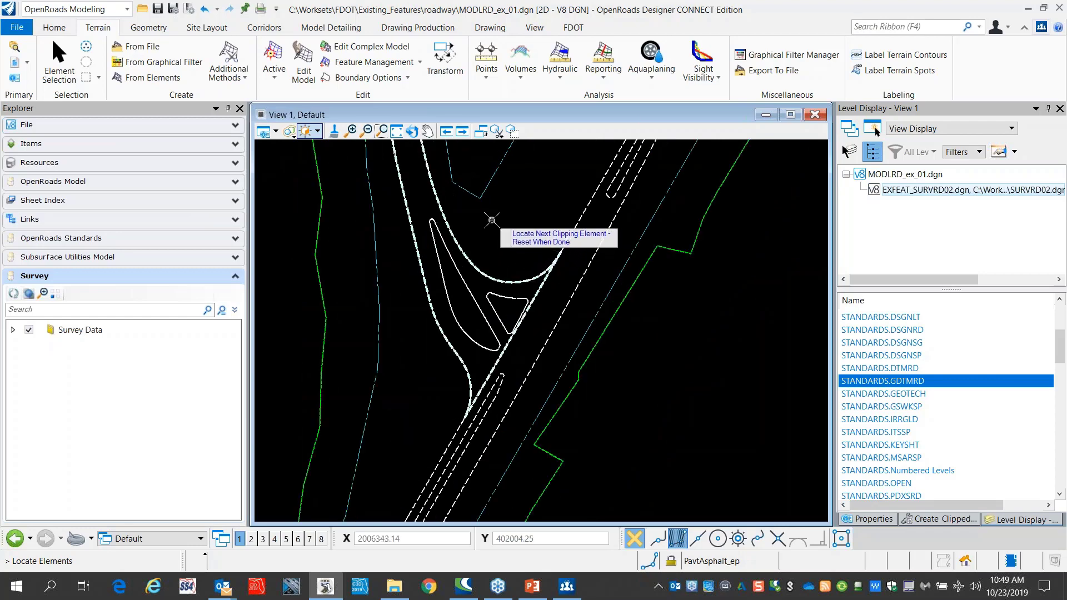
{"action": "right_click", "coordinate": [491, 220]}
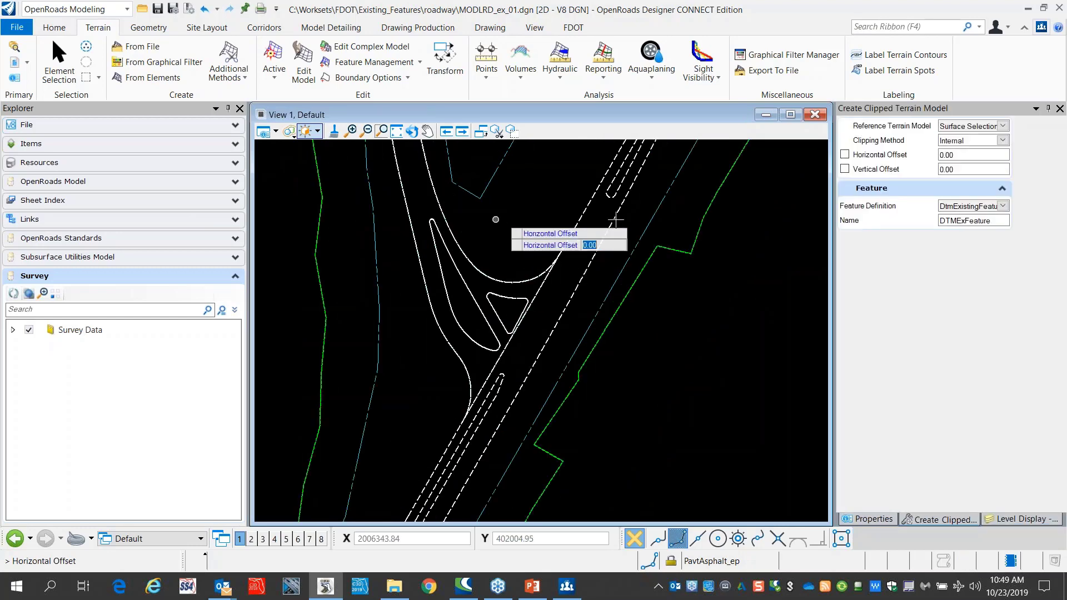
Step: Set the clipping method to External, accept the 0.00 offsets and create the clipped terrain DTMExFeature
{"action": "left_click", "coordinate": [1003, 140]}
{"action": "left_click", "coordinate": [967, 158]}
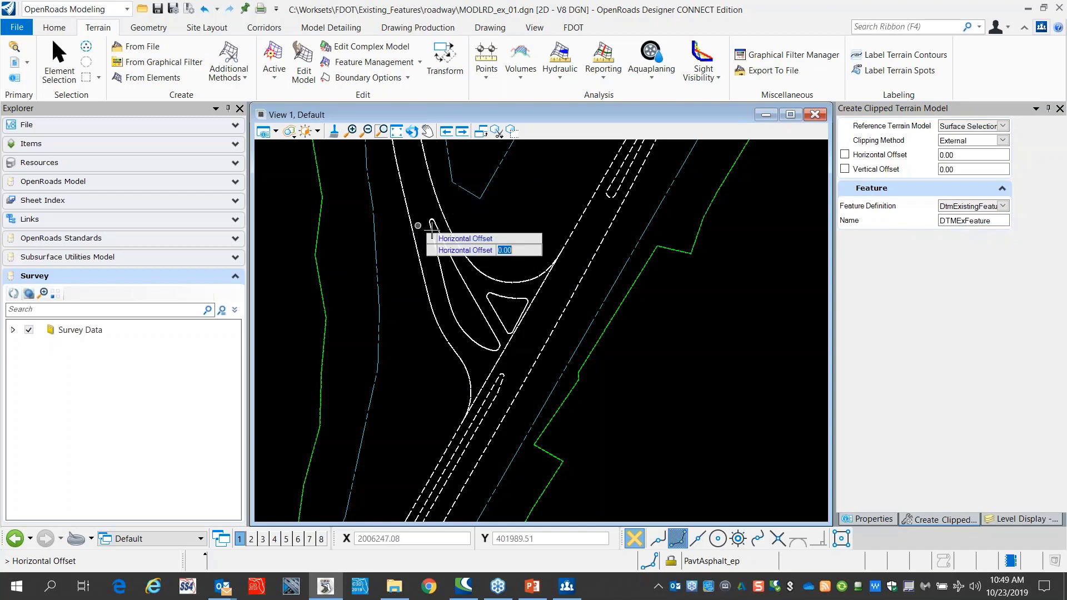
{"action": "right_click", "coordinate": [469, 208]}
{"action": "left_click", "coordinate": [470, 217]}
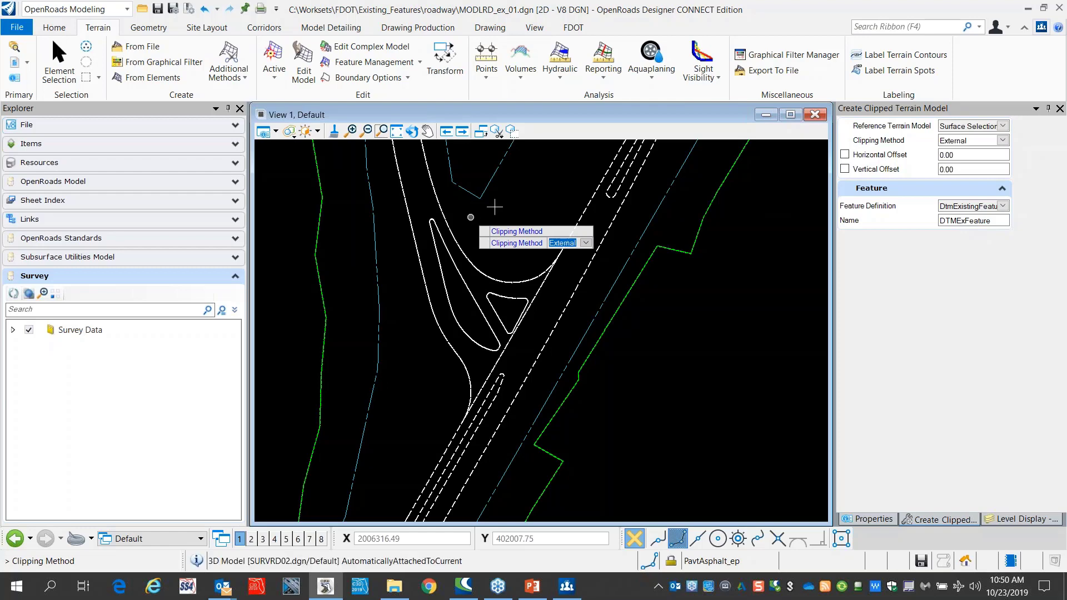
{"action": "left_click", "coordinate": [492, 208]}
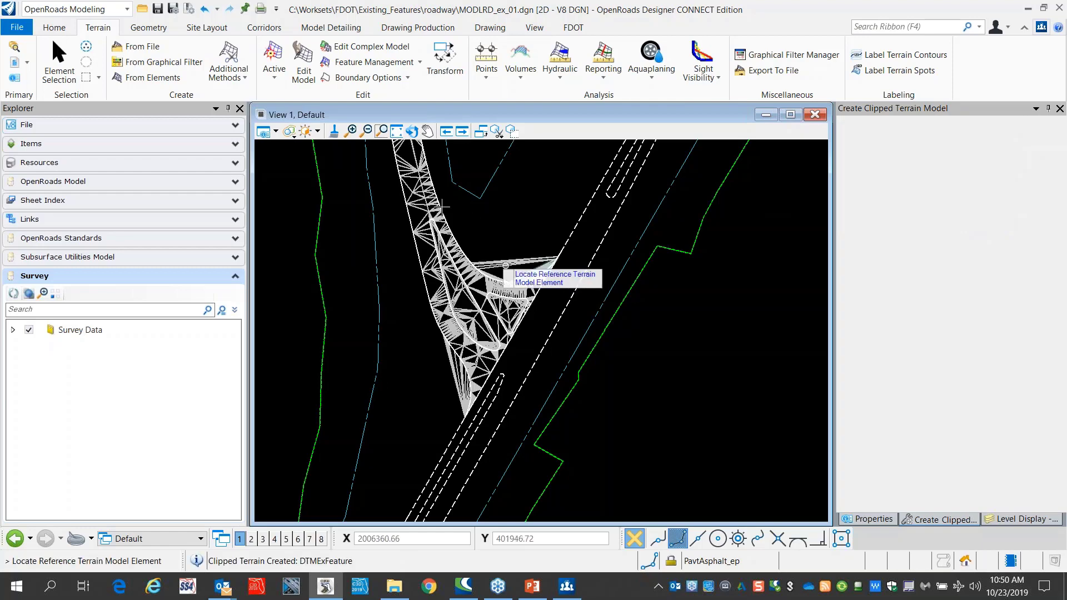
Step: Examine the new clipped terrain, the Default-3D entry in the models list and the MODLRD_ex_01.dgn attachment in the references
{"action": "scroll", "coordinate": [440, 207], "scroll_direction": "down", "scroll_amount": 5}
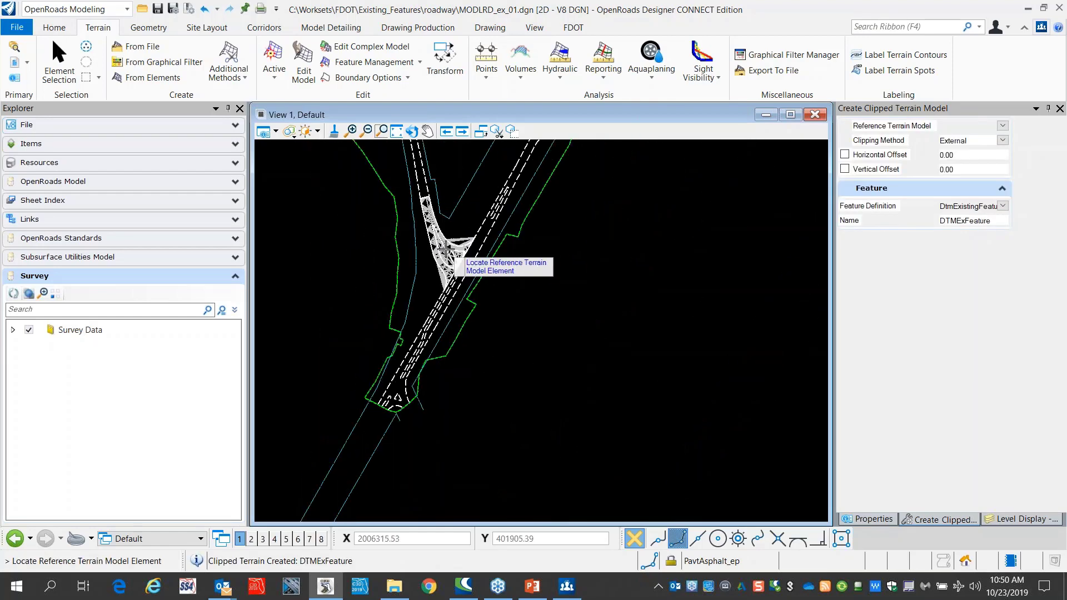
{"action": "scroll", "coordinate": [447, 251], "scroll_direction": "up", "scroll_amount": 4}
{"action": "scroll", "coordinate": [452, 250], "scroll_direction": "down", "scroll_amount": 2}
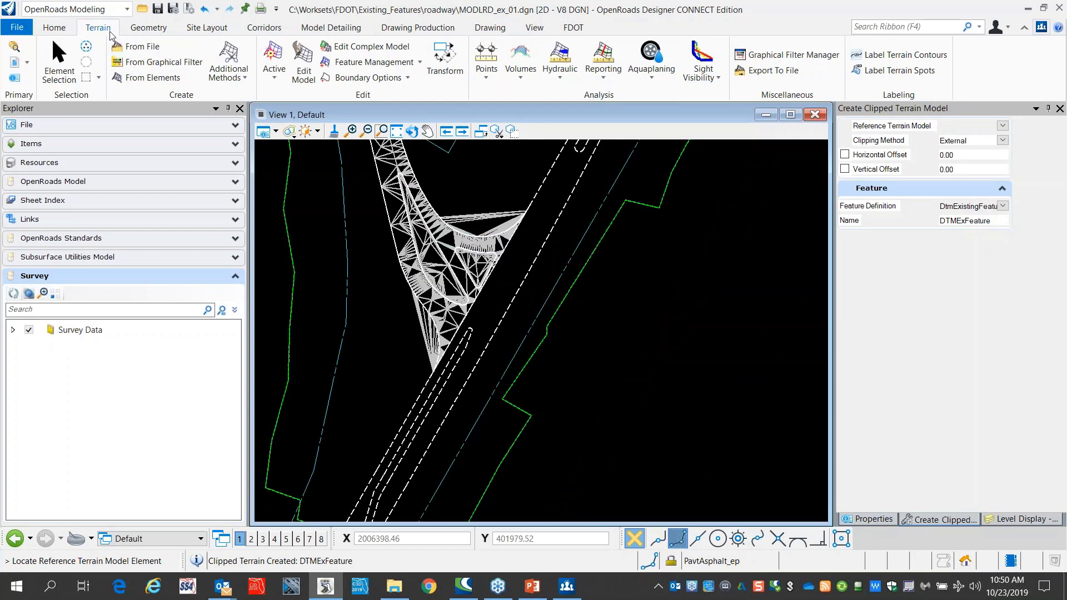
{"action": "scroll", "coordinate": [311, 56], "scroll_direction": "up", "scroll_amount": 1}
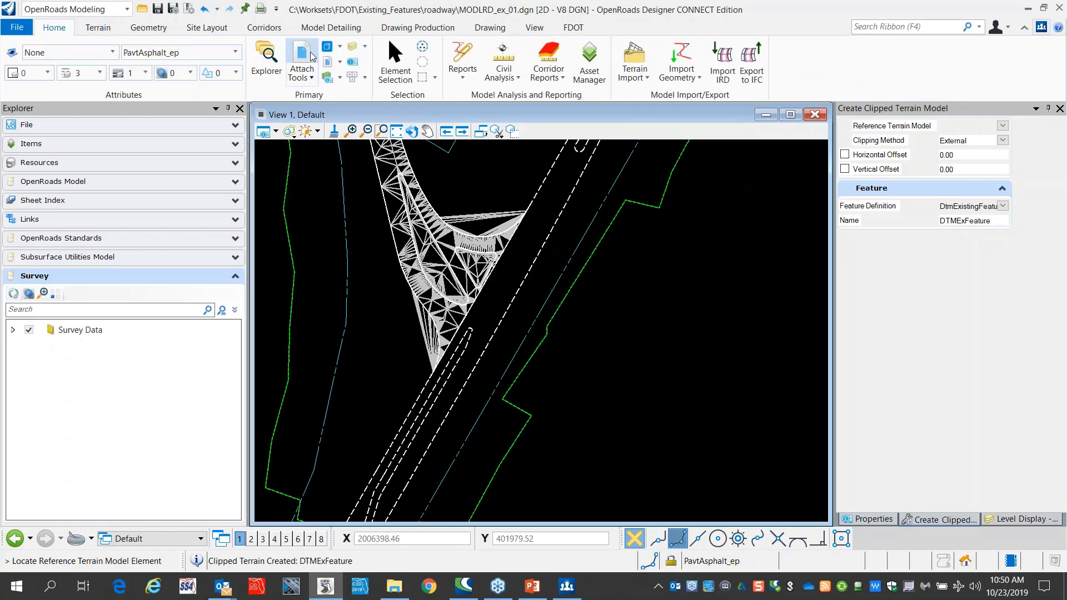
{"action": "left_click", "coordinate": [327, 46]}
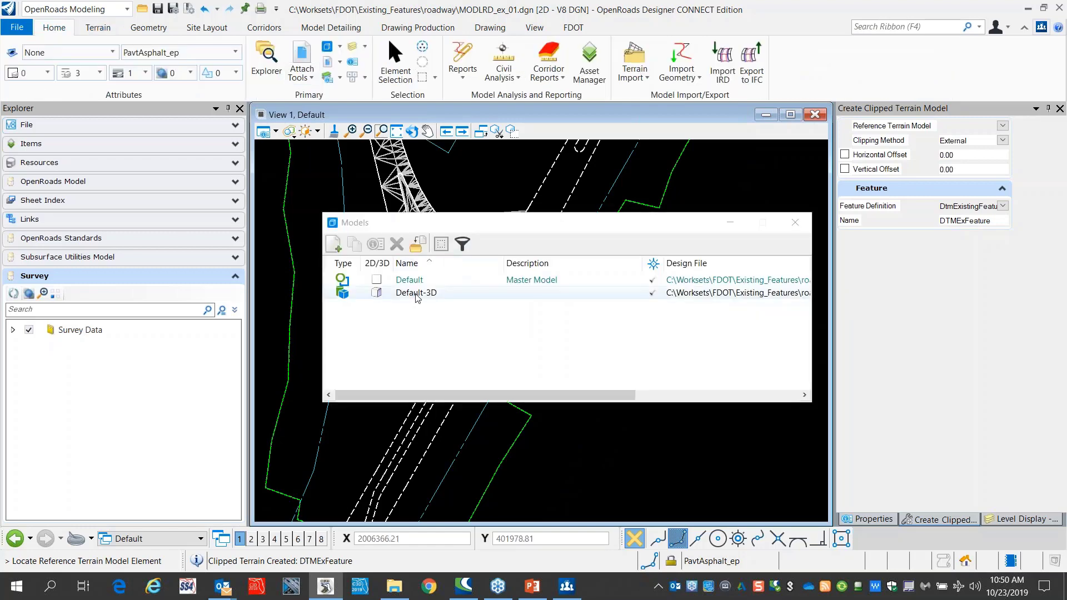
{"action": "left_click", "coordinate": [416, 294]}
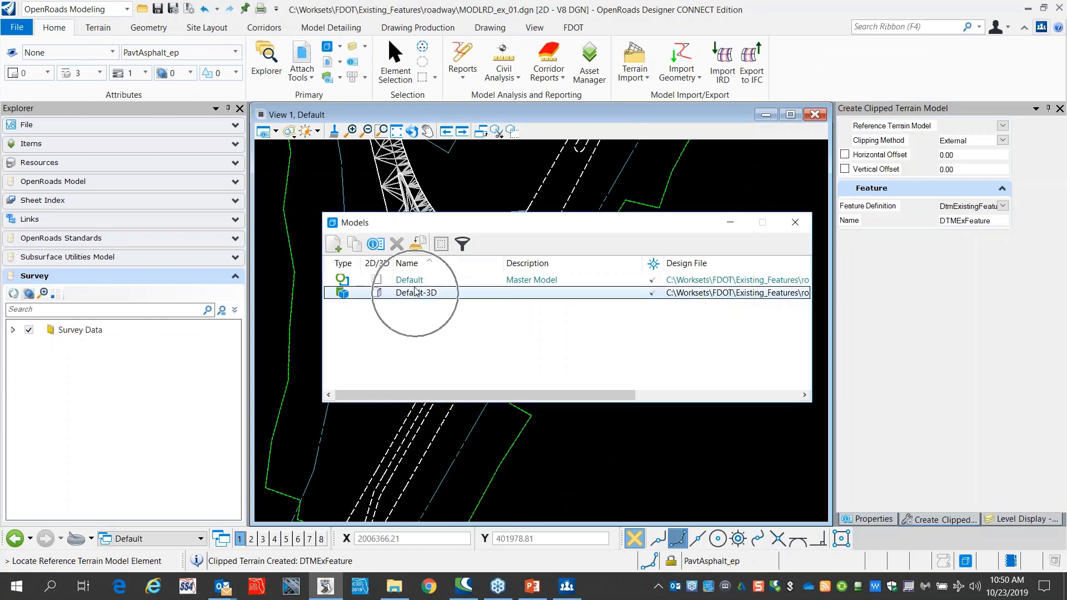
{"action": "left_click", "coordinate": [795, 224]}
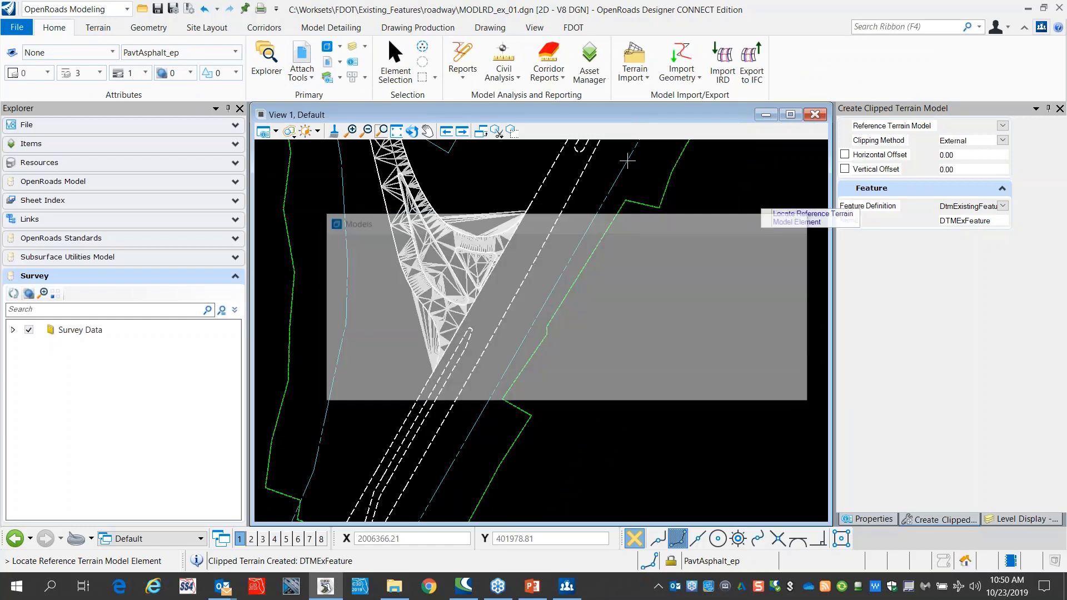
{"action": "left_click", "coordinate": [301, 59]}
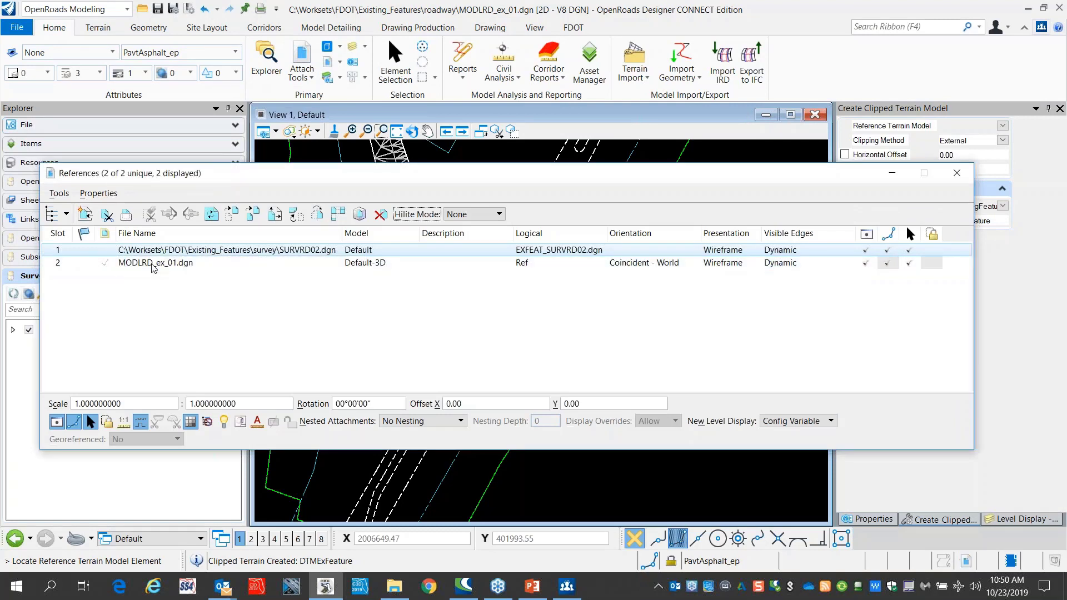
{"action": "left_click", "coordinate": [154, 266]}
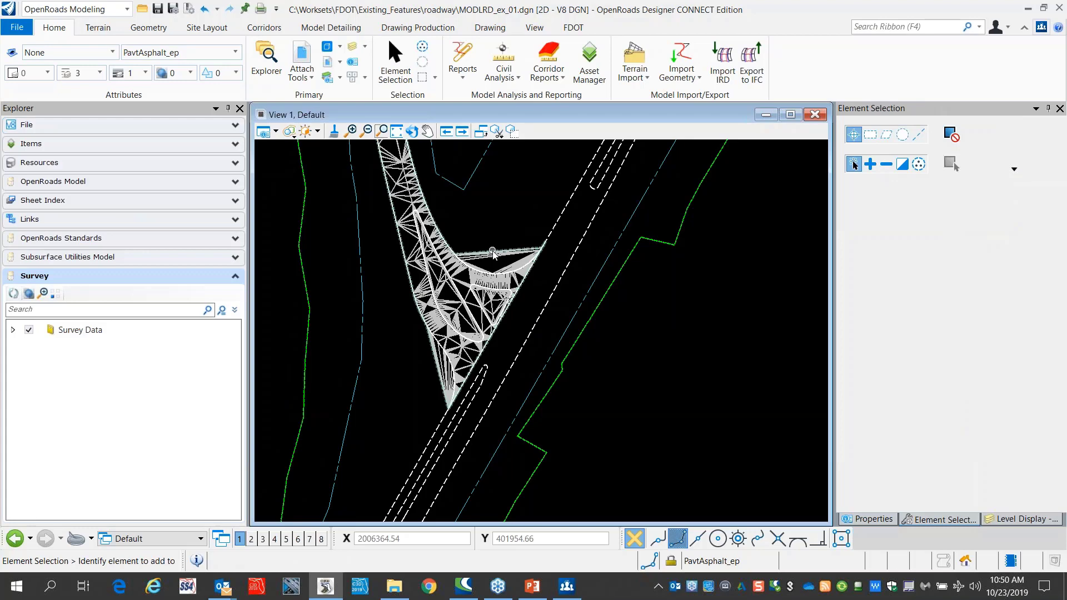
Step: Turn off the Triangles display of the clipped terrain model in the branching road
{"action": "scroll", "coordinate": [539, 270], "scroll_direction": "up", "scroll_amount": 4}
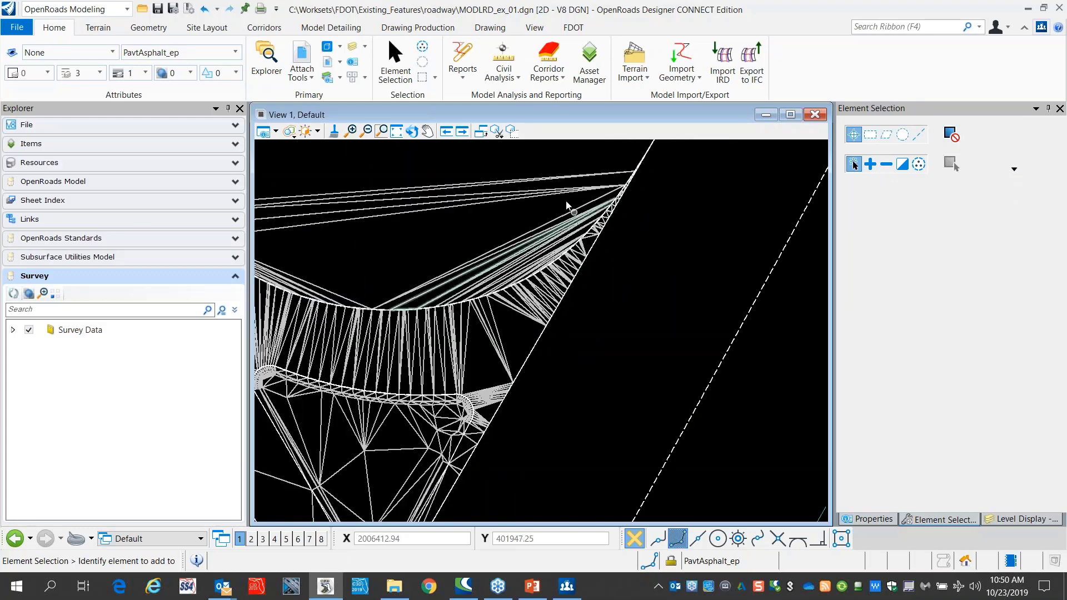
{"action": "scroll", "coordinate": [547, 222], "scroll_direction": "down", "scroll_amount": 3}
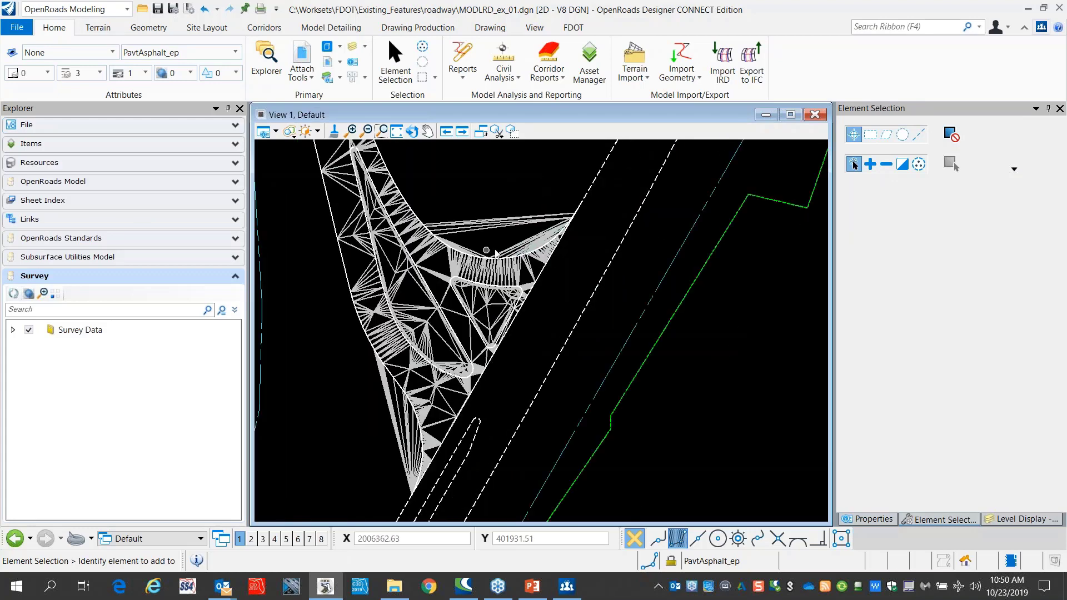
{"action": "scroll", "coordinate": [455, 266], "scroll_direction": "down", "scroll_amount": 2}
{"action": "scroll", "coordinate": [454, 266], "scroll_direction": "up", "scroll_amount": 1}
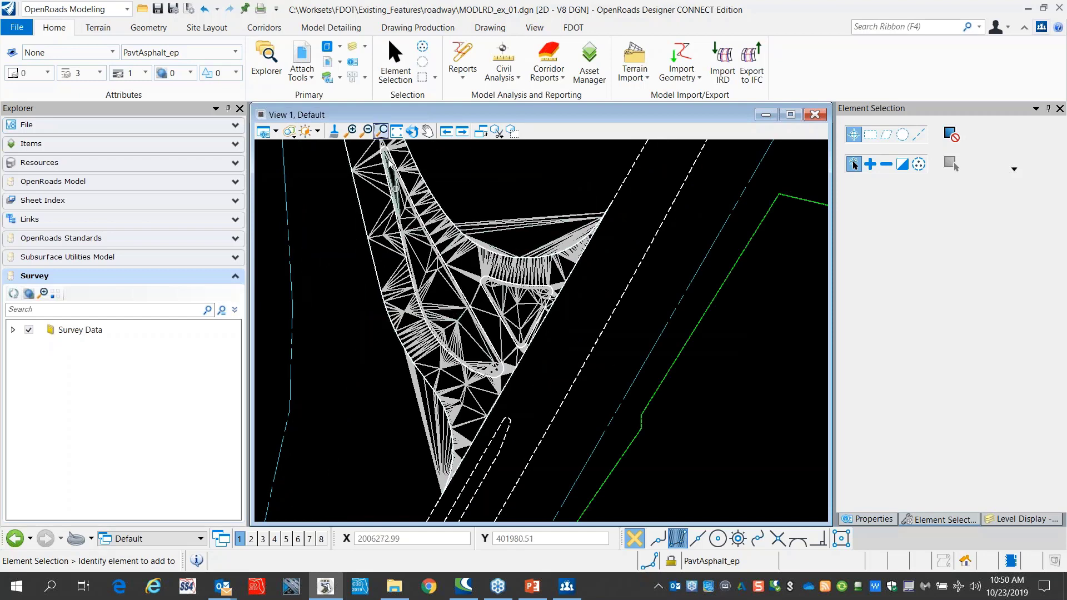
{"action": "left_click", "coordinate": [383, 185]}
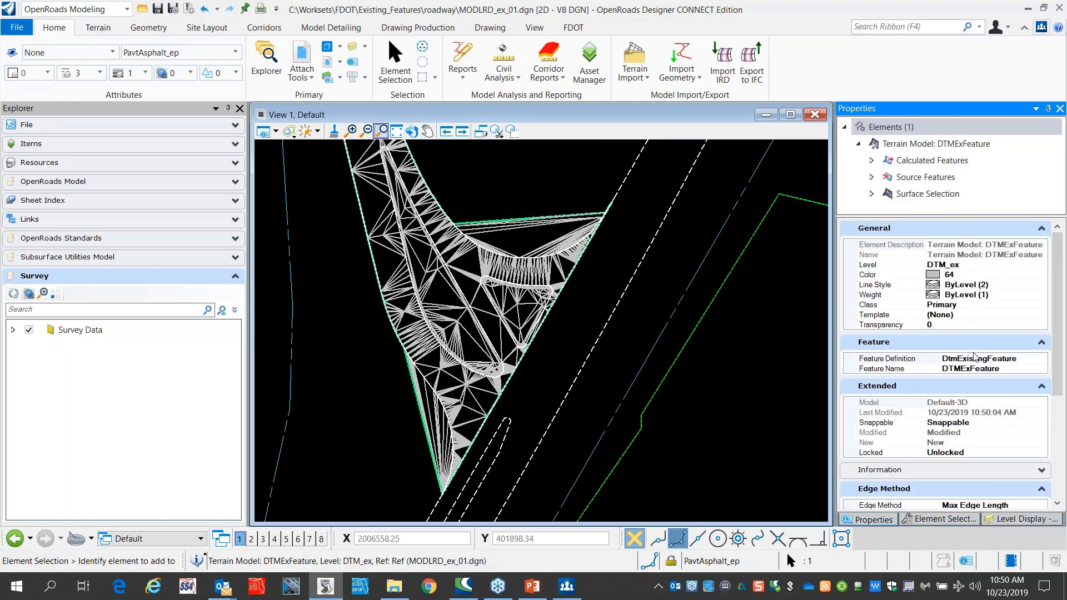
{"action": "scroll", "coordinate": [934, 349], "scroll_direction": "down", "scroll_amount": 5}
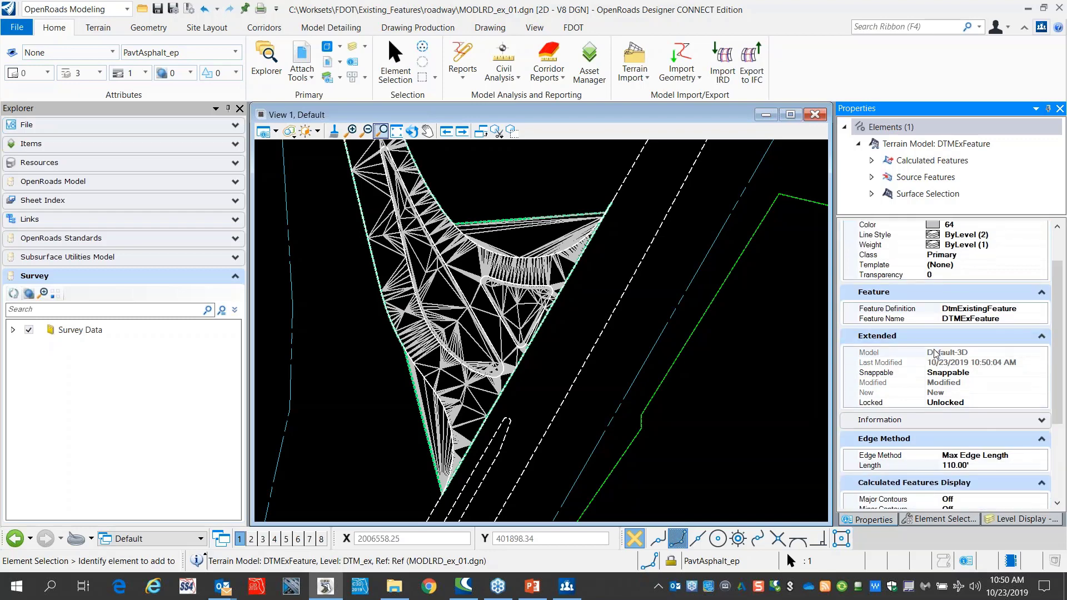
{"action": "left_click", "coordinate": [947, 390]}
{"action": "double_click", "coordinate": [968, 389]}
{"action": "scroll", "coordinate": [421, 342], "scroll_direction": "down", "scroll_amount": 2}
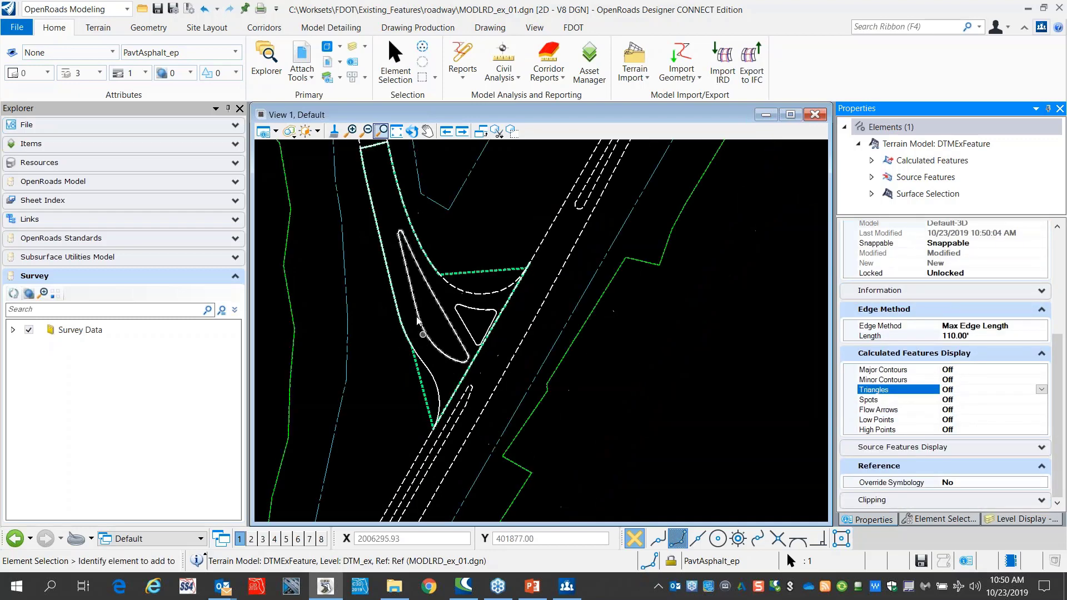
Step: Start Create Clipped Terrain Model with DTMExFeature as the reference and the two traffic island shapes inside the branching road as clipping elements
{"action": "scroll", "coordinate": [376, 195], "scroll_direction": "up", "scroll_amount": 2}
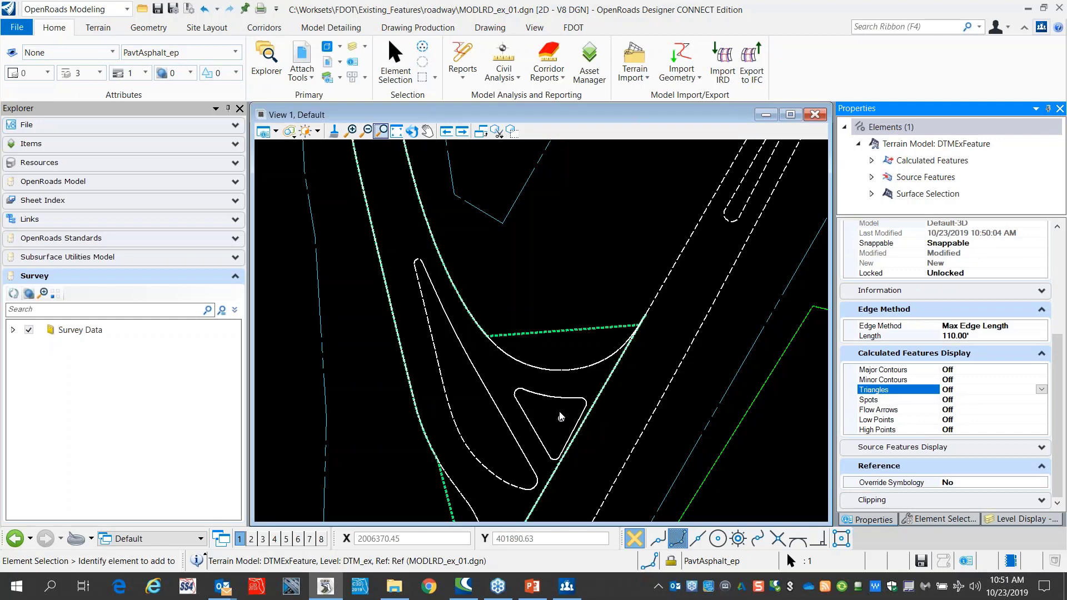
{"action": "left_click", "coordinate": [92, 29]}
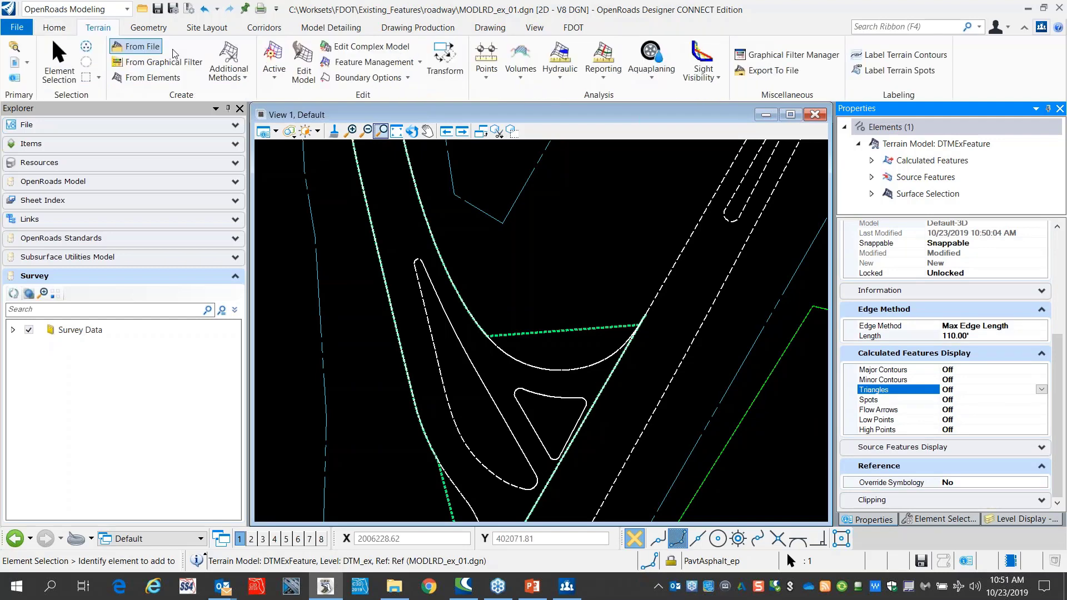
{"action": "left_click", "coordinate": [230, 55]}
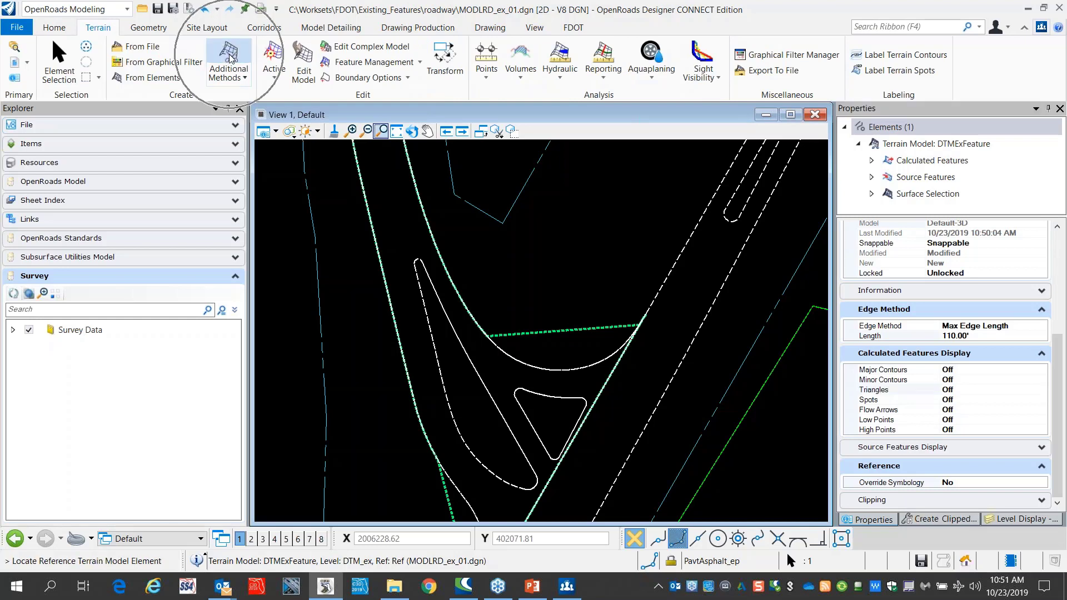
{"action": "left_click", "coordinate": [427, 245]}
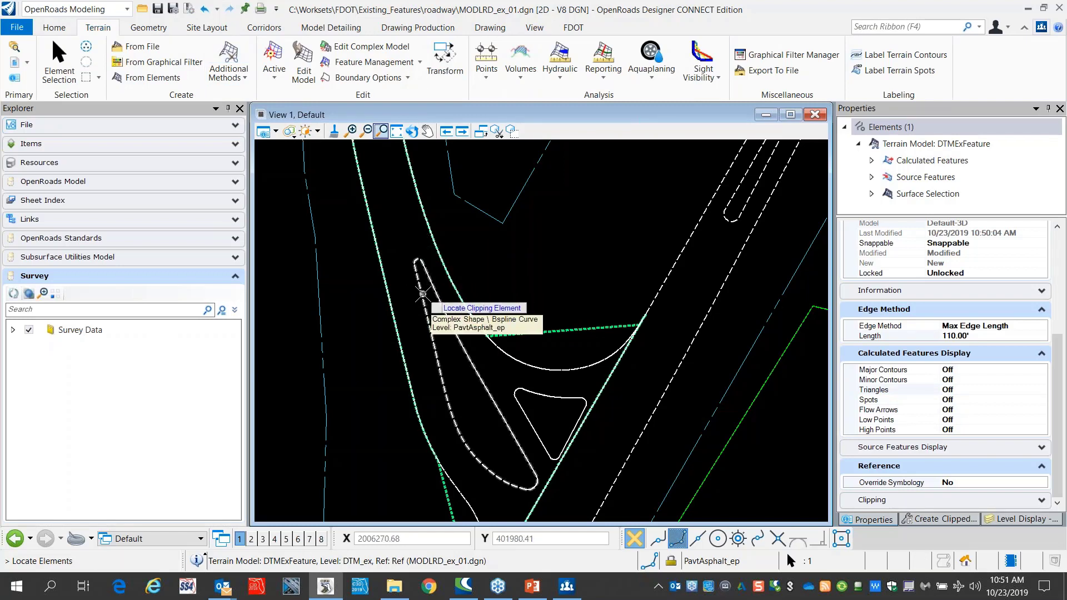
{"action": "left_click", "coordinate": [423, 294]}
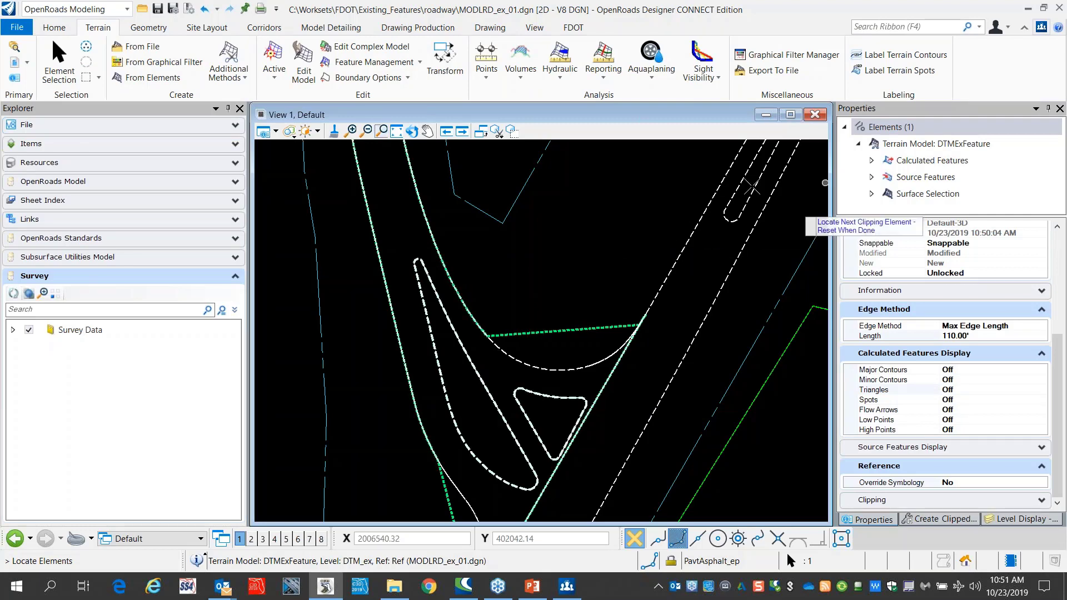
Step: Choose the DtmExistingFeature definition, finish the clipping selection and create the clipped terrain with the Internal clipping method
{"action": "left_click", "coordinate": [936, 519]}
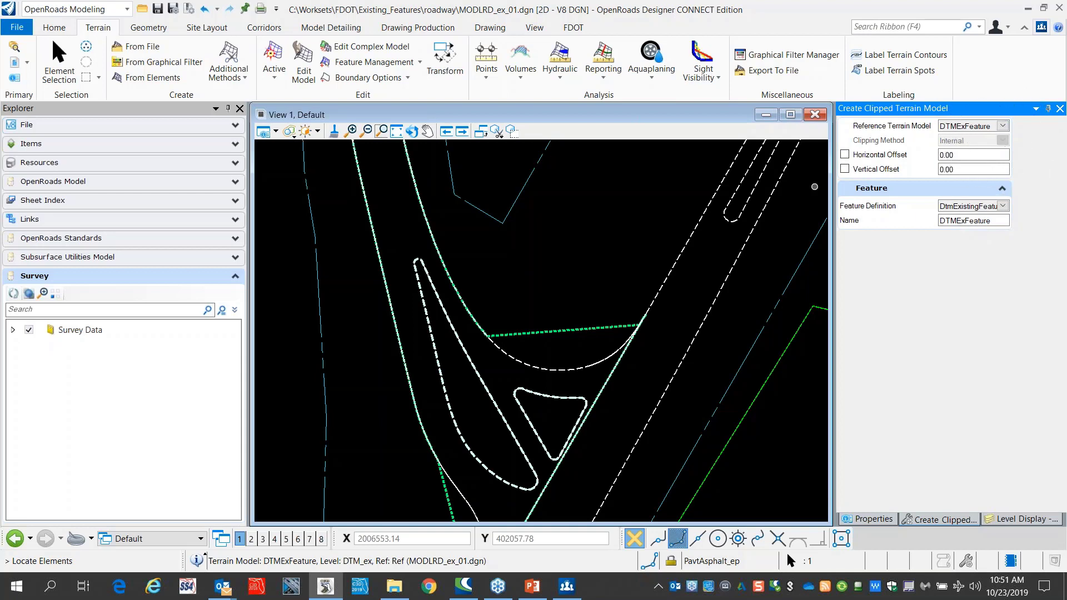
{"action": "left_click", "coordinate": [1002, 126]}
{"action": "left_click", "coordinate": [1003, 126]}
{"action": "left_click", "coordinate": [1002, 127]}
{"action": "left_click", "coordinate": [1000, 127]}
{"action": "left_click", "coordinate": [1000, 127]}
{"action": "left_click", "coordinate": [870, 142]}
{"action": "left_click", "coordinate": [1003, 206]}
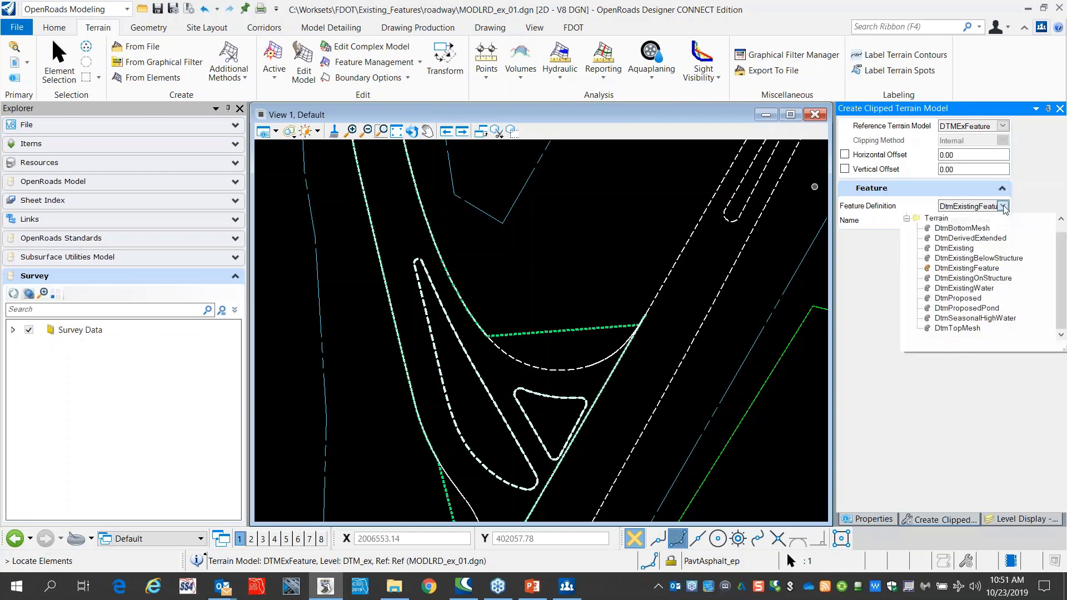
{"action": "left_click", "coordinate": [951, 269]}
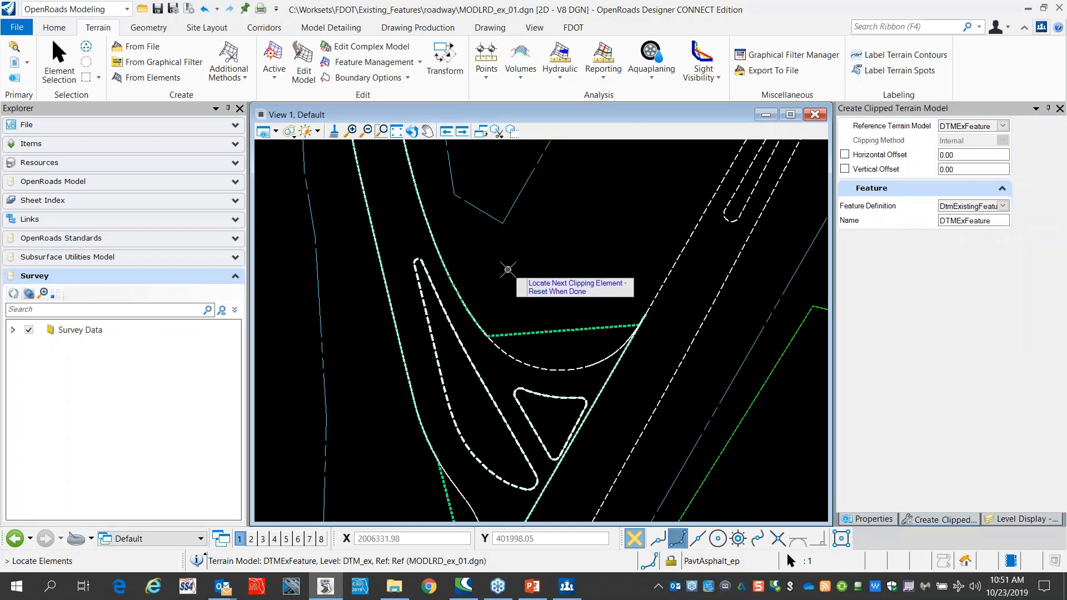
{"action": "right_click", "coordinate": [507, 269]}
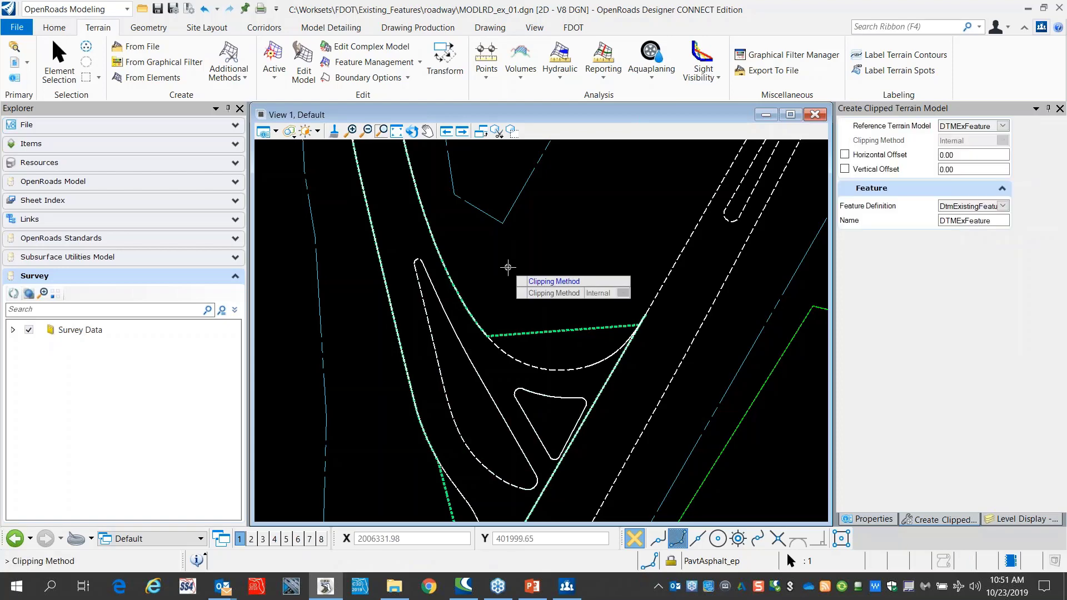
{"action": "left_click", "coordinate": [507, 268]}
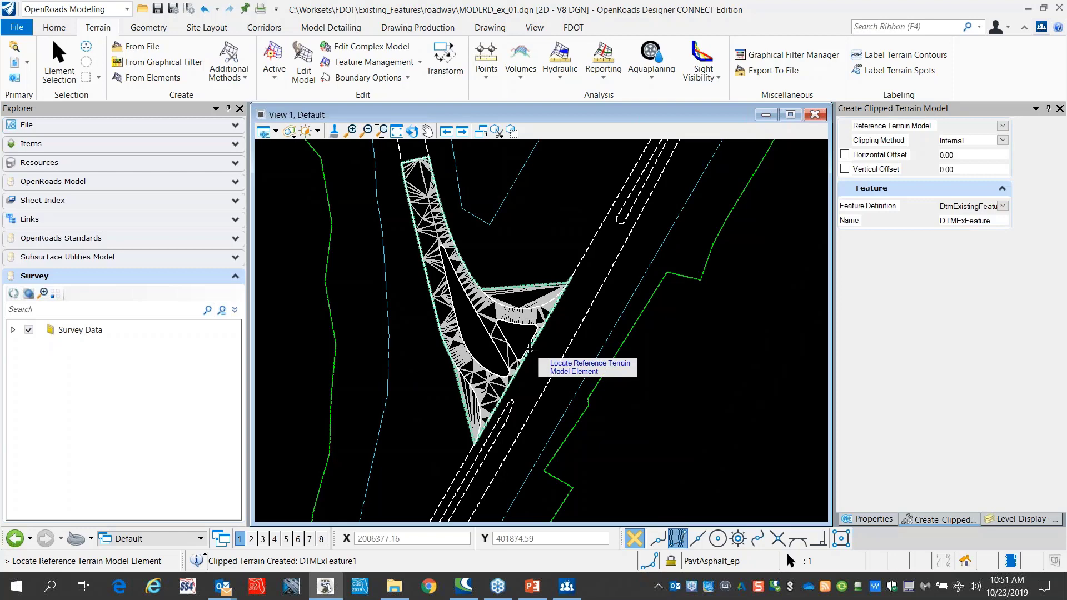
Step: Examine the terrain models listed under DtmExistingFeature in the OpenRoads Model tree and compare DTMExFeature with DTMExFeature1
{"action": "scroll", "coordinate": [541, 342], "scroll_direction": "up", "scroll_amount": 1}
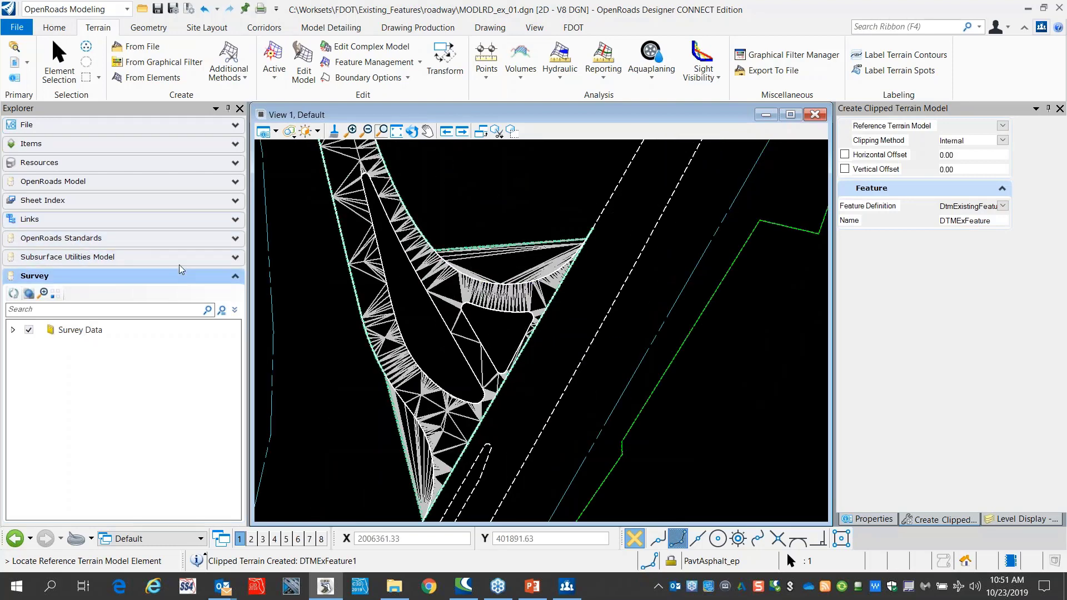
{"action": "left_click", "coordinate": [183, 181]}
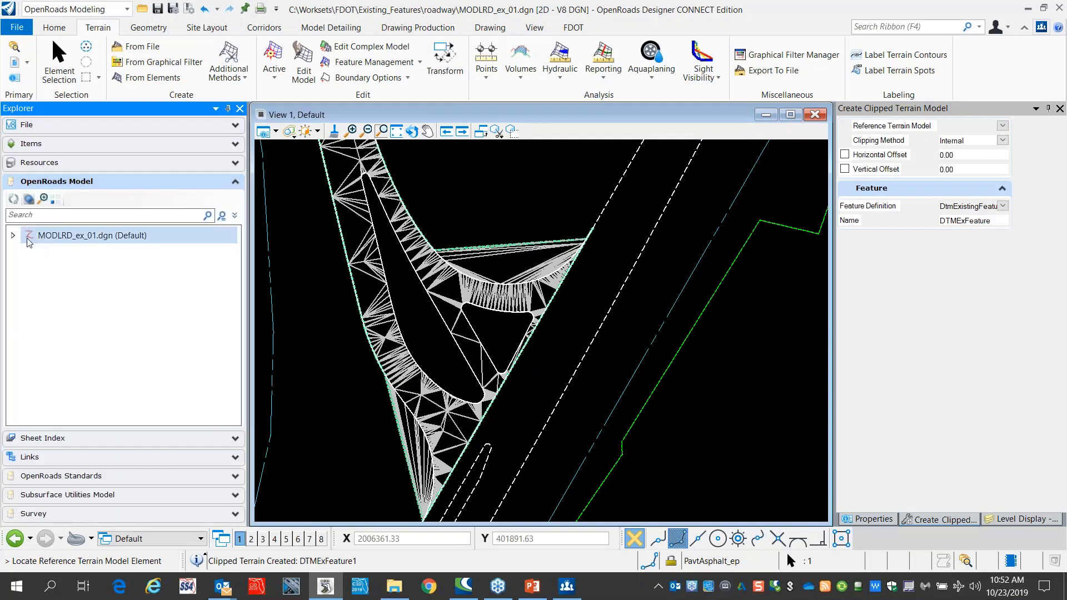
{"action": "left_click", "coordinate": [13, 236]}
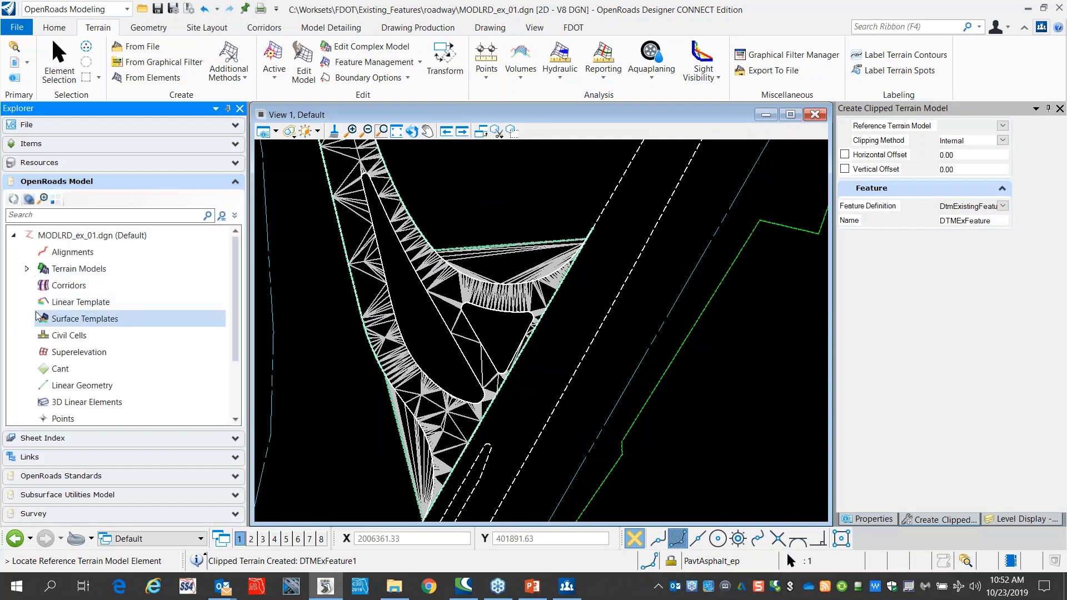
{"action": "left_click", "coordinate": [26, 268]}
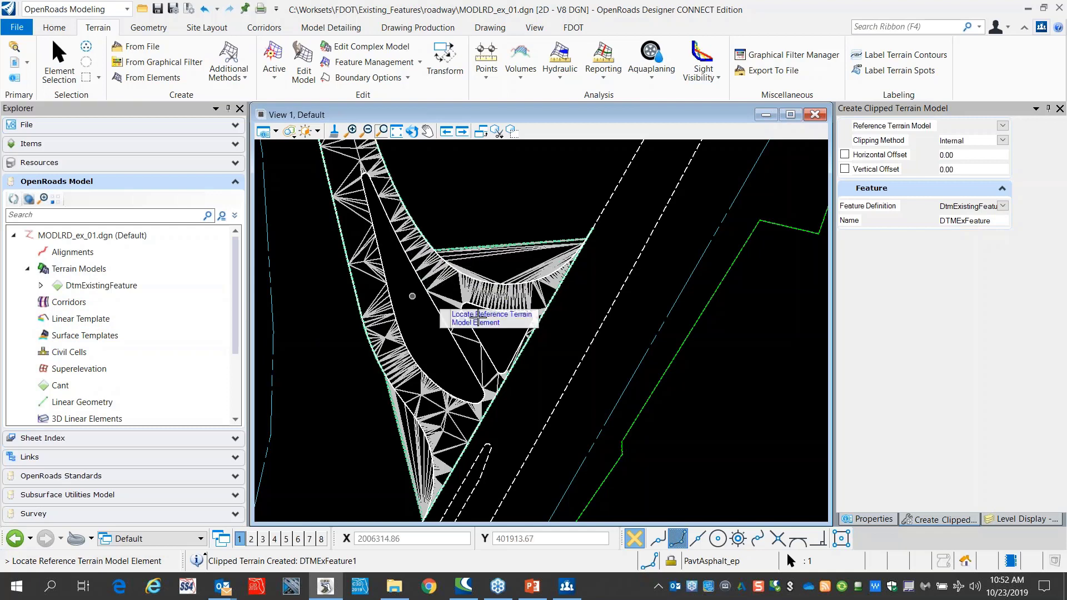
{"action": "left_click", "coordinate": [40, 286]}
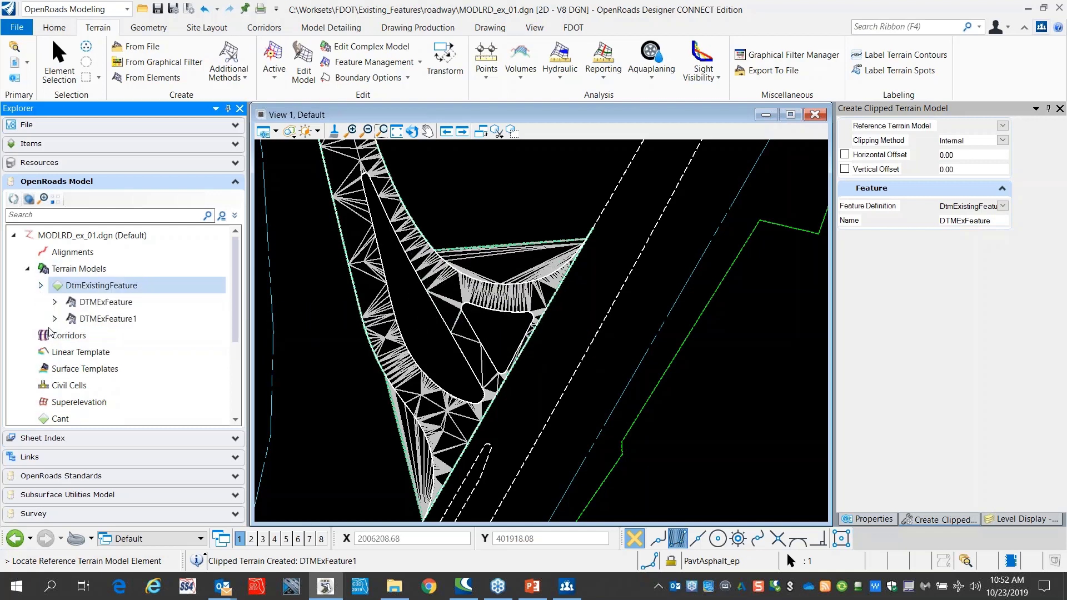
{"action": "left_click", "coordinate": [128, 320]}
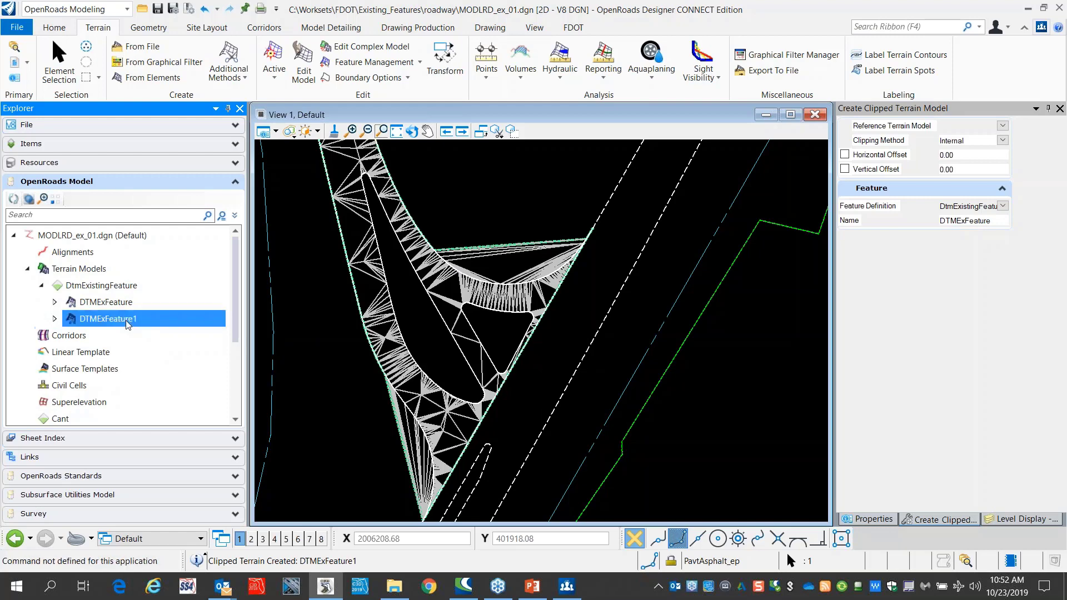
{"action": "left_click", "coordinate": [128, 302]}
{"action": "left_click", "coordinate": [132, 316]}
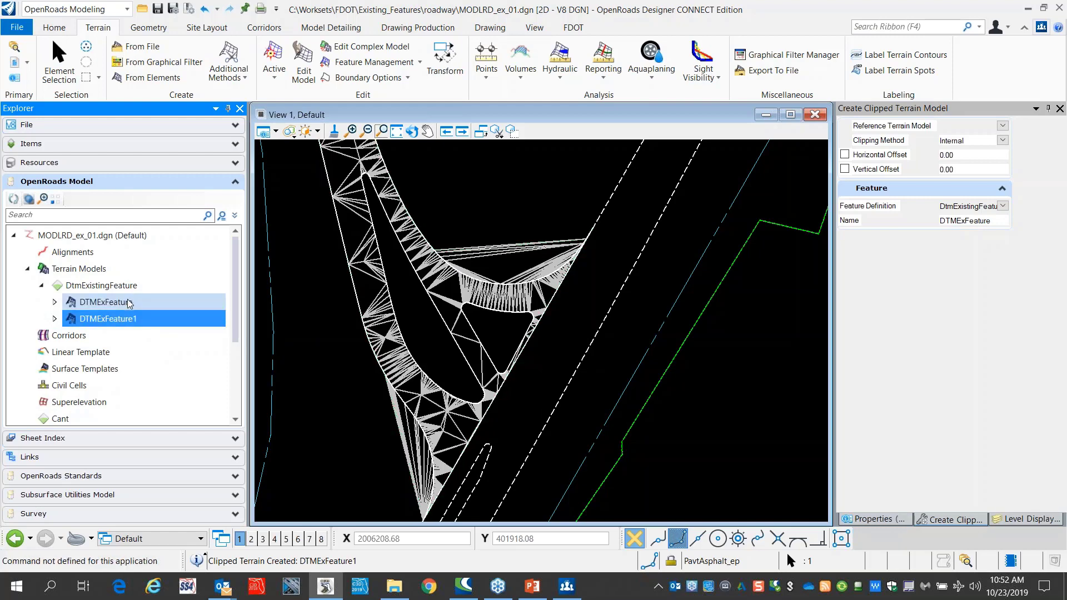
Step: Delete the DTMExFeature terrain model, highlight the remaining DTMExFeature1 and leave the clipped terrain command
{"action": "left_click", "coordinate": [129, 303]}
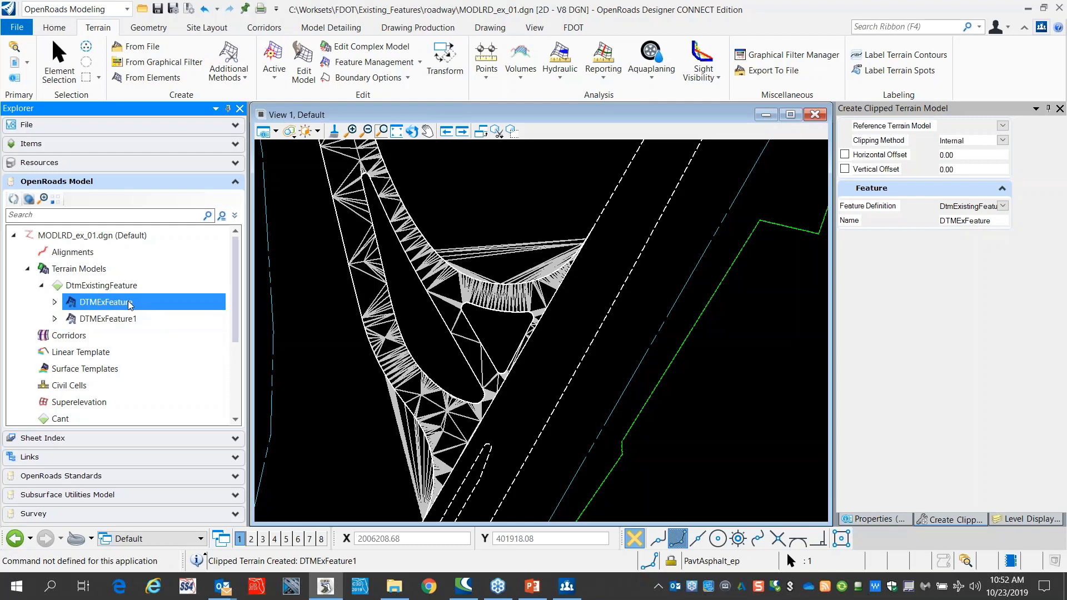
{"action": "right_click", "coordinate": [130, 303]}
{"action": "left_click", "coordinate": [178, 387]}
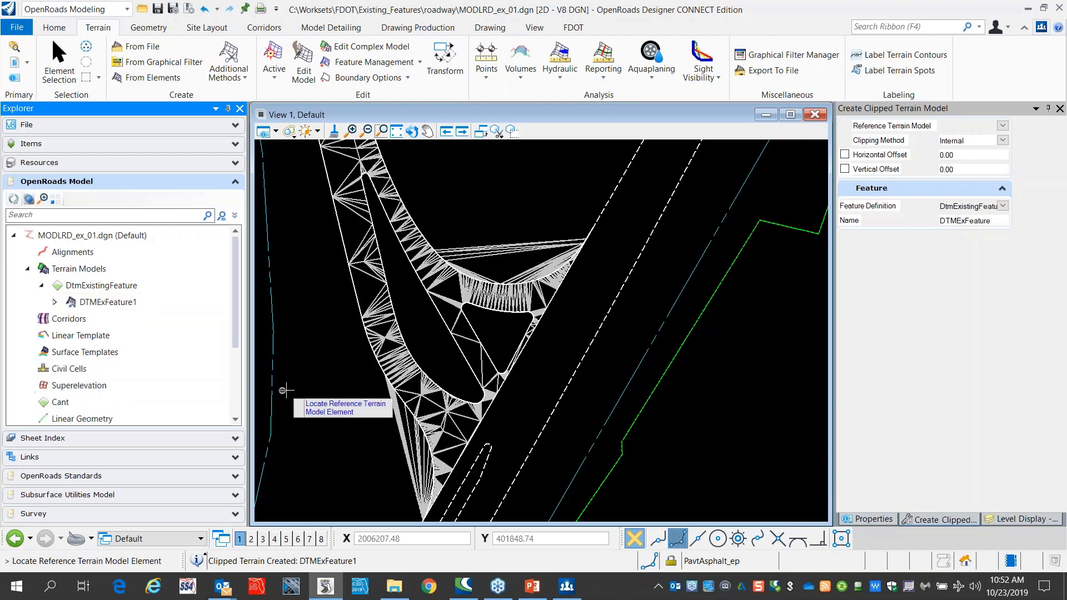
{"action": "left_click", "coordinate": [104, 300]}
{"action": "left_click", "coordinate": [103, 287]}
{"action": "left_click", "coordinate": [105, 304]}
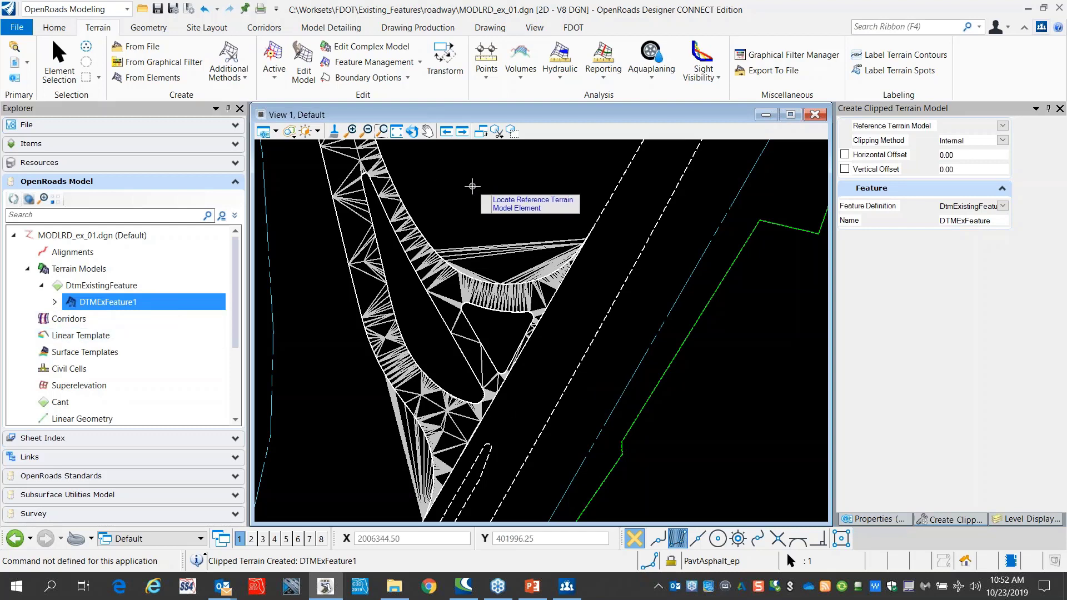
{"action": "right_click", "coordinate": [472, 186]}
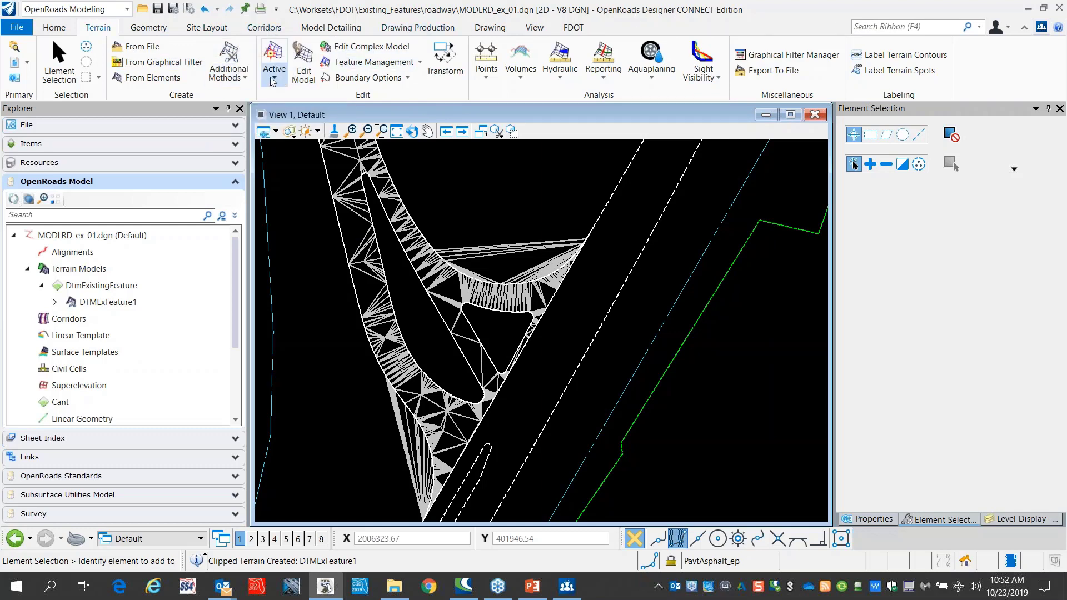
Step: Search the ribbon for "remove rules" and start the Remove Rules command
{"action": "left_click", "coordinate": [245, 79]}
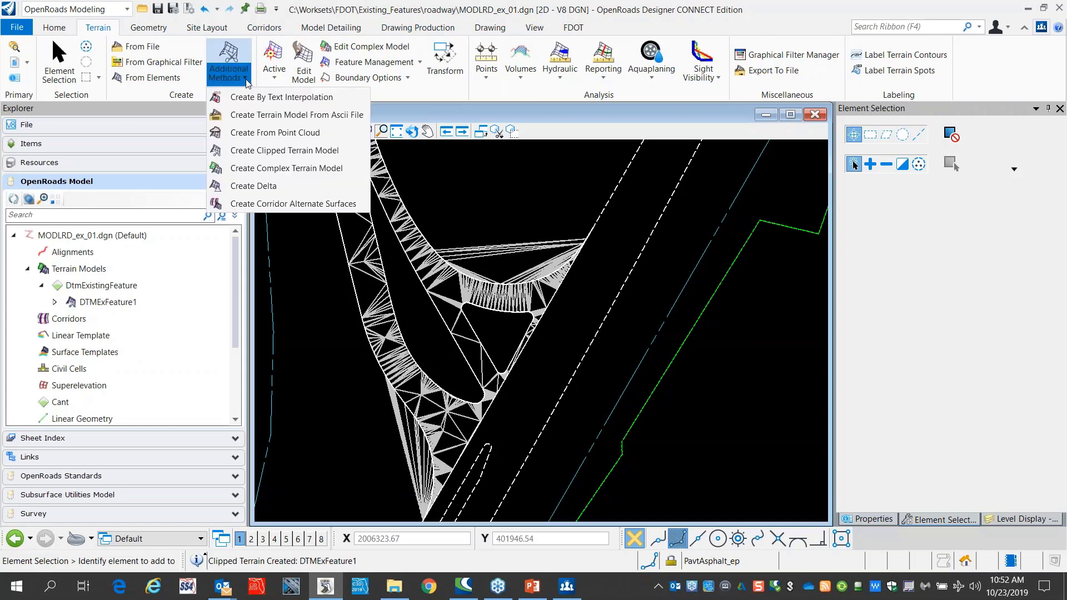
{"action": "left_click", "coordinate": [246, 79]}
{"action": "left_click", "coordinate": [911, 26]}
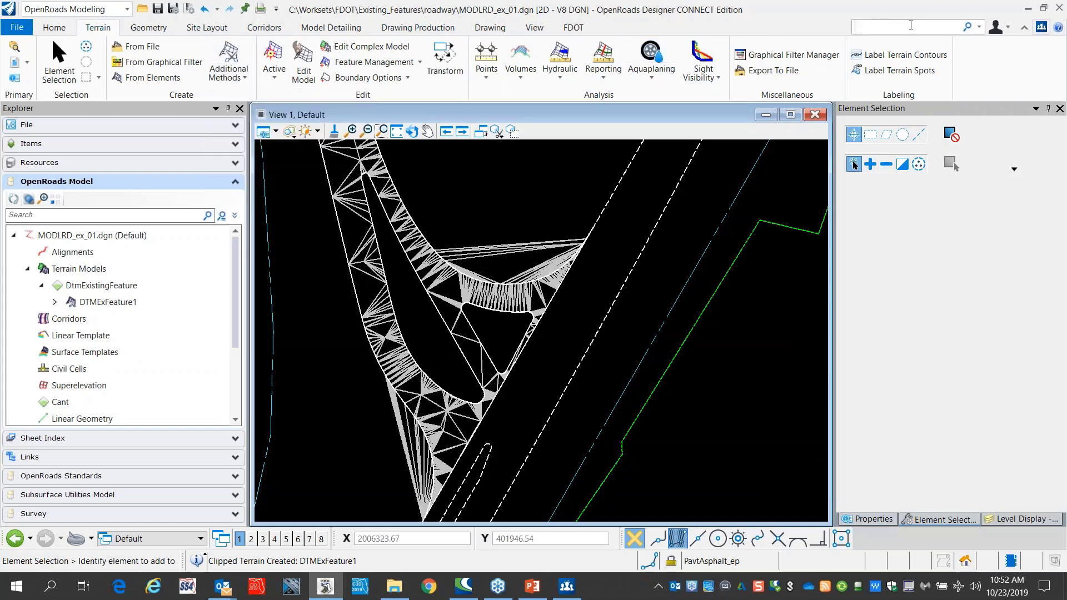
{"action": "type", "text": "rem"}
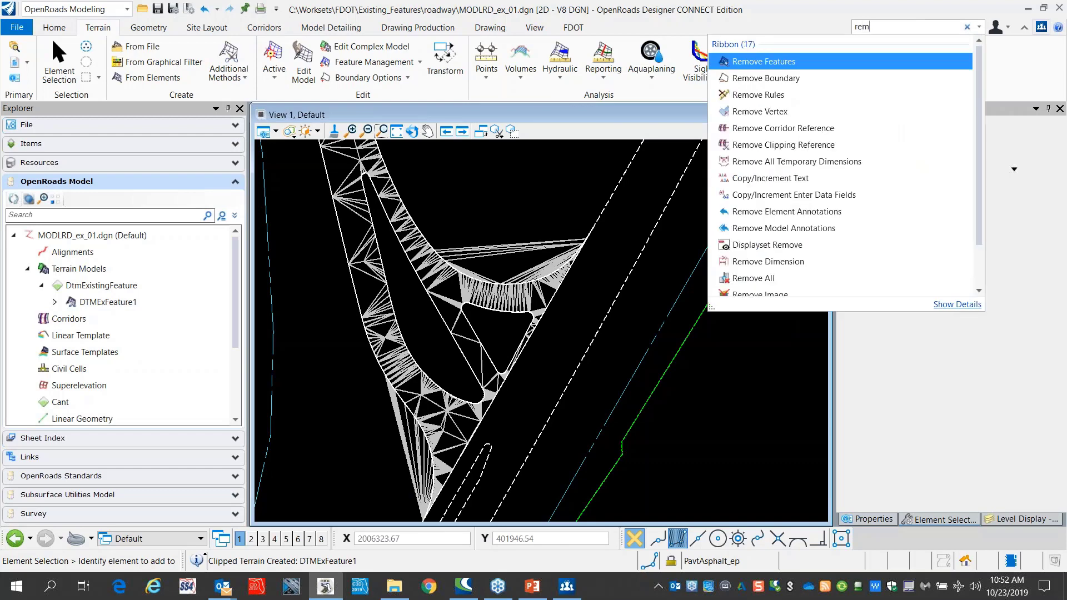
{"action": "type", "text": "ove rules"}
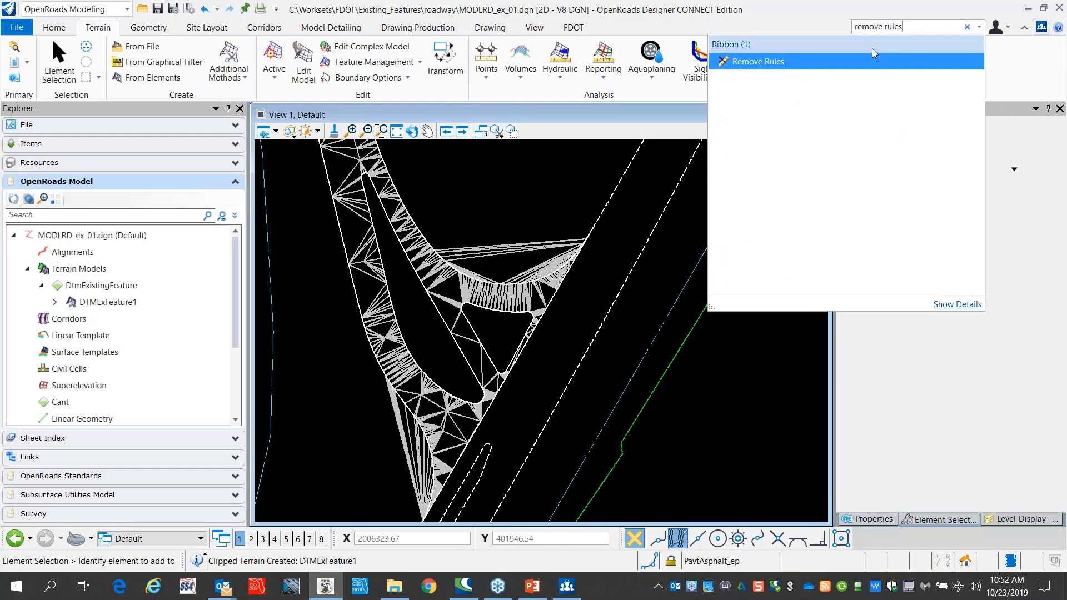
{"action": "left_click", "coordinate": [754, 62]}
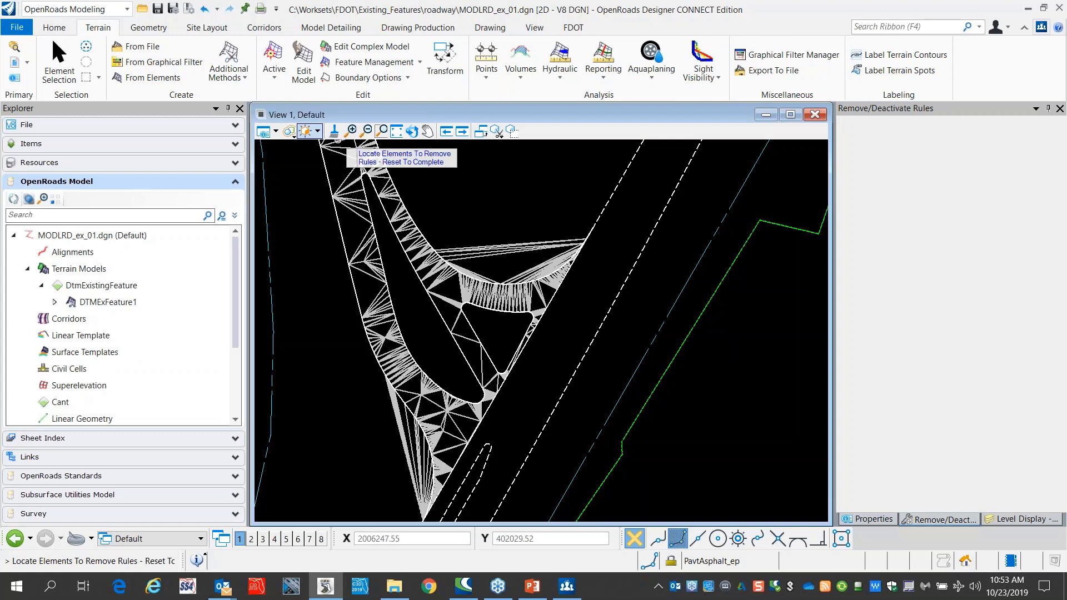
Step: Turn off the display of the SURVRD02.dgn reference in the Default-3D view
{"action": "left_click", "coordinate": [350, 131]}
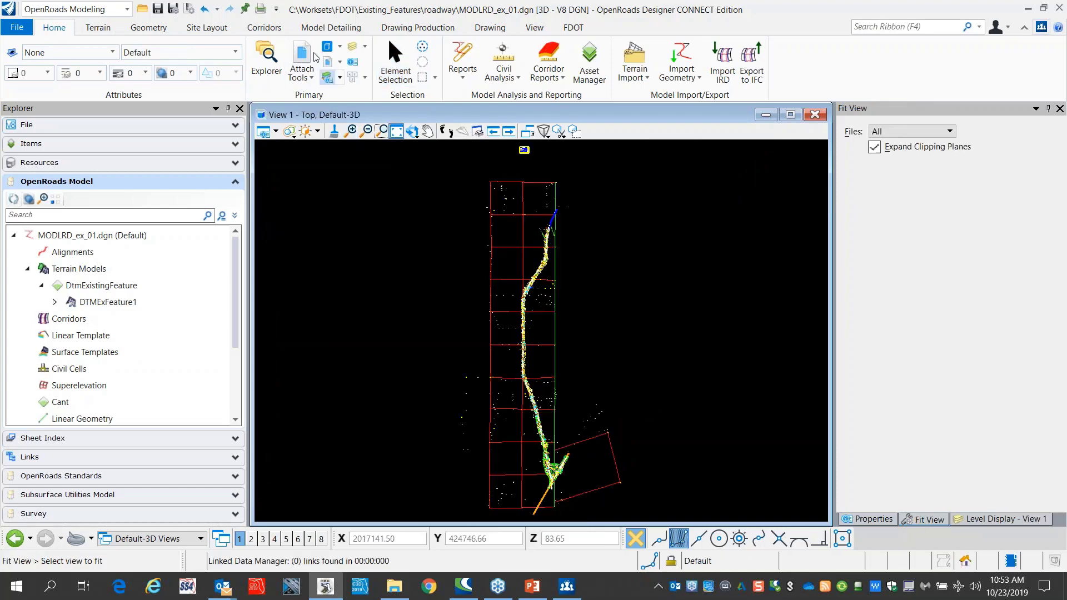
{"action": "left_click", "coordinate": [314, 59]}
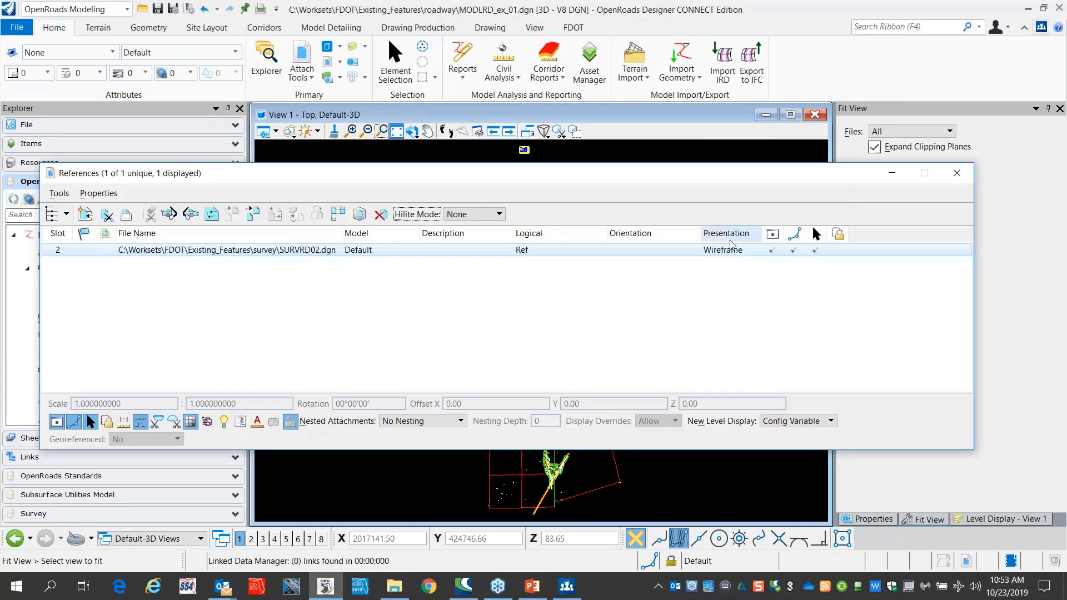
{"action": "left_click", "coordinate": [811, 225]}
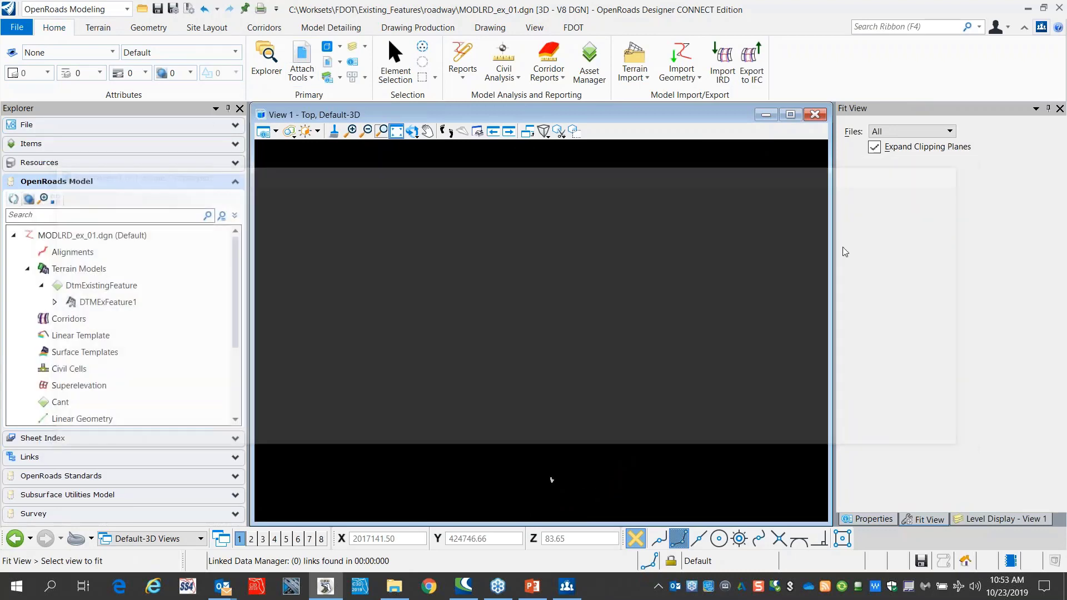
Step: Examine the clipped pavement terrain and its island openings in the Default-3D model from a rotated view
{"action": "scroll", "coordinate": [550, 481], "scroll_direction": "up", "scroll_amount": 5}
{"action": "left_click", "coordinate": [578, 439]}
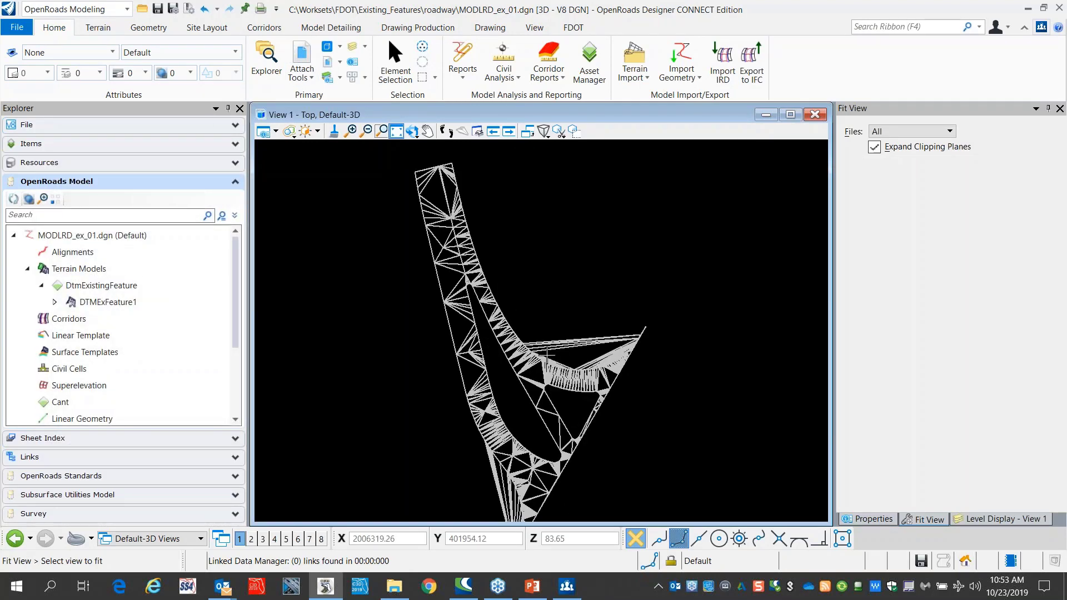
{"action": "left_click", "coordinate": [412, 131]}
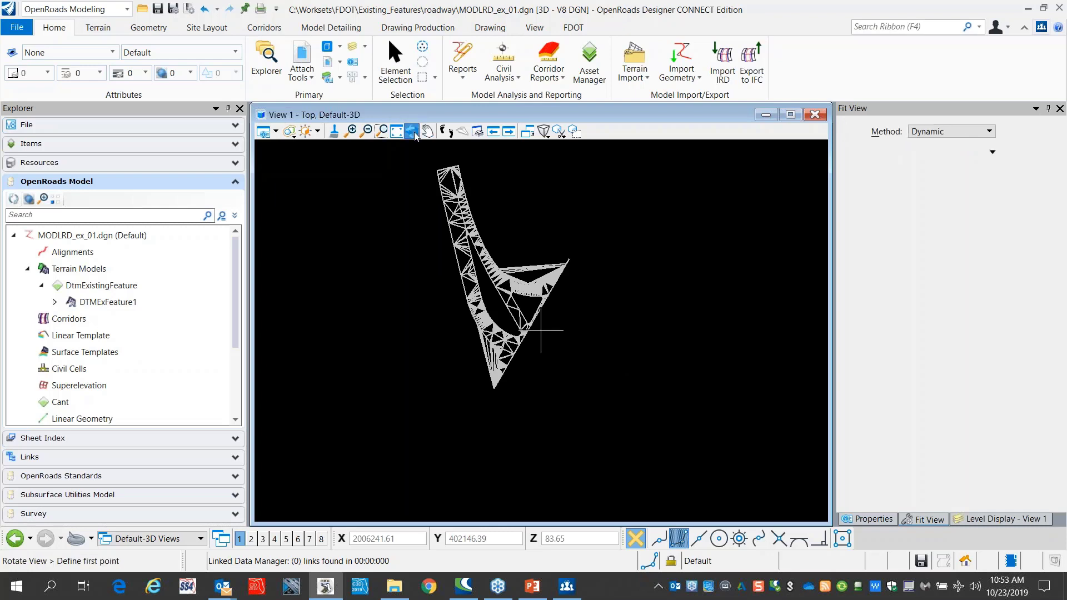
{"action": "left_click", "coordinate": [518, 325]}
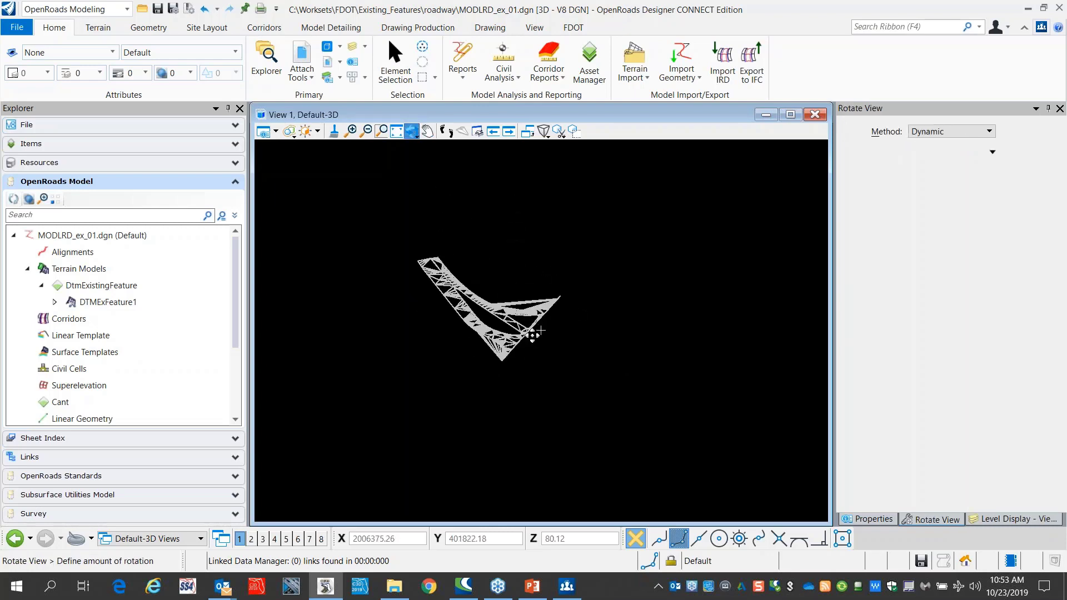
{"action": "left_click", "coordinate": [396, 162]}
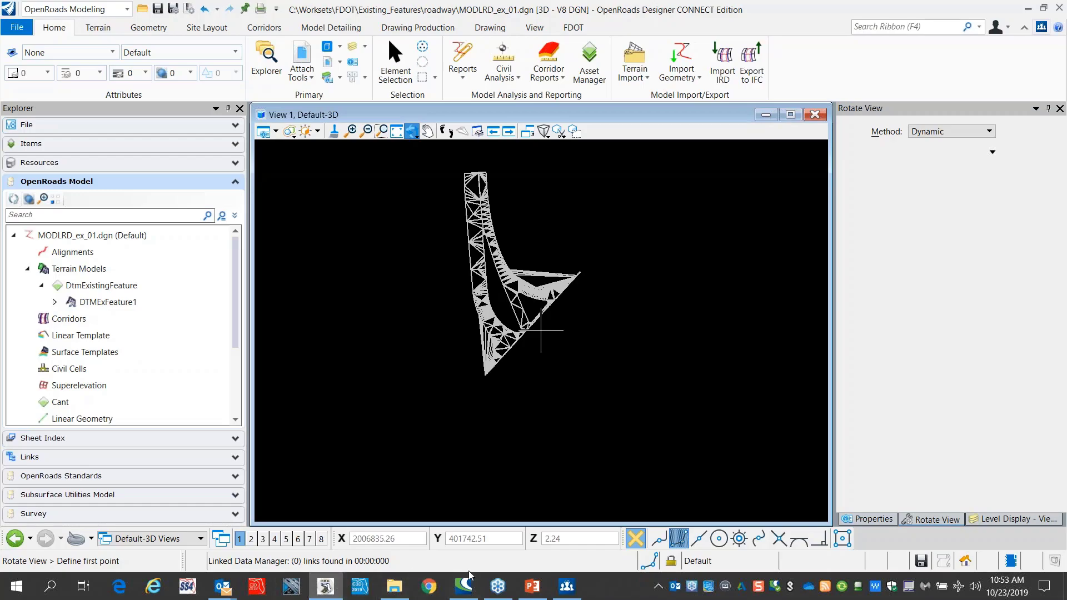
{"action": "left_click", "coordinate": [532, 586]}
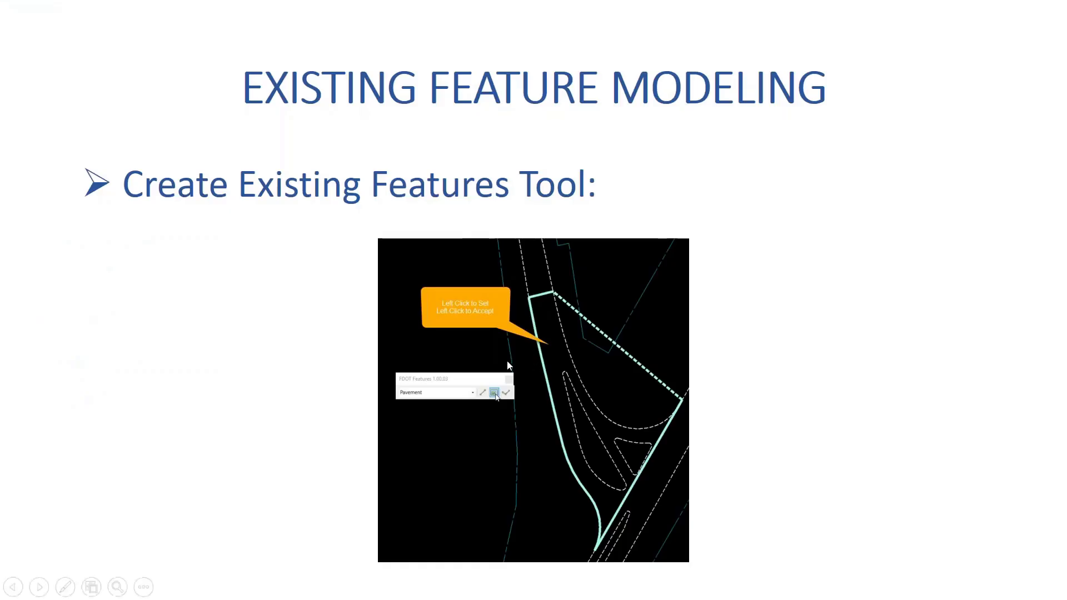
{"action": "left_click", "coordinate": [507, 361]}
{"action": "left_click", "coordinate": [507, 362]}
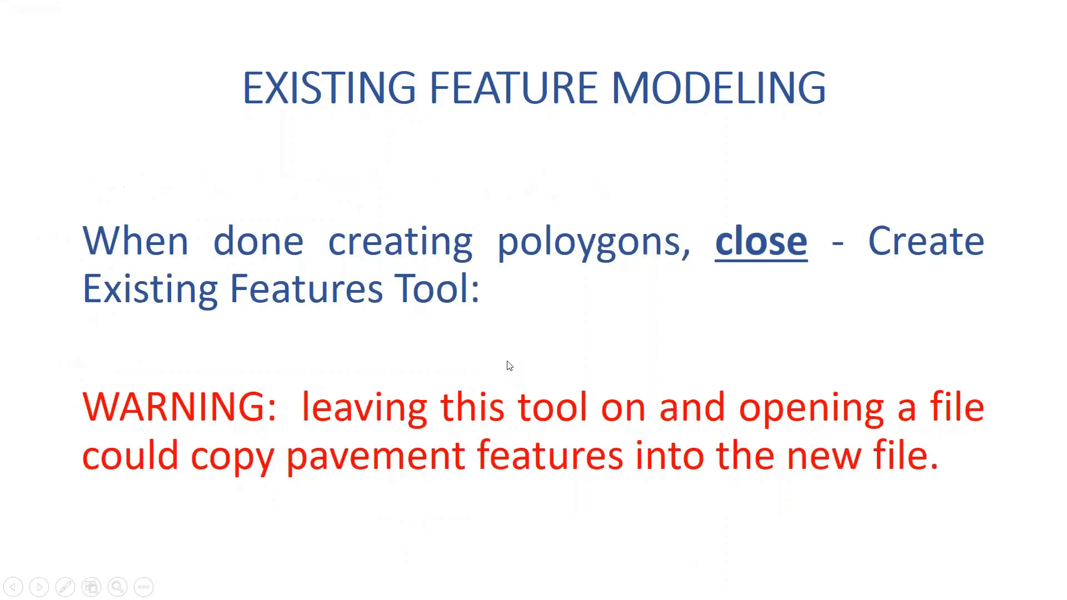
{"action": "right_click", "coordinate": [389, 346]}
{"action": "left_click", "coordinate": [424, 372]}
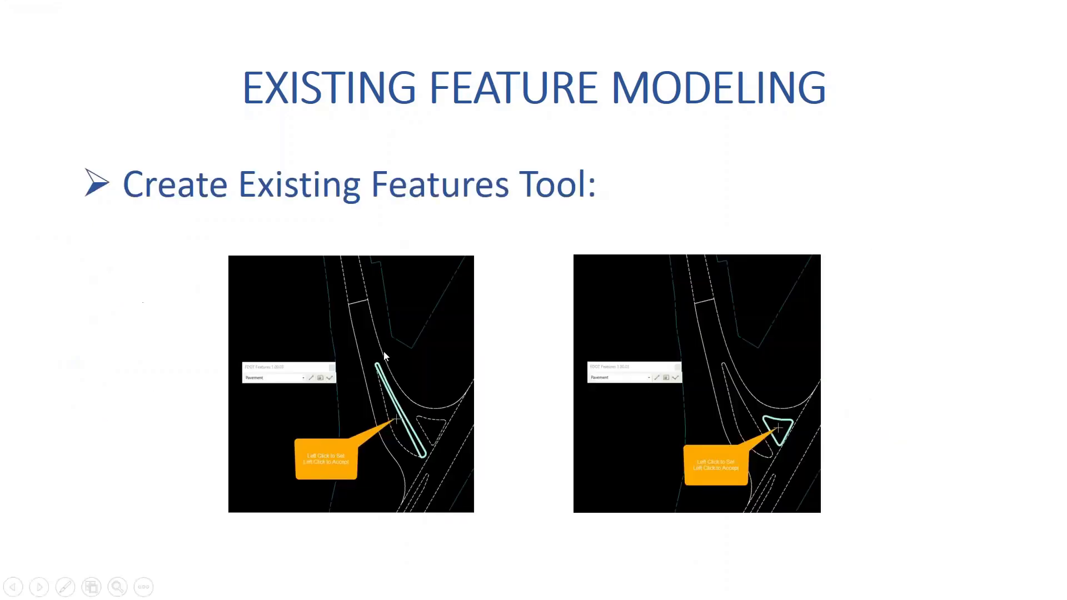
{"action": "left_click", "coordinate": [526, 430]}
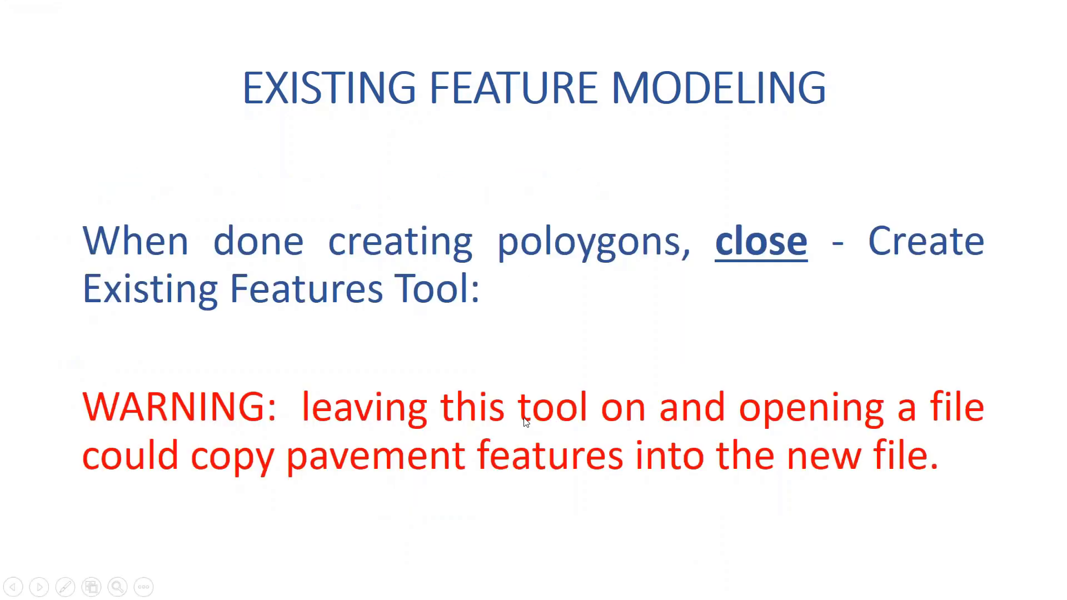
{"action": "left_click", "coordinate": [521, 434]}
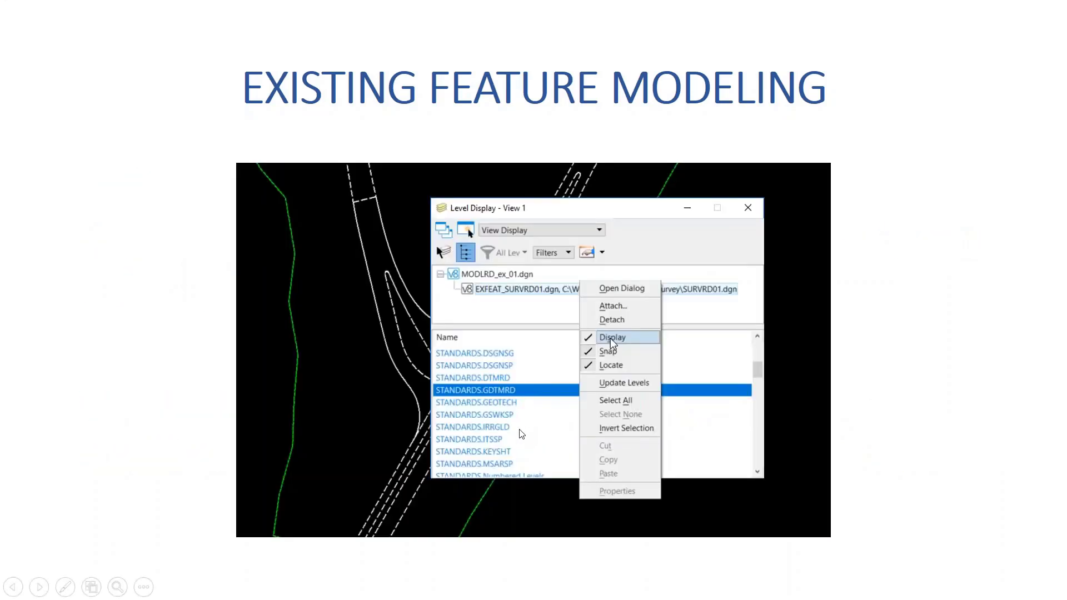
{"action": "left_click", "coordinate": [521, 433]}
{"action": "left_click", "coordinate": [521, 433]}
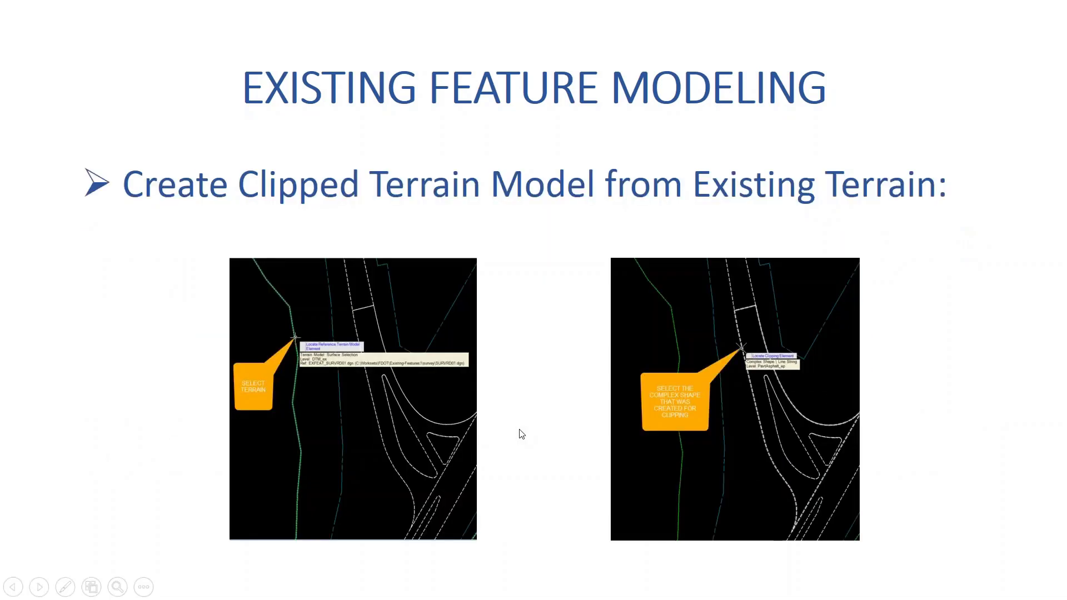
{"action": "left_click", "coordinate": [521, 433]}
{"action": "left_click", "coordinate": [521, 433]}
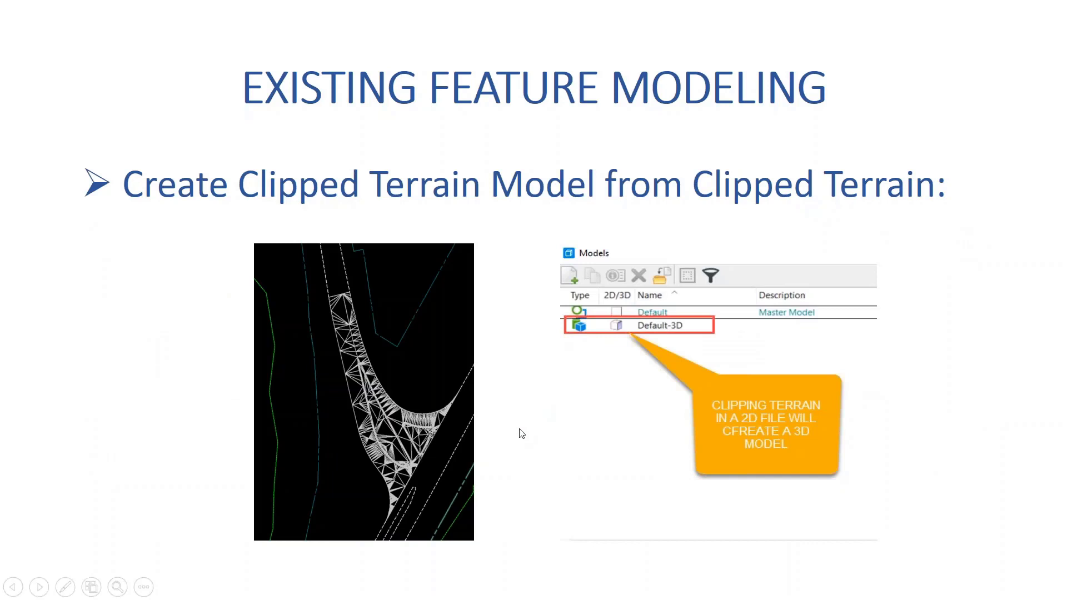
{"action": "left_click", "coordinate": [521, 434]}
{"action": "left_click", "coordinate": [521, 434]}
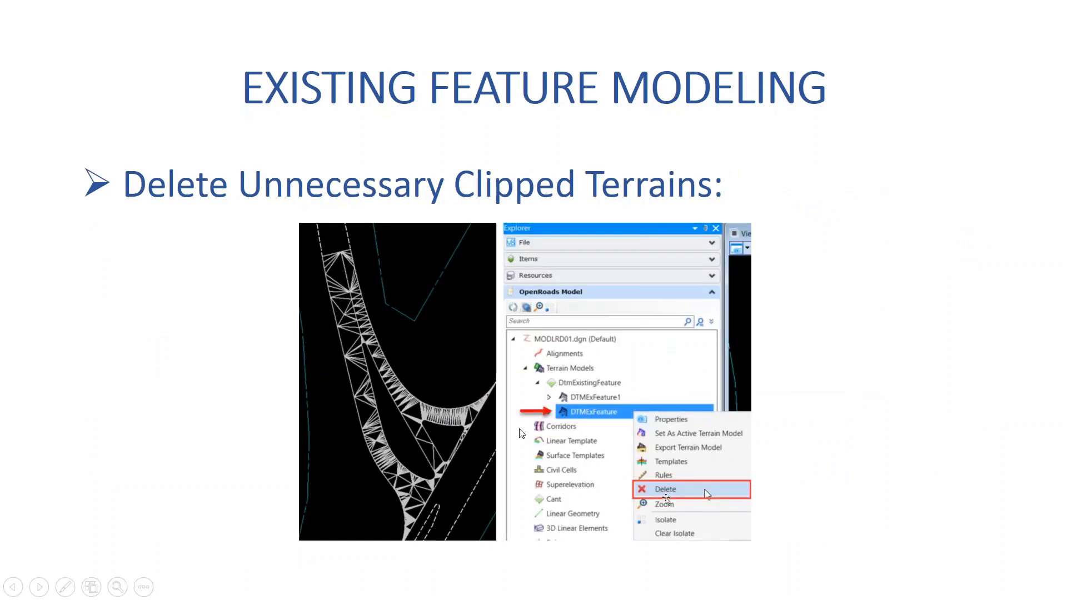
{"action": "left_click", "coordinate": [521, 433]}
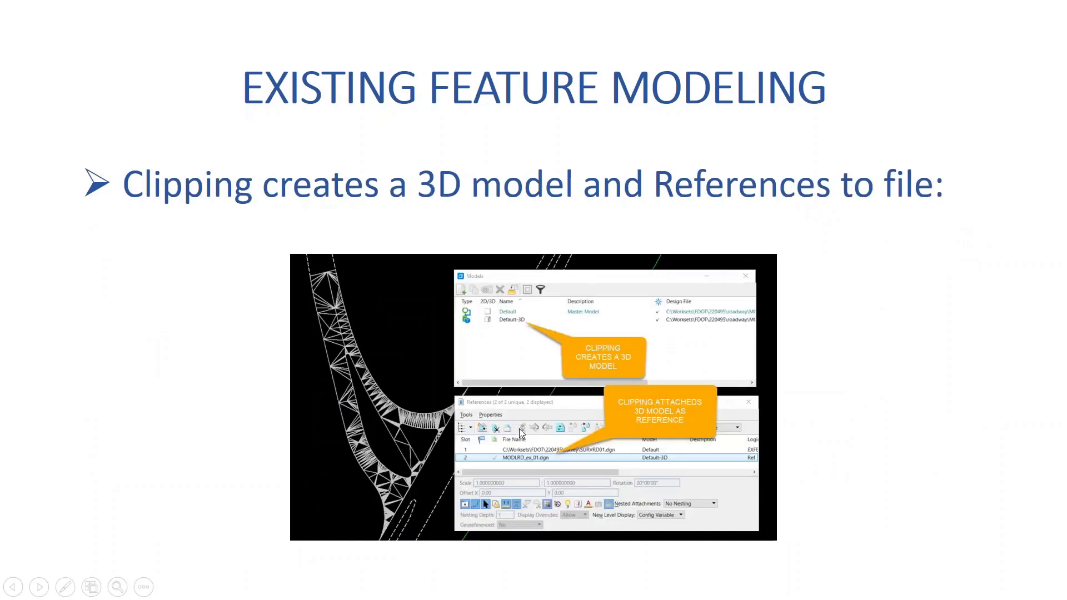
{"action": "left_click", "coordinate": [521, 433]}
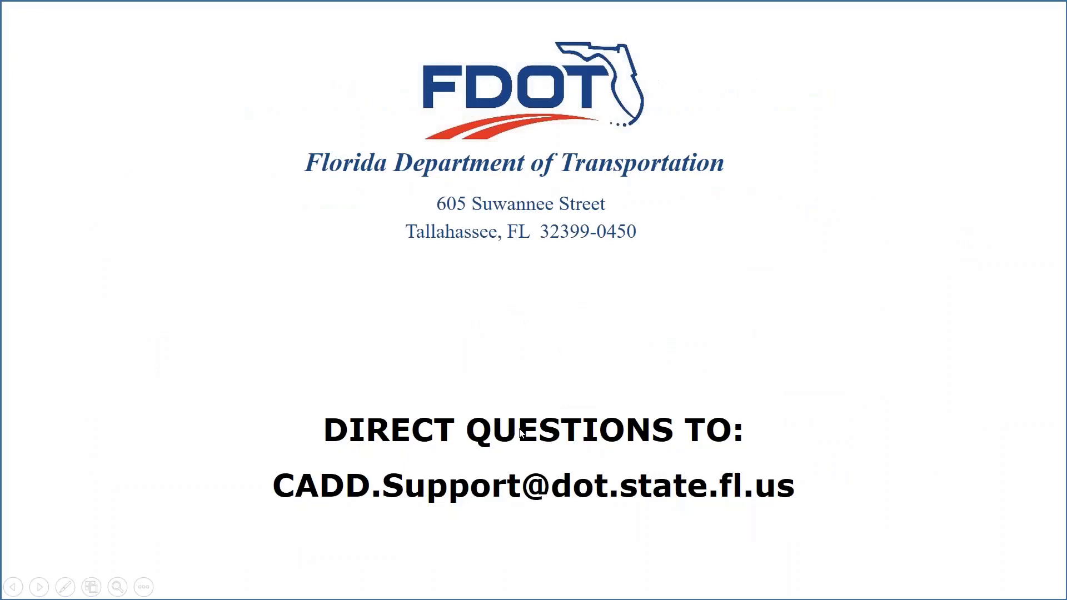